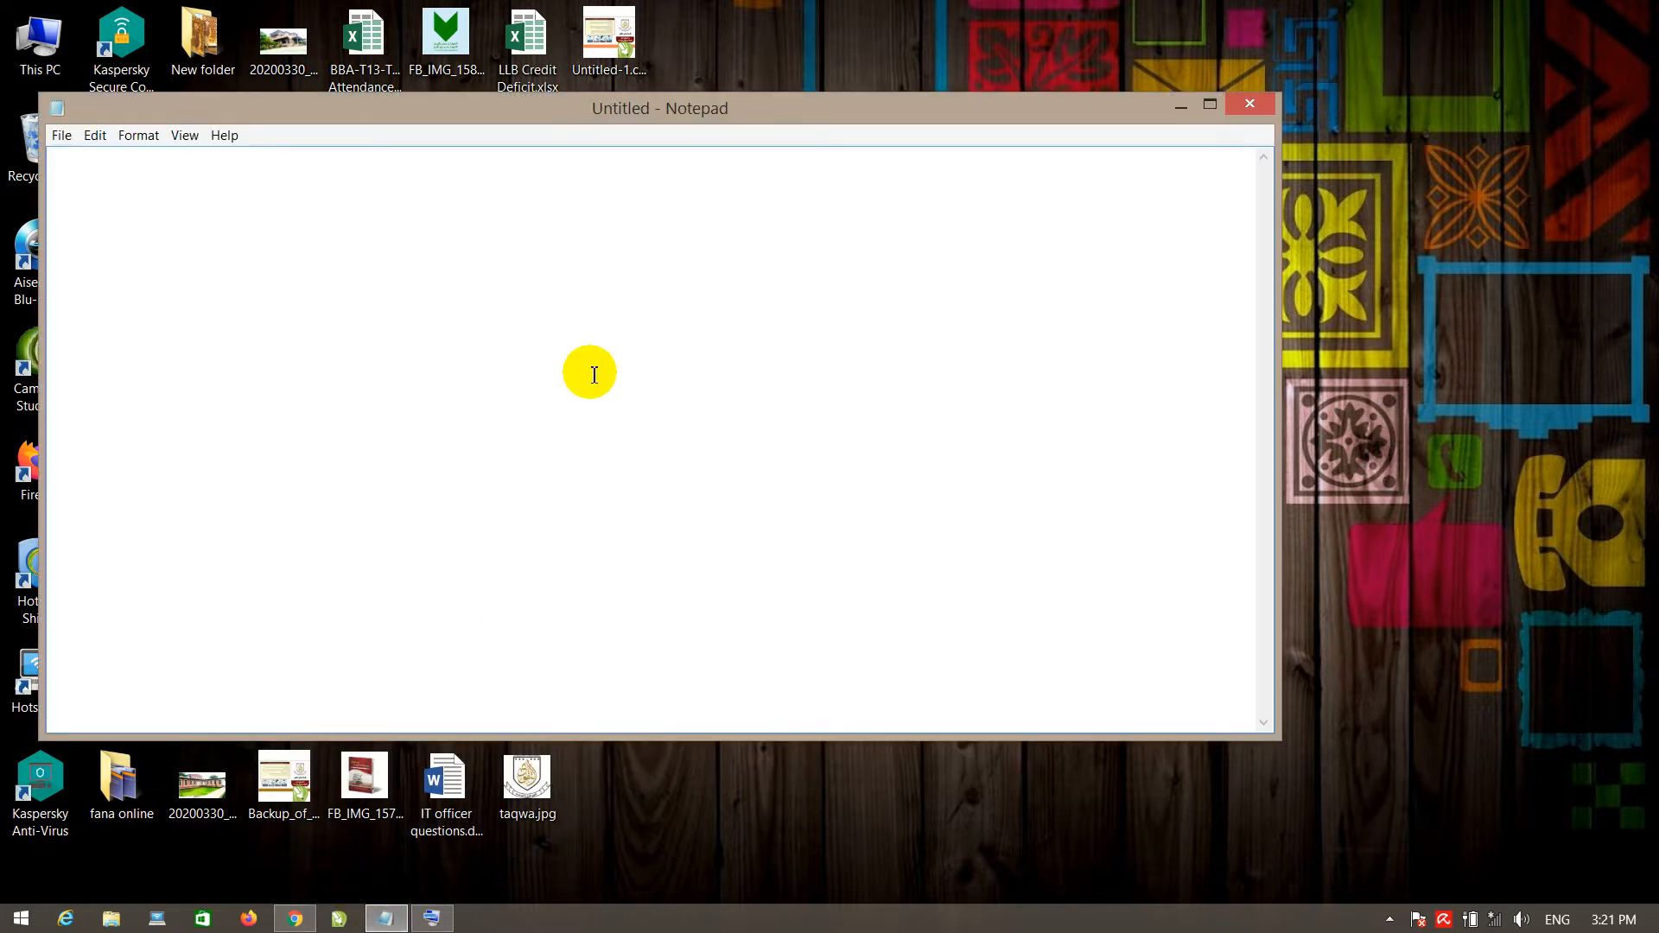
Step: Write the heading "Open Excel:" in the note, leave a blank line, and add the line "1- Start Menu: excel"
type("Ope")
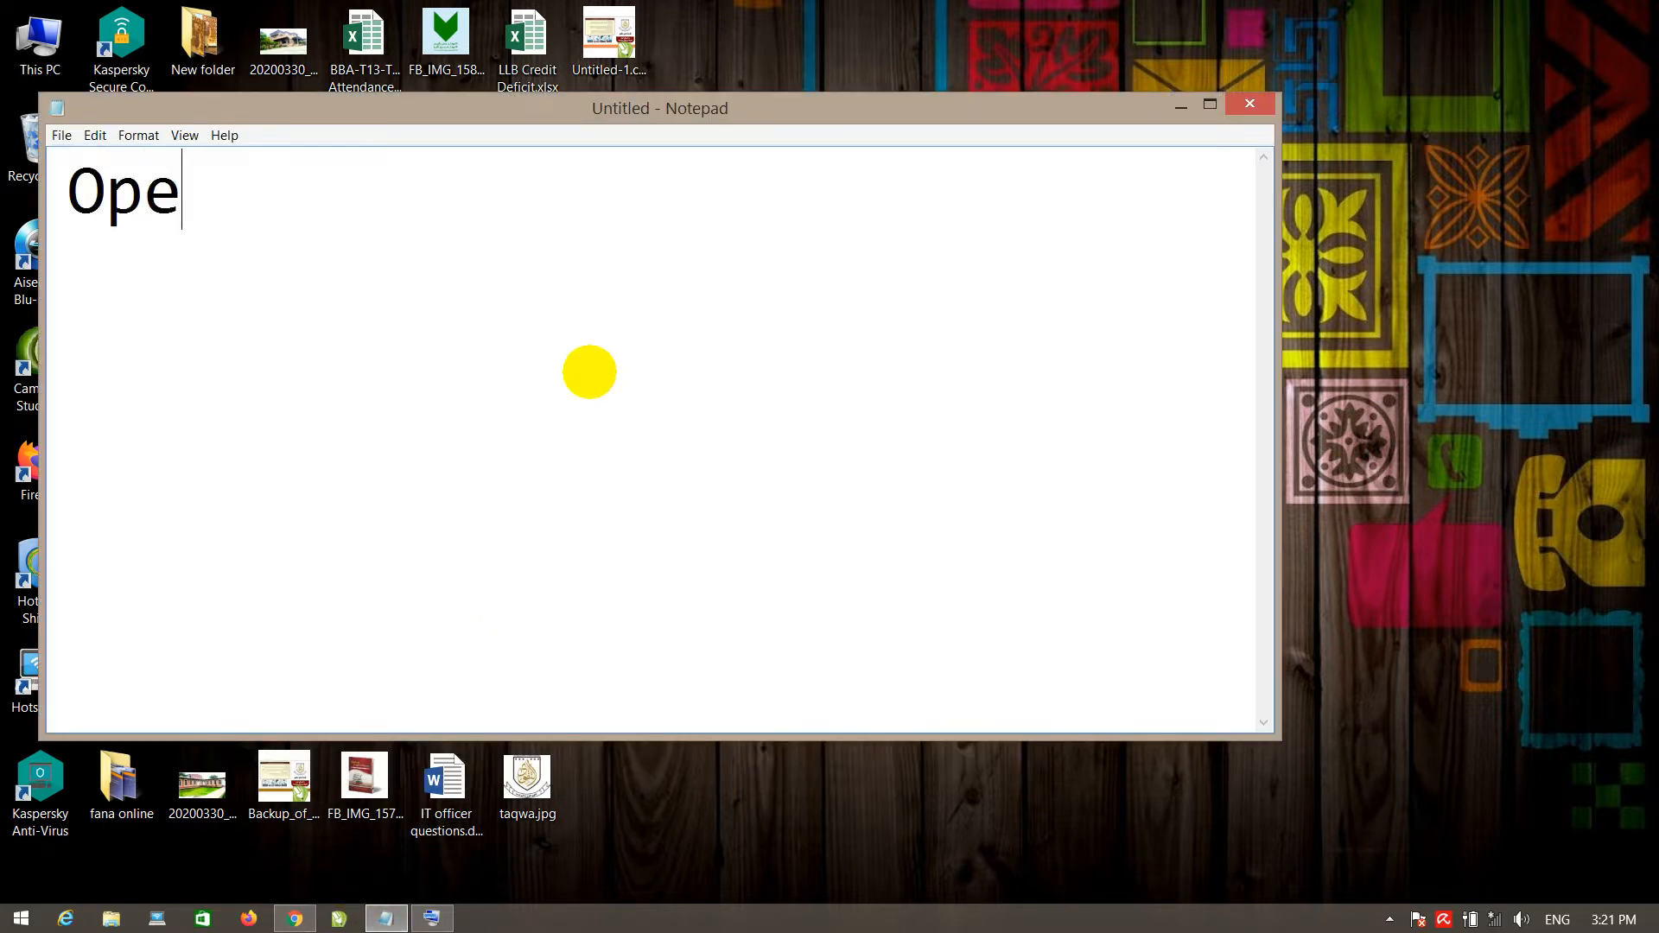
type("n Excel:")
key("Return")
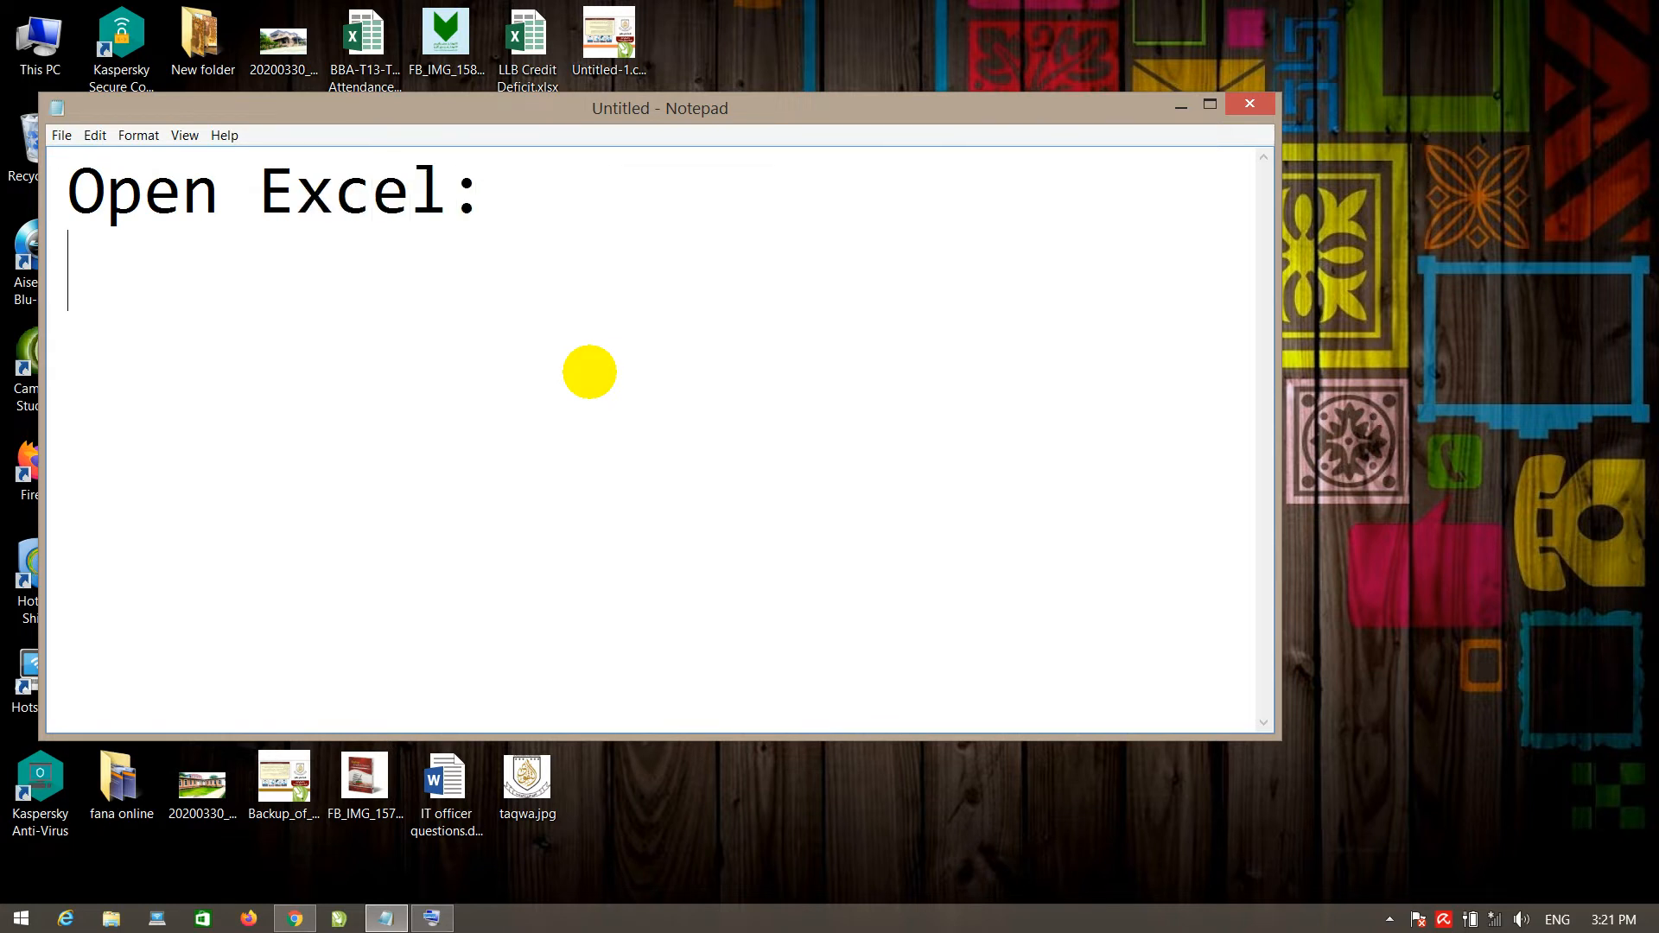
key("Return")
type("1- Start Menu:")
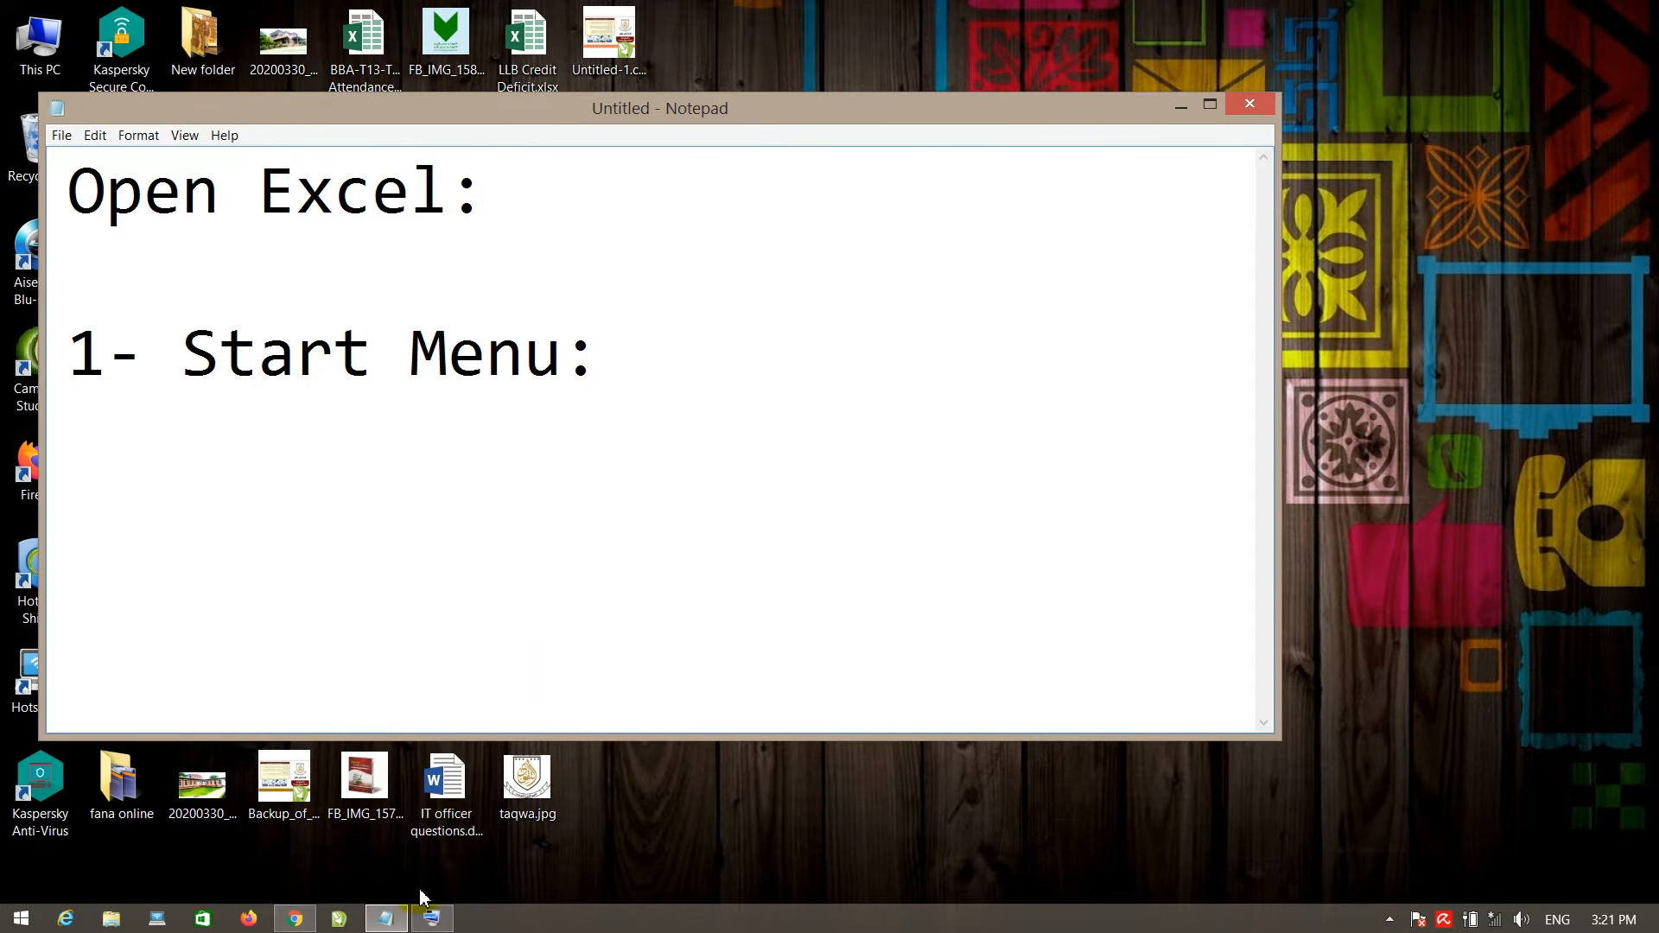
left_click(431, 918)
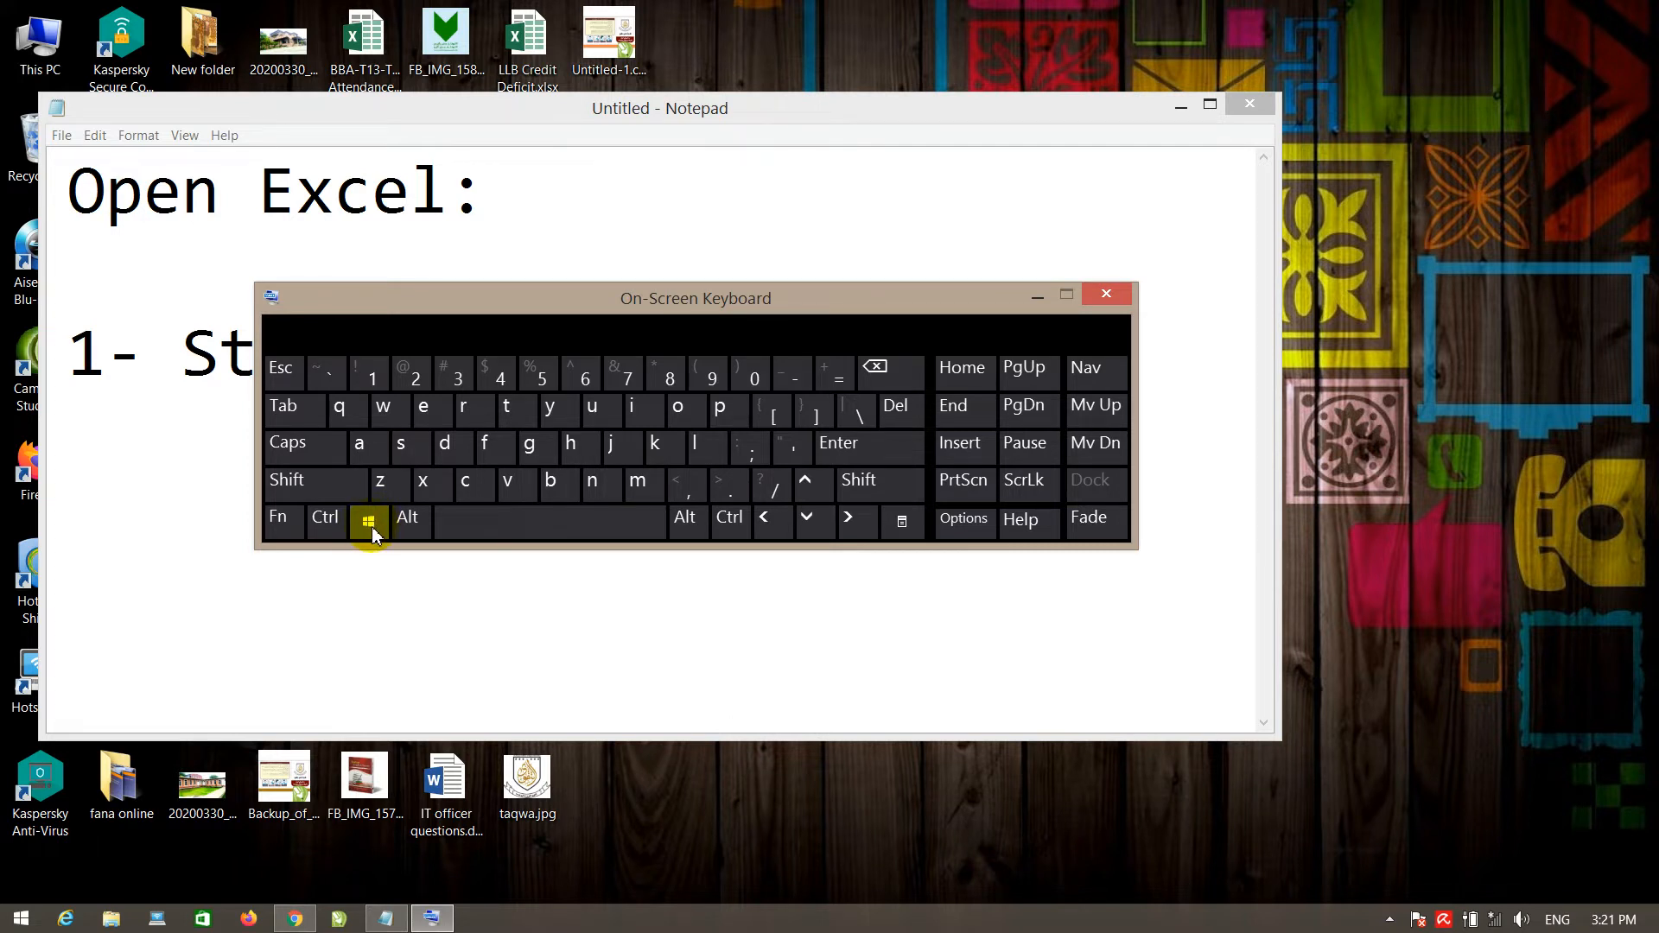
left_click(1038, 296)
type("excel")
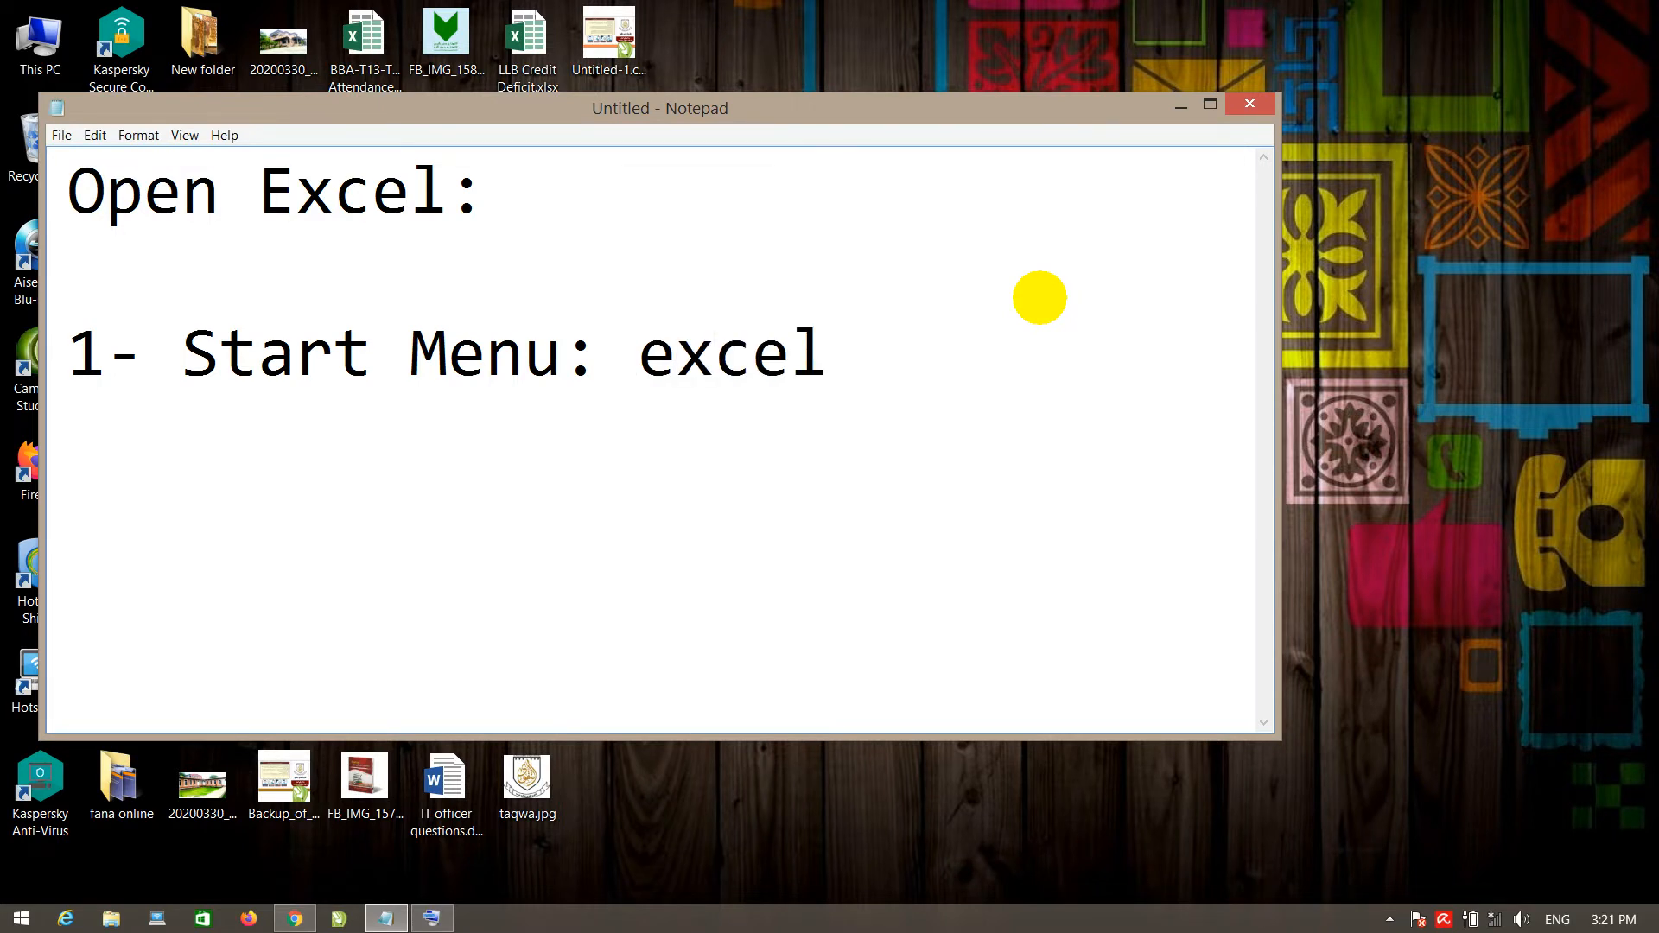
Step: Search the Start screen for excel and launch Excel 2013
key("super")
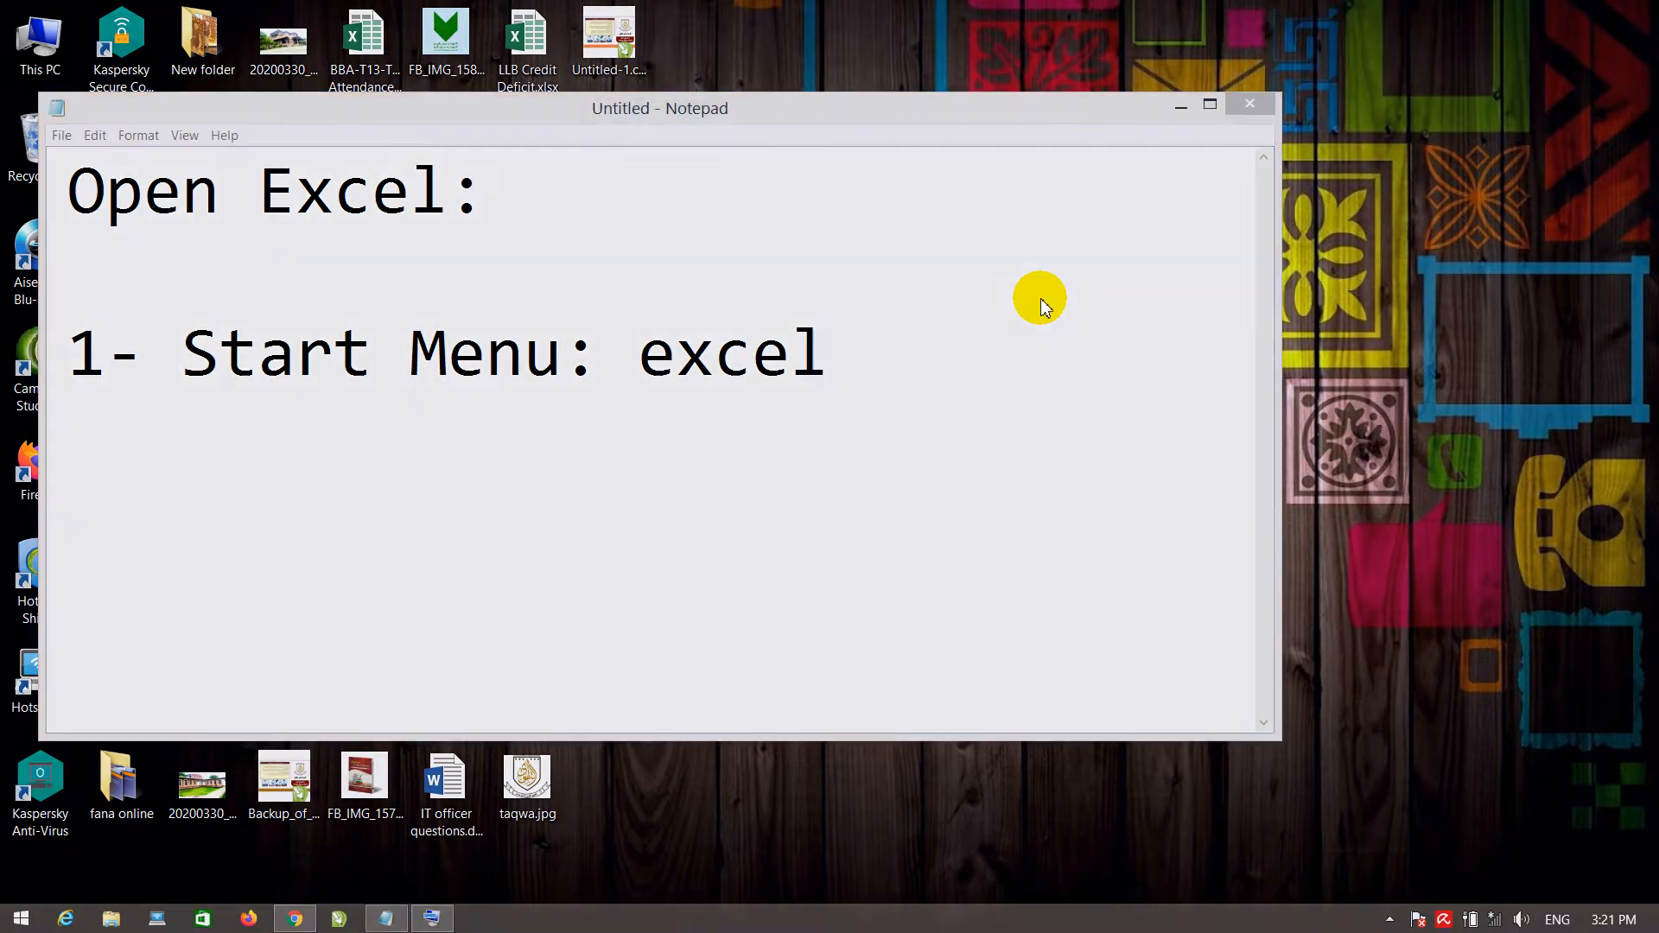
type("excel 2013")
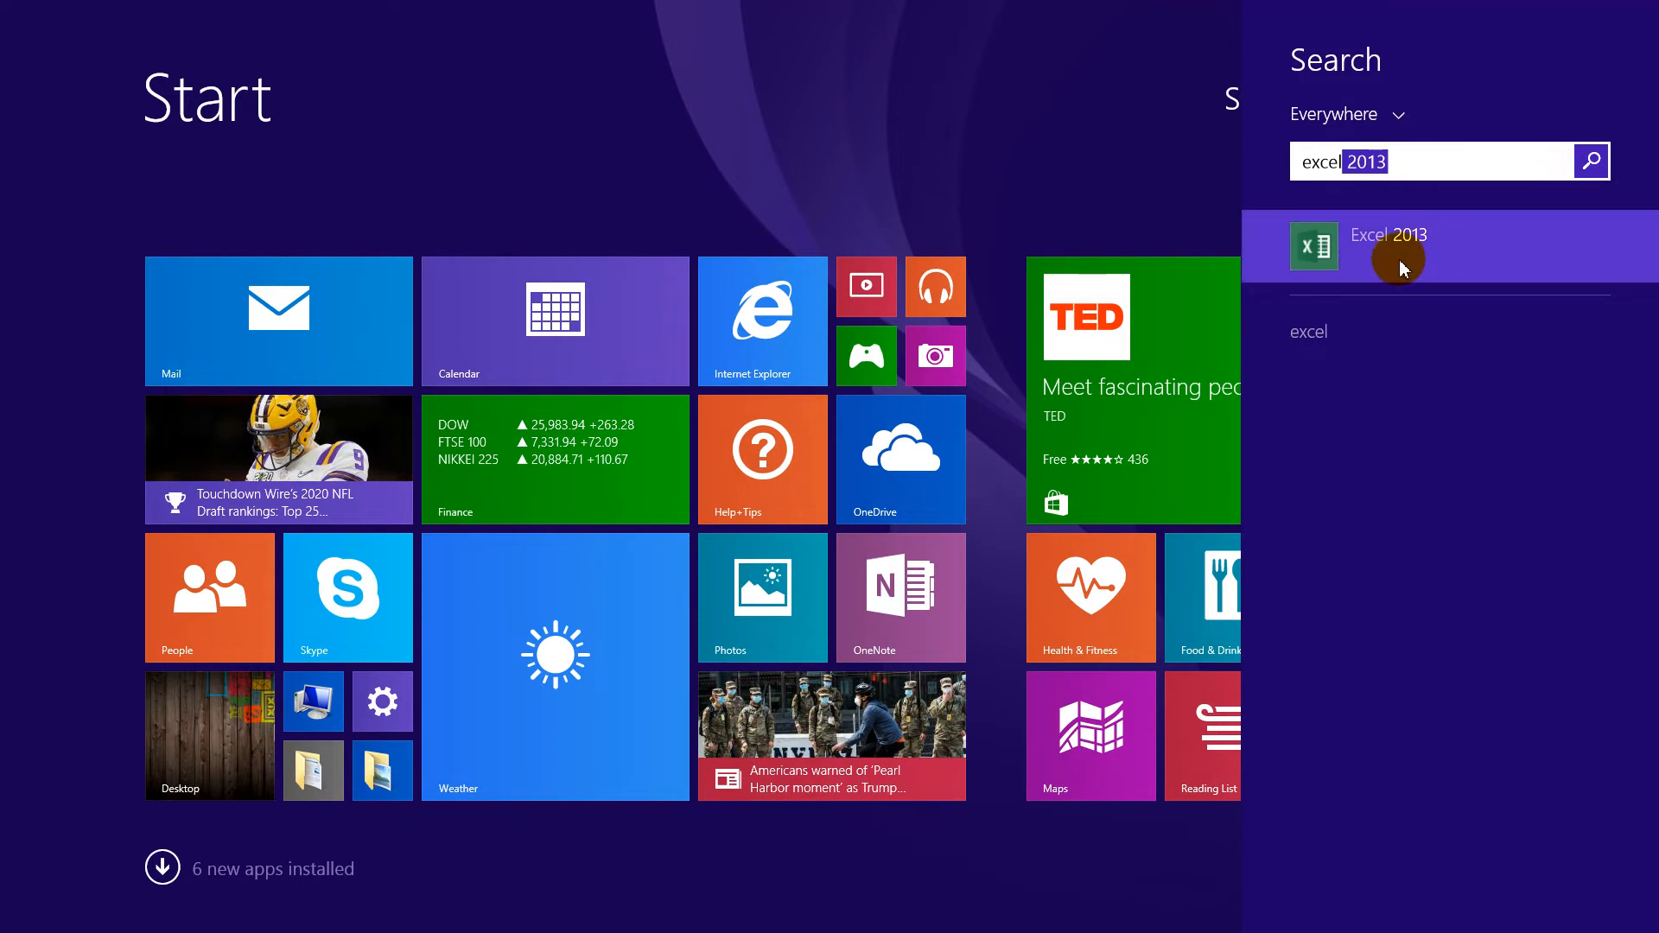
left_click(1260, 246)
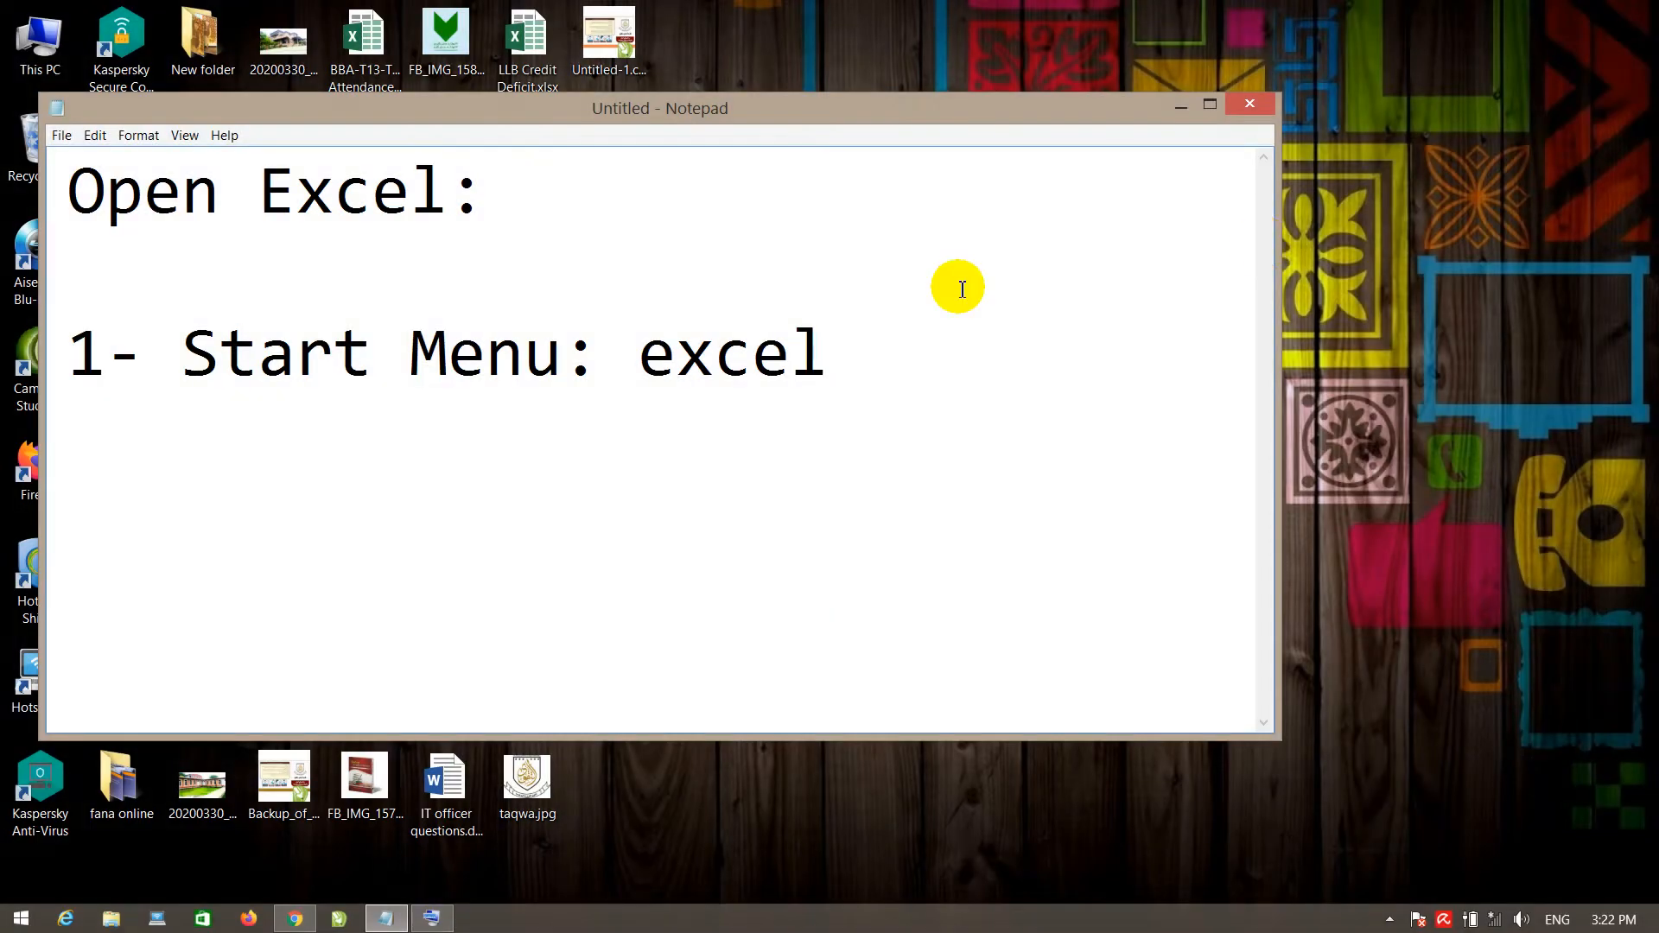
Step: Add the second method to the note as the line "2- Run: Excel enter"
key("Return")
type("2- ")
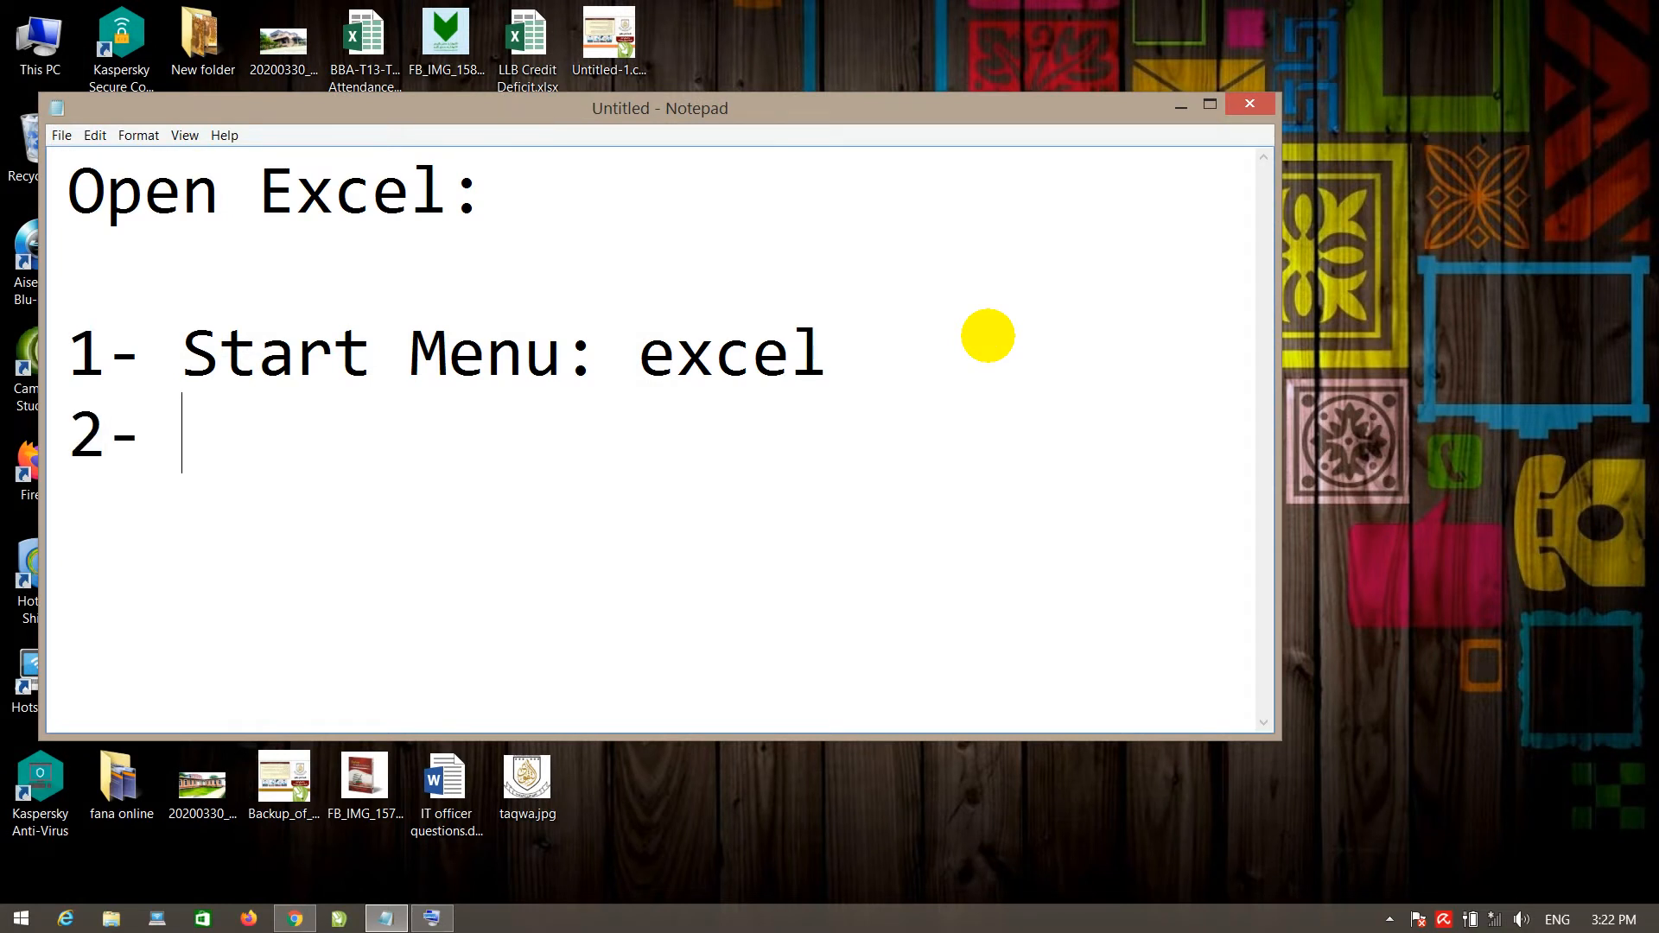
type("Run: ")
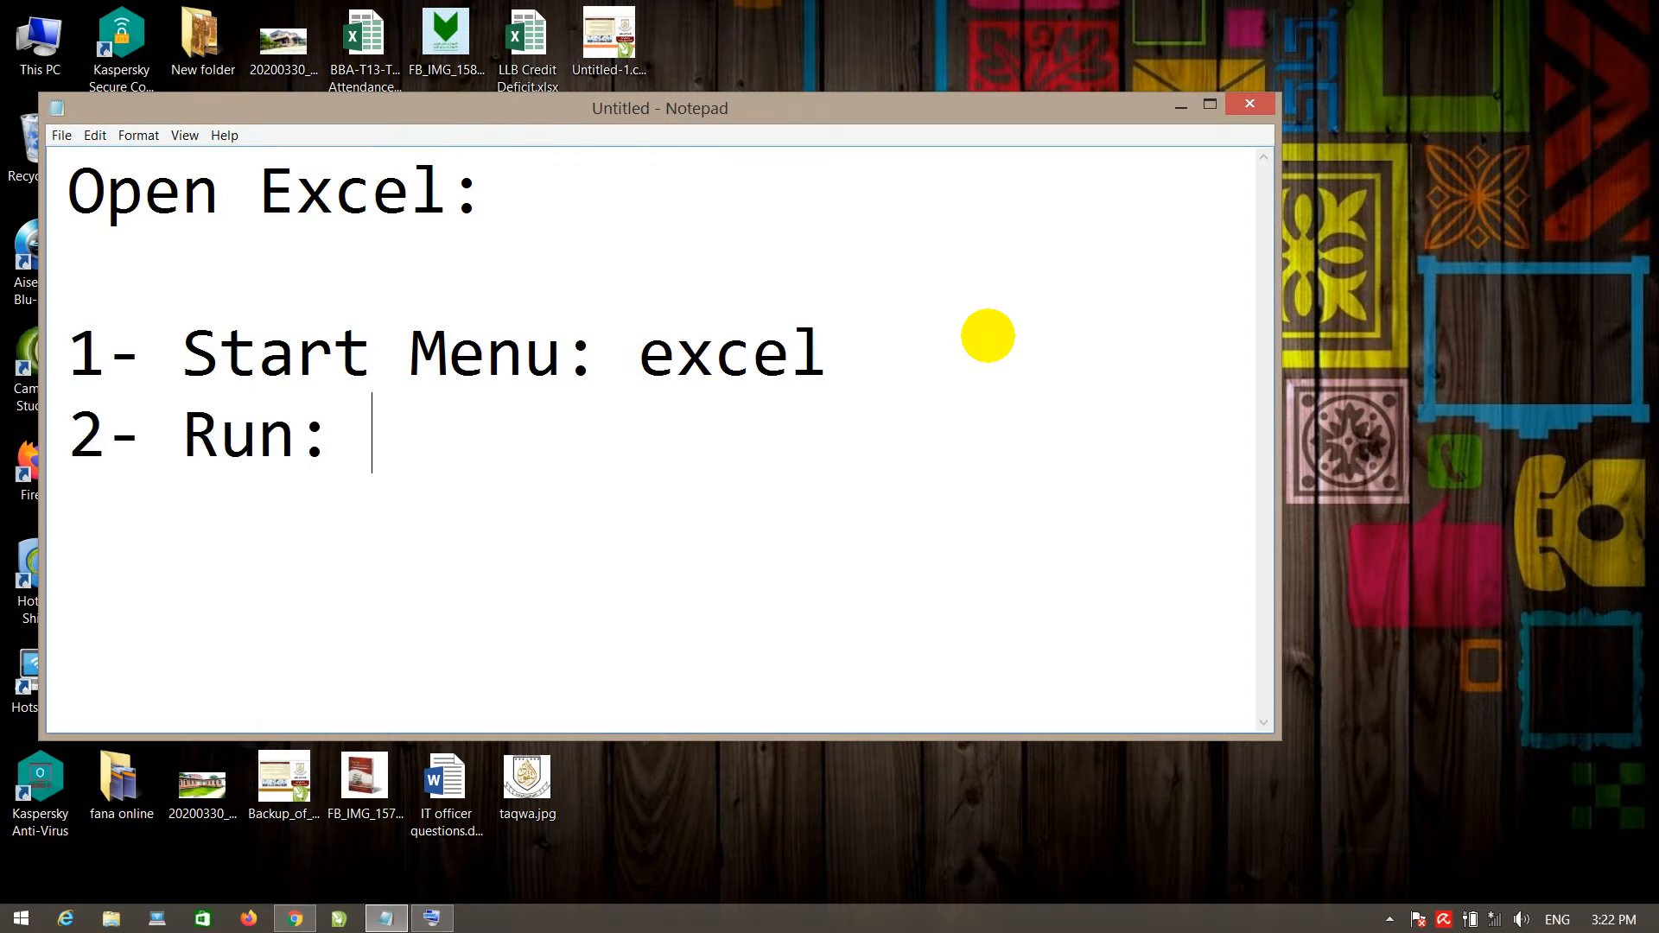
type("Excel")
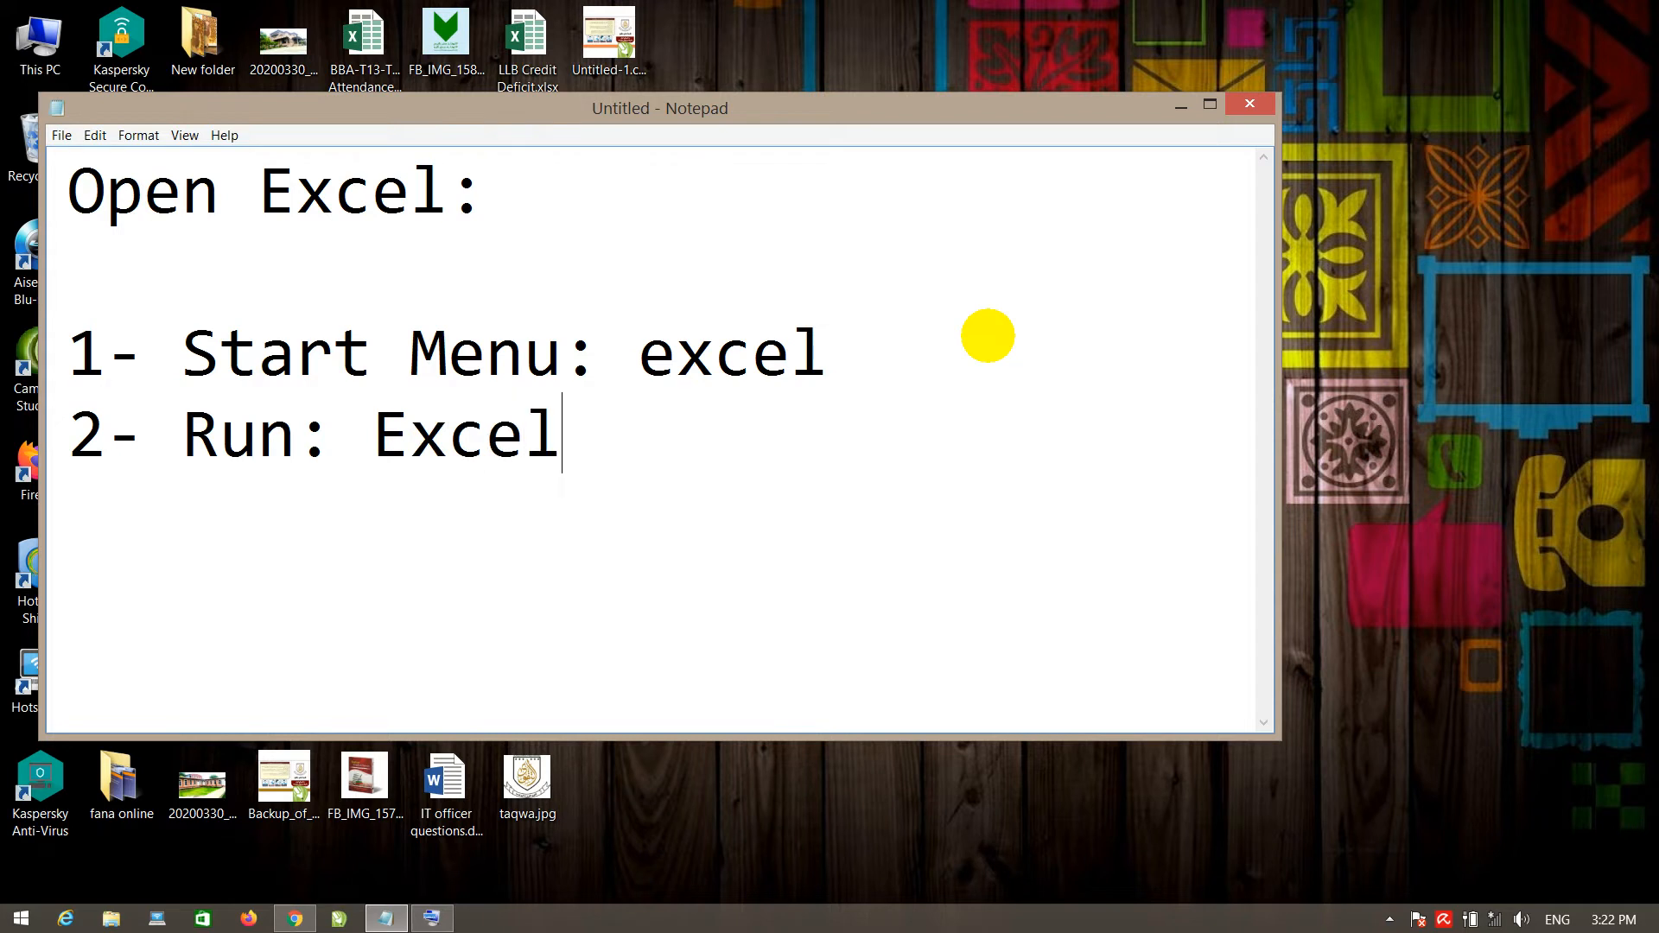
type(" enter")
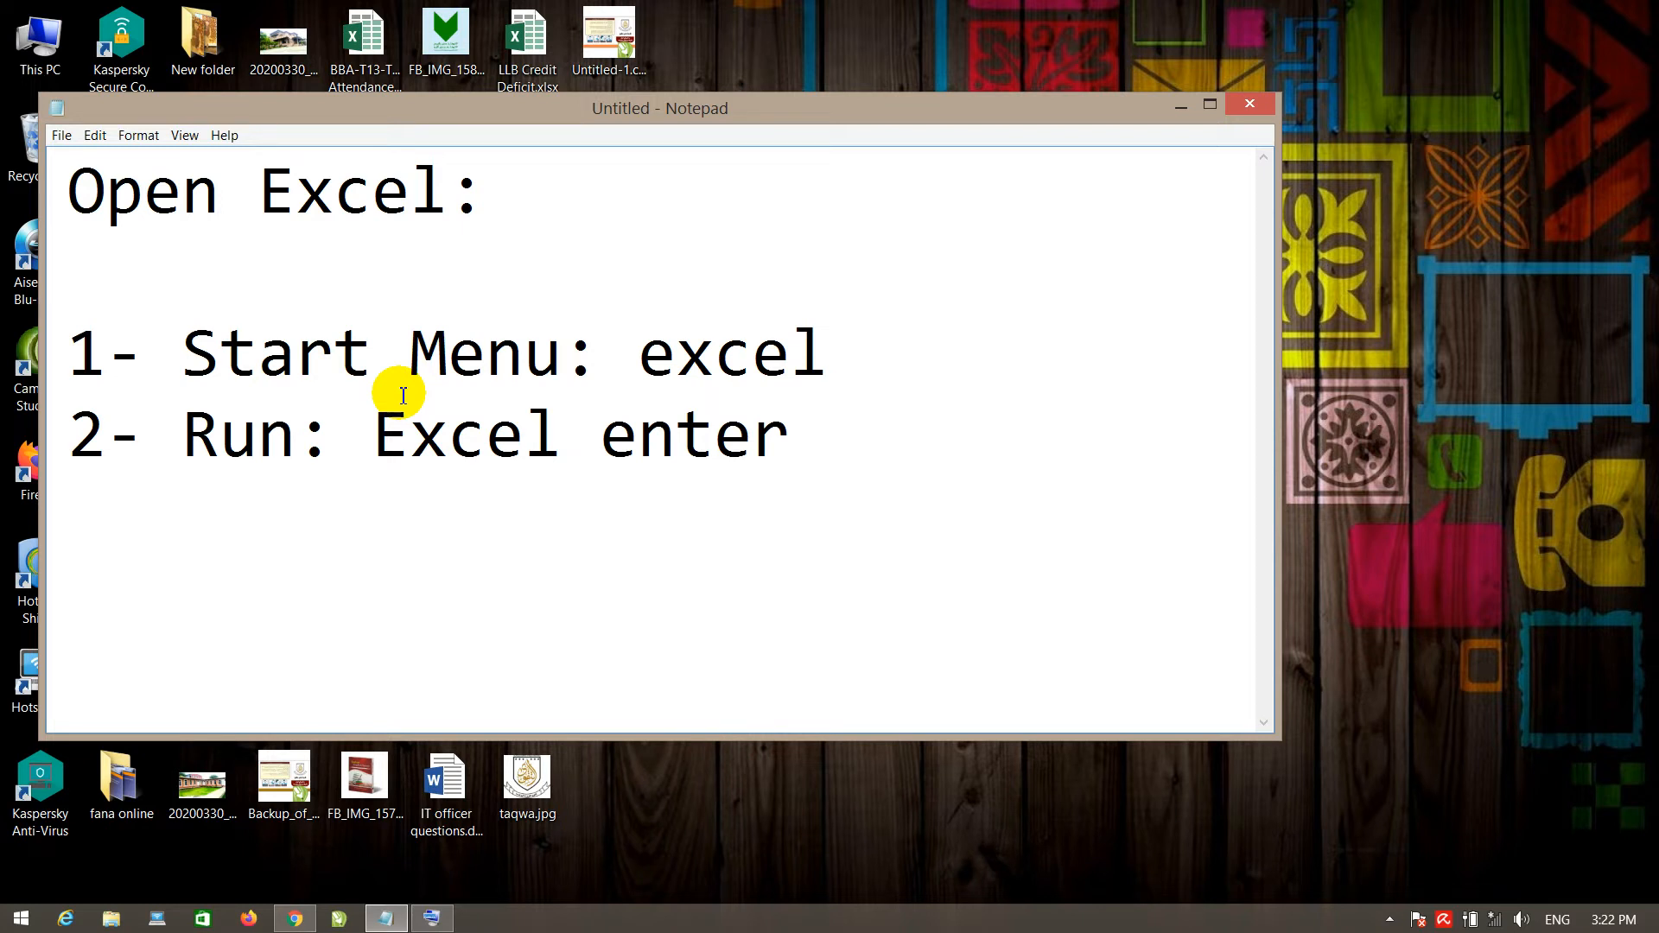
Step: Launch Excel from the Run dialog with the command excel, close Excel again and minimize the On-Screen Keyboard
left_click(433, 919)
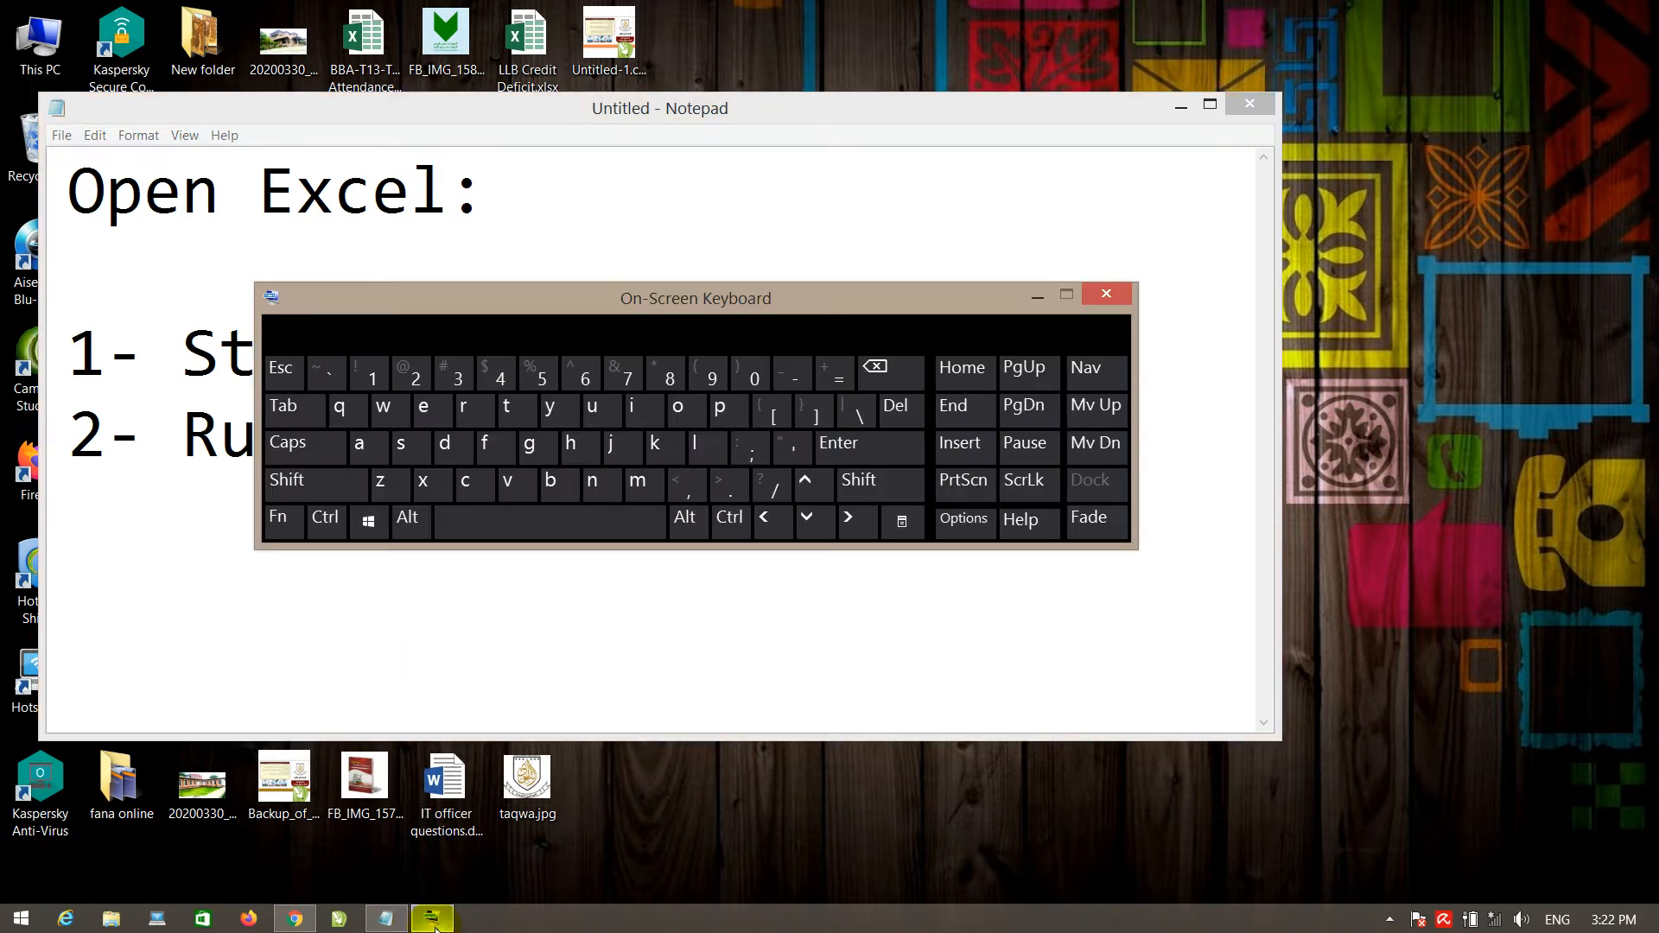
left_click(369, 526)
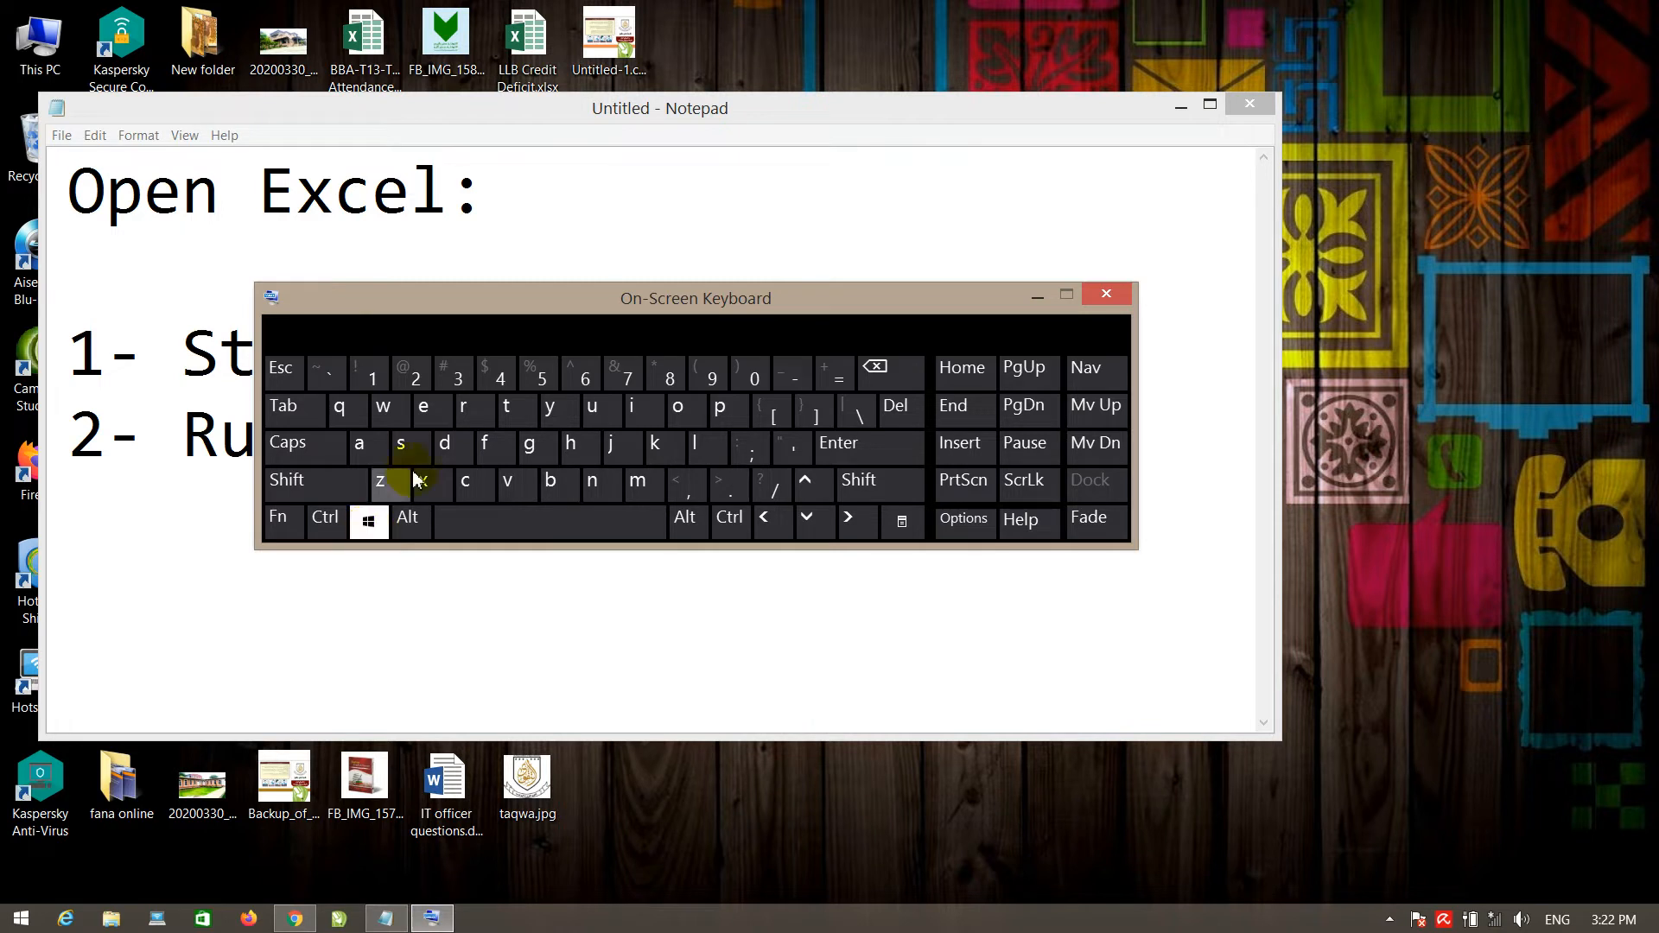
left_click(469, 421)
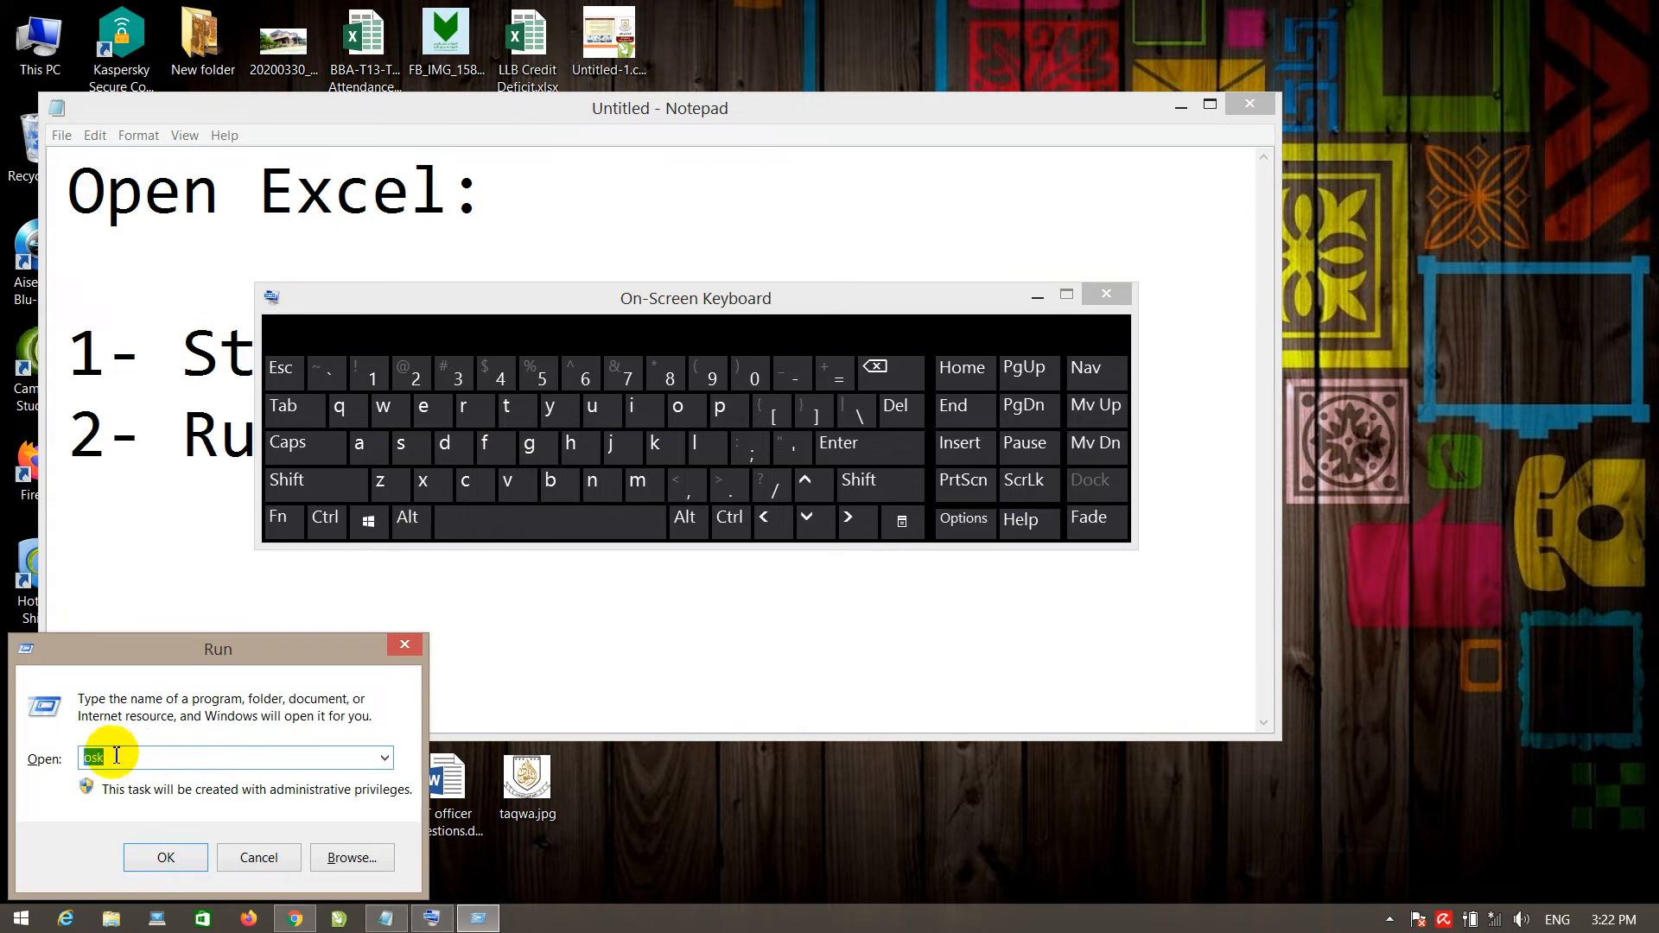
type("excel")
key("Return")
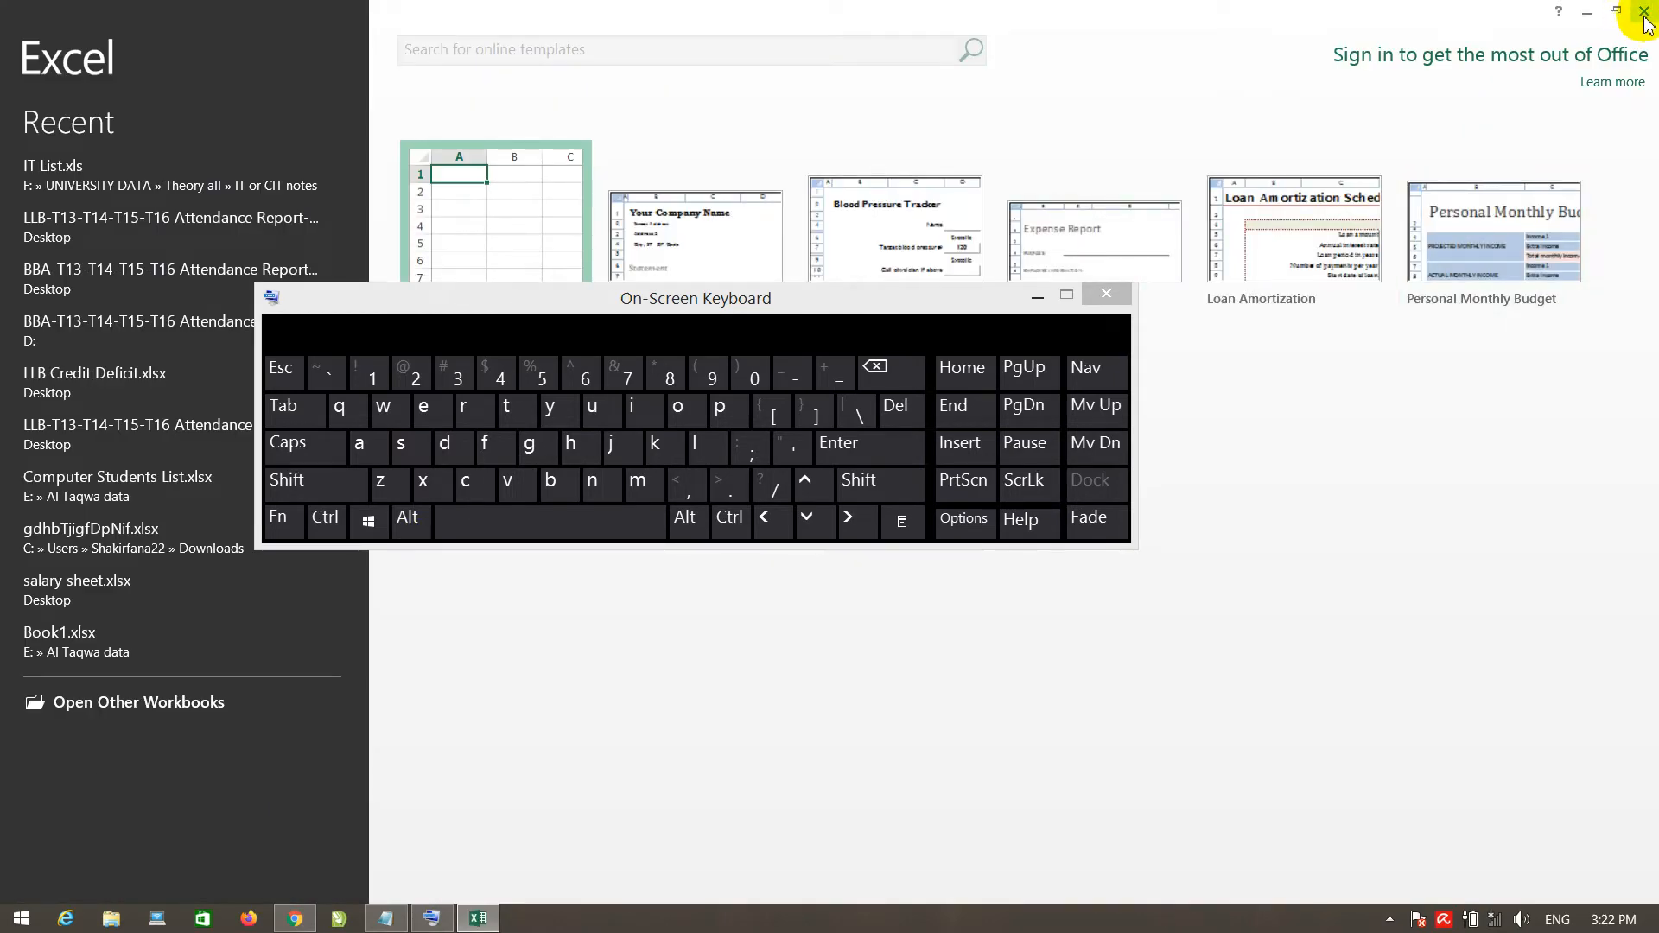
left_click(1644, 15)
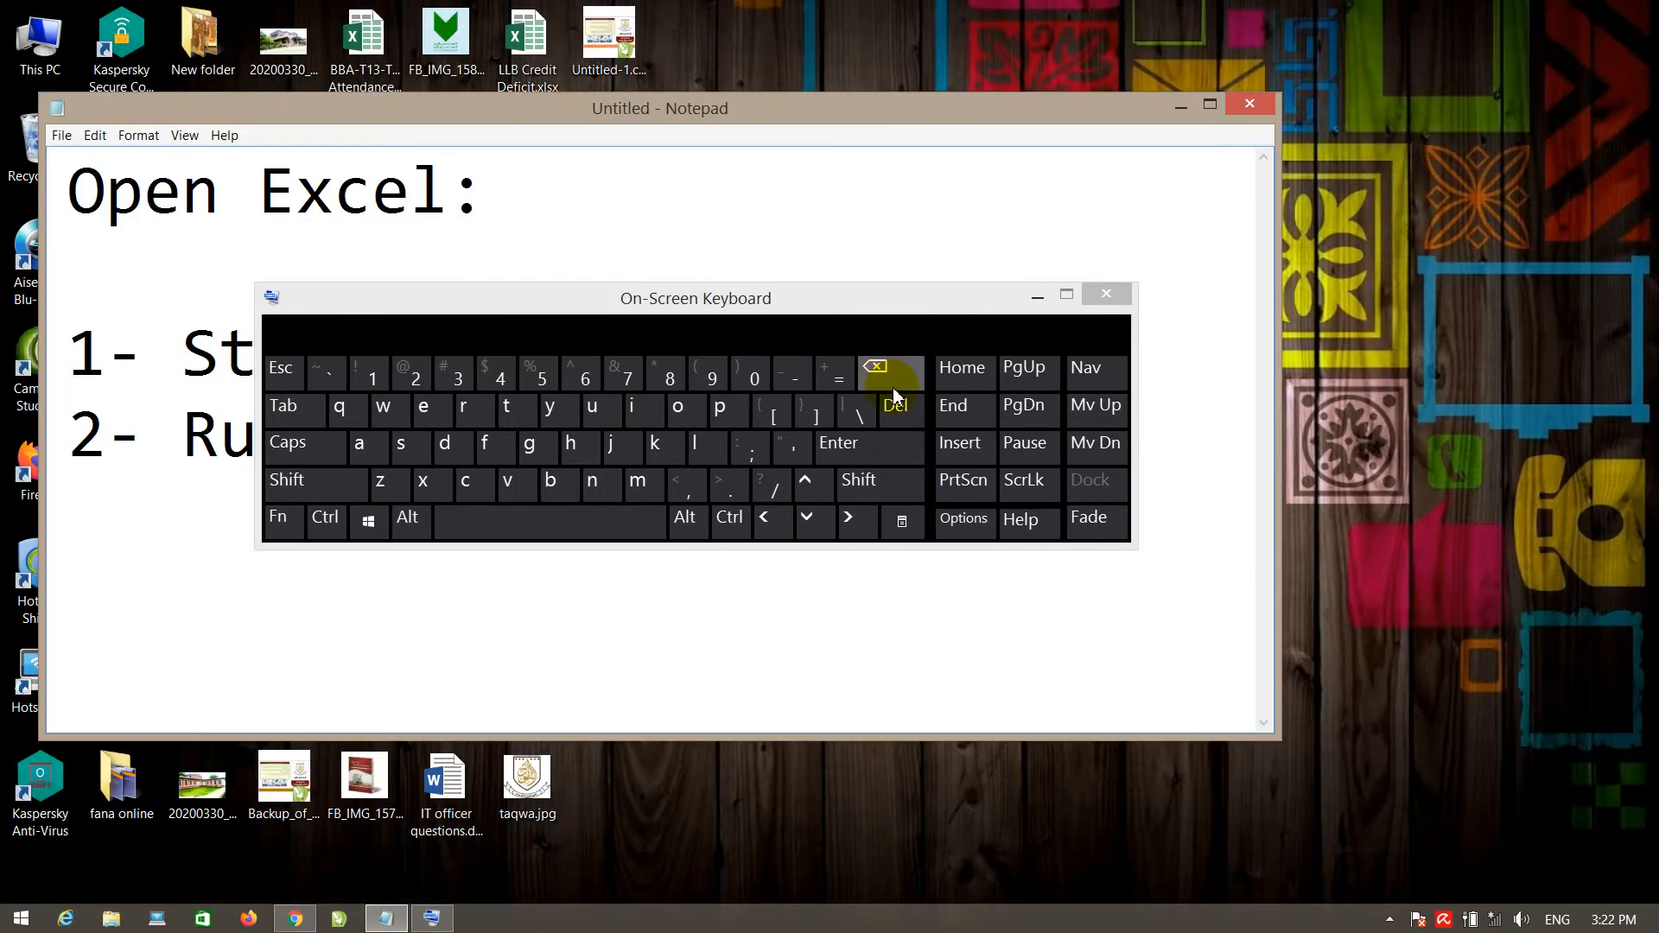
left_click(1037, 297)
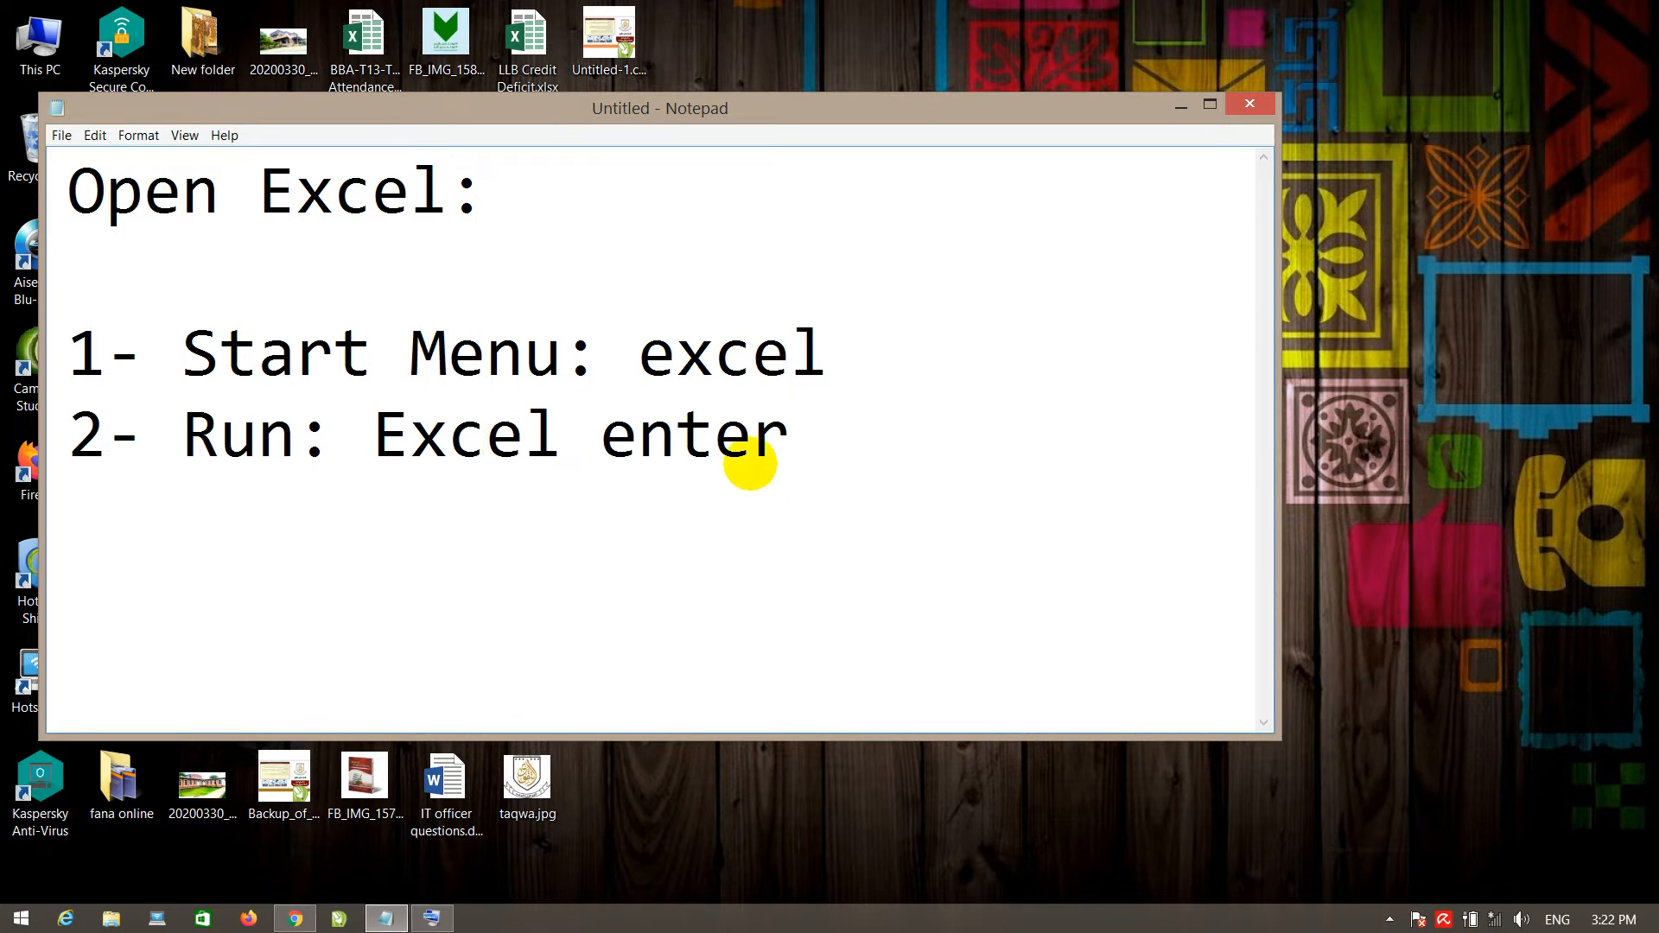
Step: Add the line "3- Shortcut:" to the note and minimize Notepad to reach the desktop
type("3- Short")
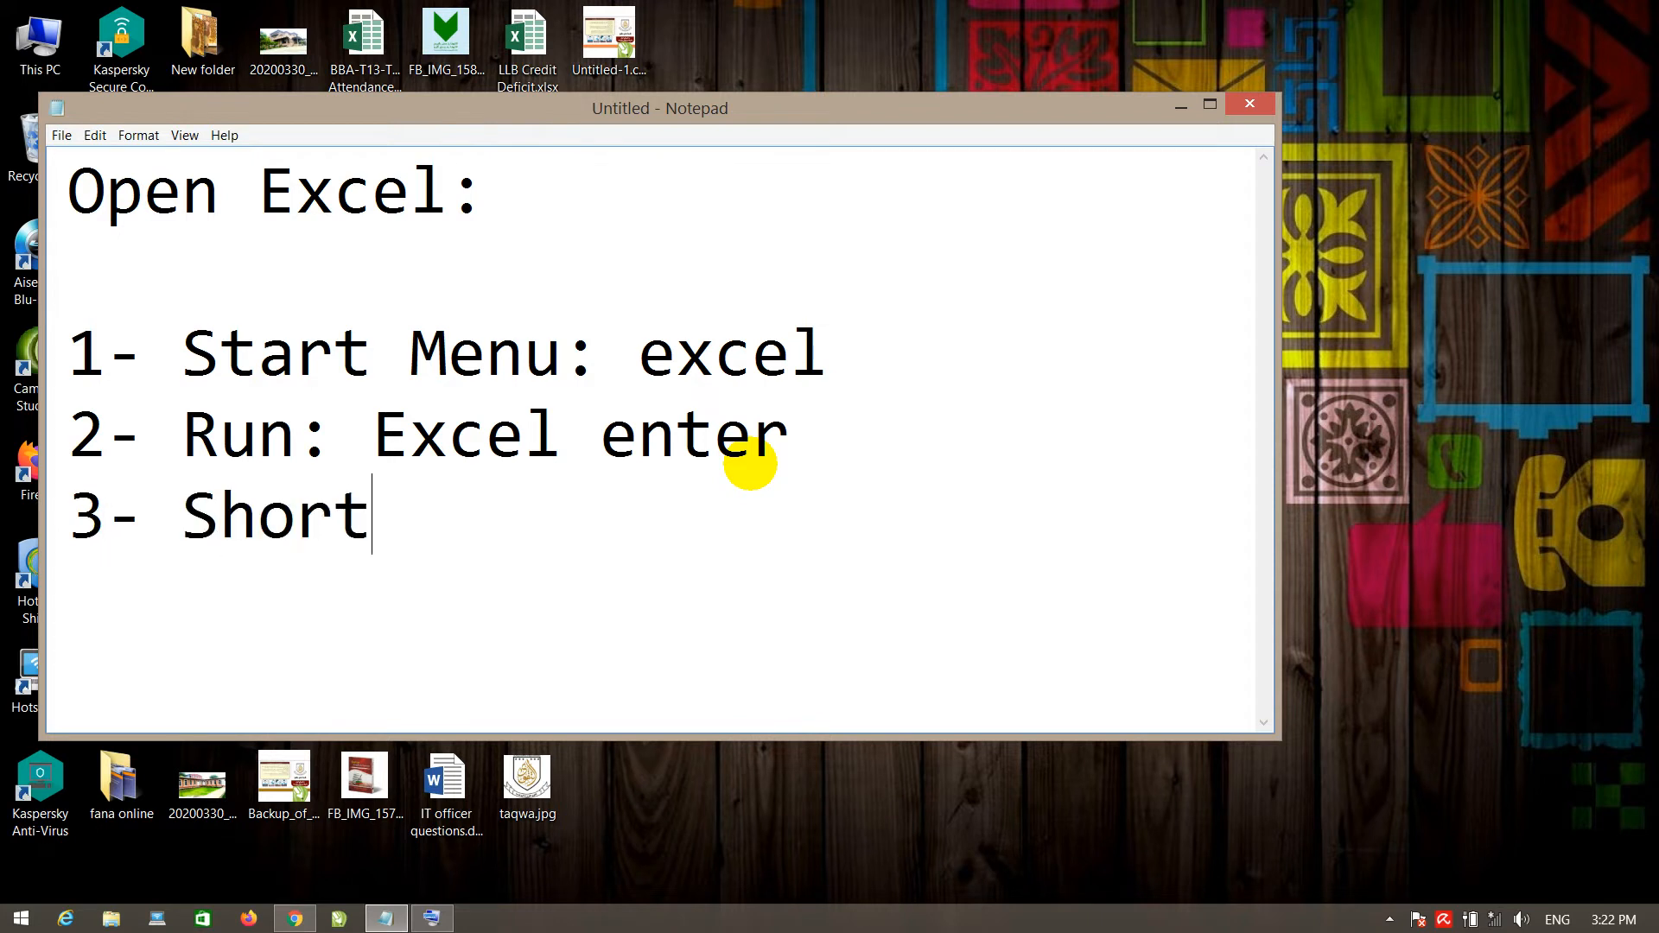
type("cut")
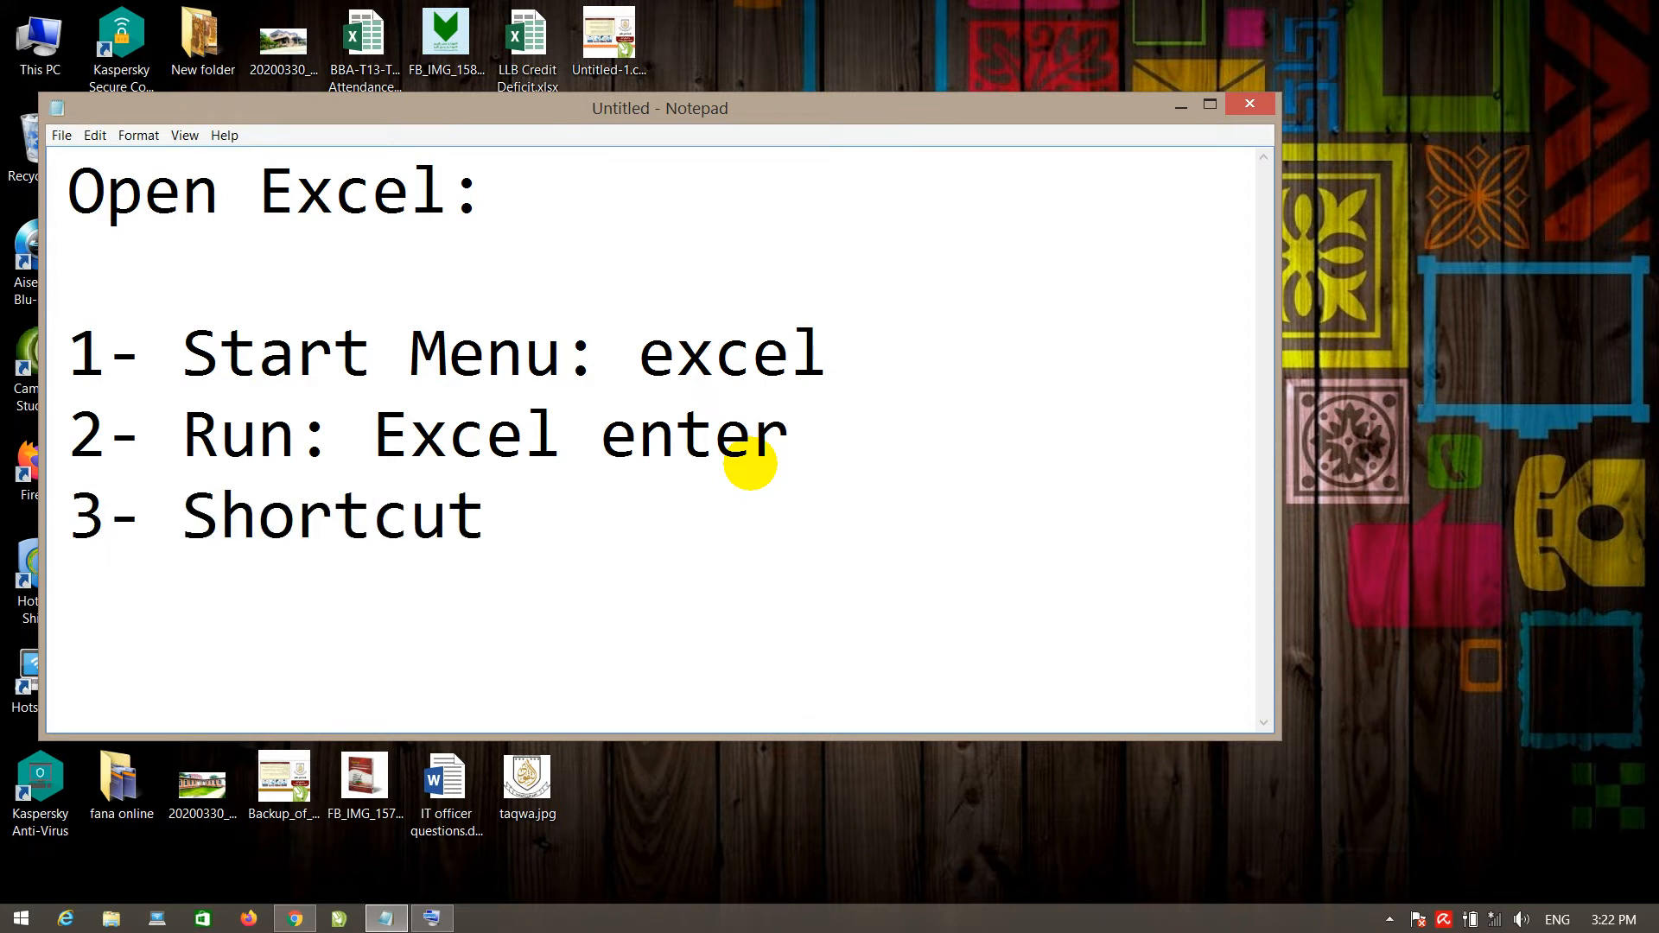
type(":")
left_click(1180, 107)
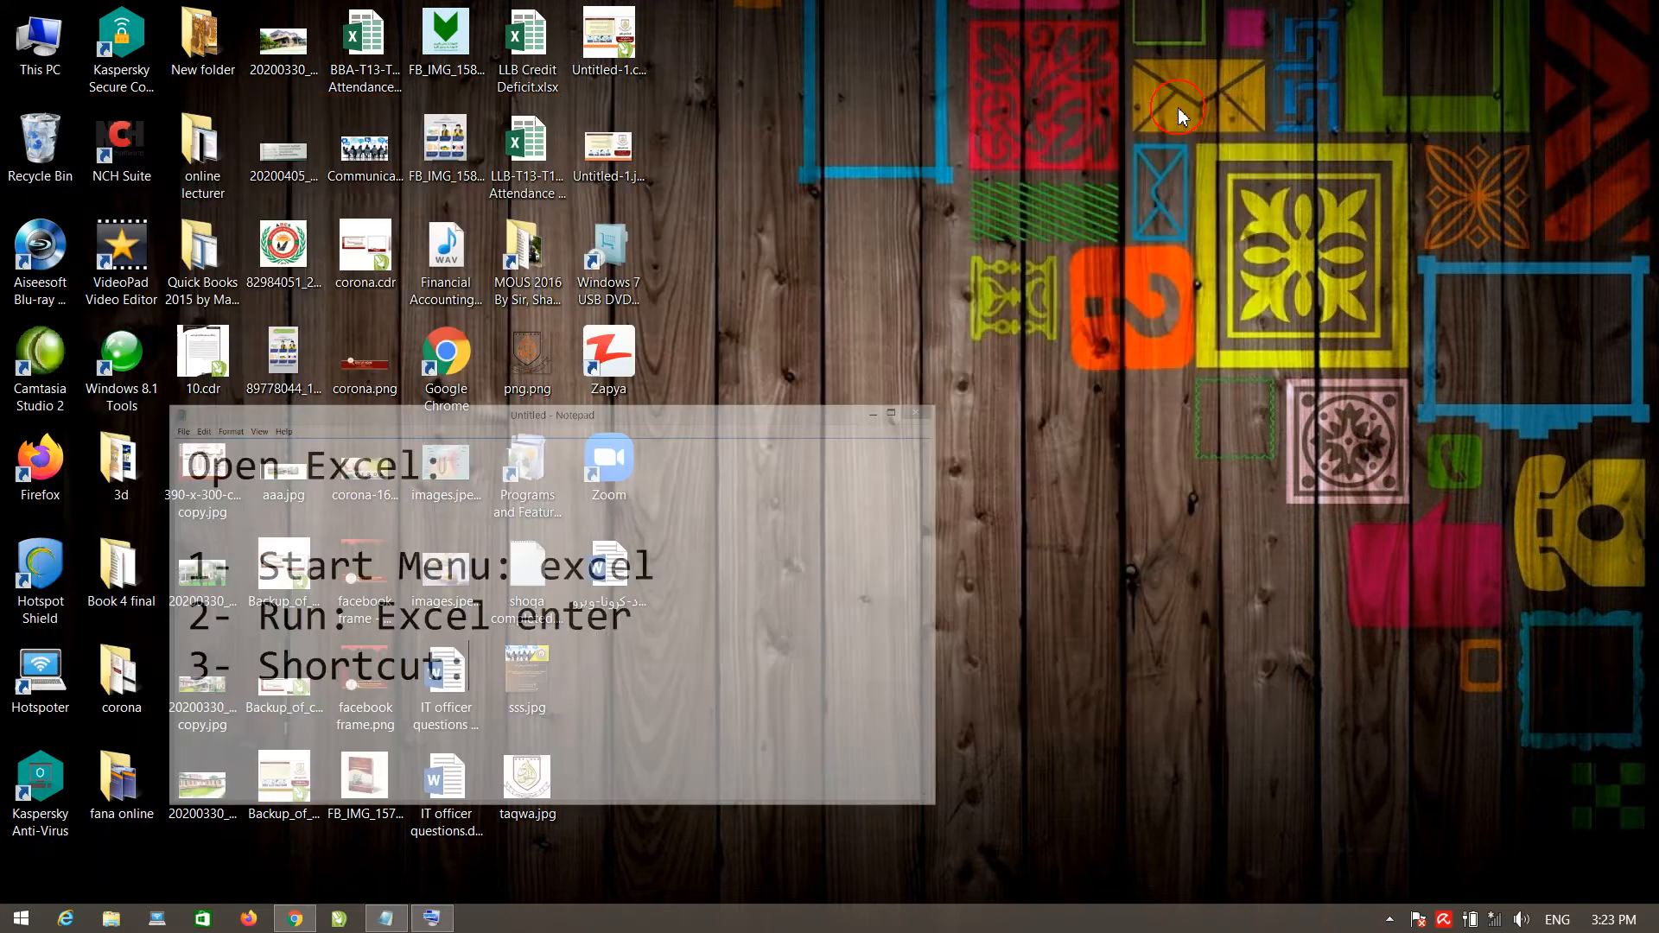
Step: Search the Start screen for excel and open the file location of Excel 2013
key("super")
type("e")
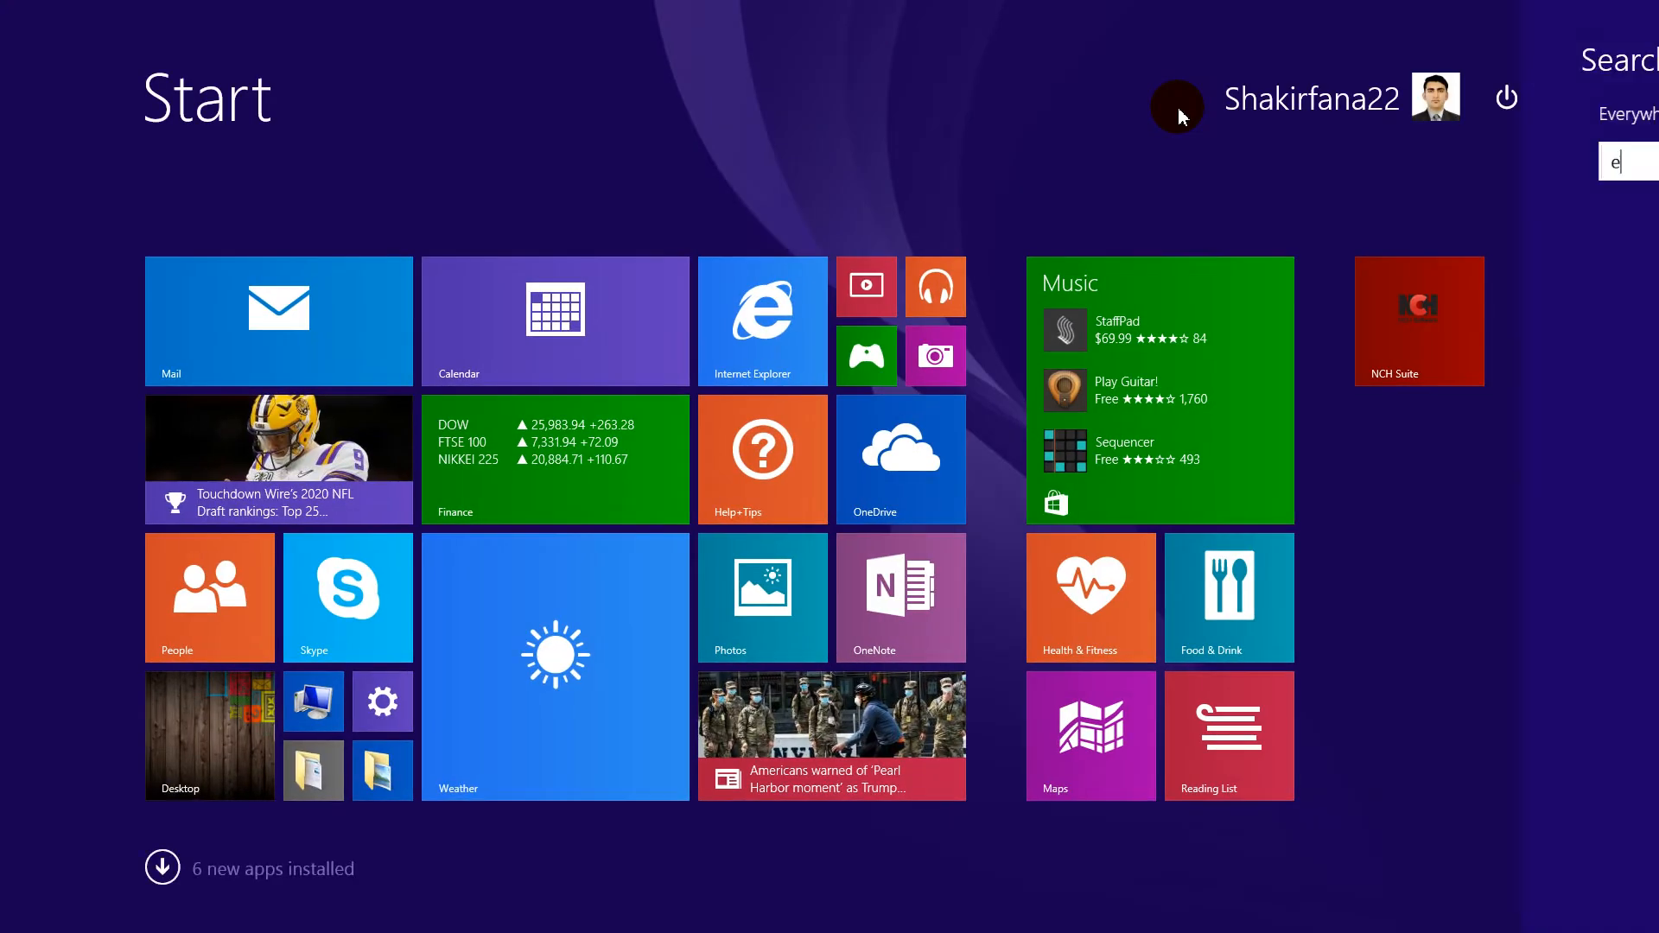
type("xcel 2013")
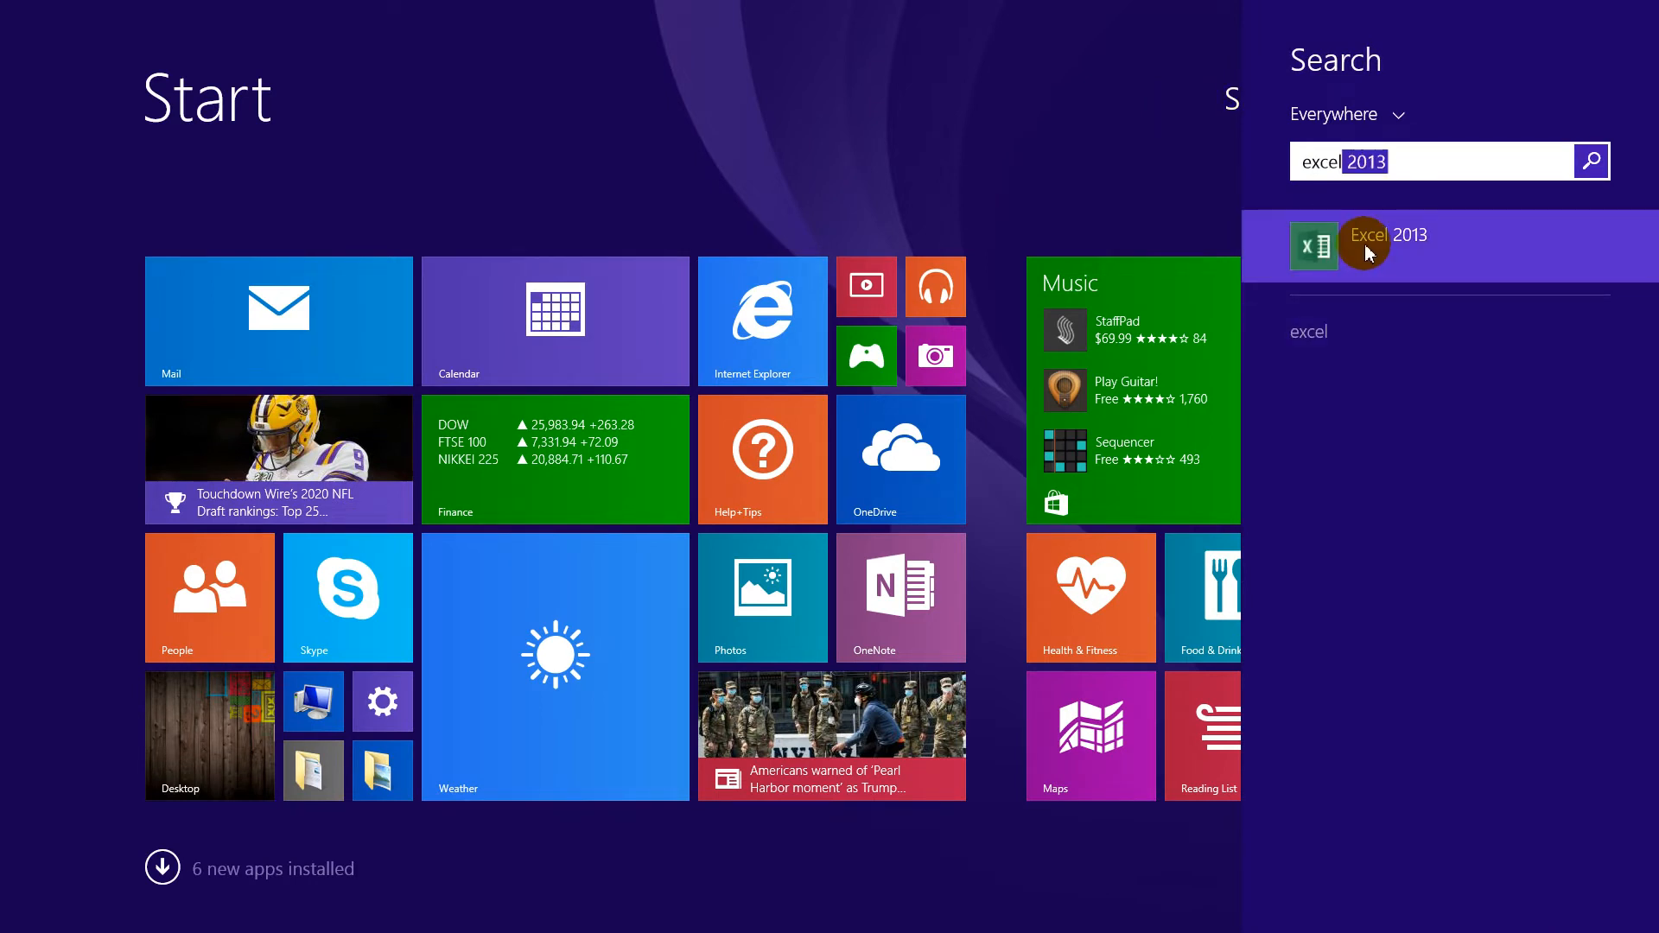
right_click(1365, 252)
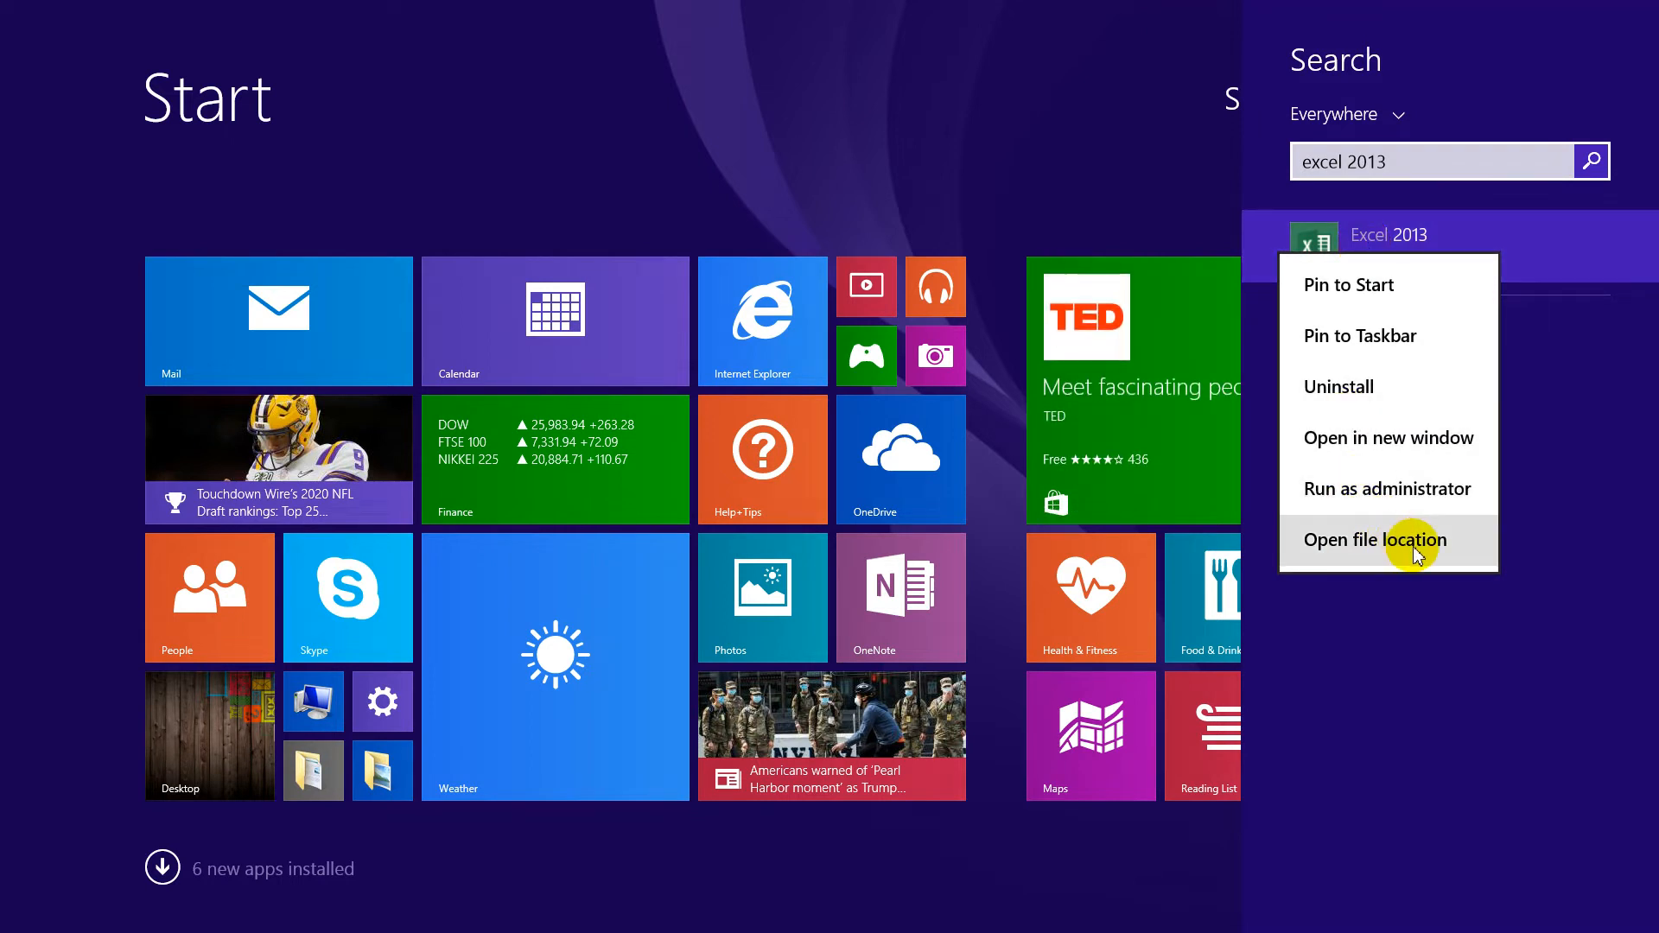
left_click(1421, 560)
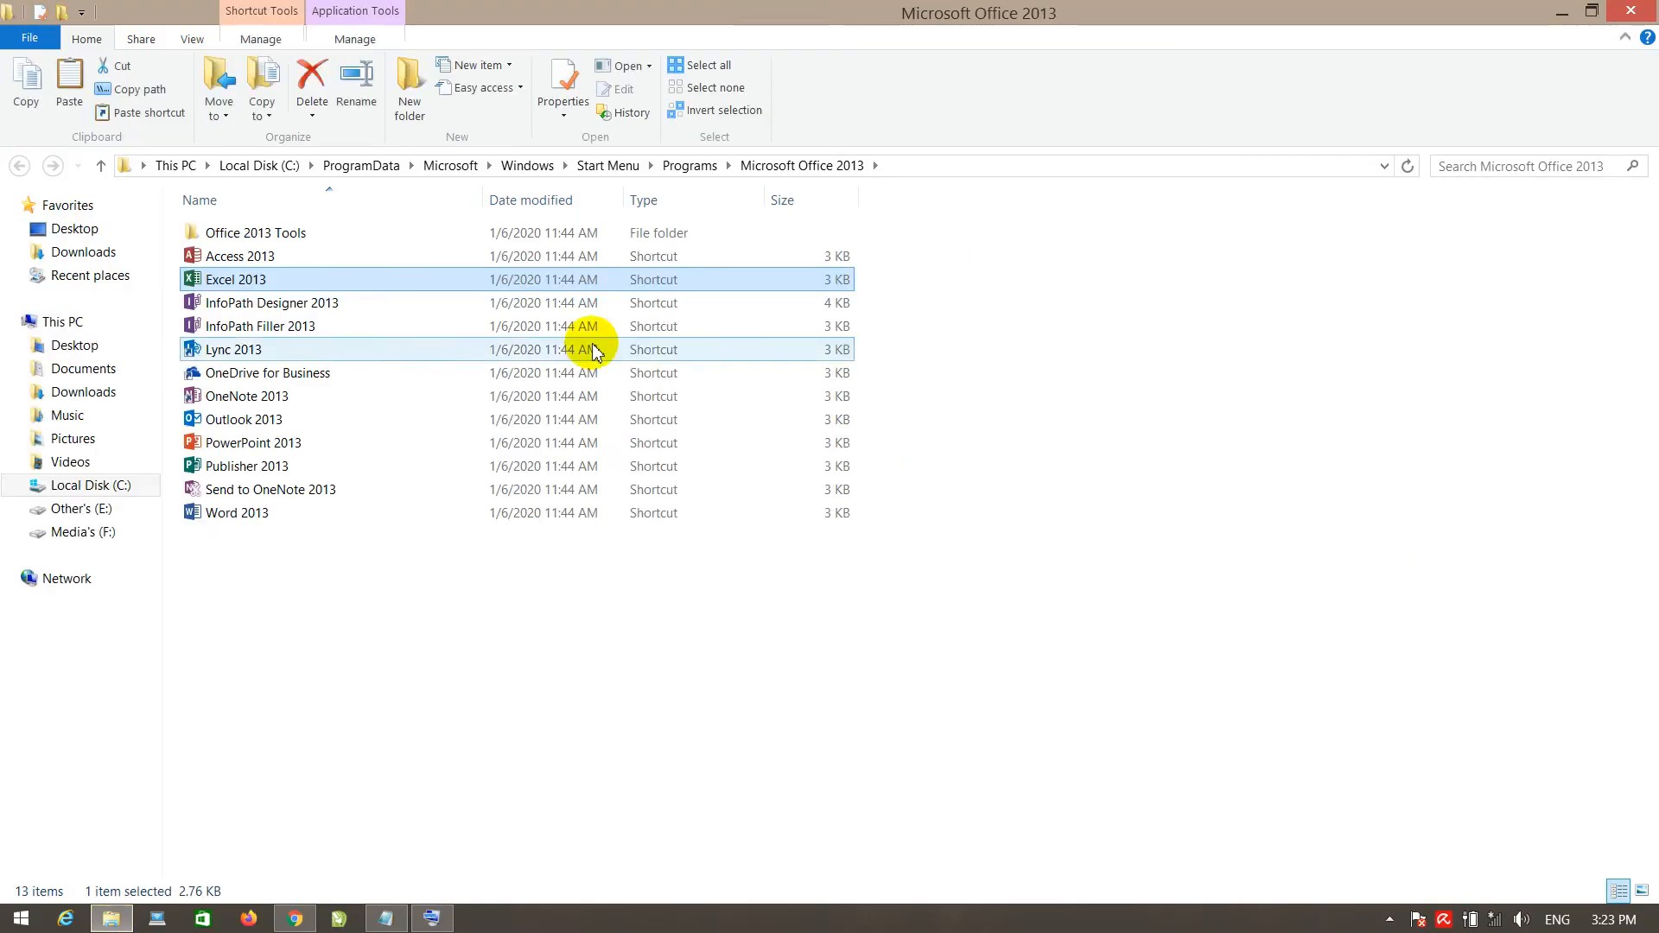
Step: Send a shortcut of Excel 2013 to the desktop and close the Microsoft Office 2013 folder
right_click(248, 286)
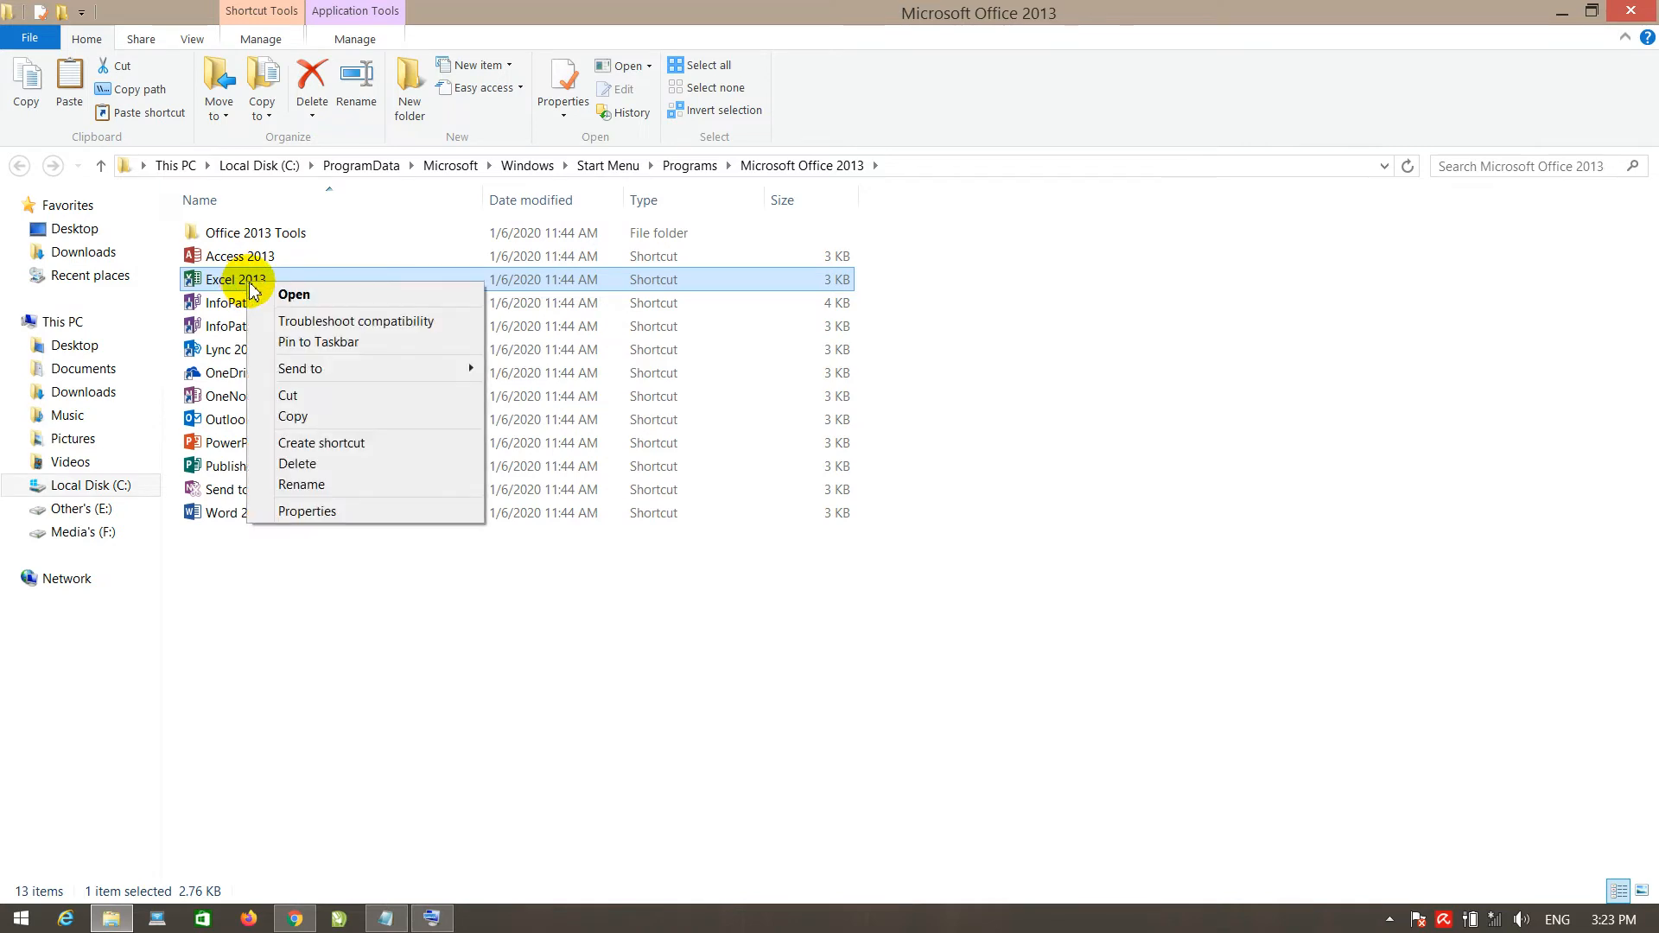
mouse_move(338, 373)
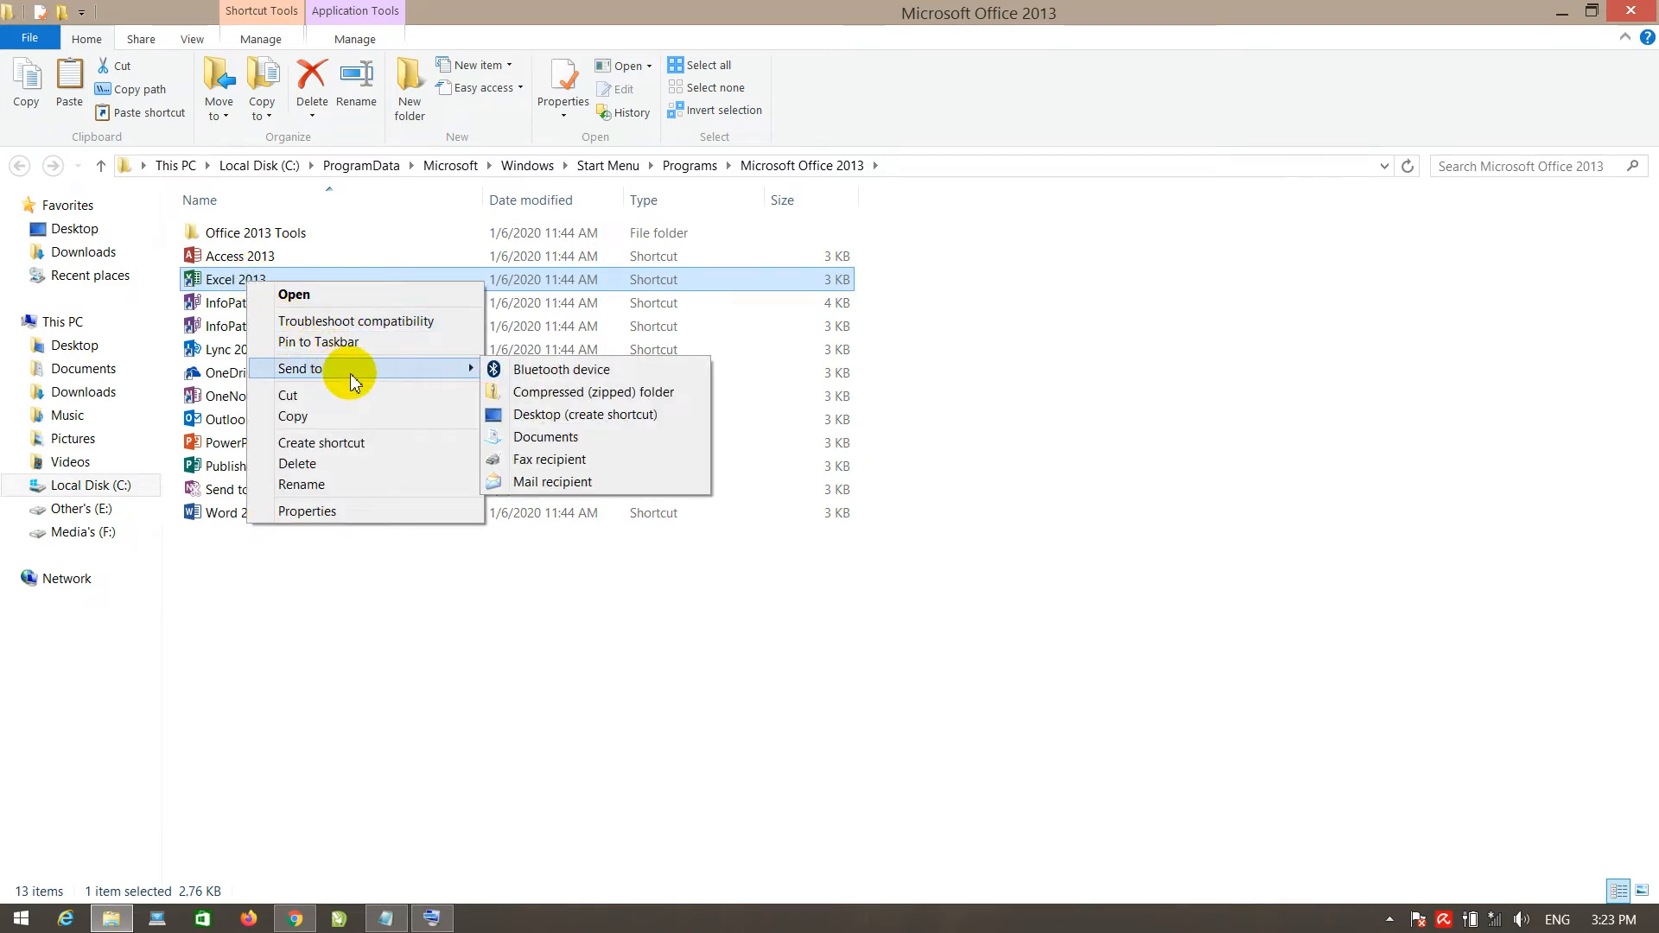
left_click(633, 426)
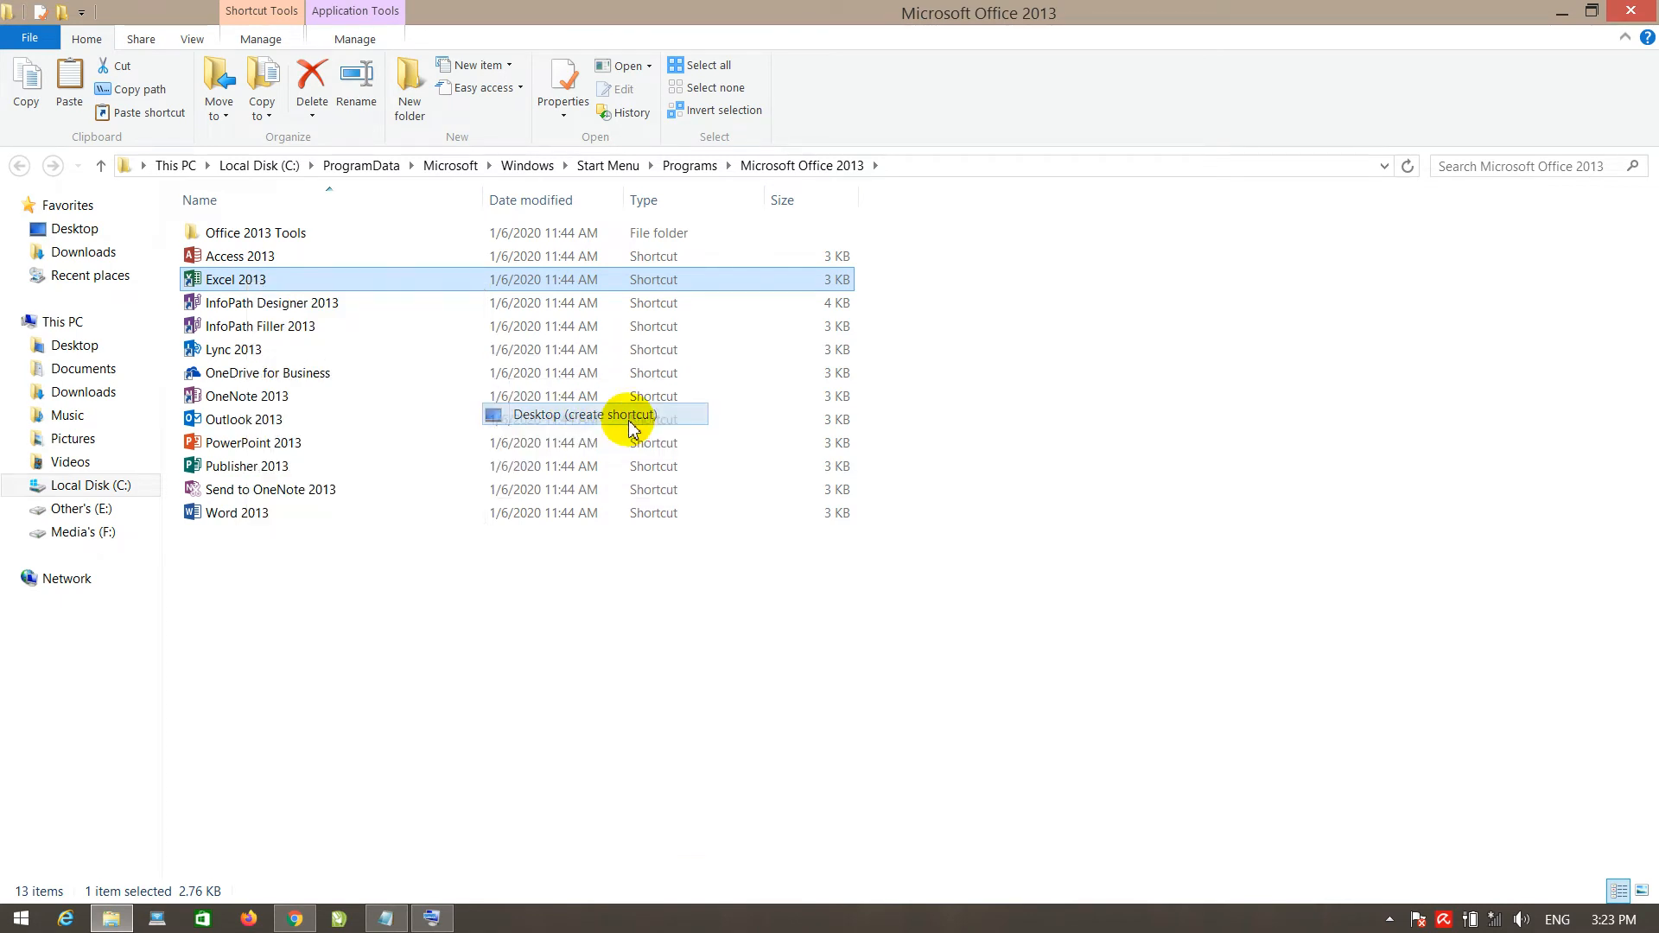
left_click(1638, 16)
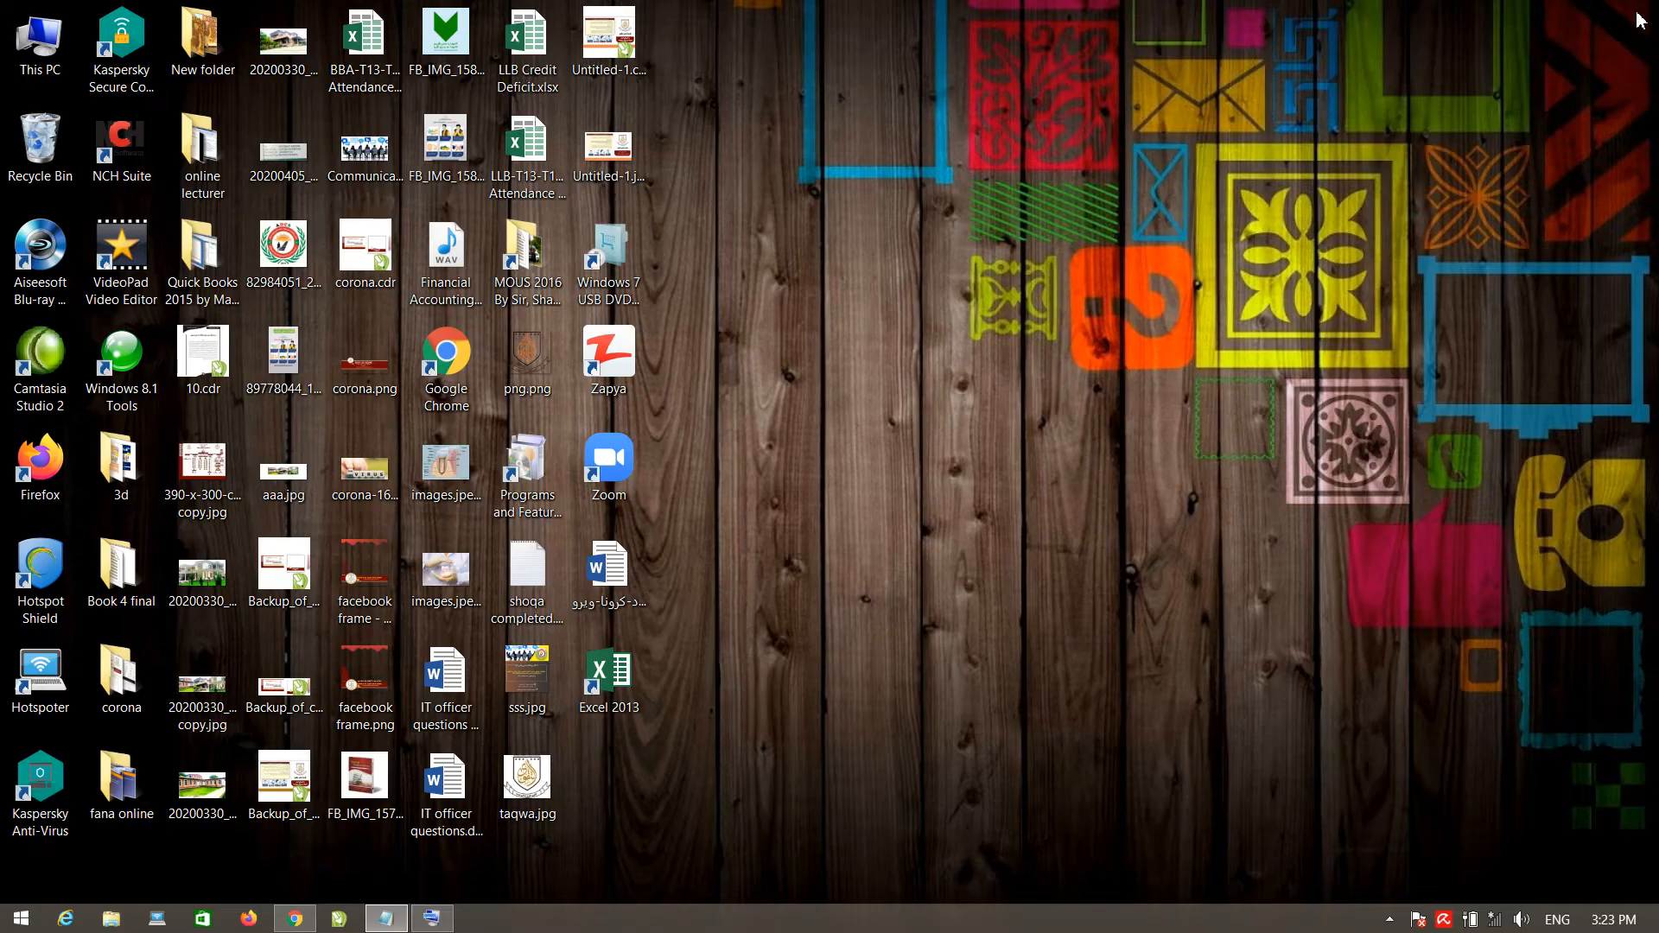
Step: Assign a shortcut key to the Excel 2013 desktop shortcut and test it by launching Excel and closing it again
left_click(608, 697)
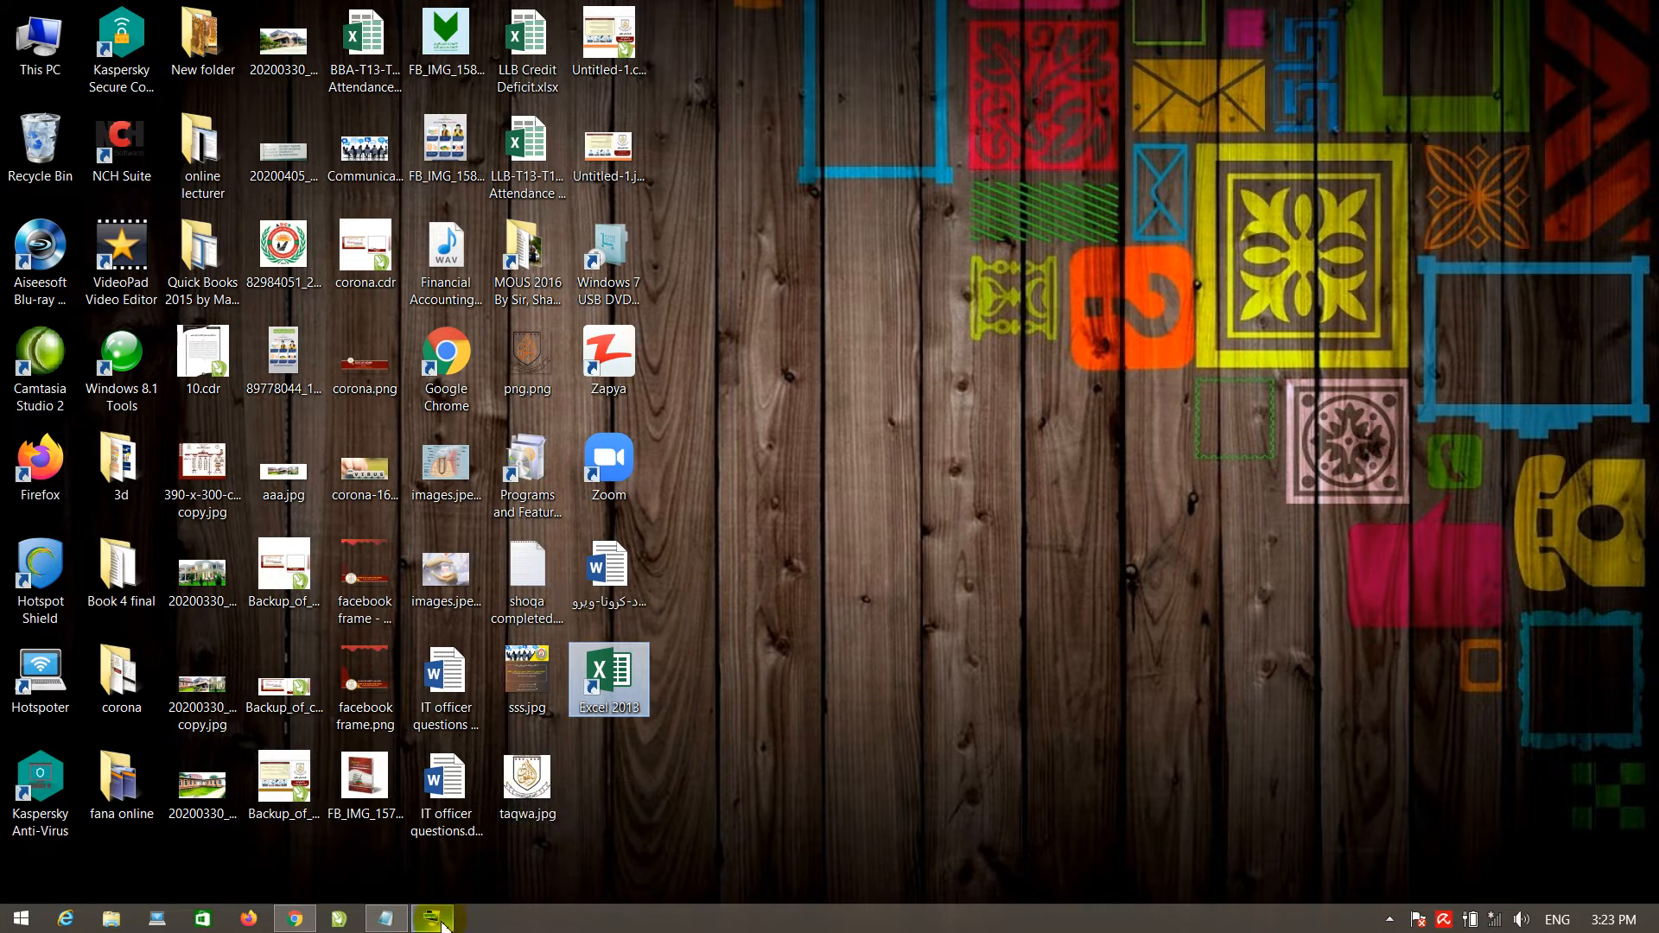
left_click(760, 657)
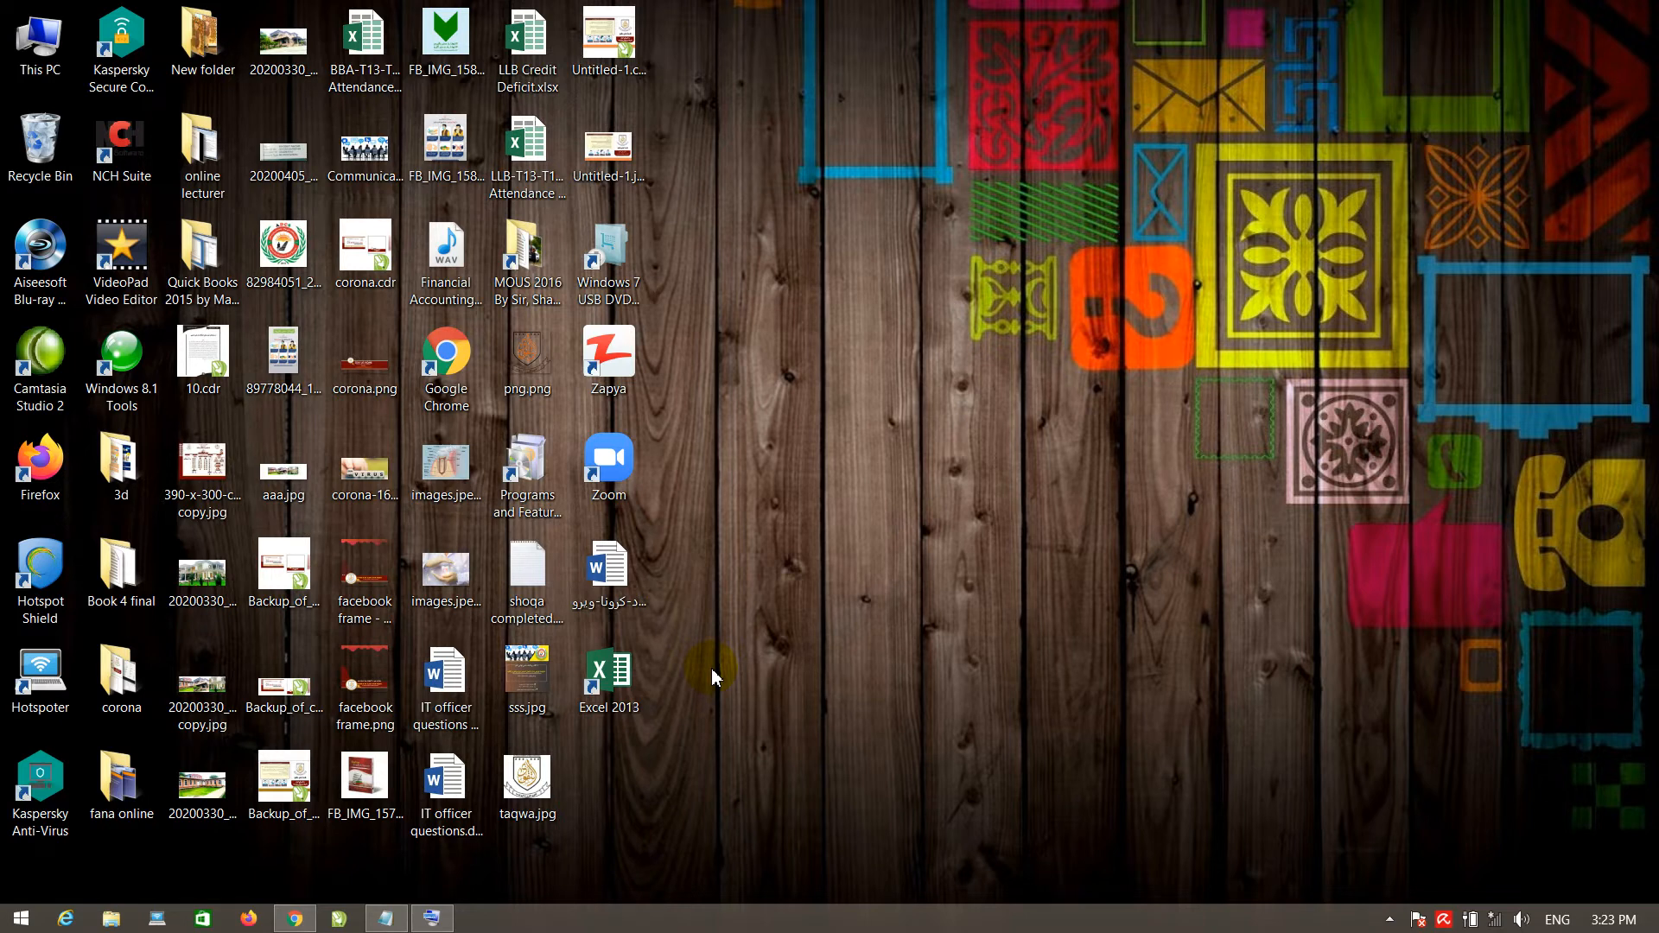
right_click(623, 680)
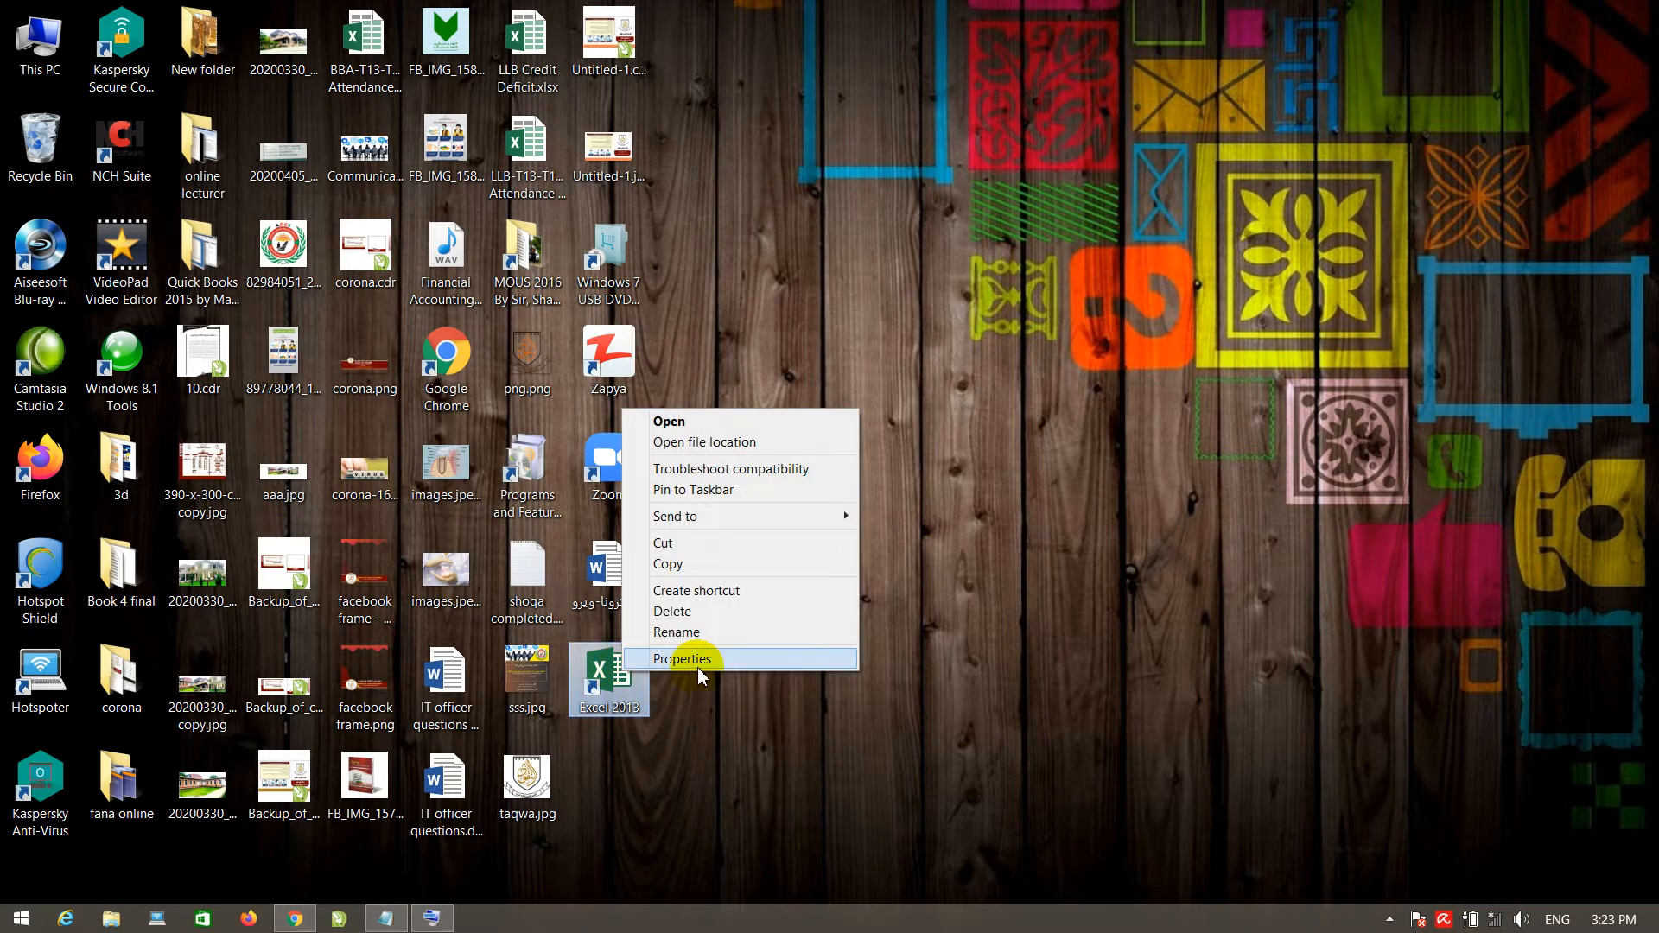
left_click(702, 661)
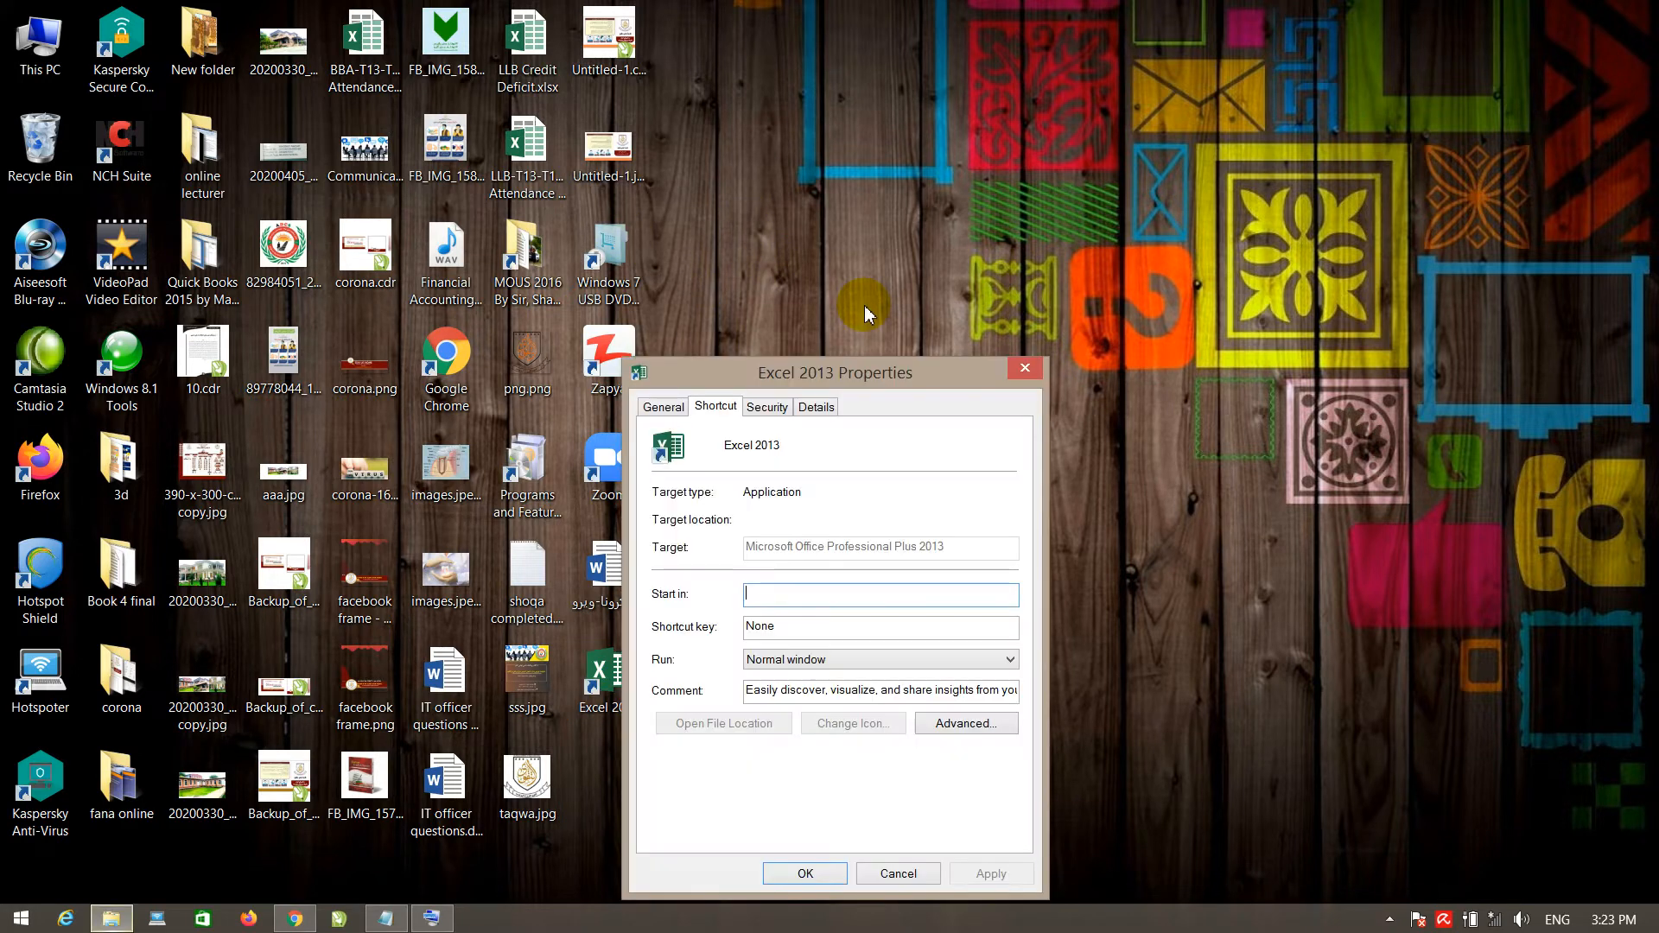
left_click_drag(796, 377, 869, 263)
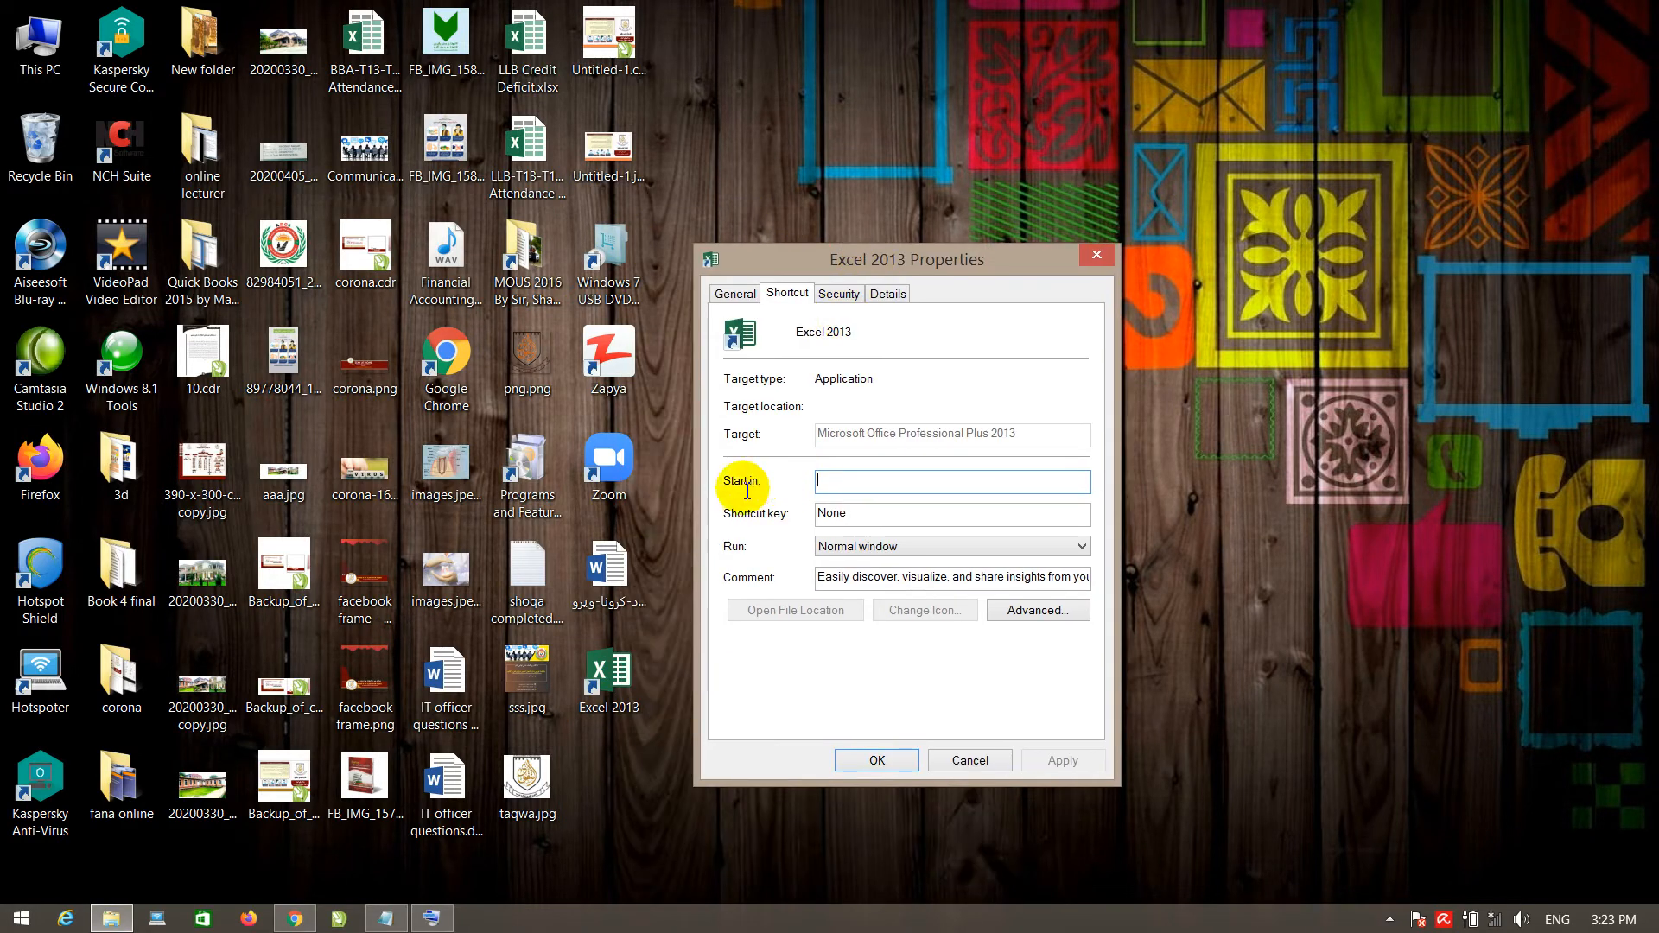
left_click(848, 516)
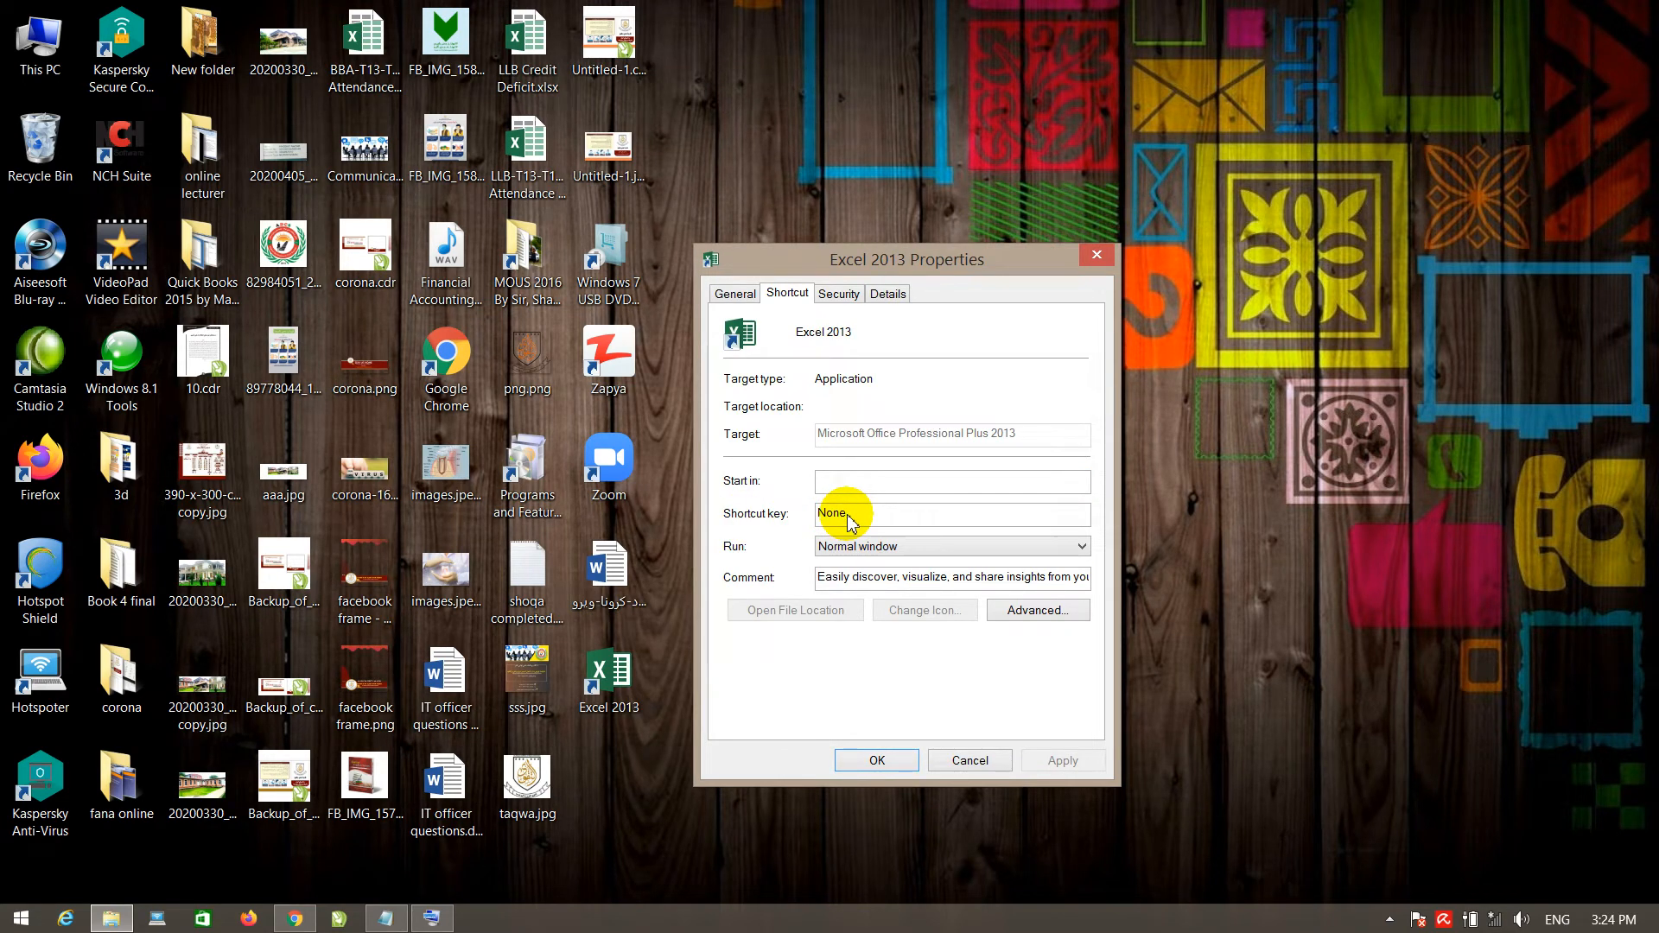
key("F3")
left_click(1063, 756)
left_click(912, 763)
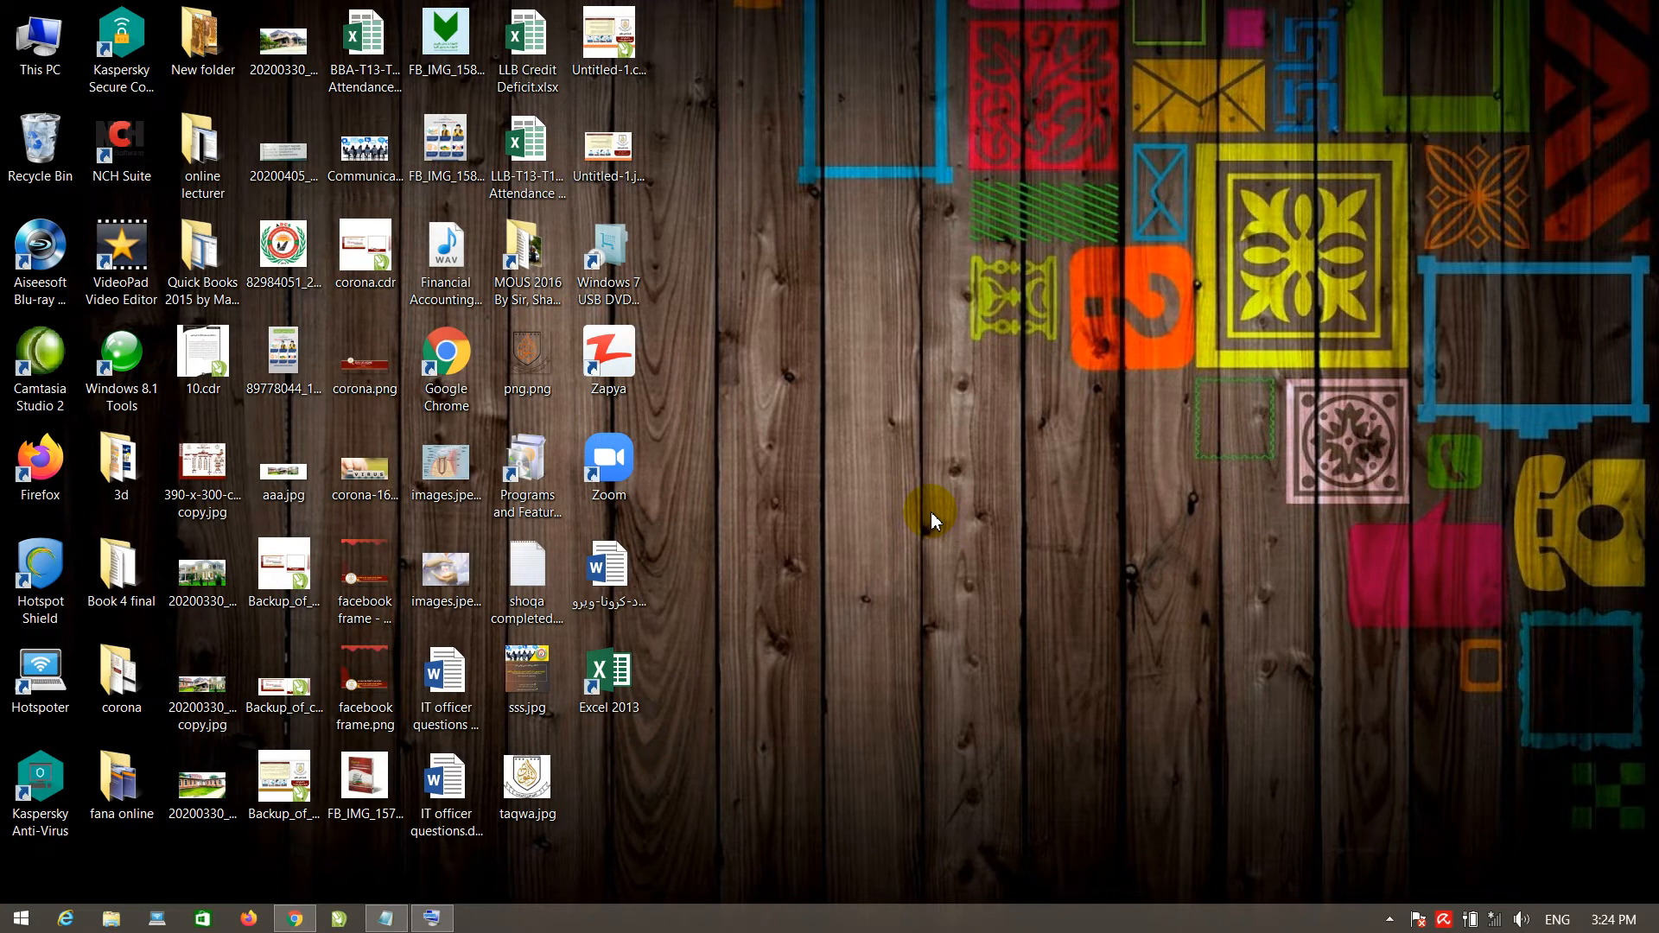
key("ctrl+alt+e")
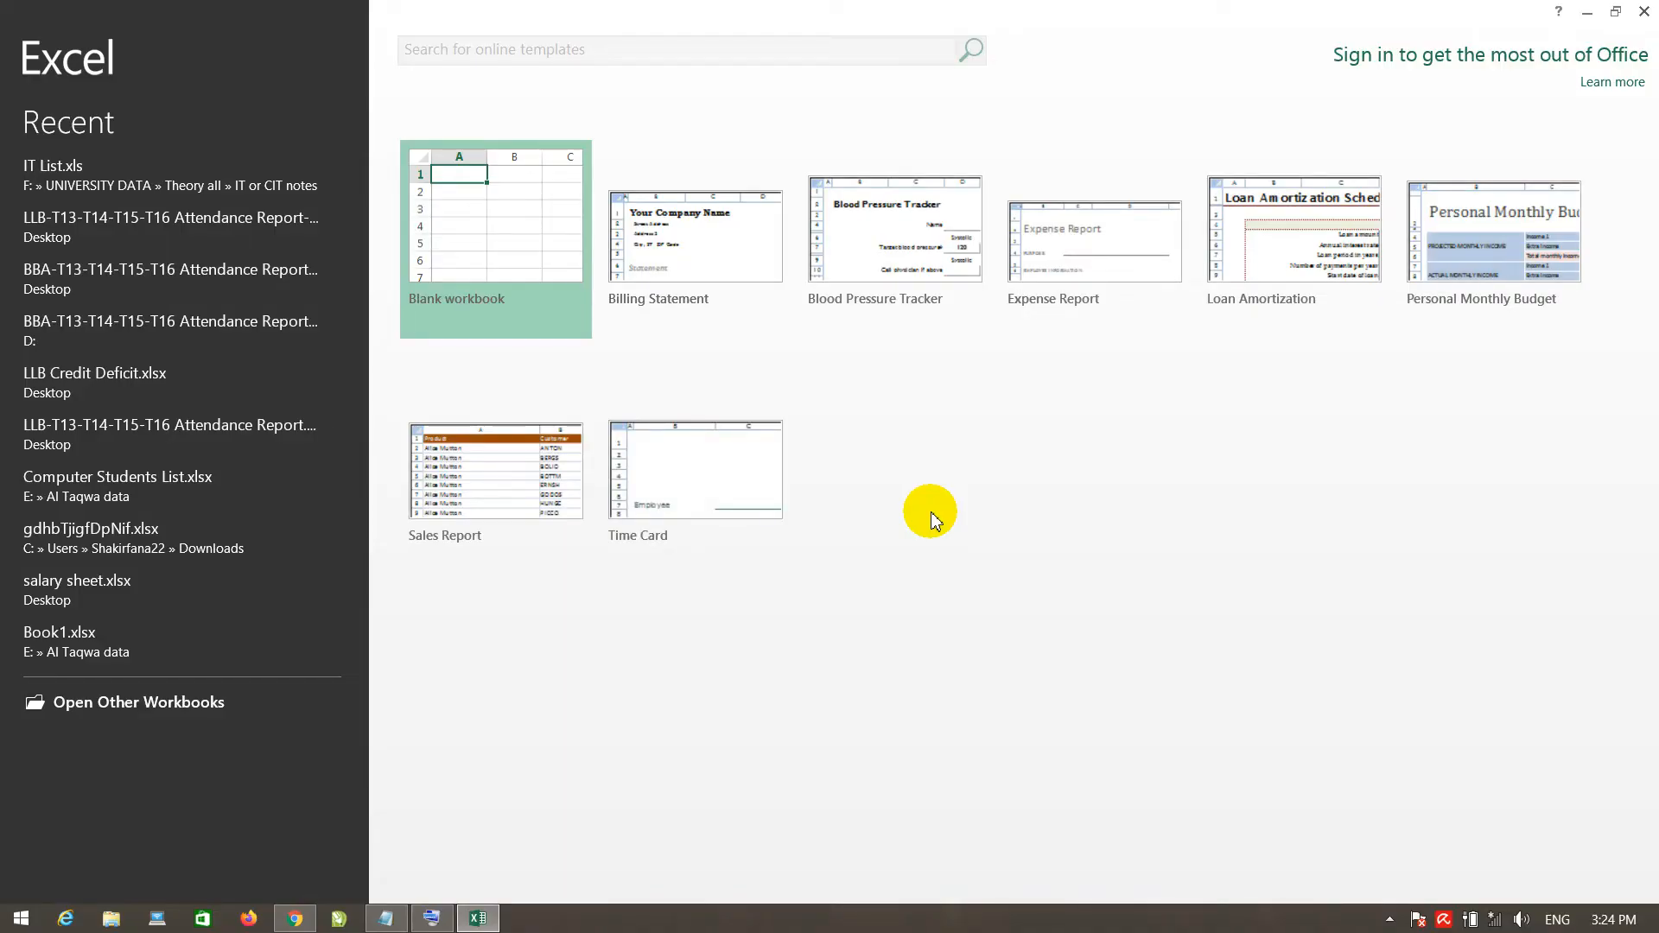
left_click(1643, 12)
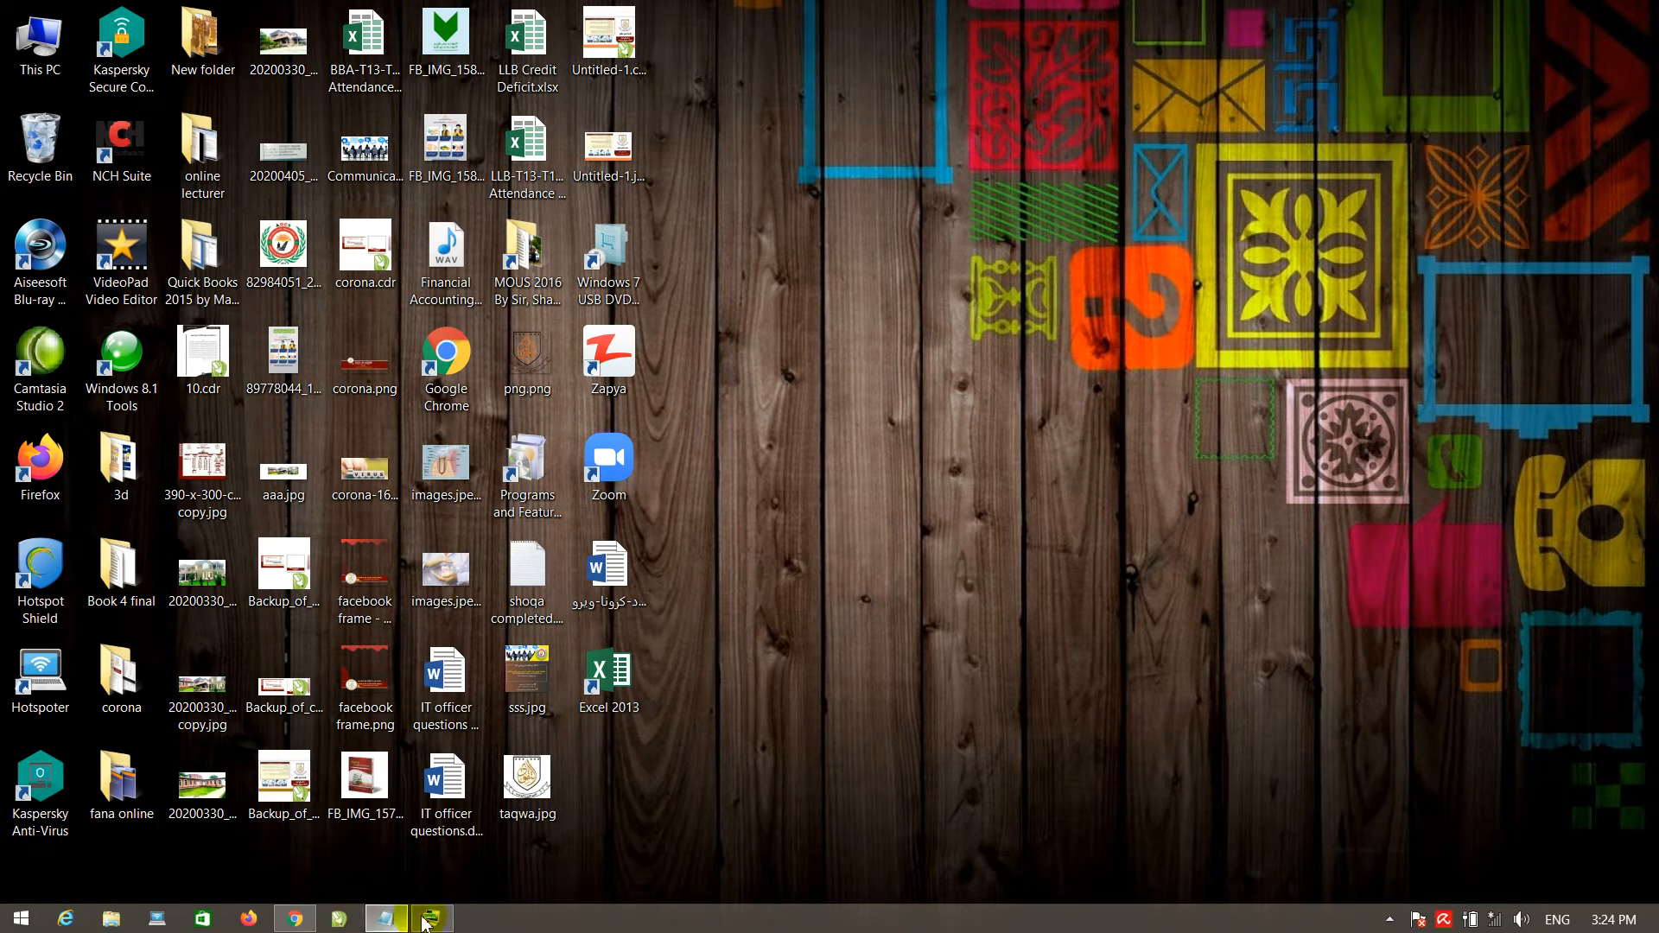
Step: Close the On-Screen Keyboard and the Notepad note, discarding the note's unsaved changes
right_click(432, 921)
left_click(420, 874)
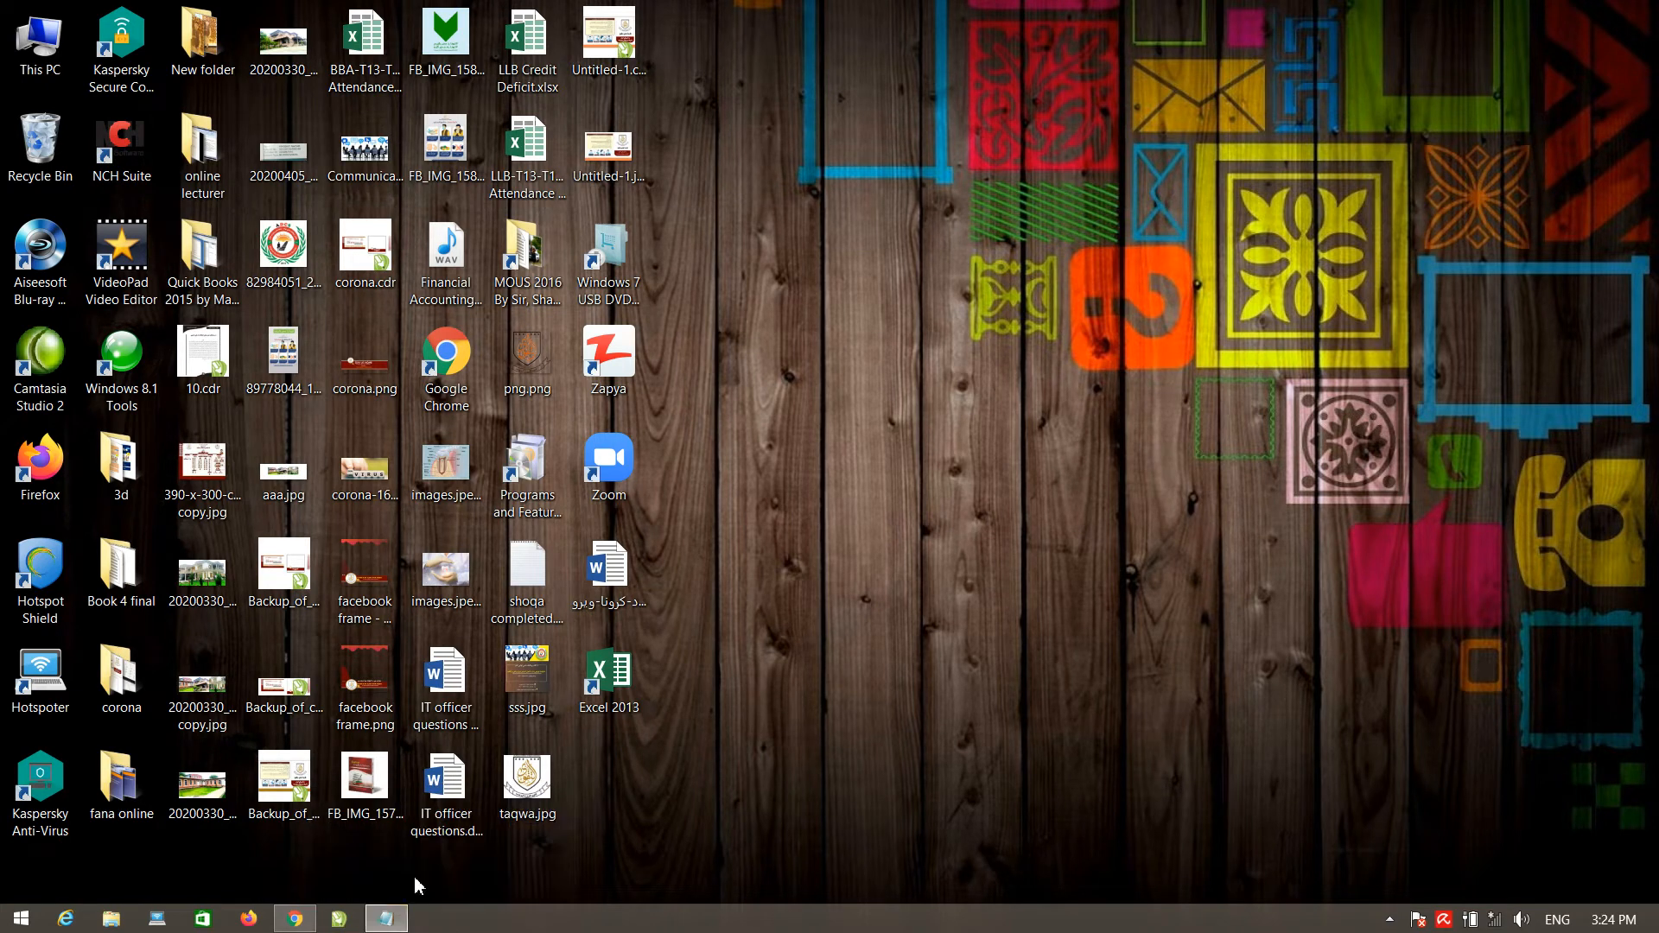
right_click(387, 922)
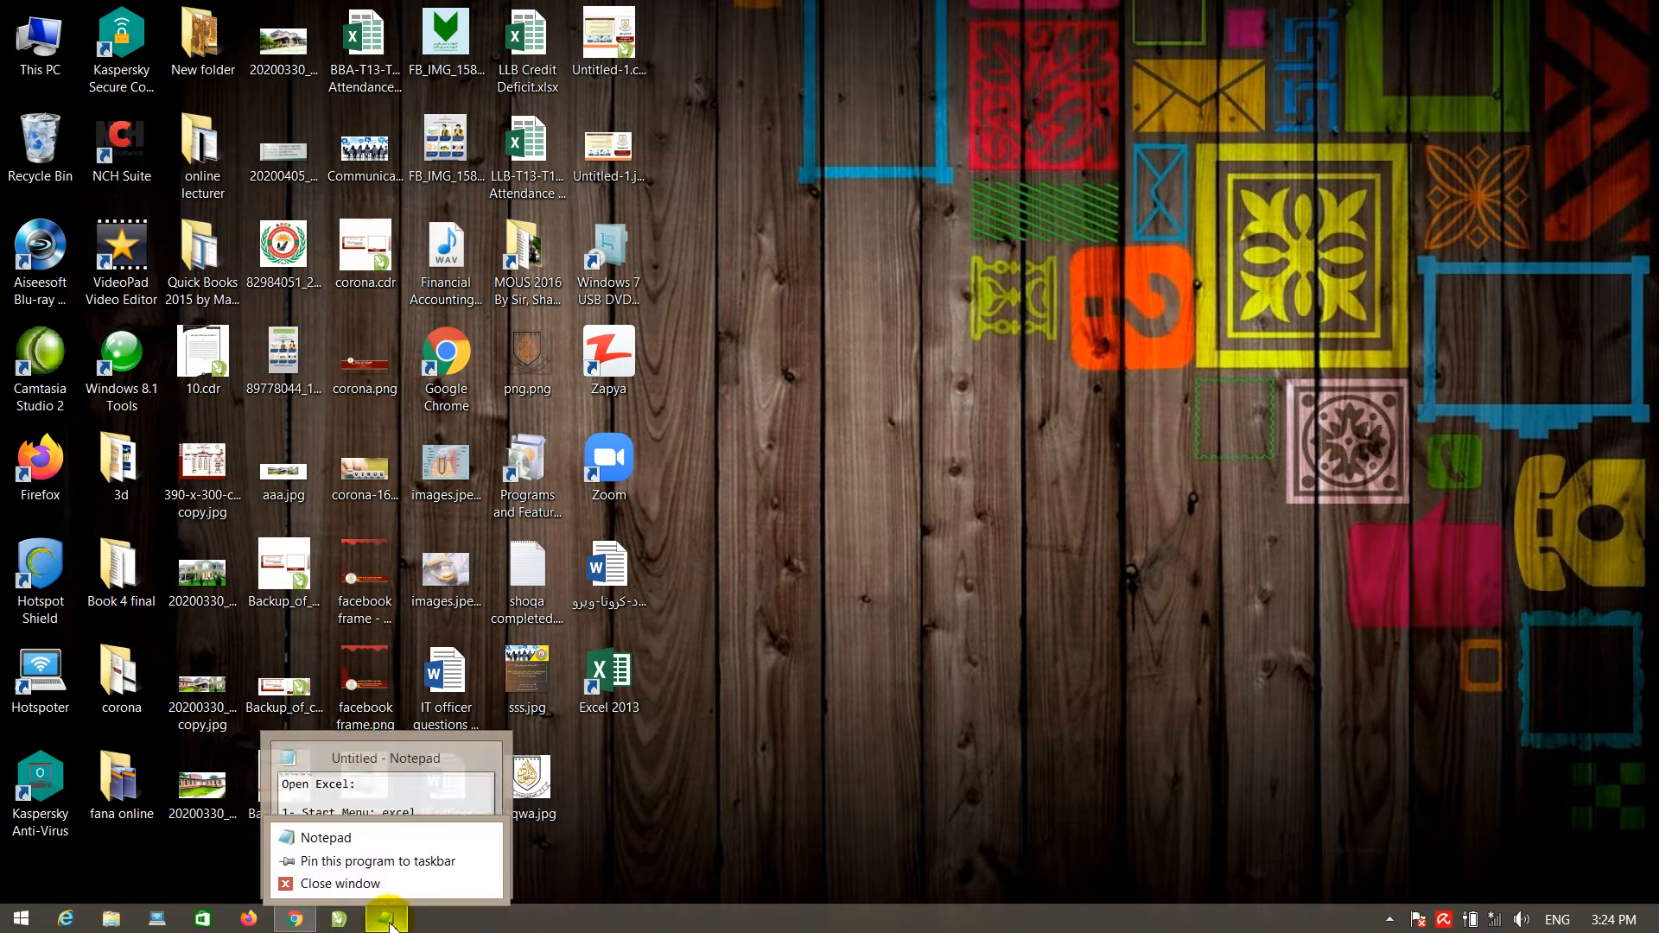
left_click(382, 870)
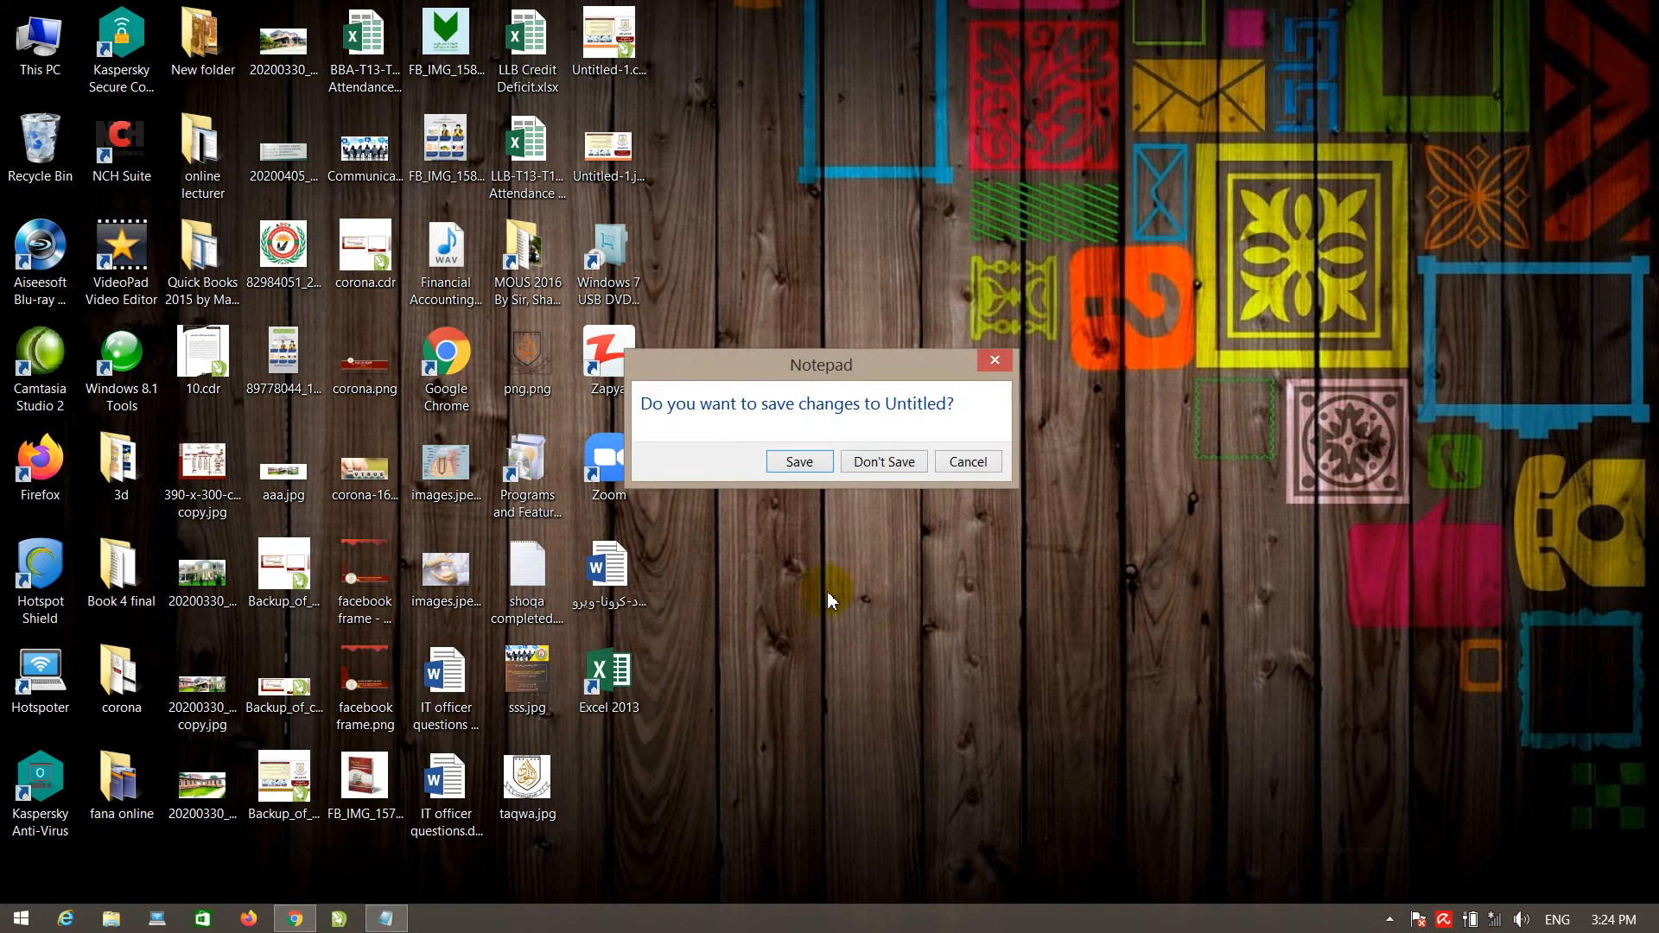
left_click(883, 463)
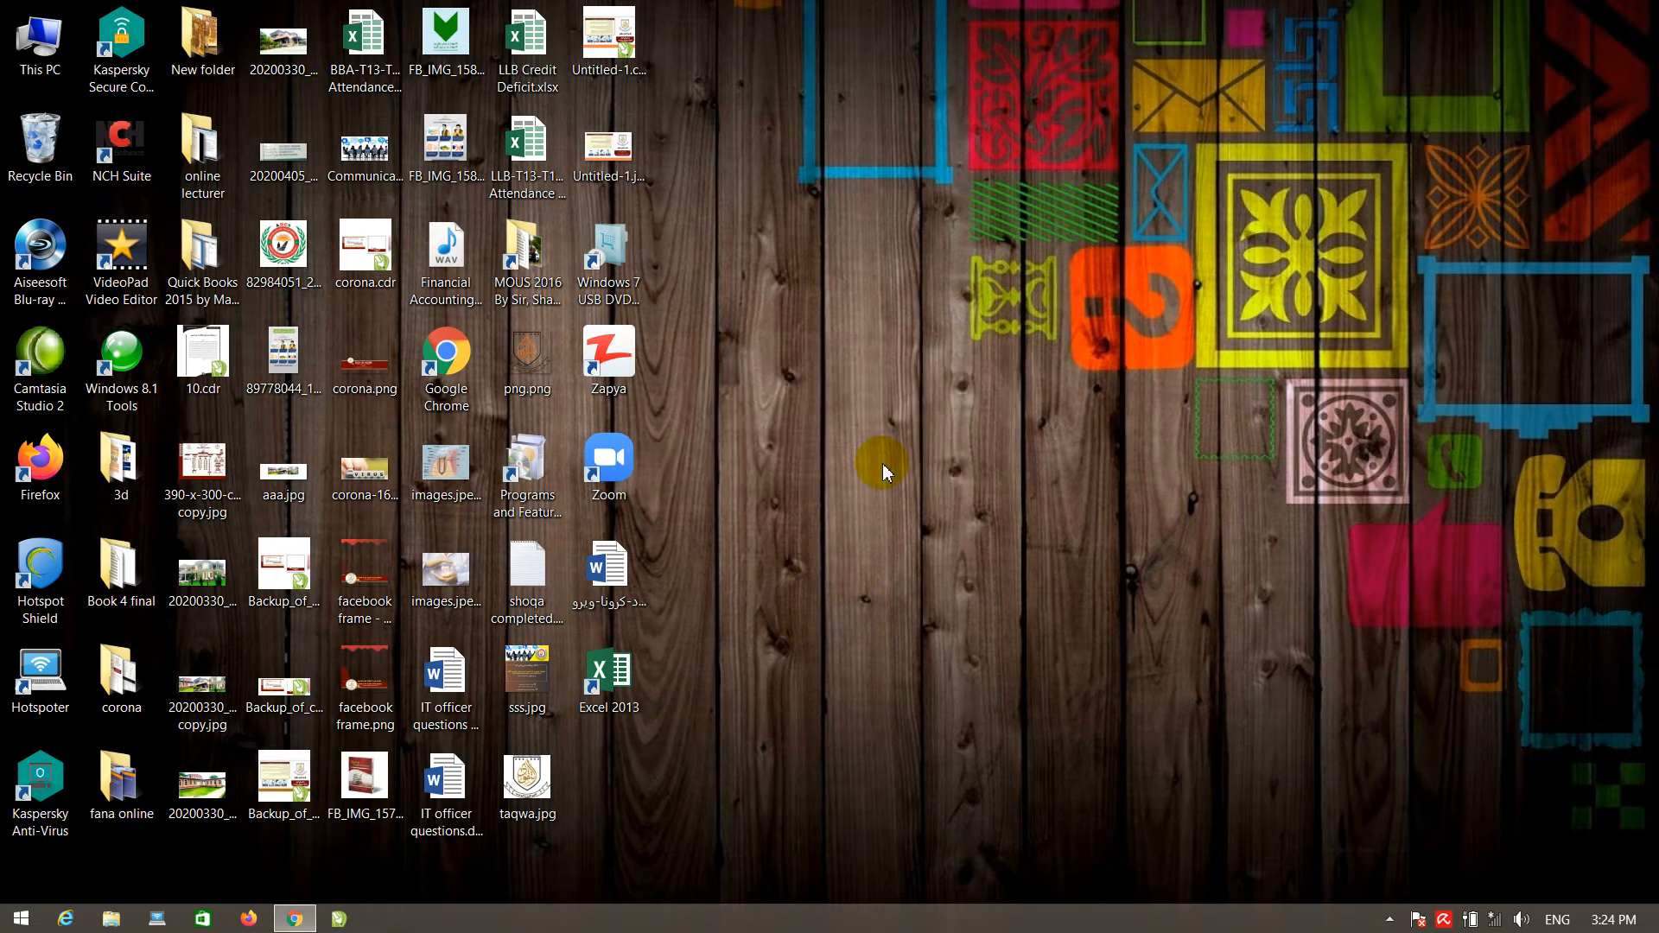
Step: Launch Excel from its desktop shortcut, create a blank workbook and select cell N8
double_click(617, 676)
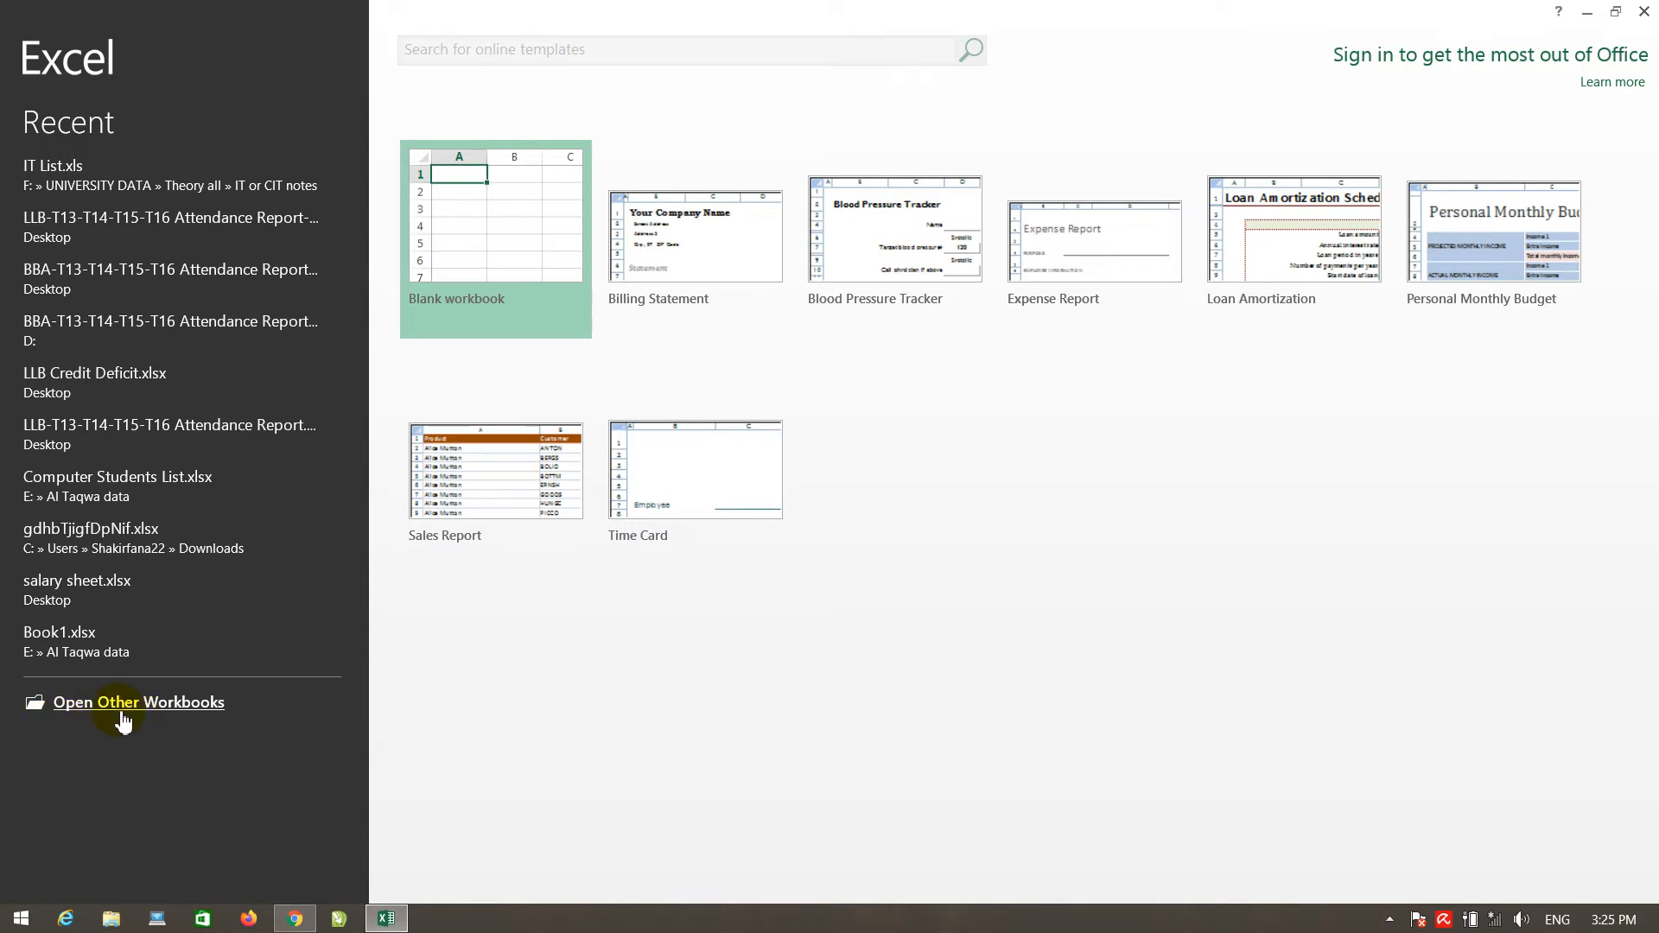
left_click(501, 236)
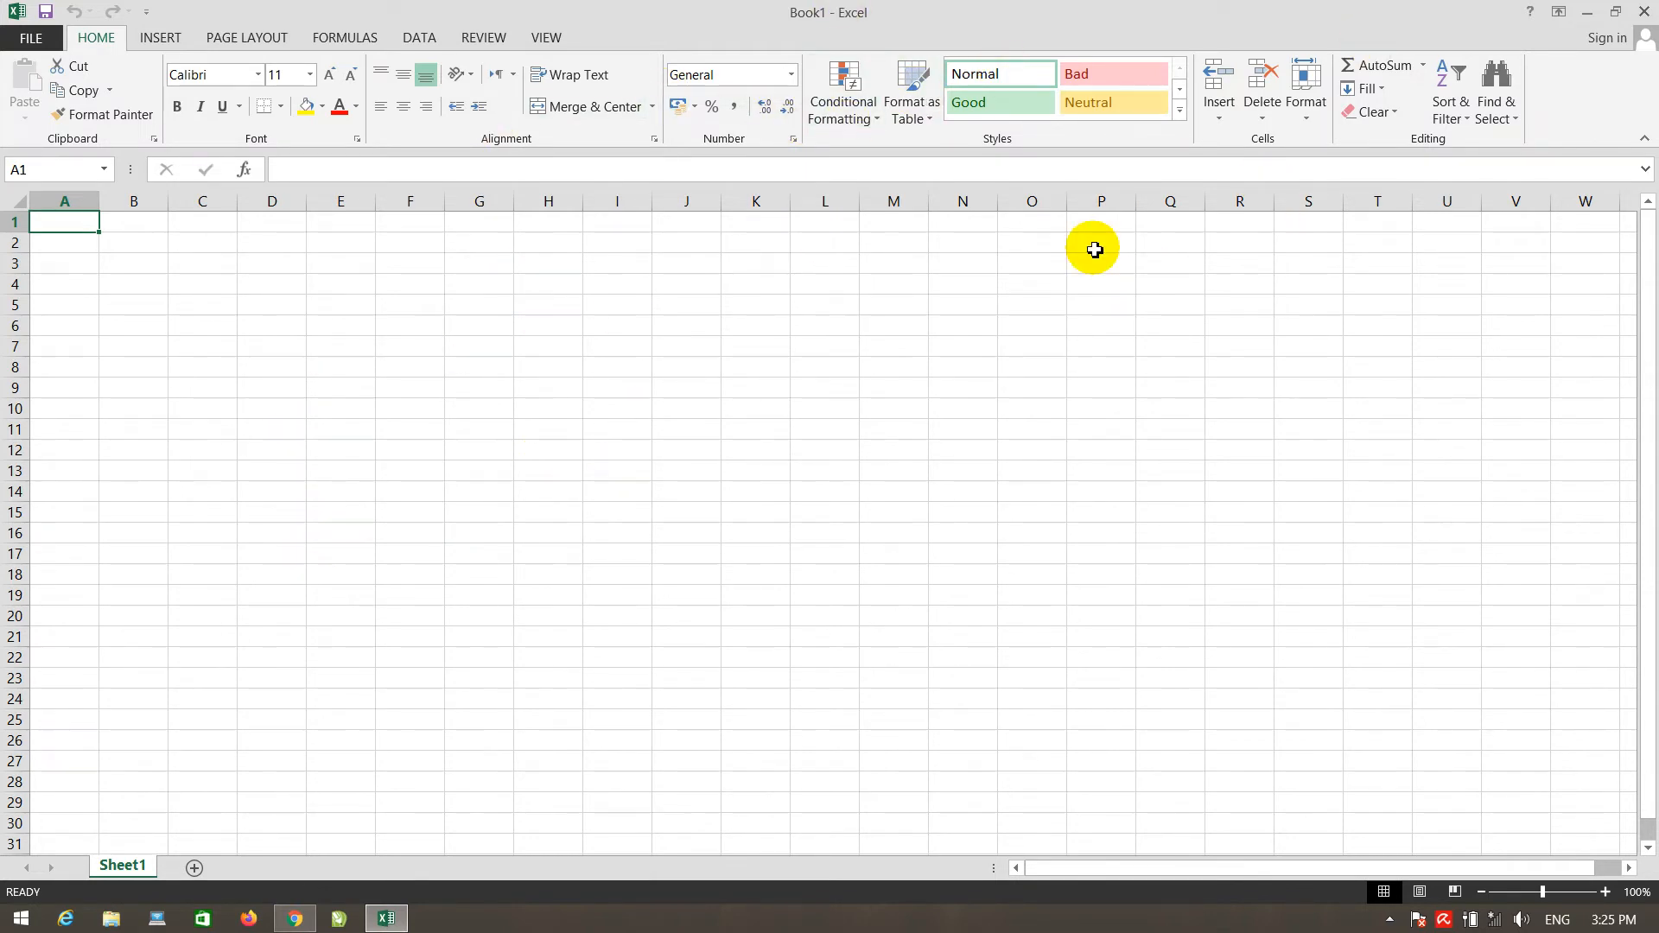
left_click(940, 374)
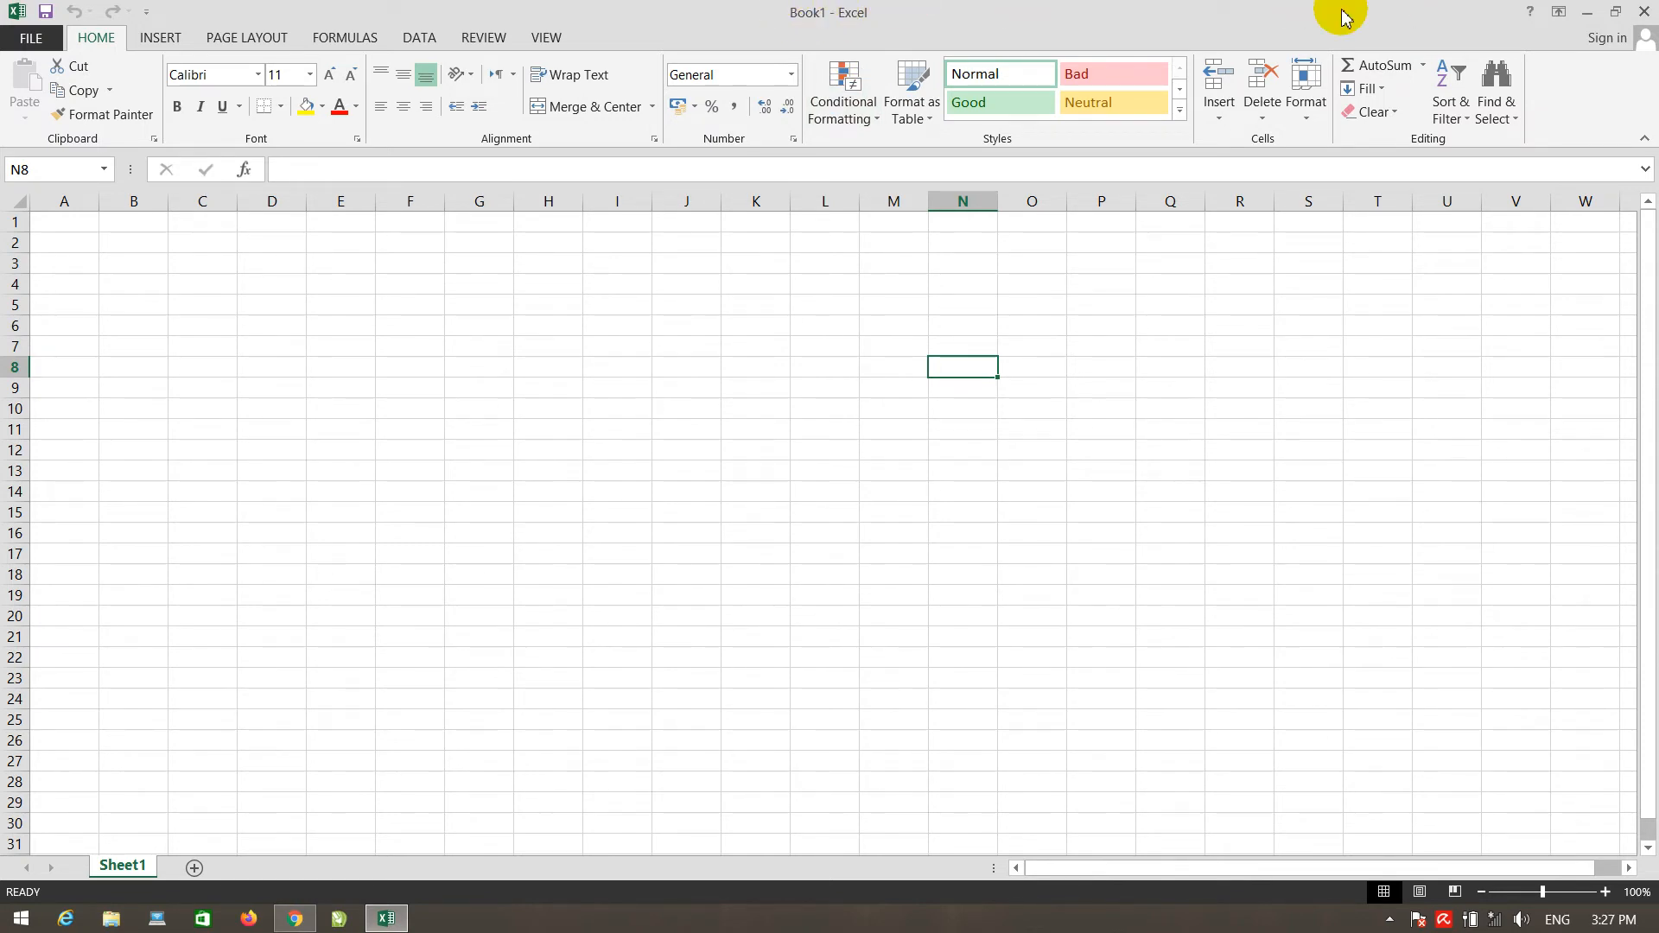
Step: Look through the ribbon's Insert, Page Layout, Formulas, Data, Review, Home and View command groups
mouse_move(1638, 16)
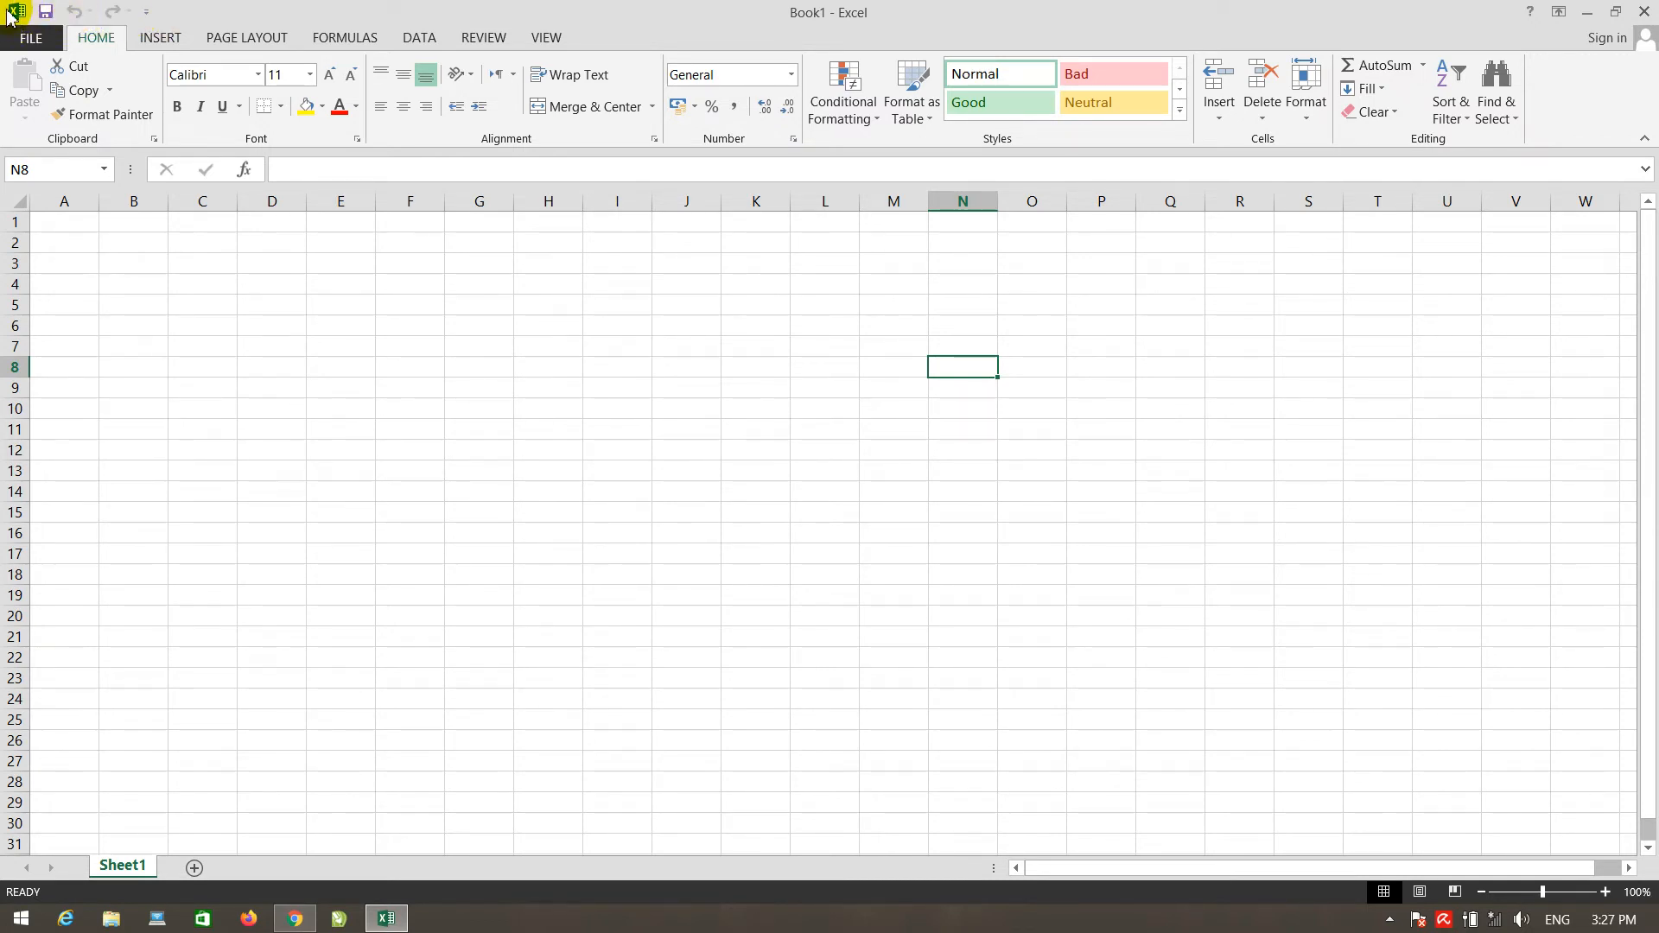
left_click(166, 43)
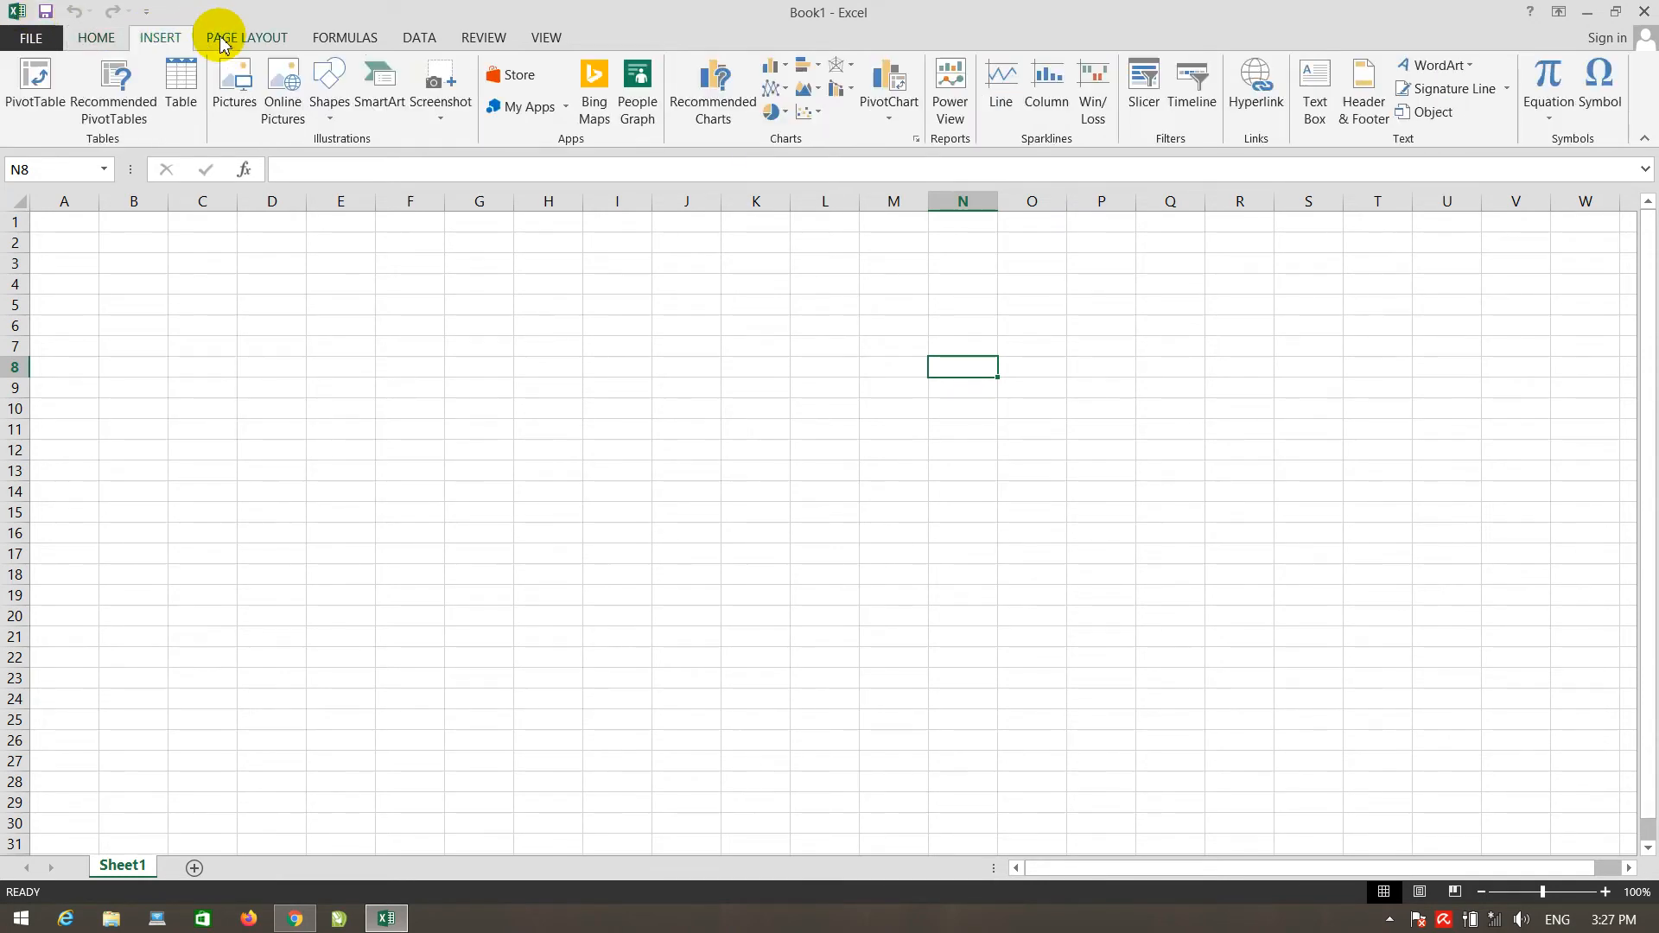
left_click(267, 43)
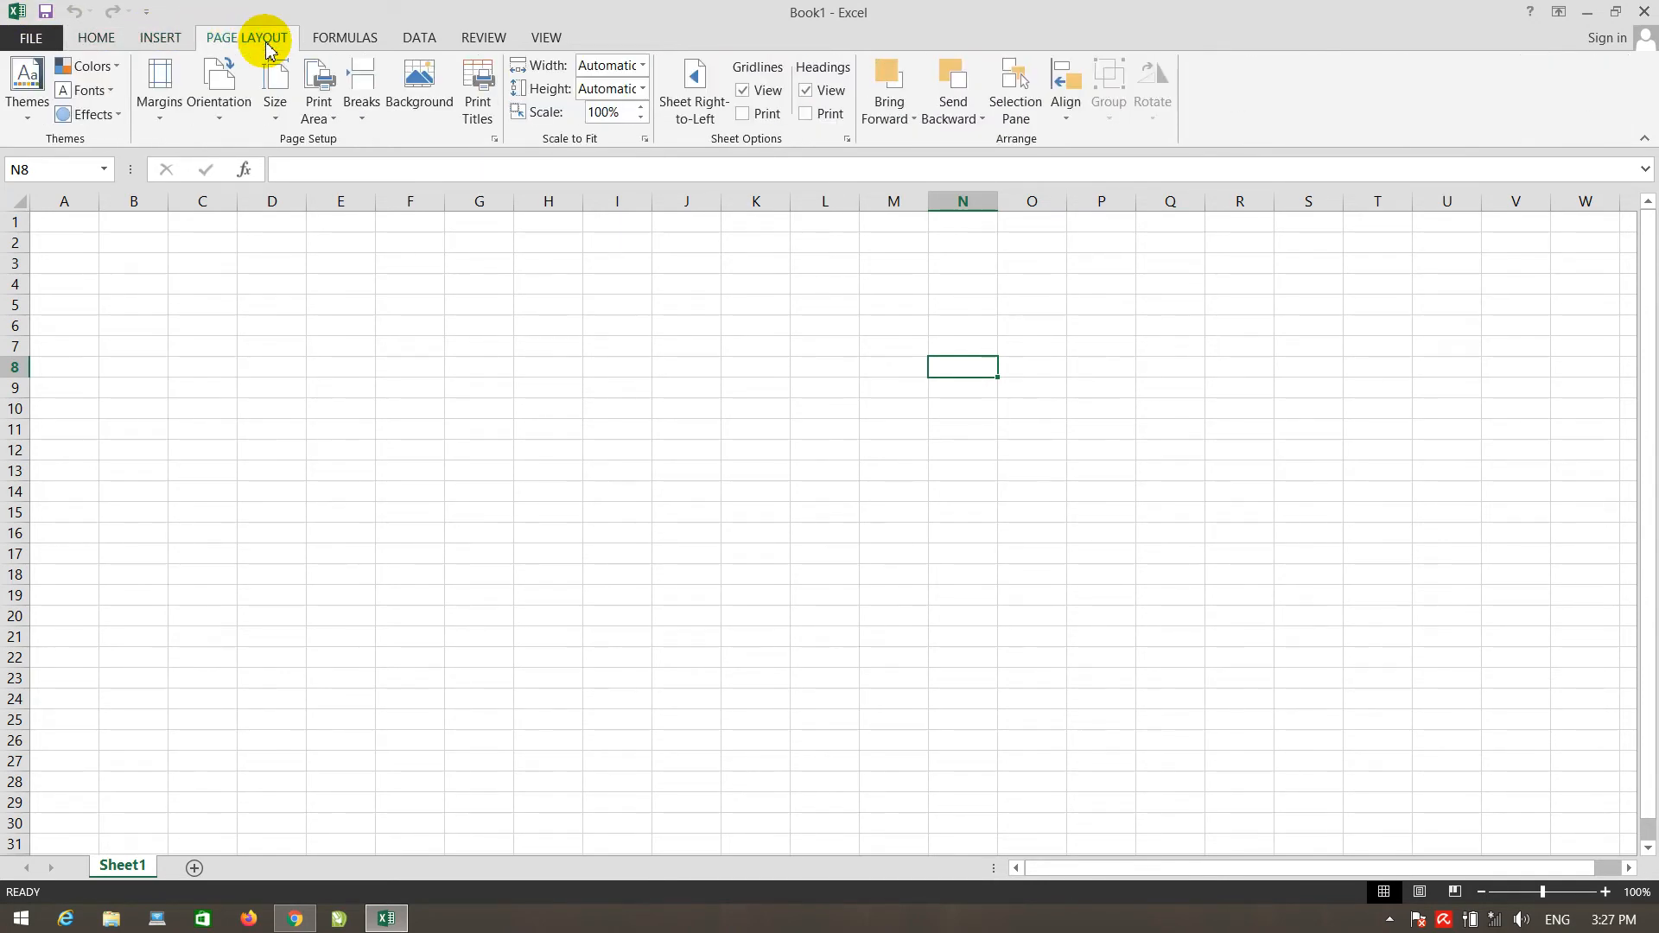
left_click(344, 39)
left_click(441, 42)
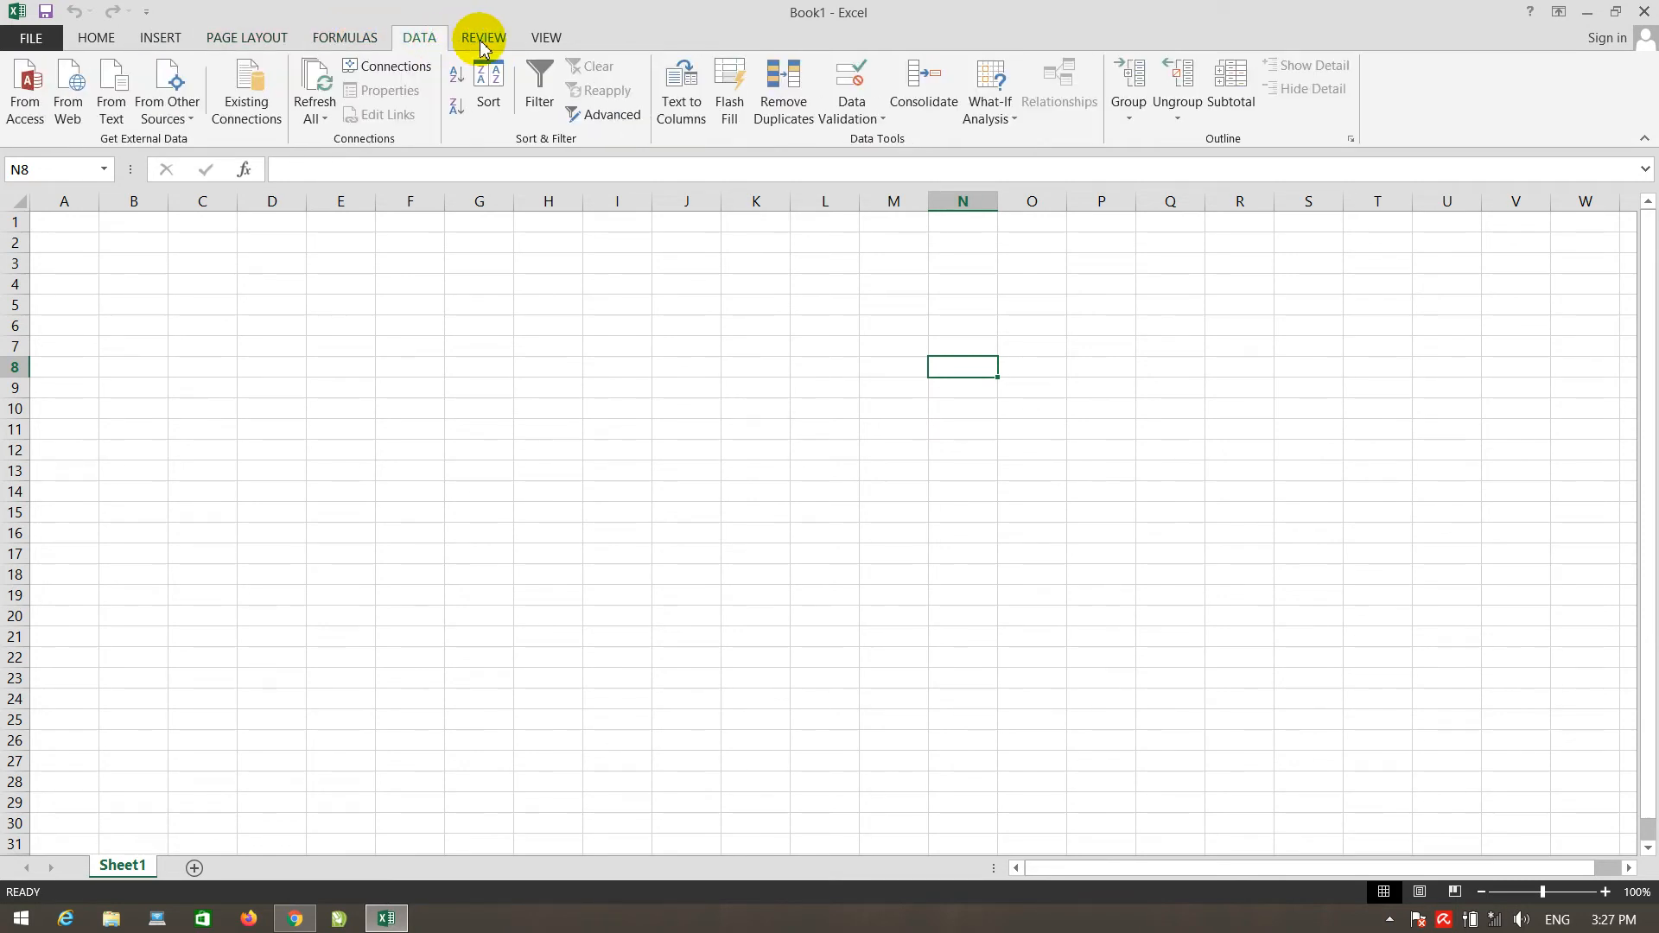
left_click(481, 39)
left_click(101, 44)
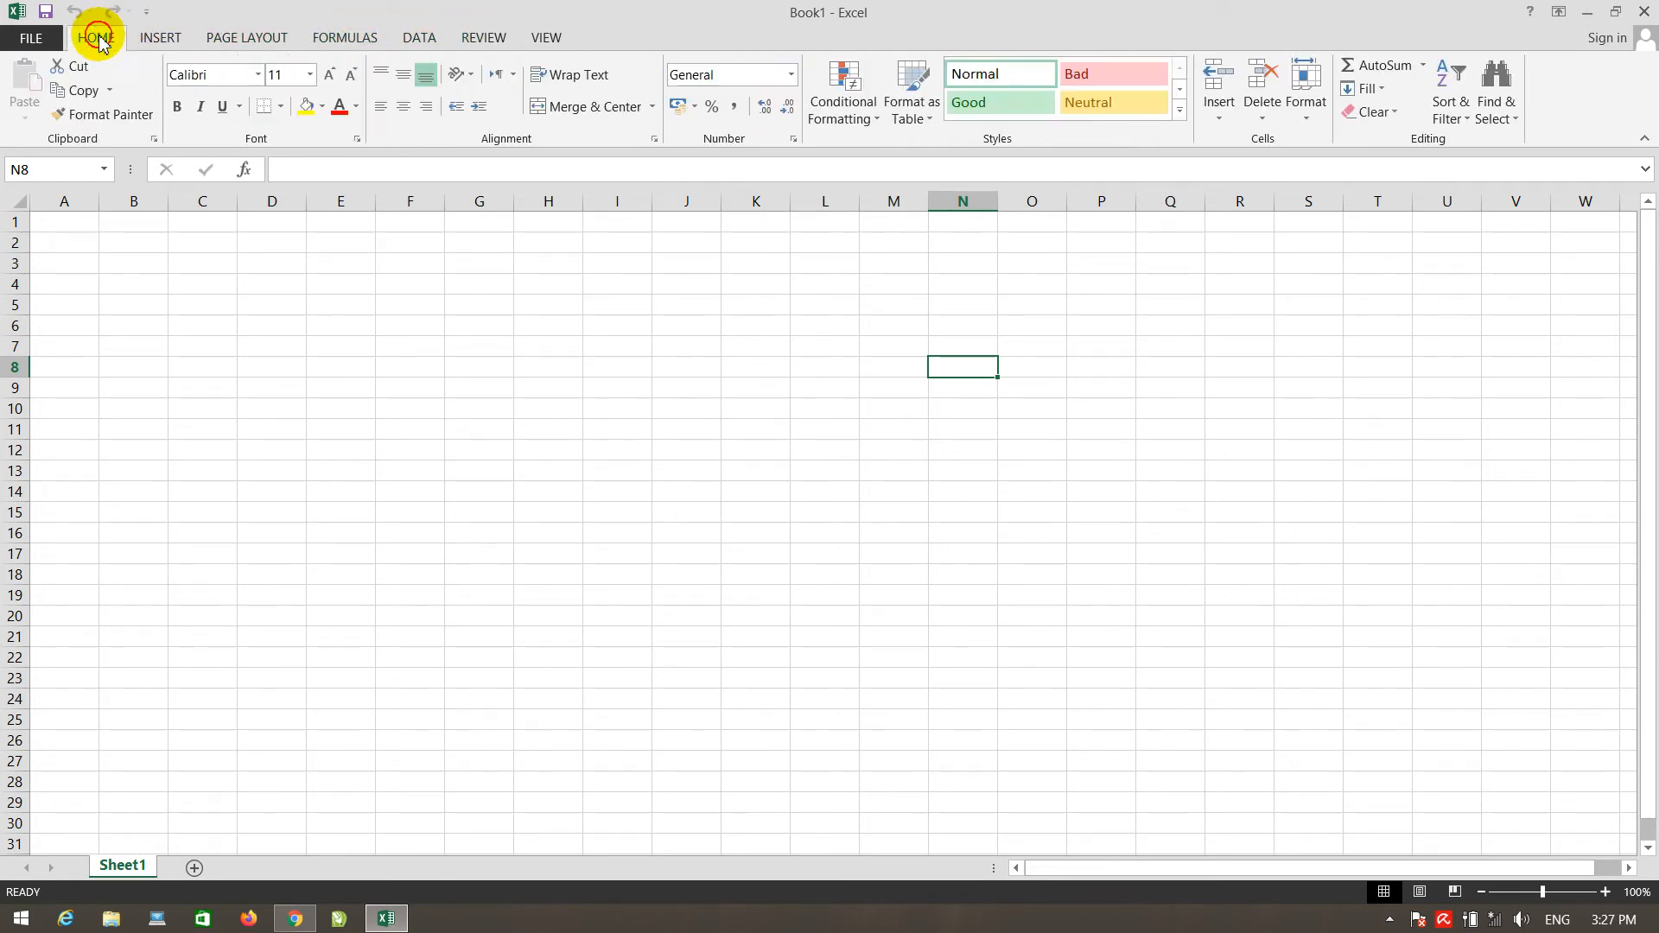
left_click(174, 42)
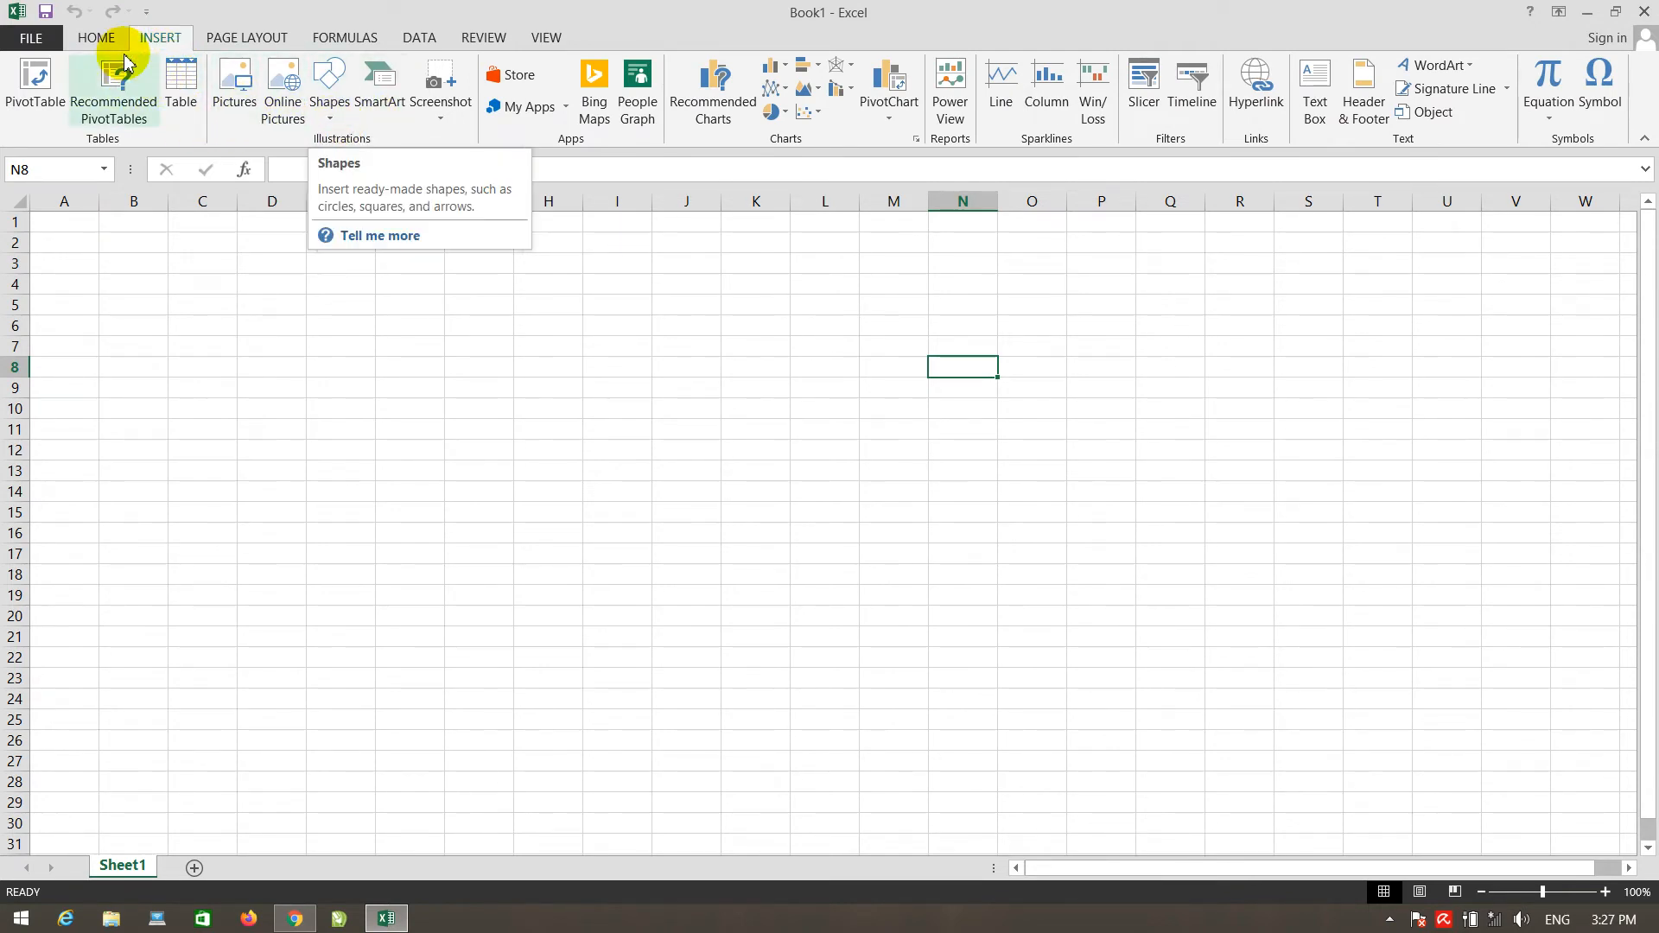
left_click(95, 37)
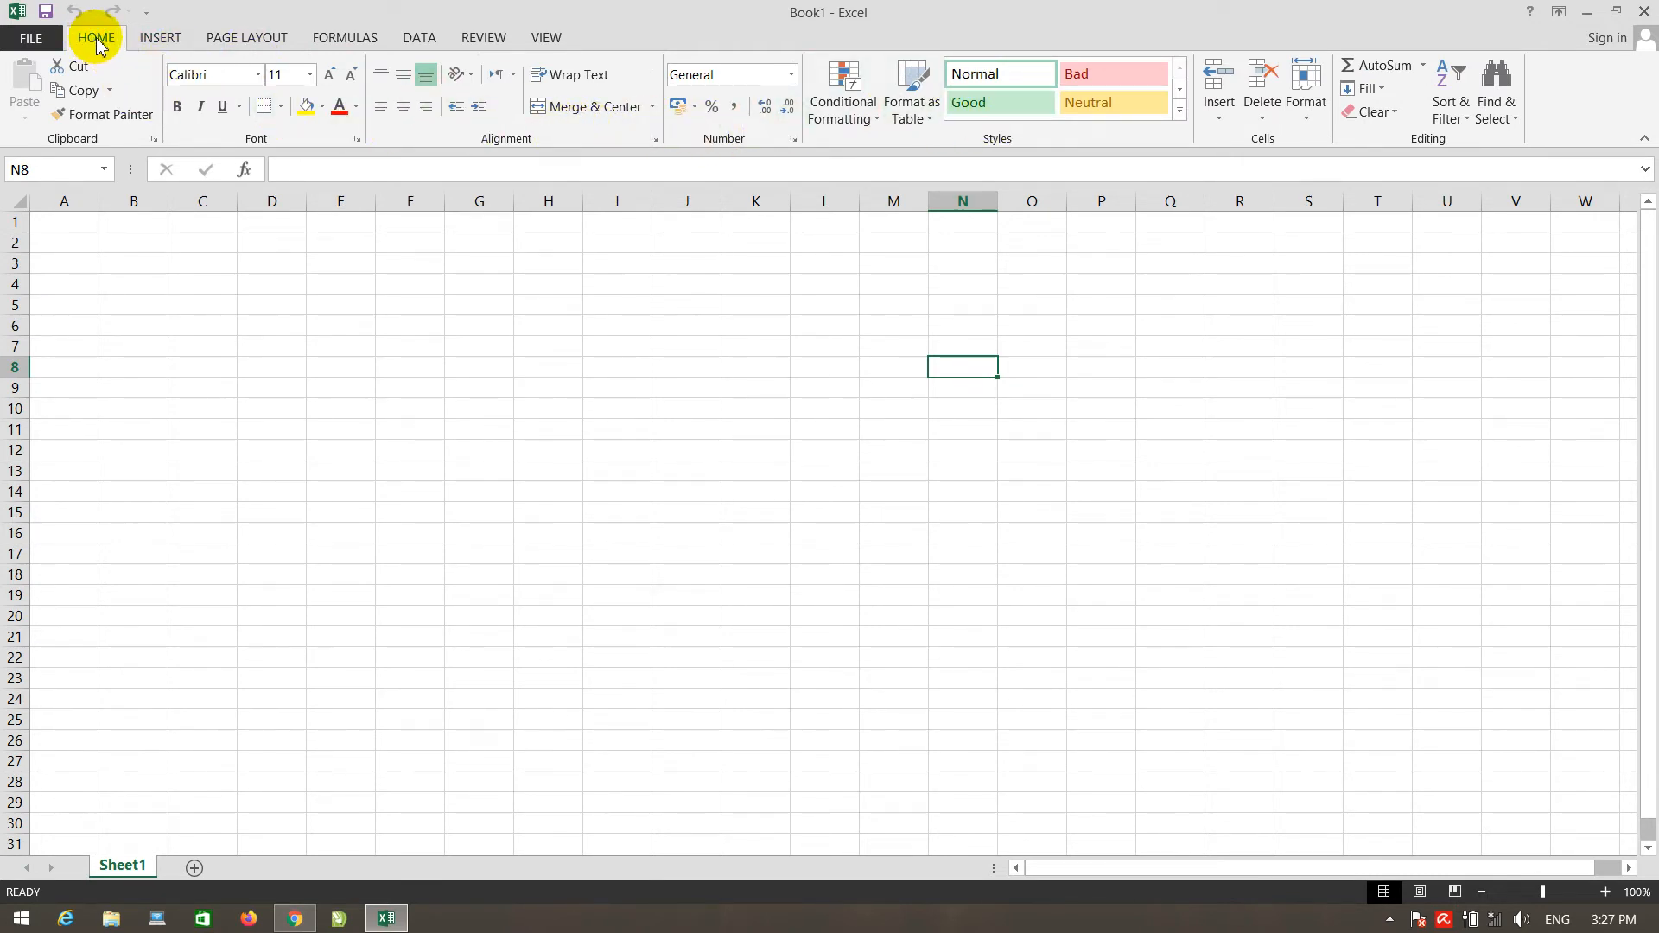
left_click(547, 39)
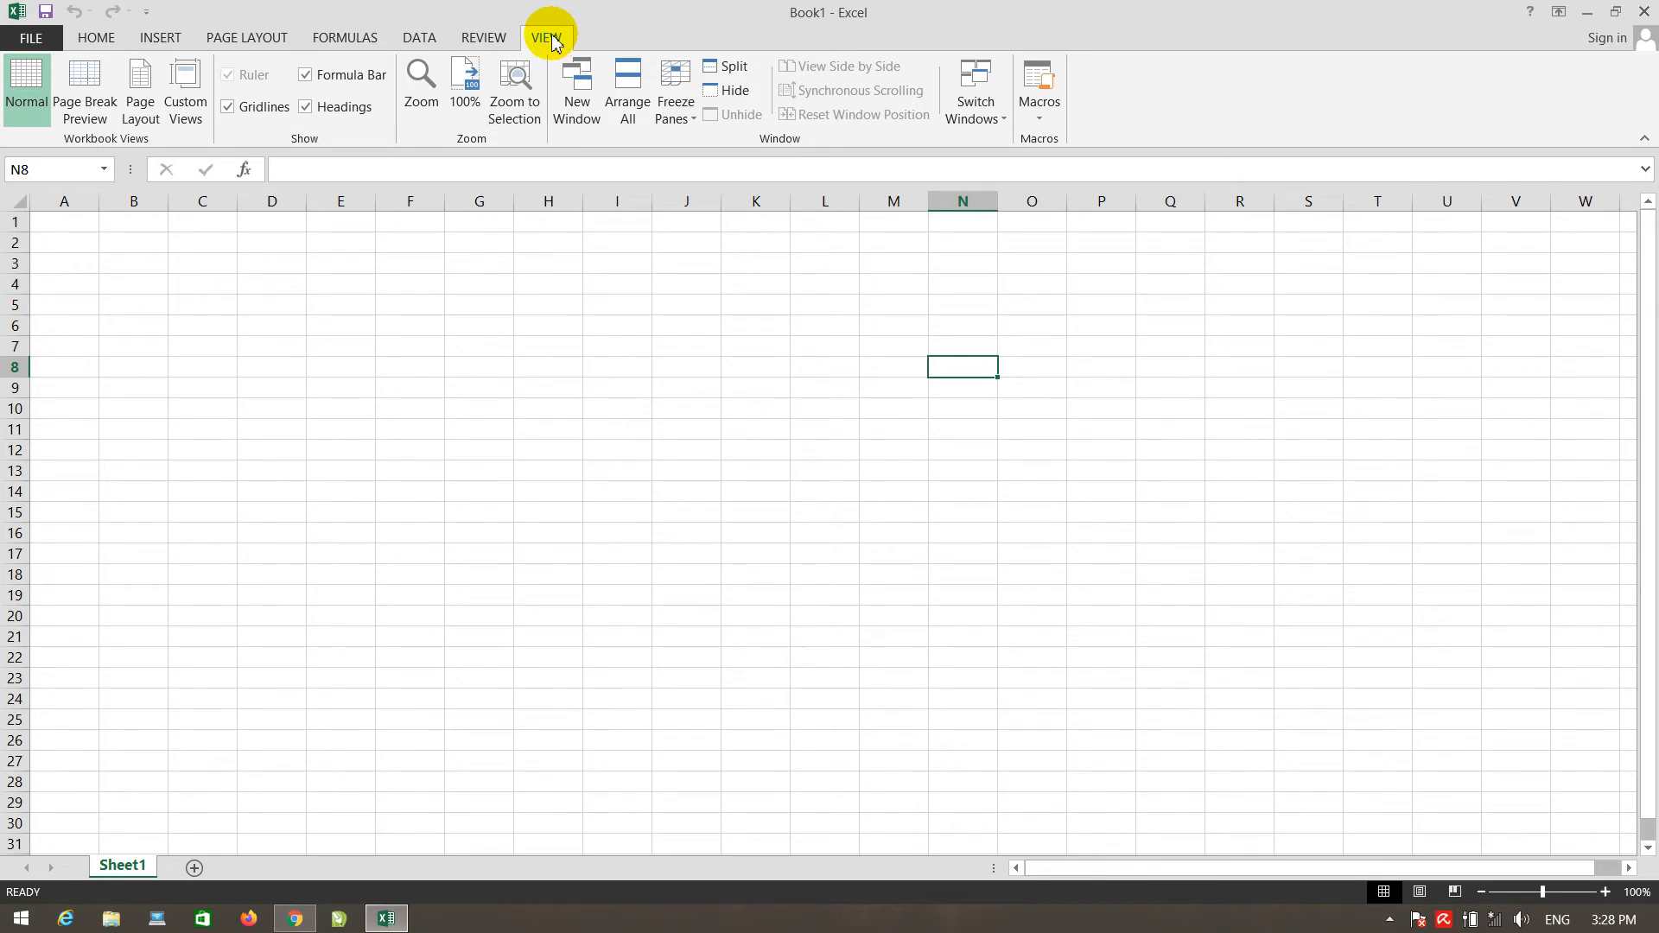
Step: Examine the address of cell F5 in the Name Box and highlight the sheet area A2:P21
left_click(402, 304)
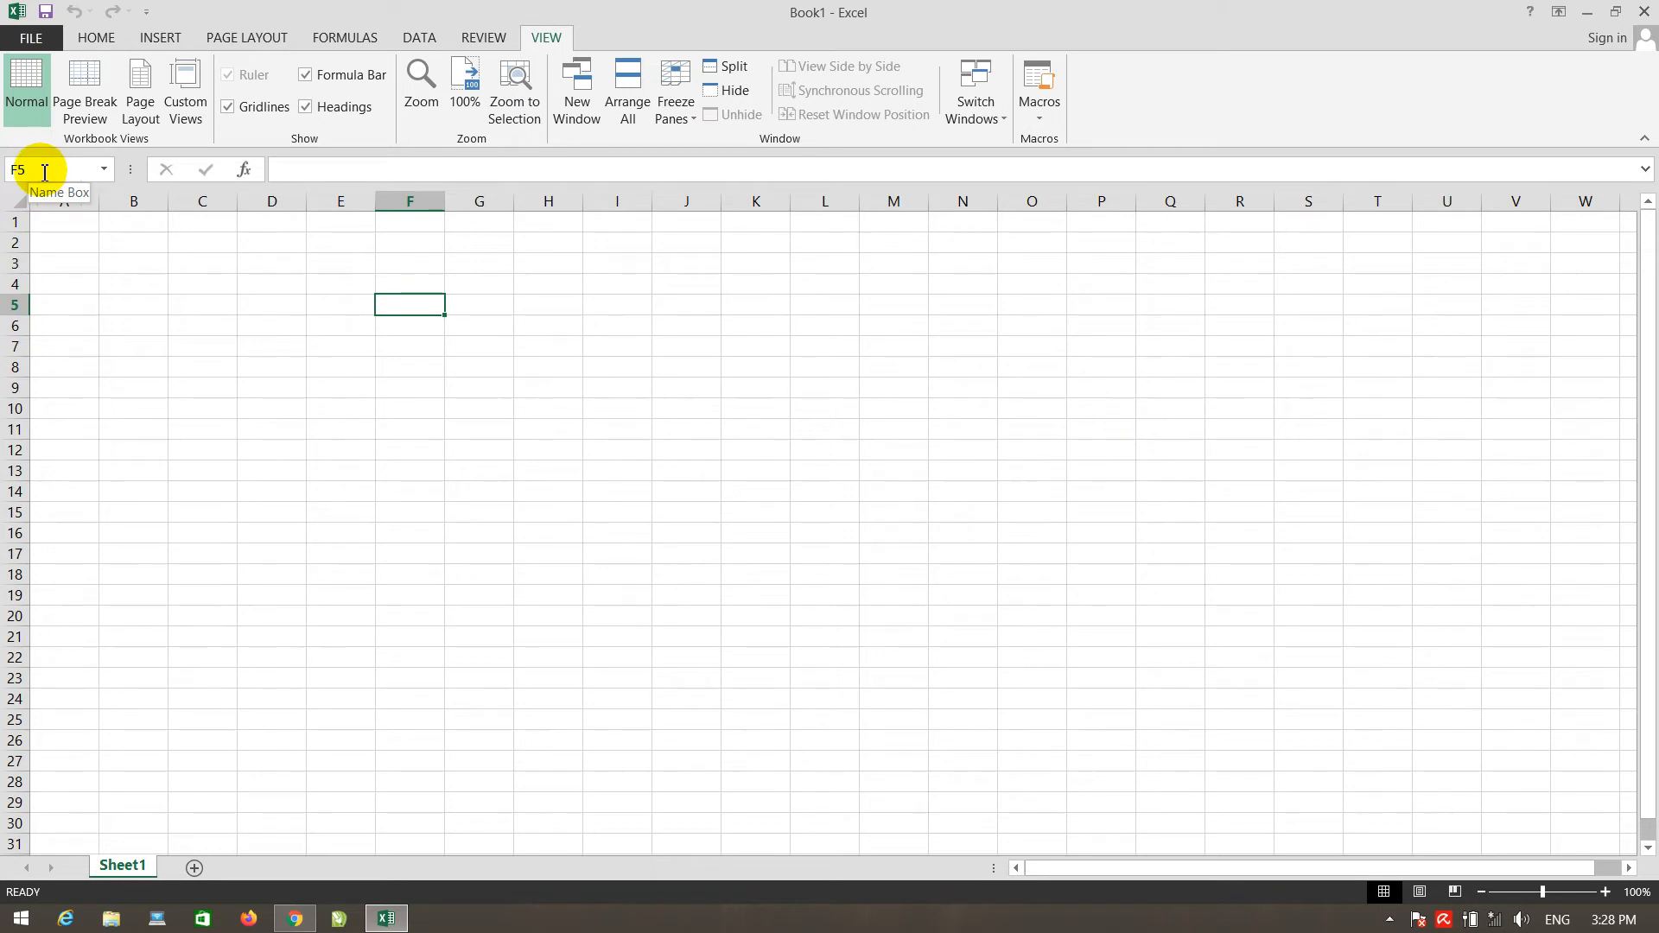
left_click(589, 385)
left_click_drag(63, 235, 1115, 645)
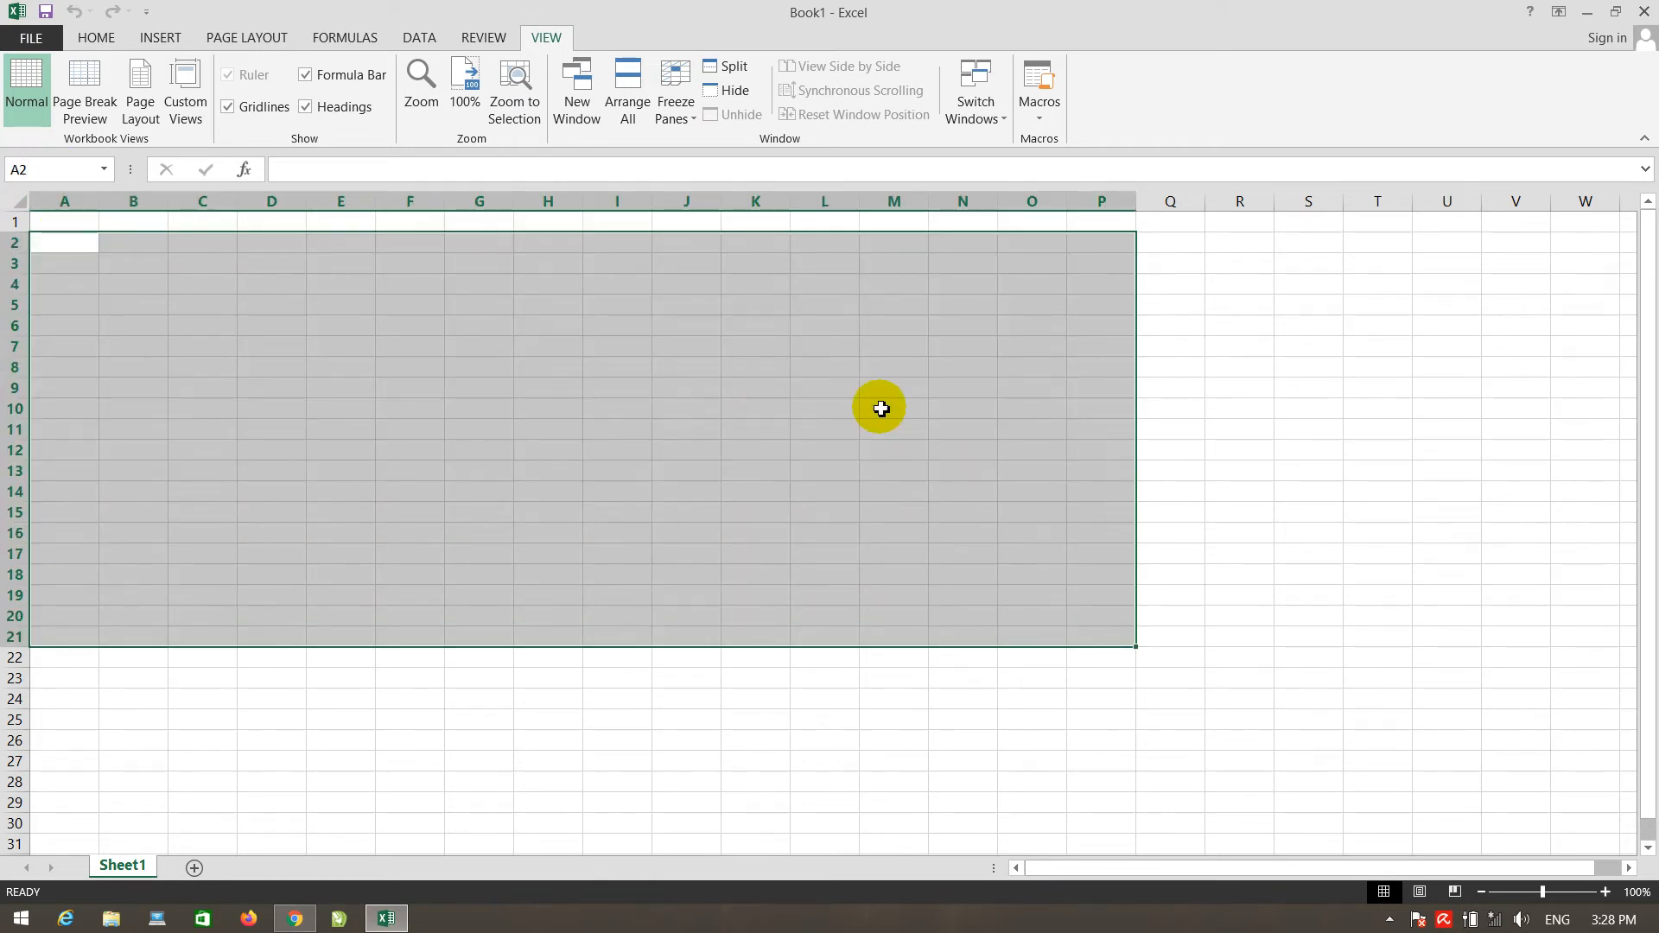
left_click(925, 433)
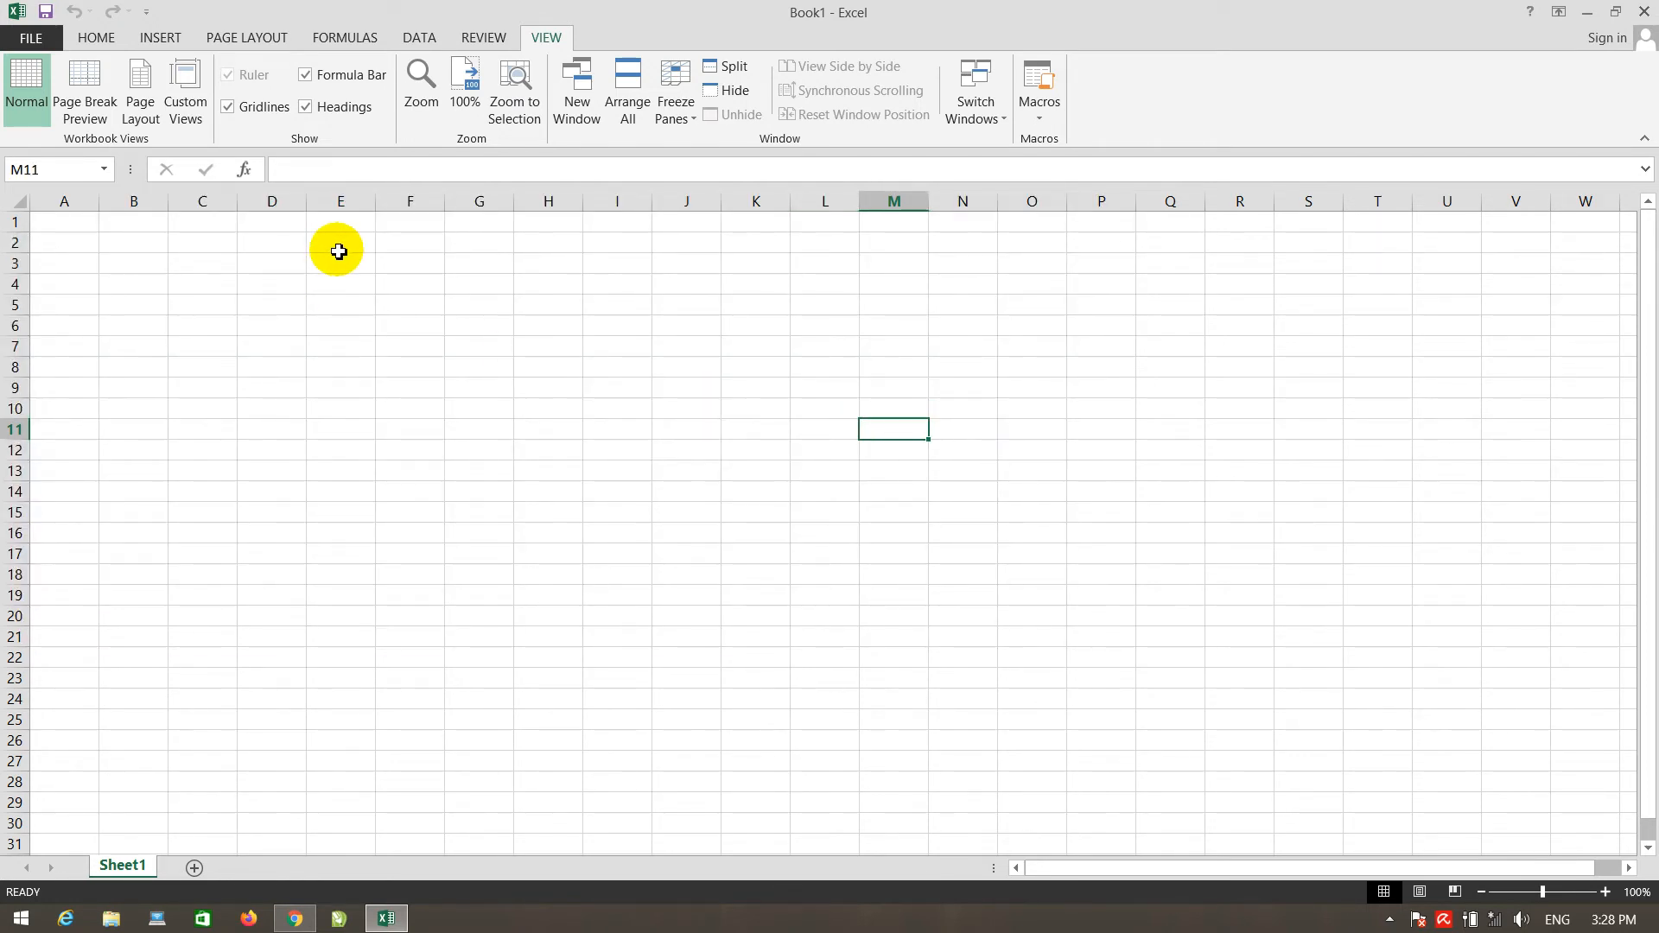
Step: Fill the vertical range E2:E23 with the text "Colum" in a single entry
left_click_drag(339, 245, 321, 689)
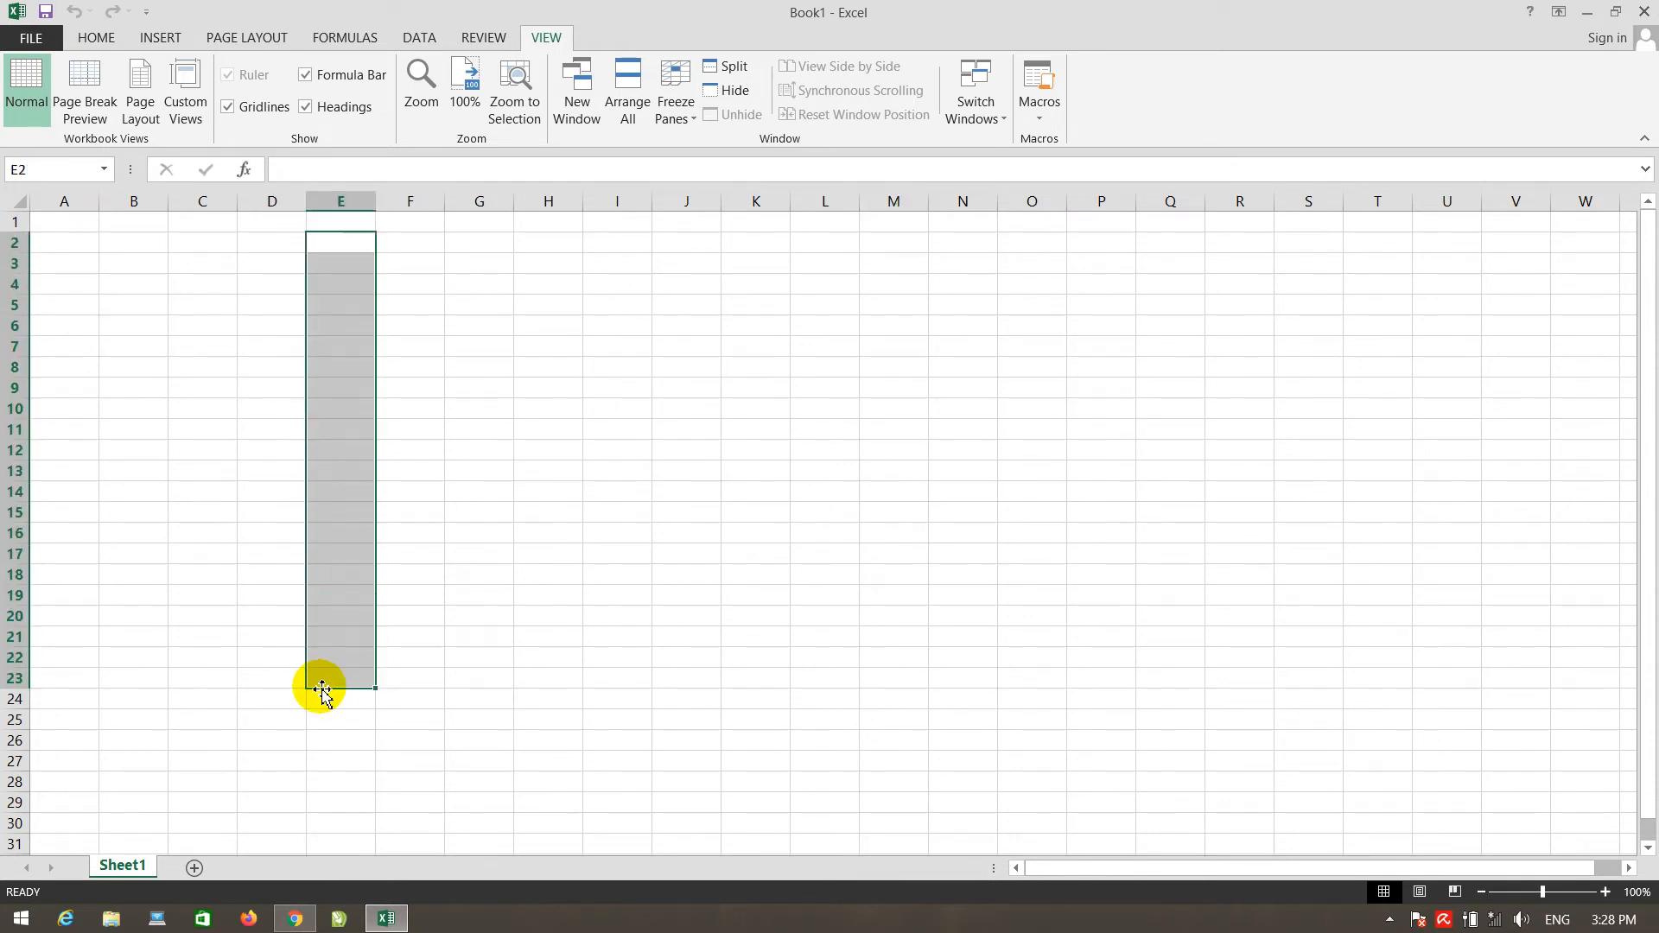
type("Colum")
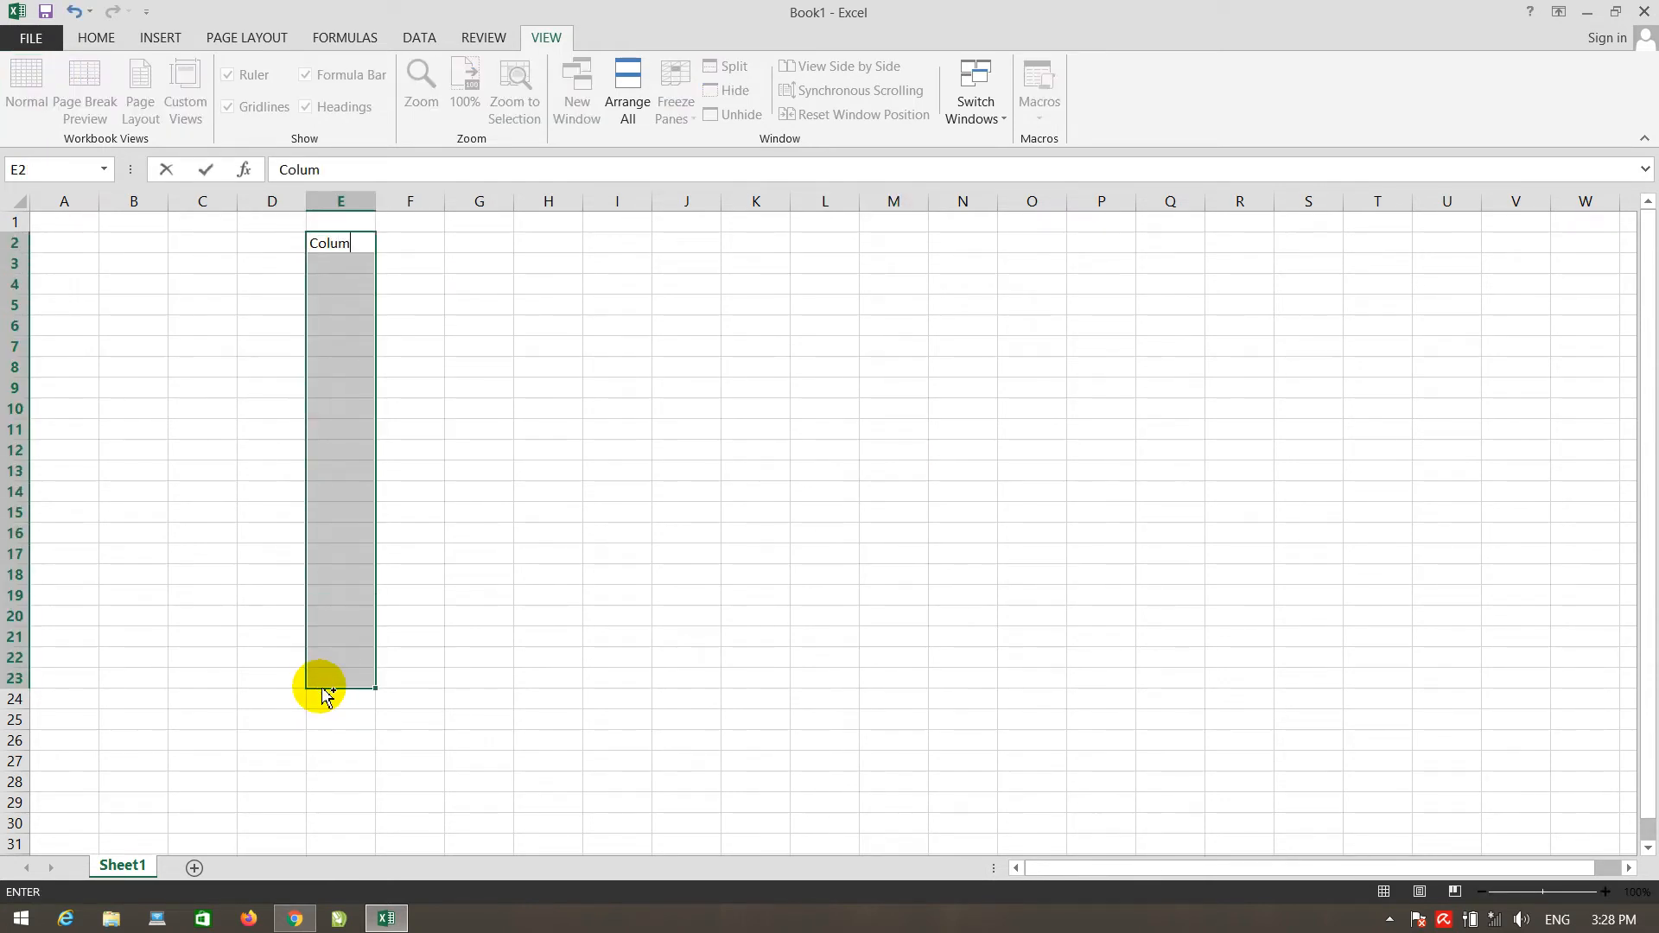
key("ctrl+Return")
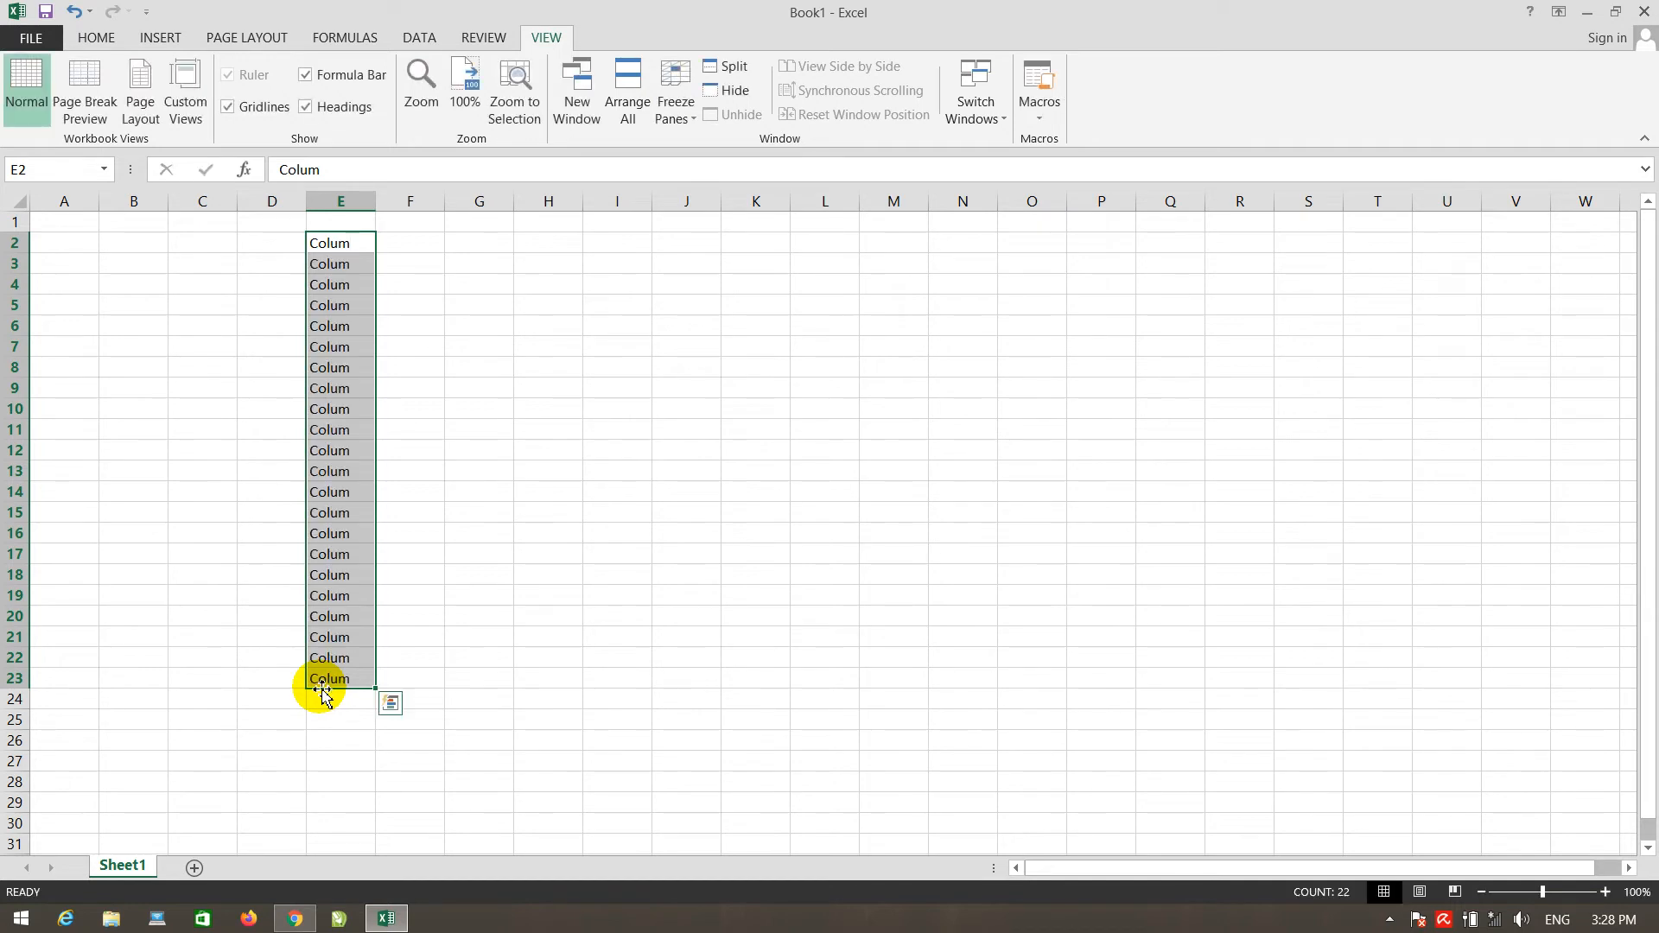
left_click(478, 595)
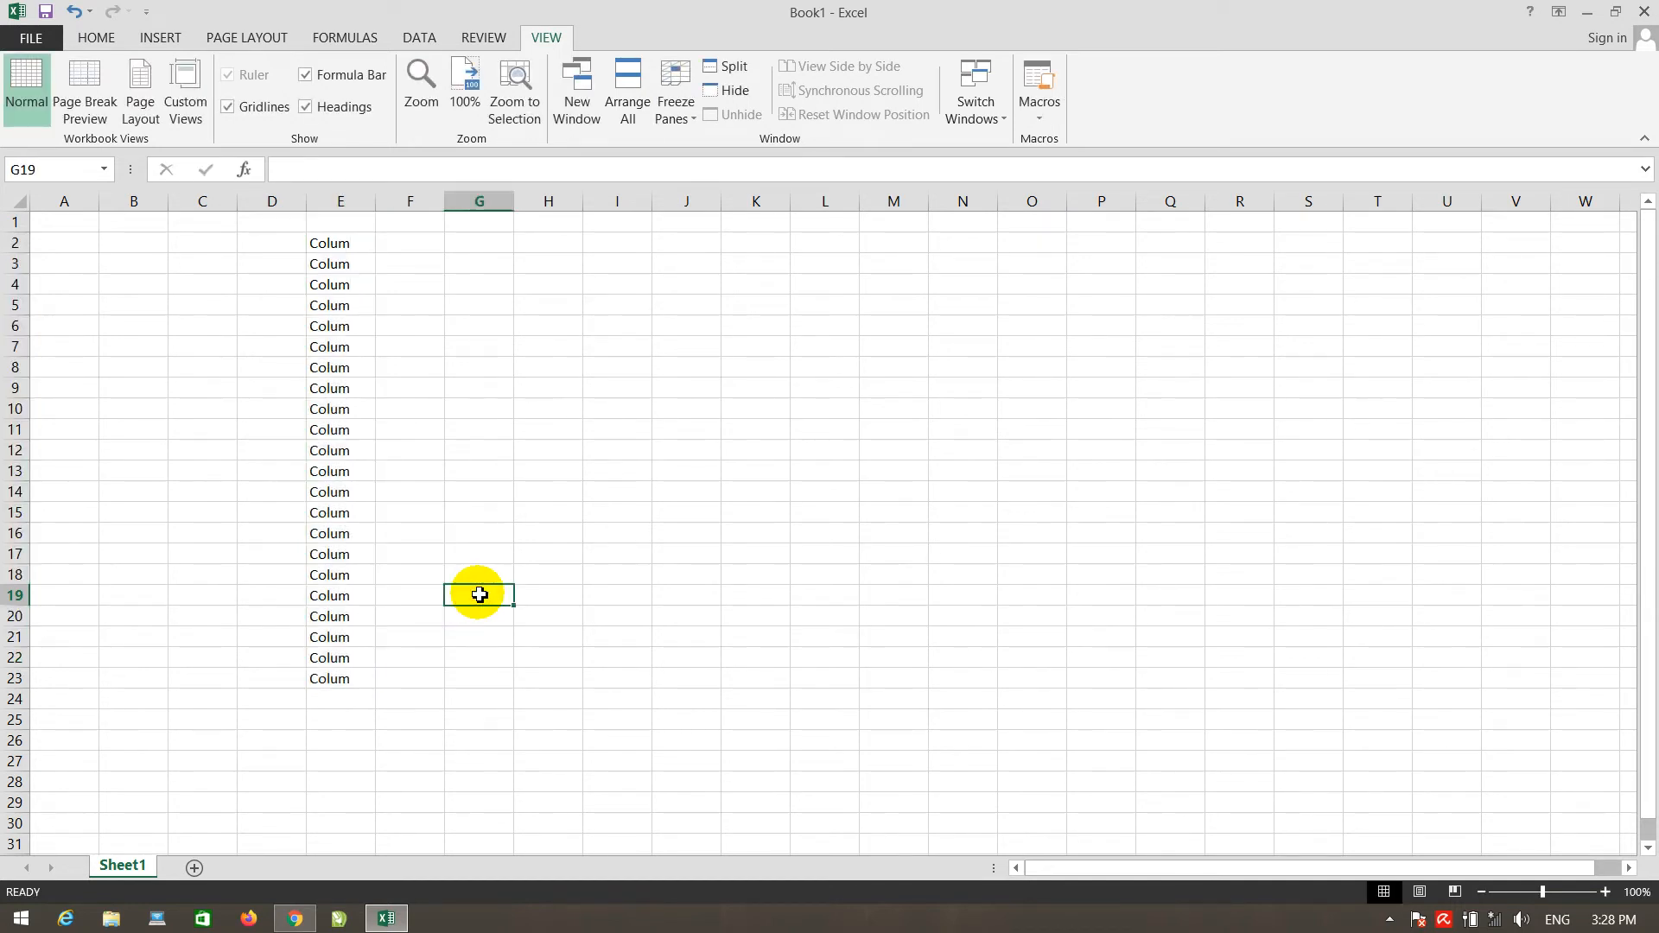
Step: Fill the horizontal range G7:R7 with the text "Row" in a single entry
left_click_drag(468, 345, 1257, 348)
type("Row")
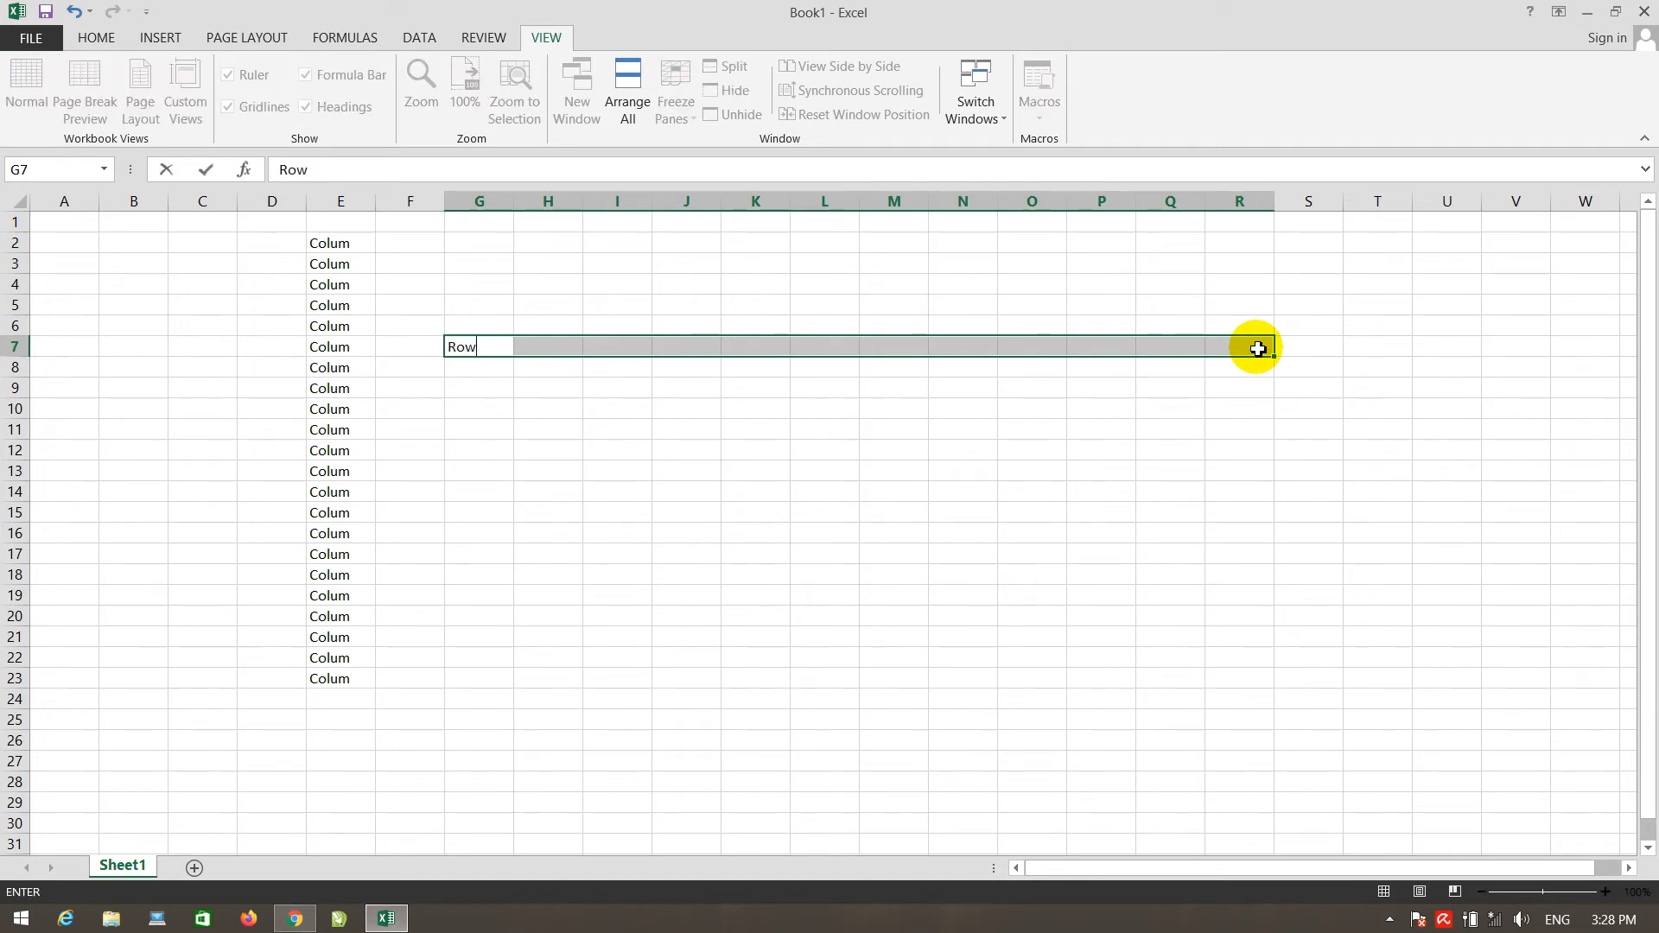
key("ctrl+Return")
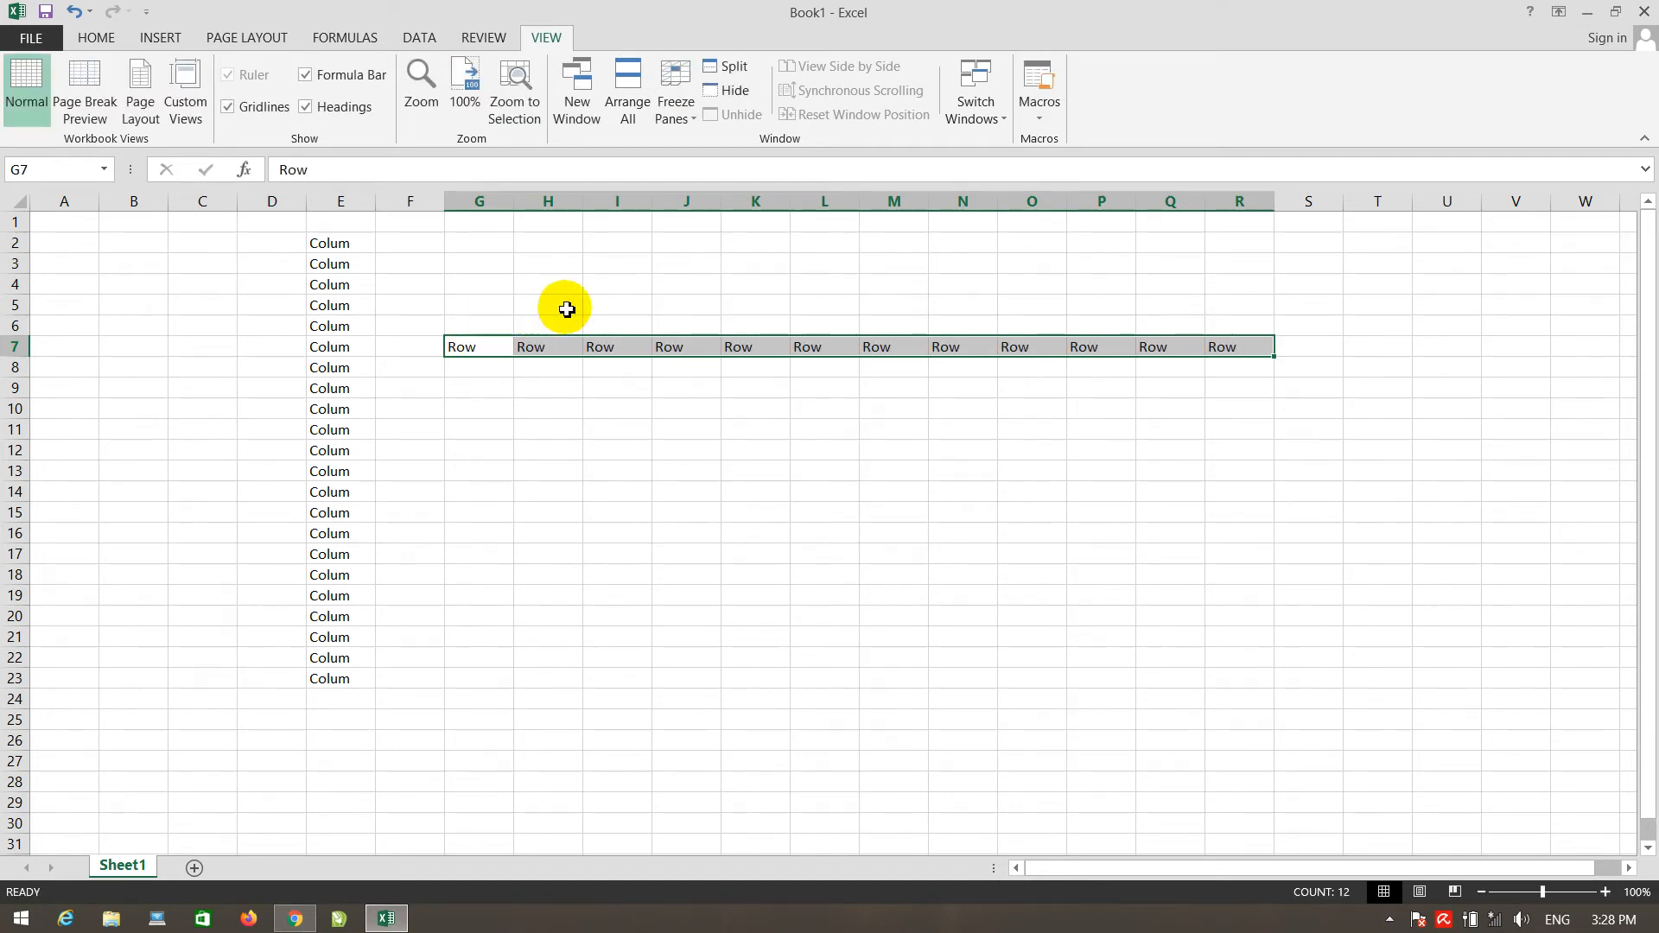
Step: Highlight the row cells G7:Q7 and the column cells E2:E21 to compare their directions
left_click(474, 363)
left_click_drag(474, 350, 1167, 342)
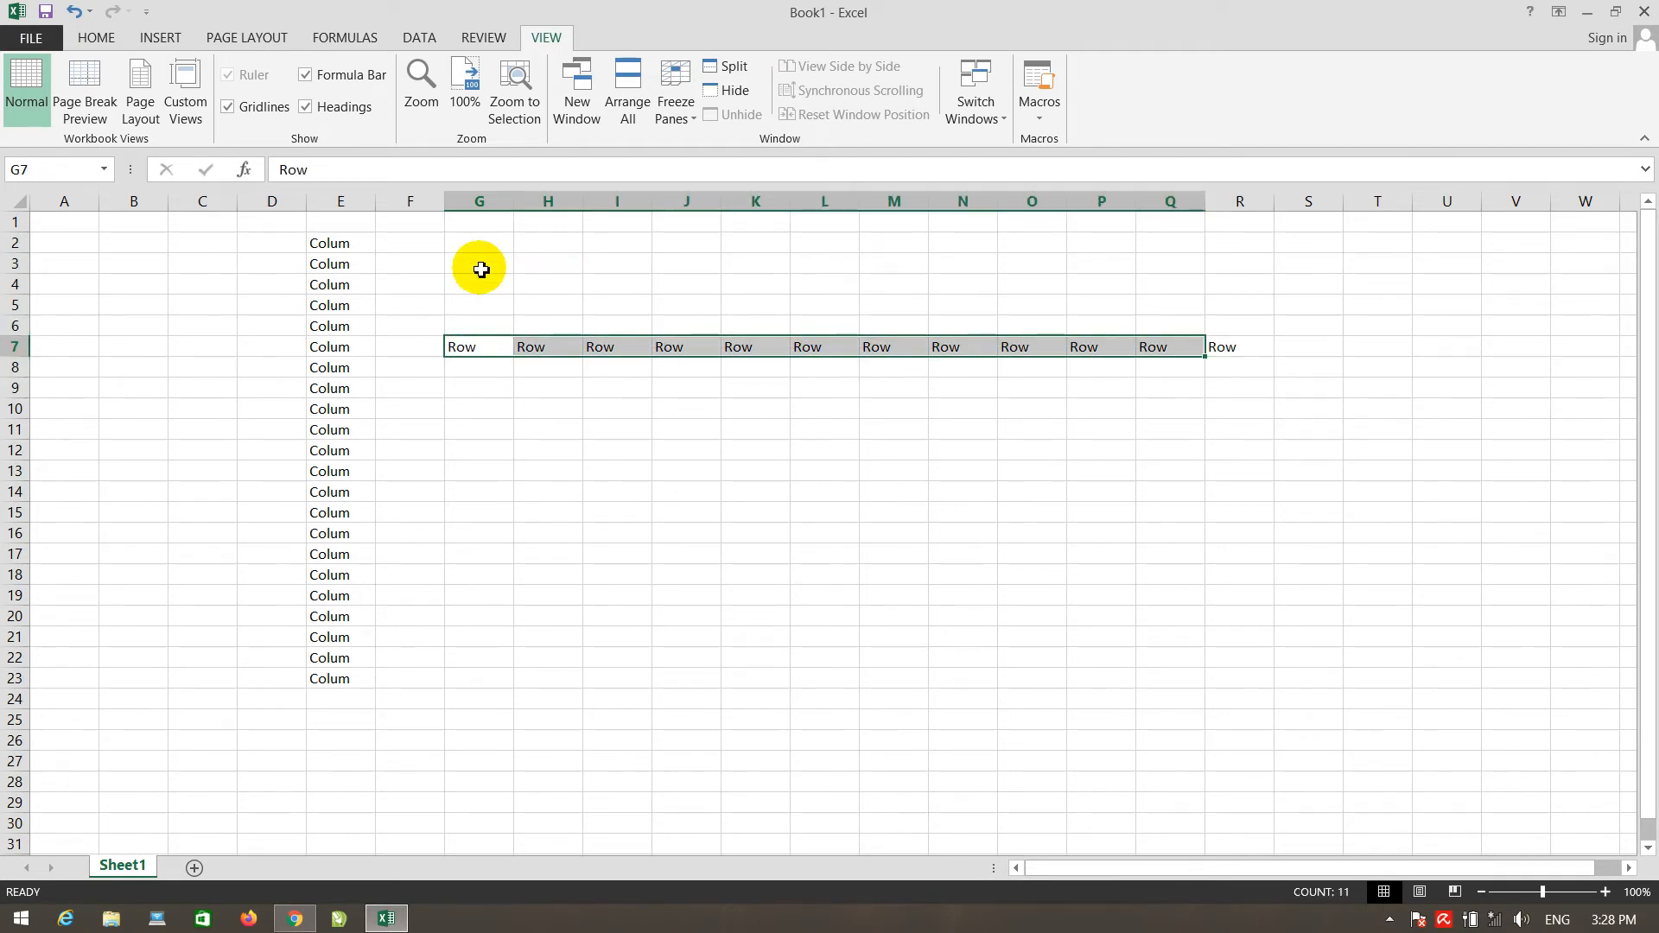
left_click_drag(345, 245, 343, 648)
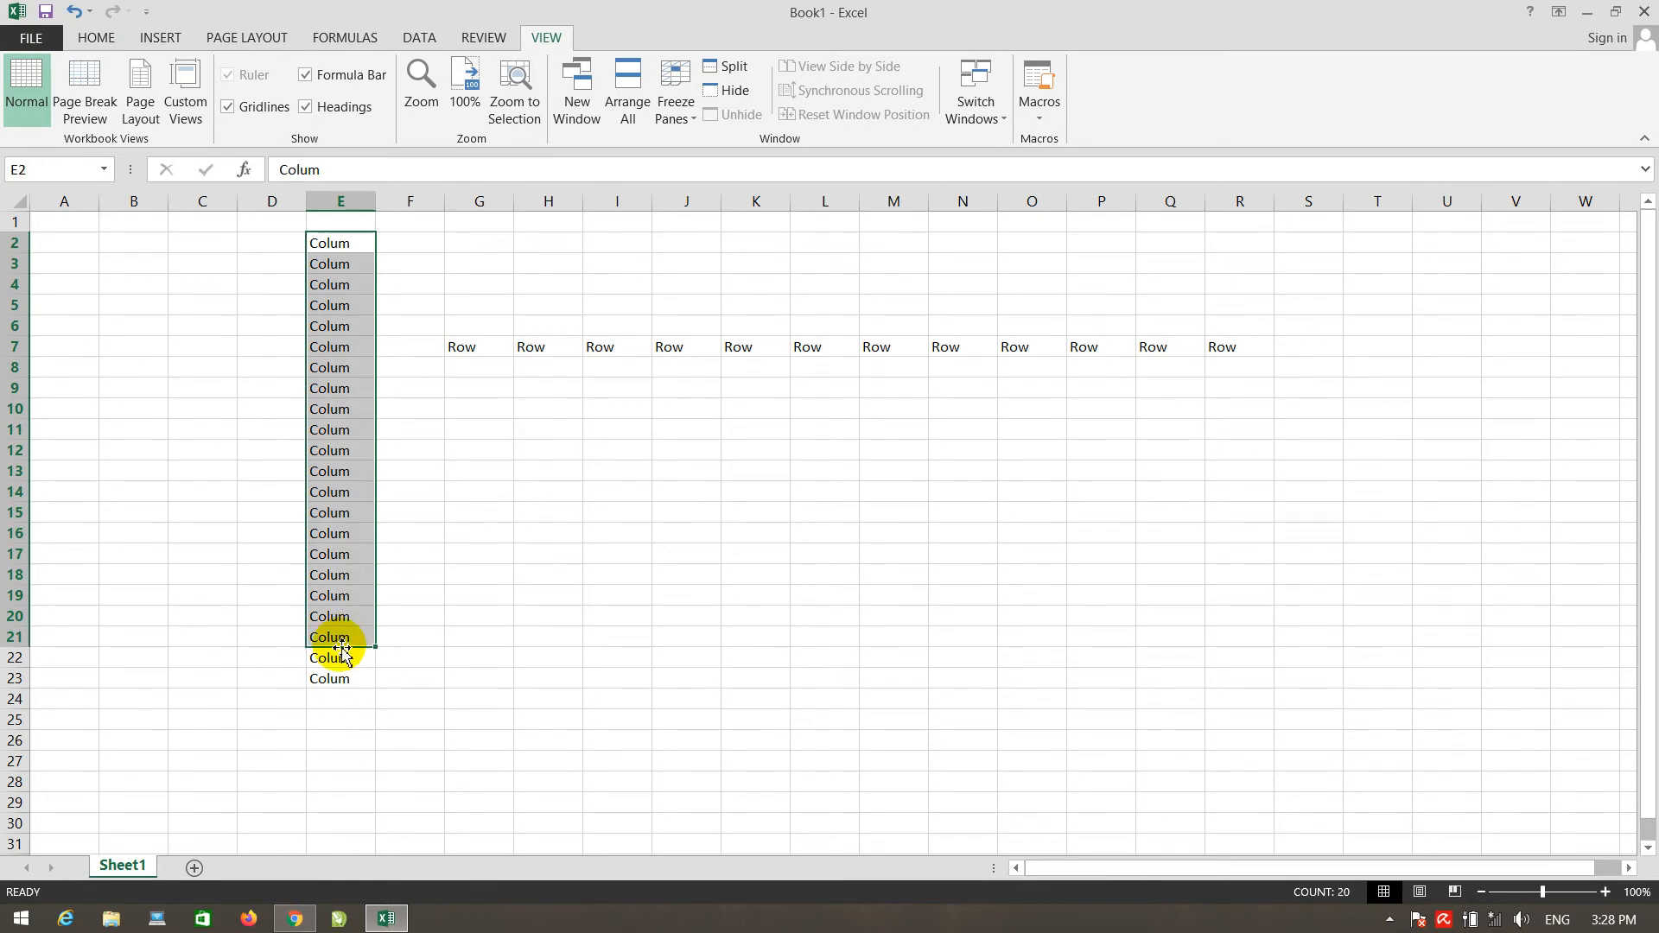
Step: Enter the text "cell" in cell I11
left_click(913, 575)
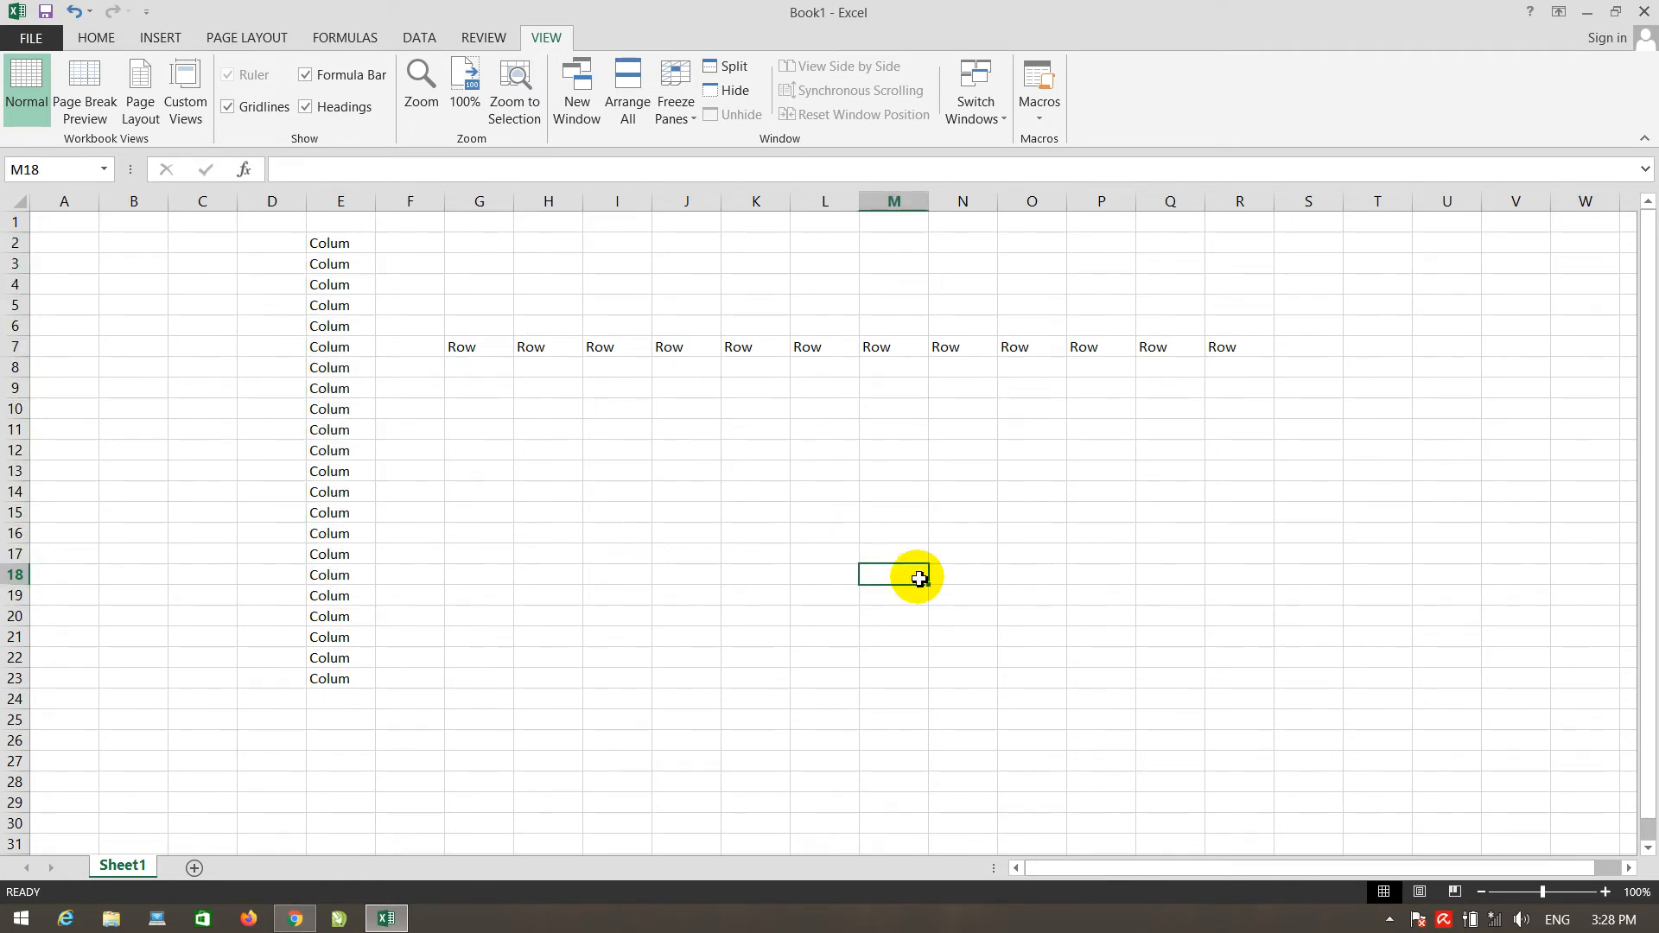
left_click(596, 430)
type("ce")
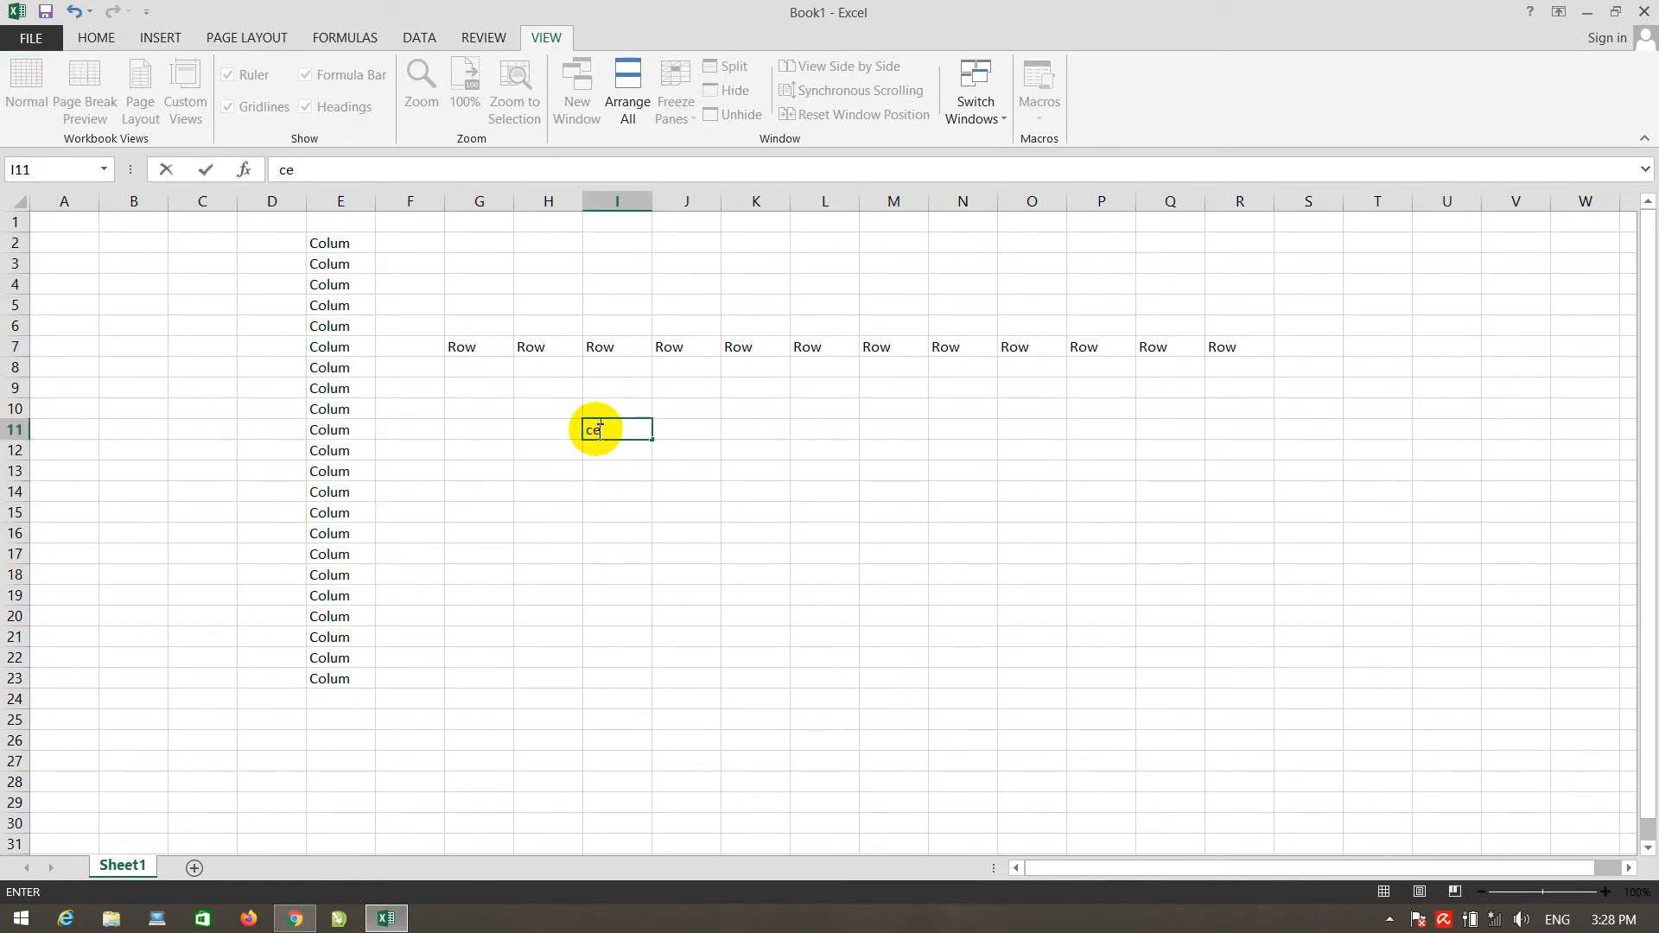
type("ll")
left_click(749, 484)
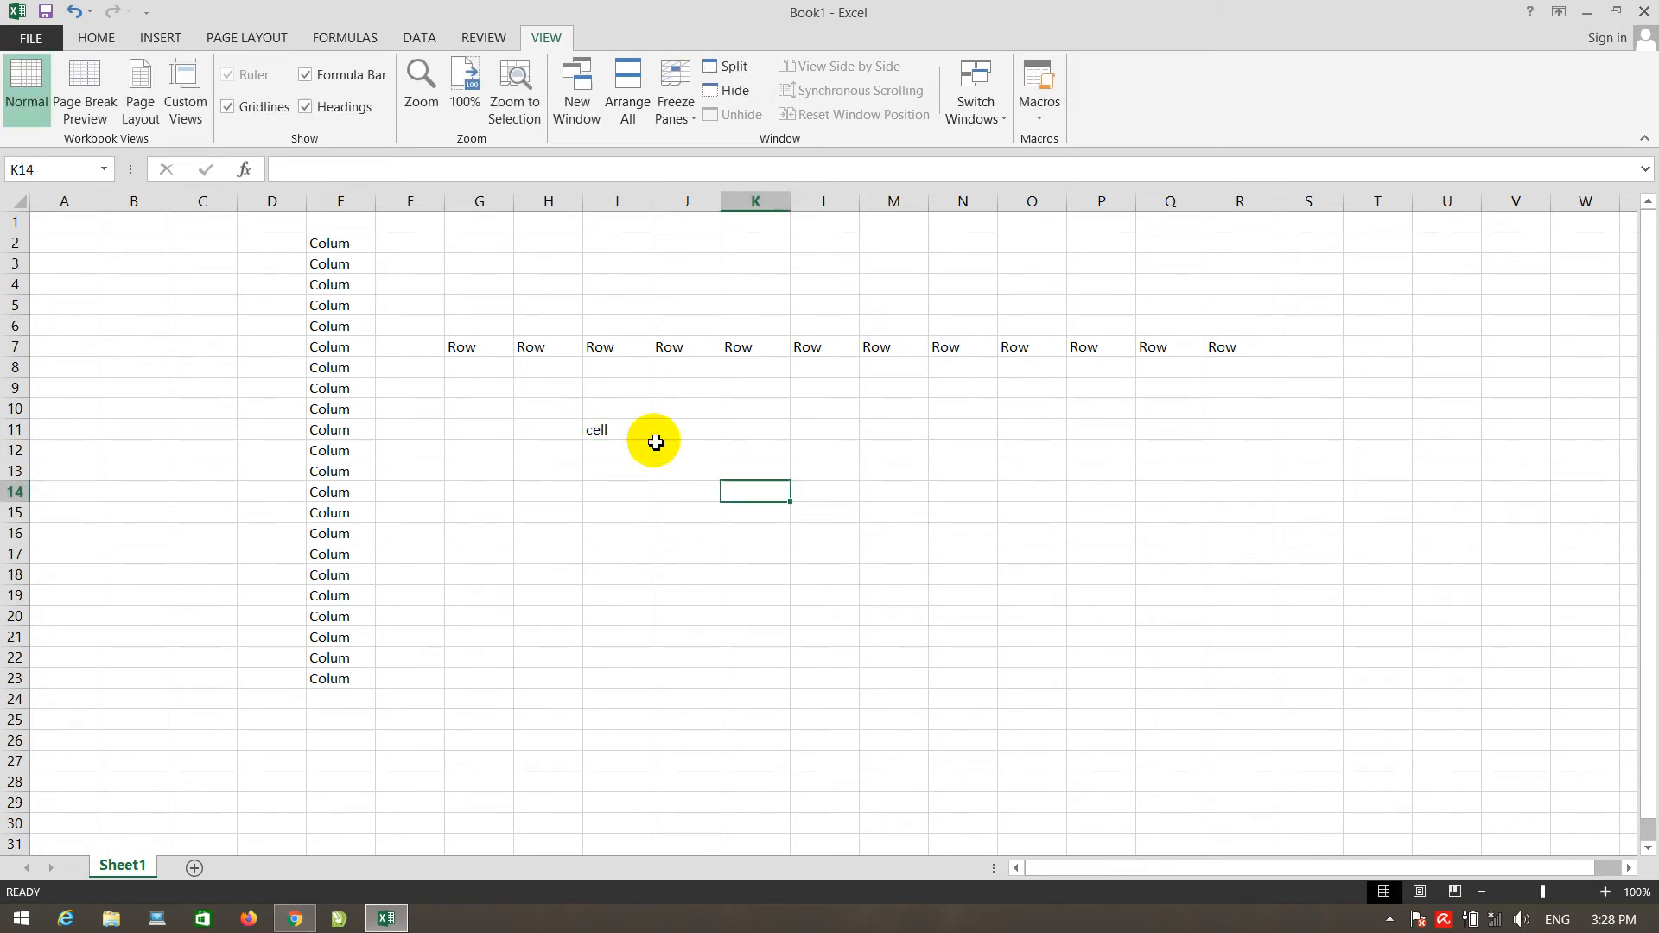
Step: Highlight cell I11, part of the "Colum" entries and the range F7:I8 to compare a cell, a column and a row
left_click(602, 432)
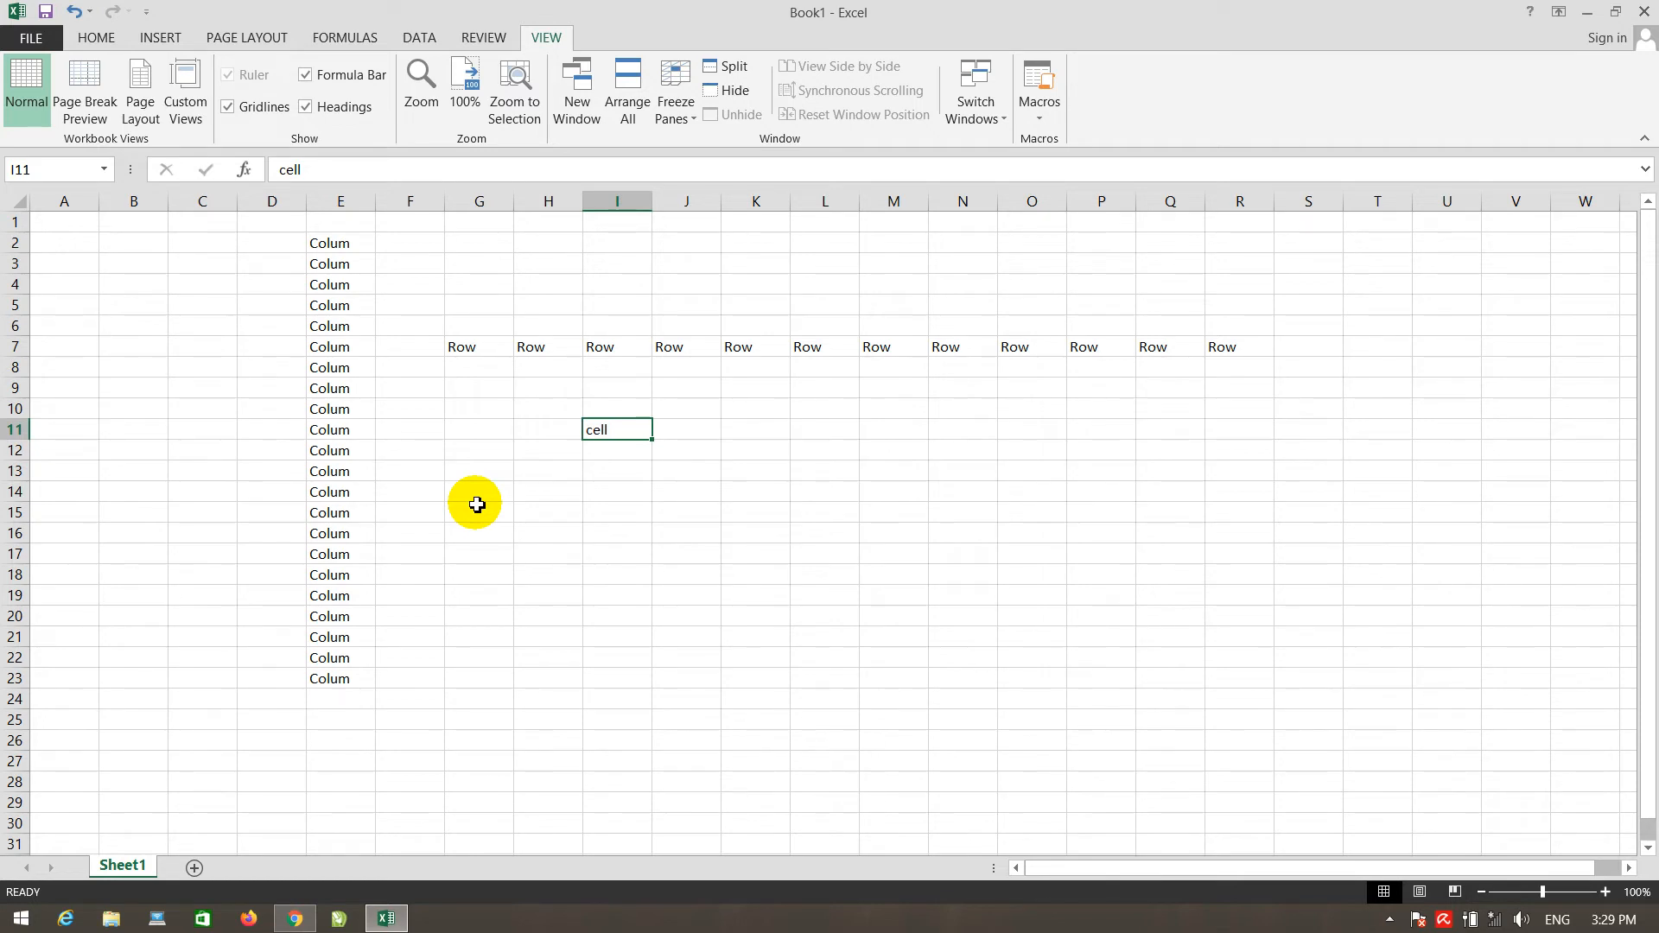
left_click_drag(344, 311, 337, 490)
left_click_drag(432, 350, 612, 369)
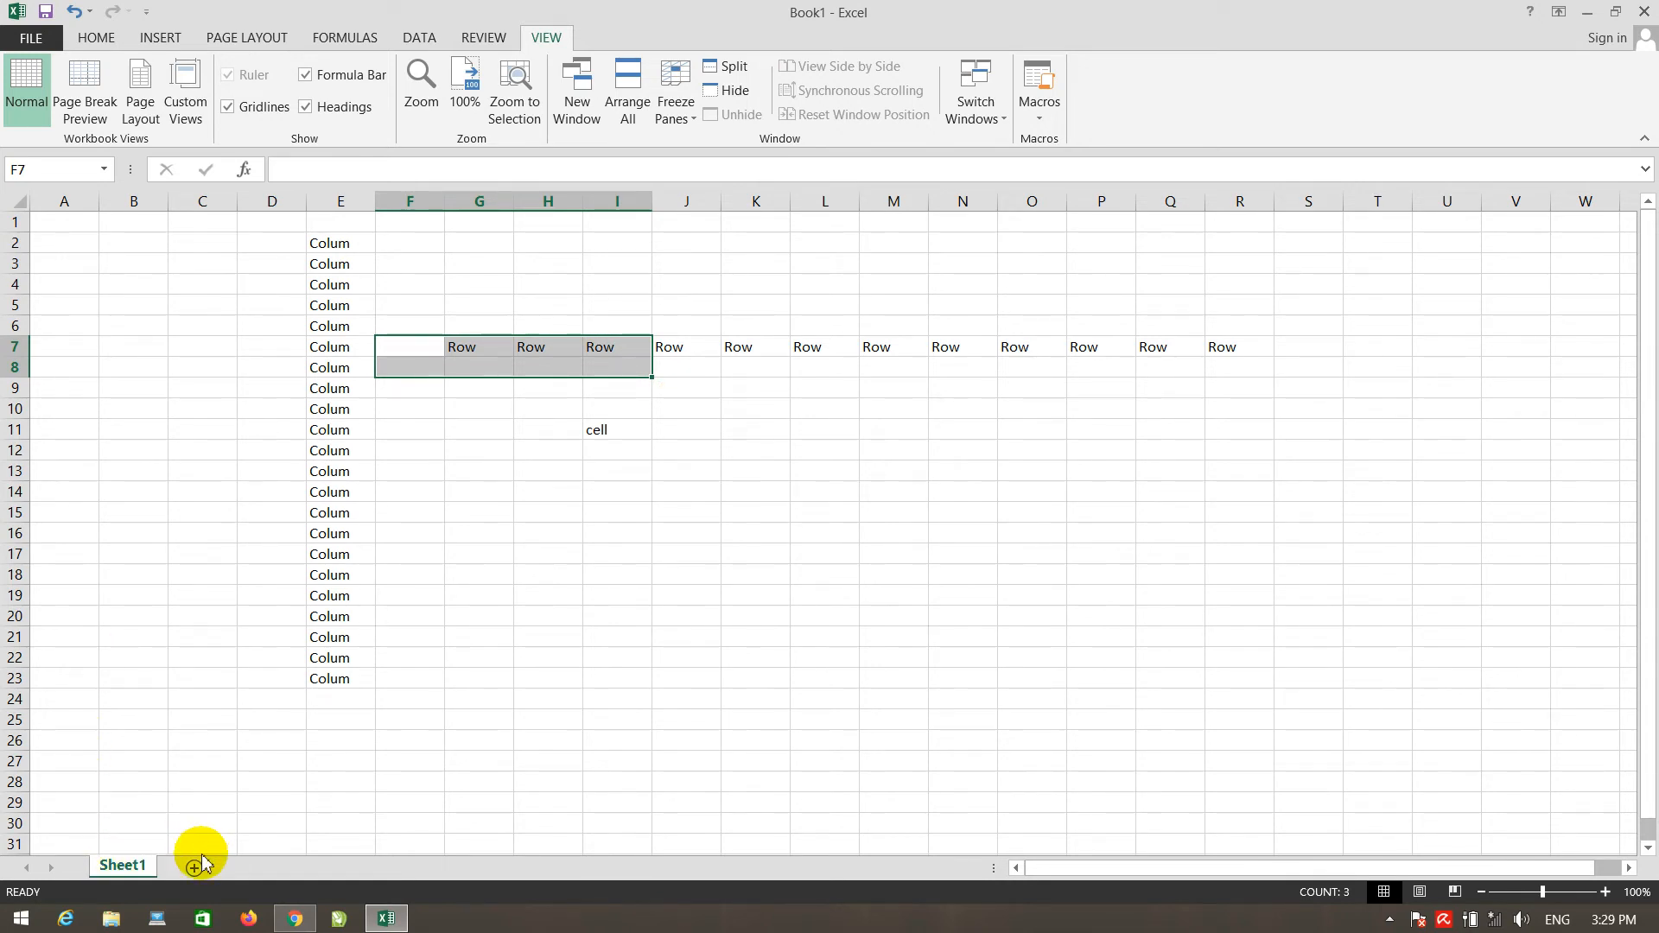
Step: Add three new worksheets after Sheet1 and delete all three of them again
left_click(257, 868)
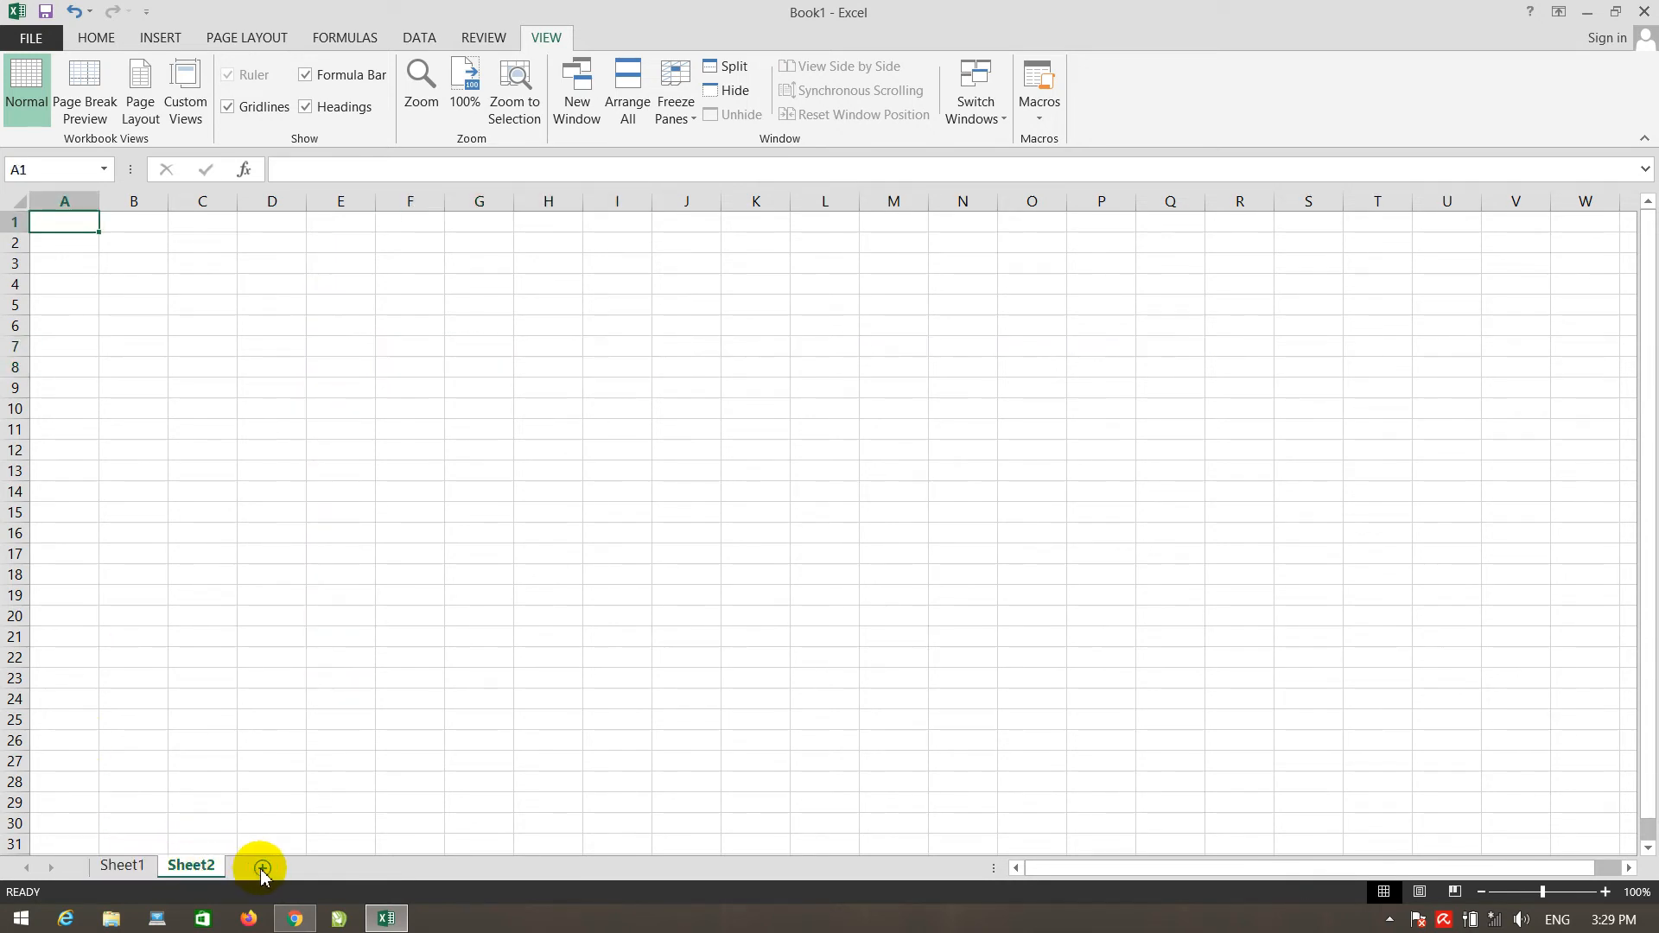
left_click(331, 867)
right_click(331, 868)
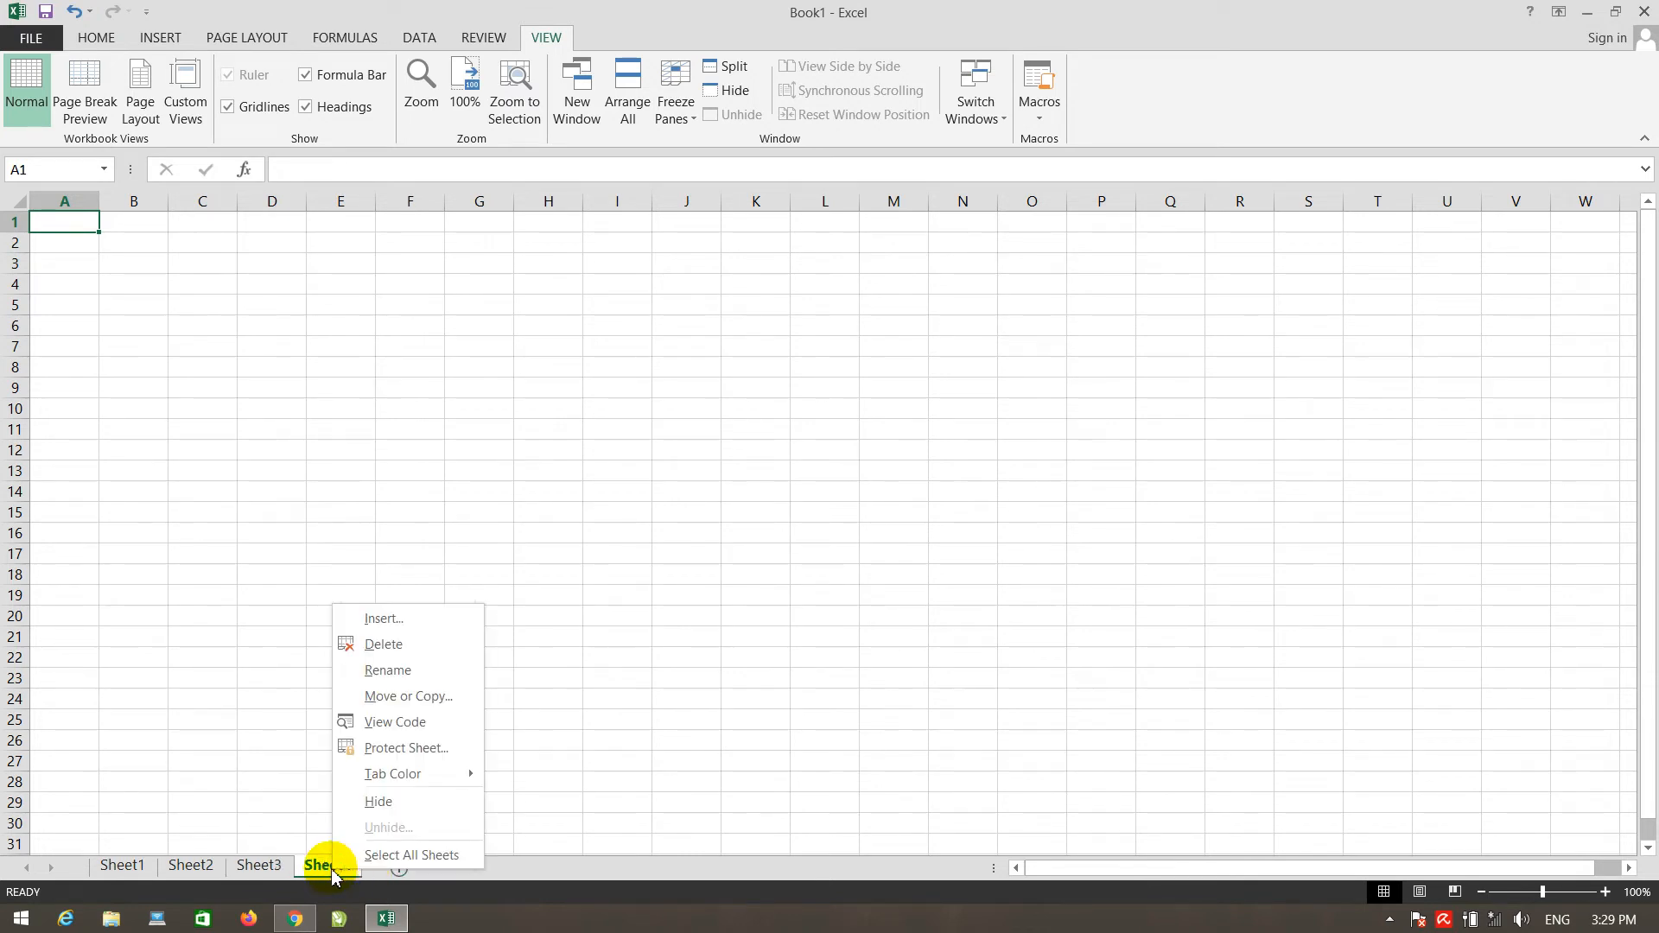
left_click(395, 642)
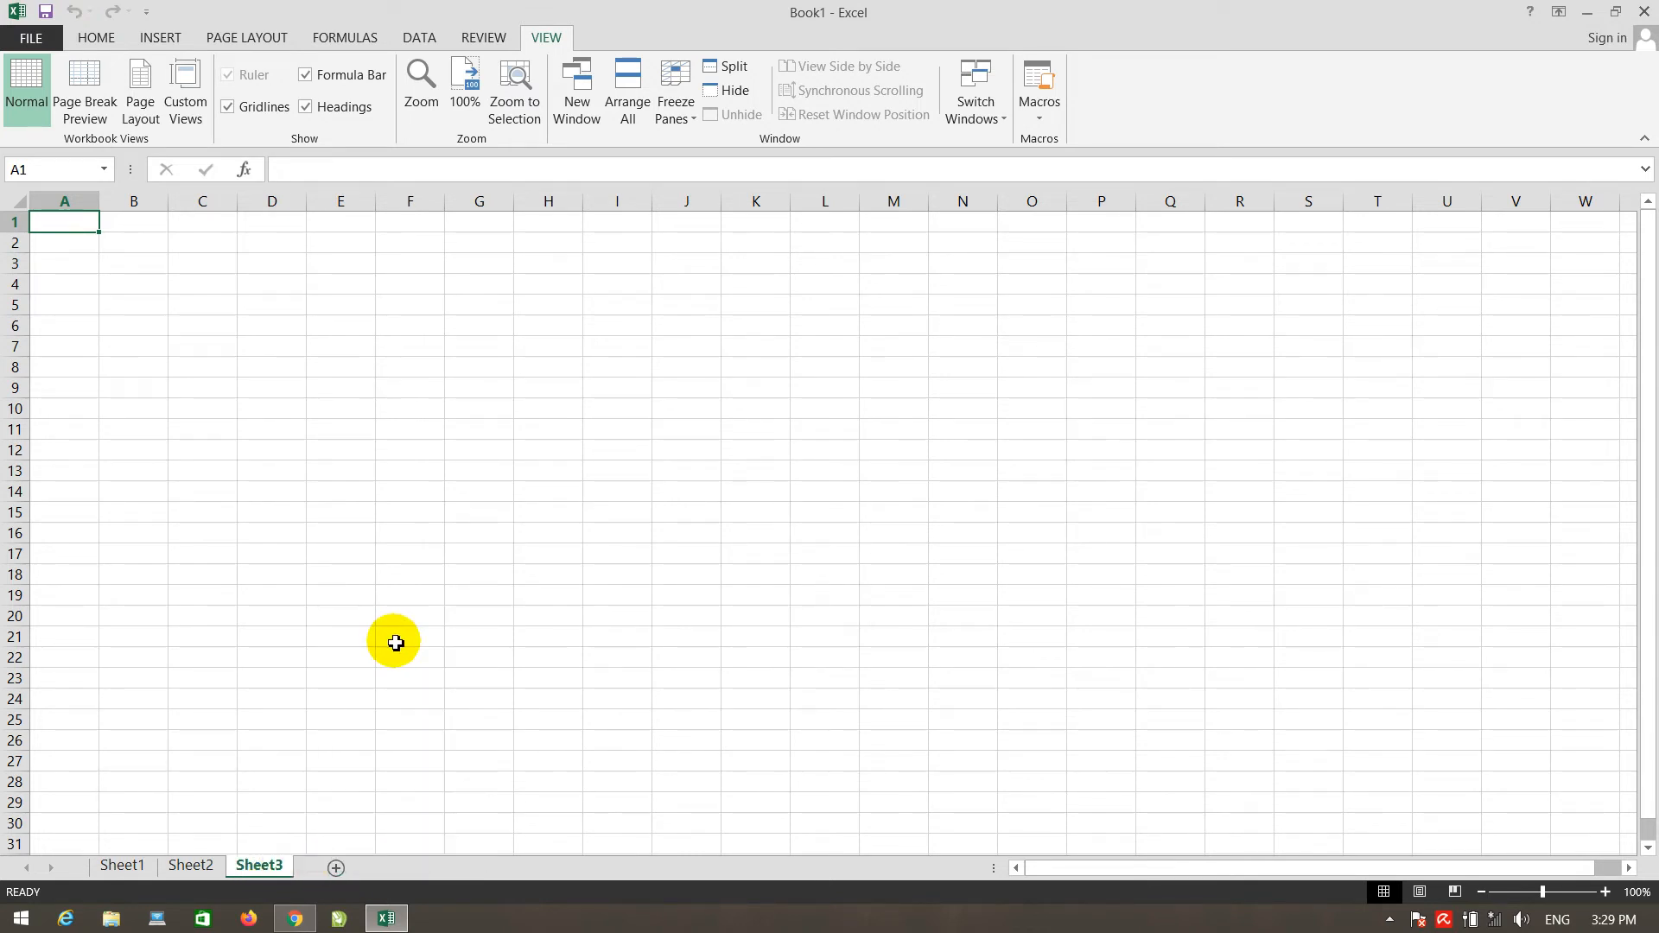
right_click(264, 865)
left_click(326, 639)
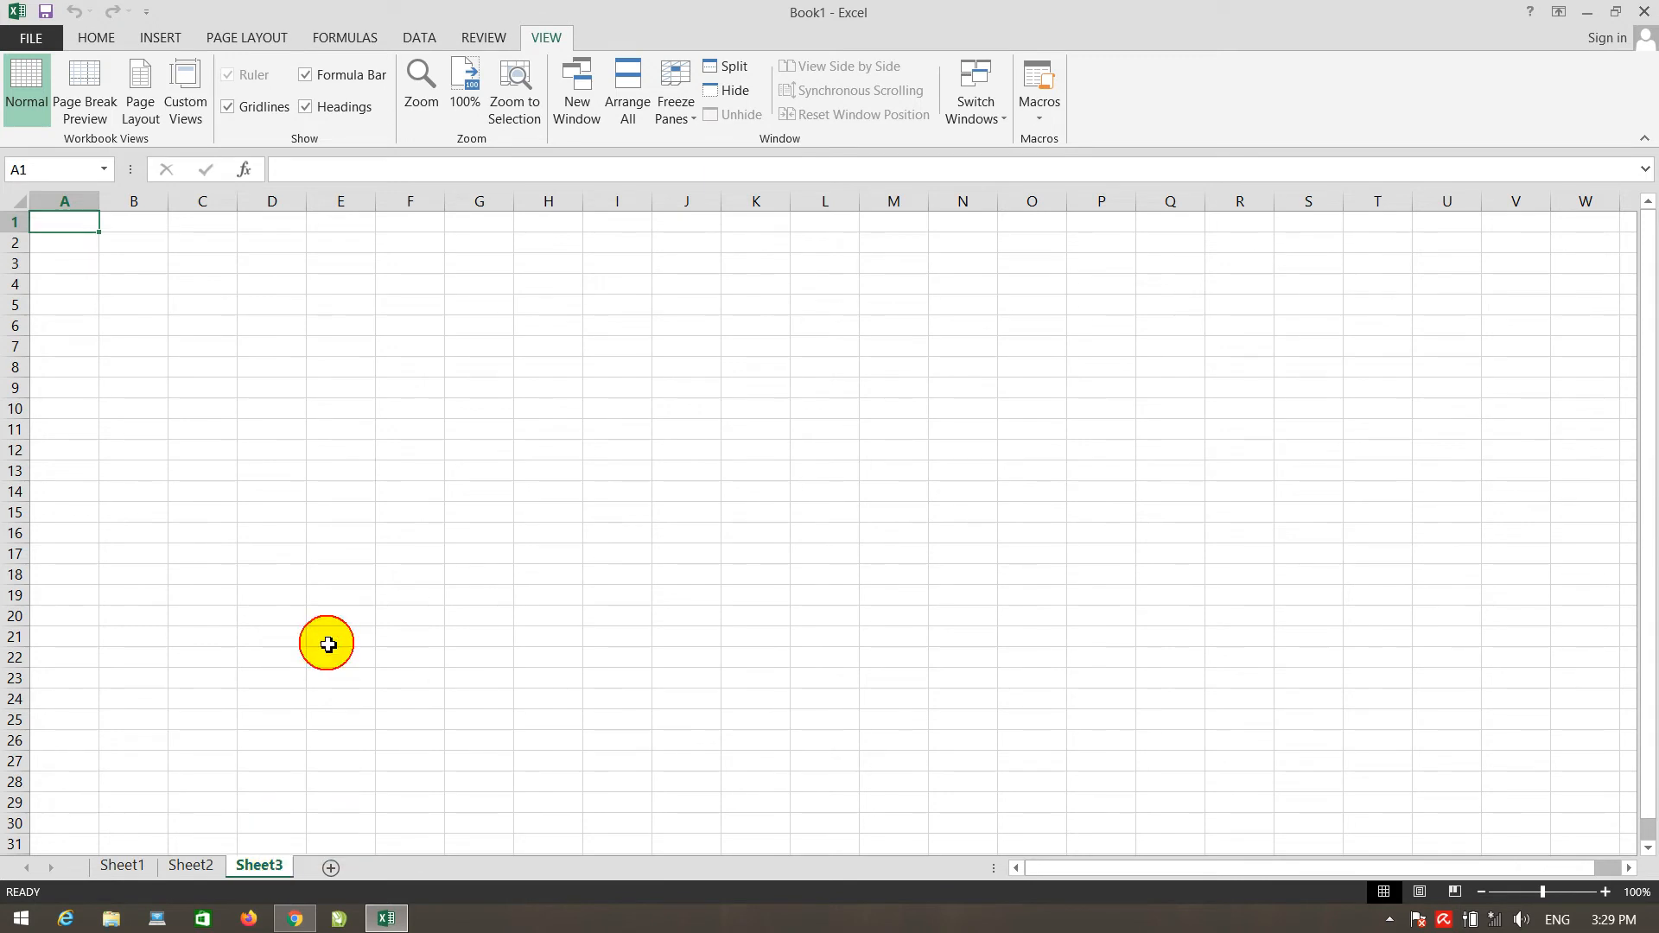
right_click(195, 865)
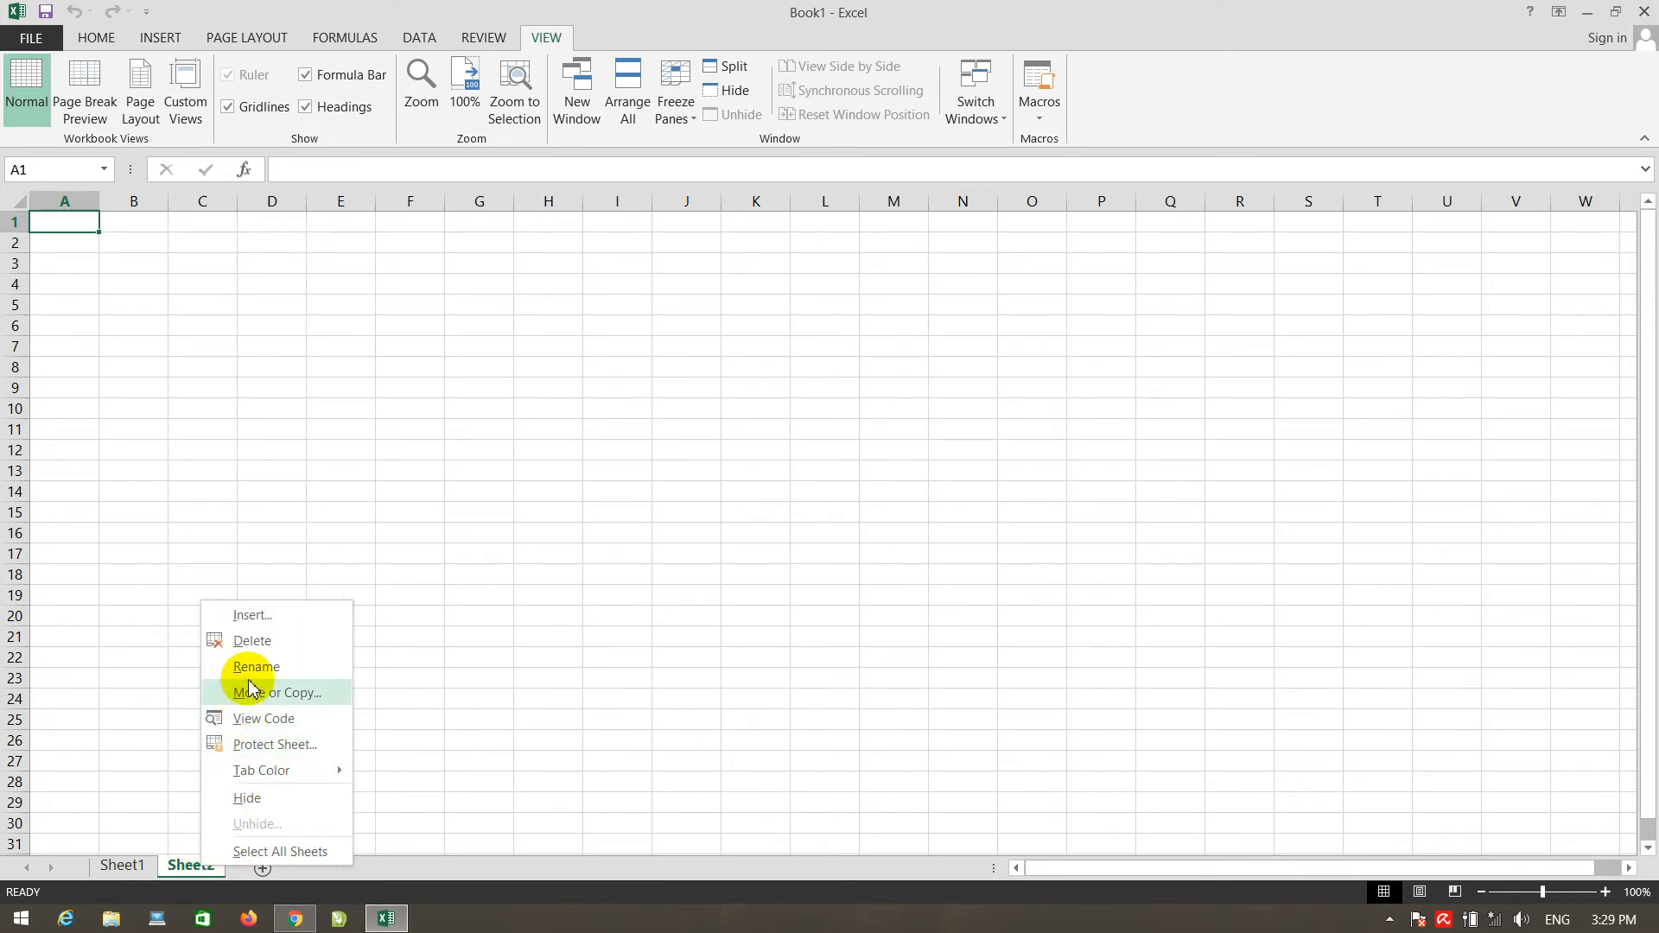
left_click(250, 640)
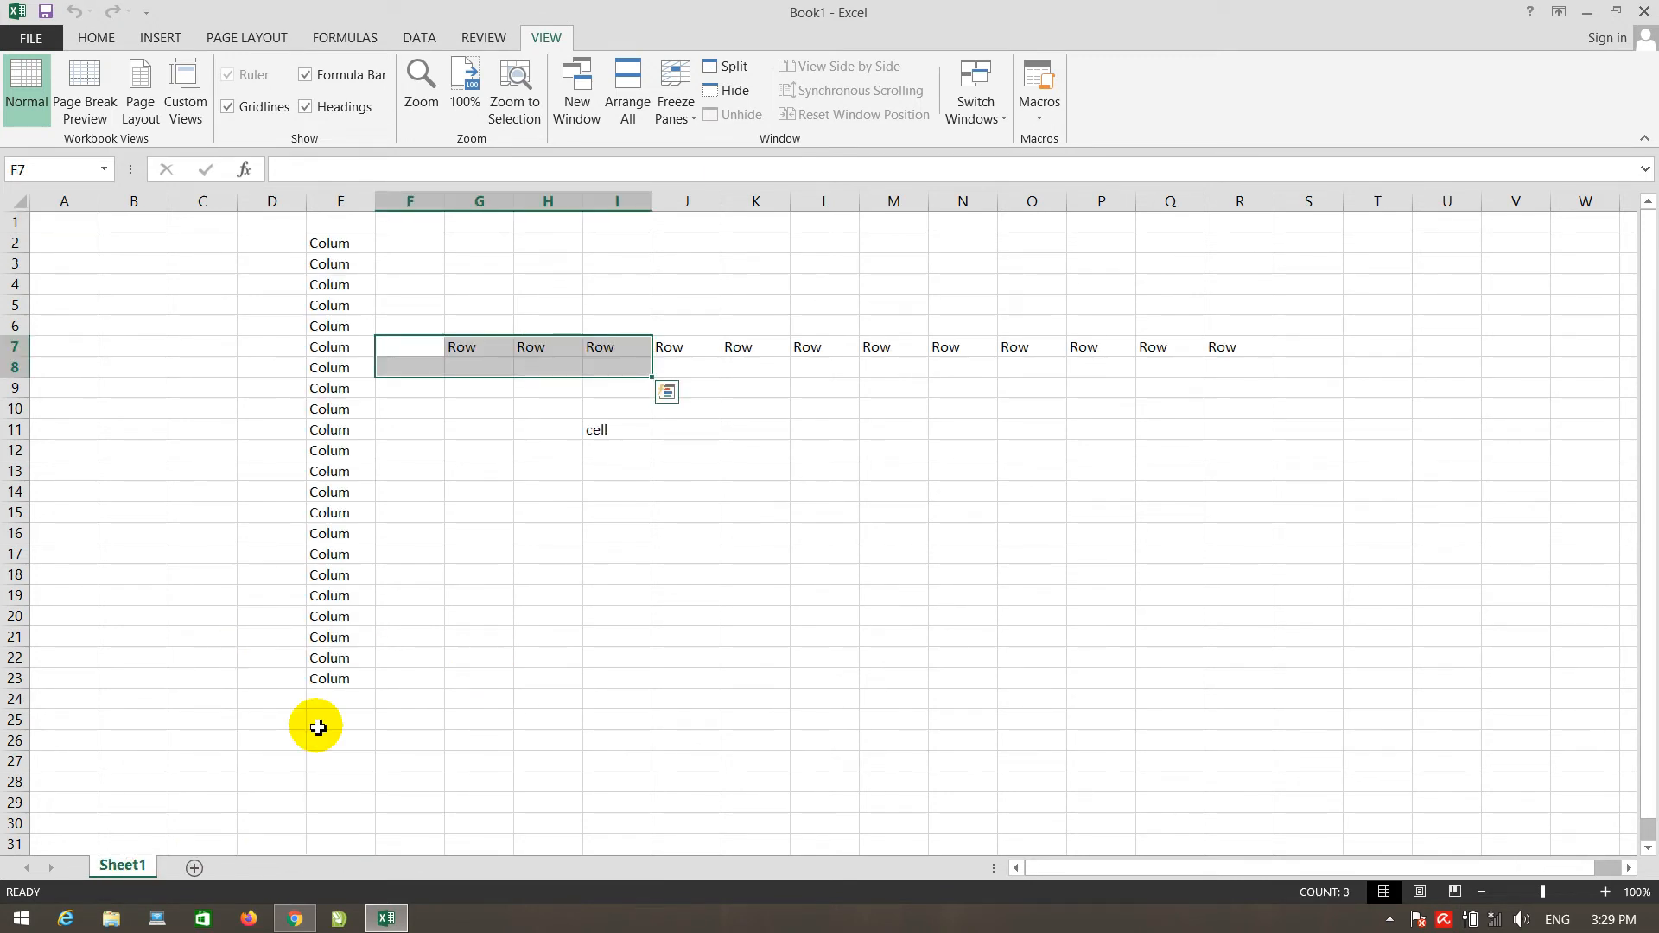
Step: Add one new blank worksheet after Sheet1 and select cell L13 in it
left_click(195, 868)
left_click(835, 470)
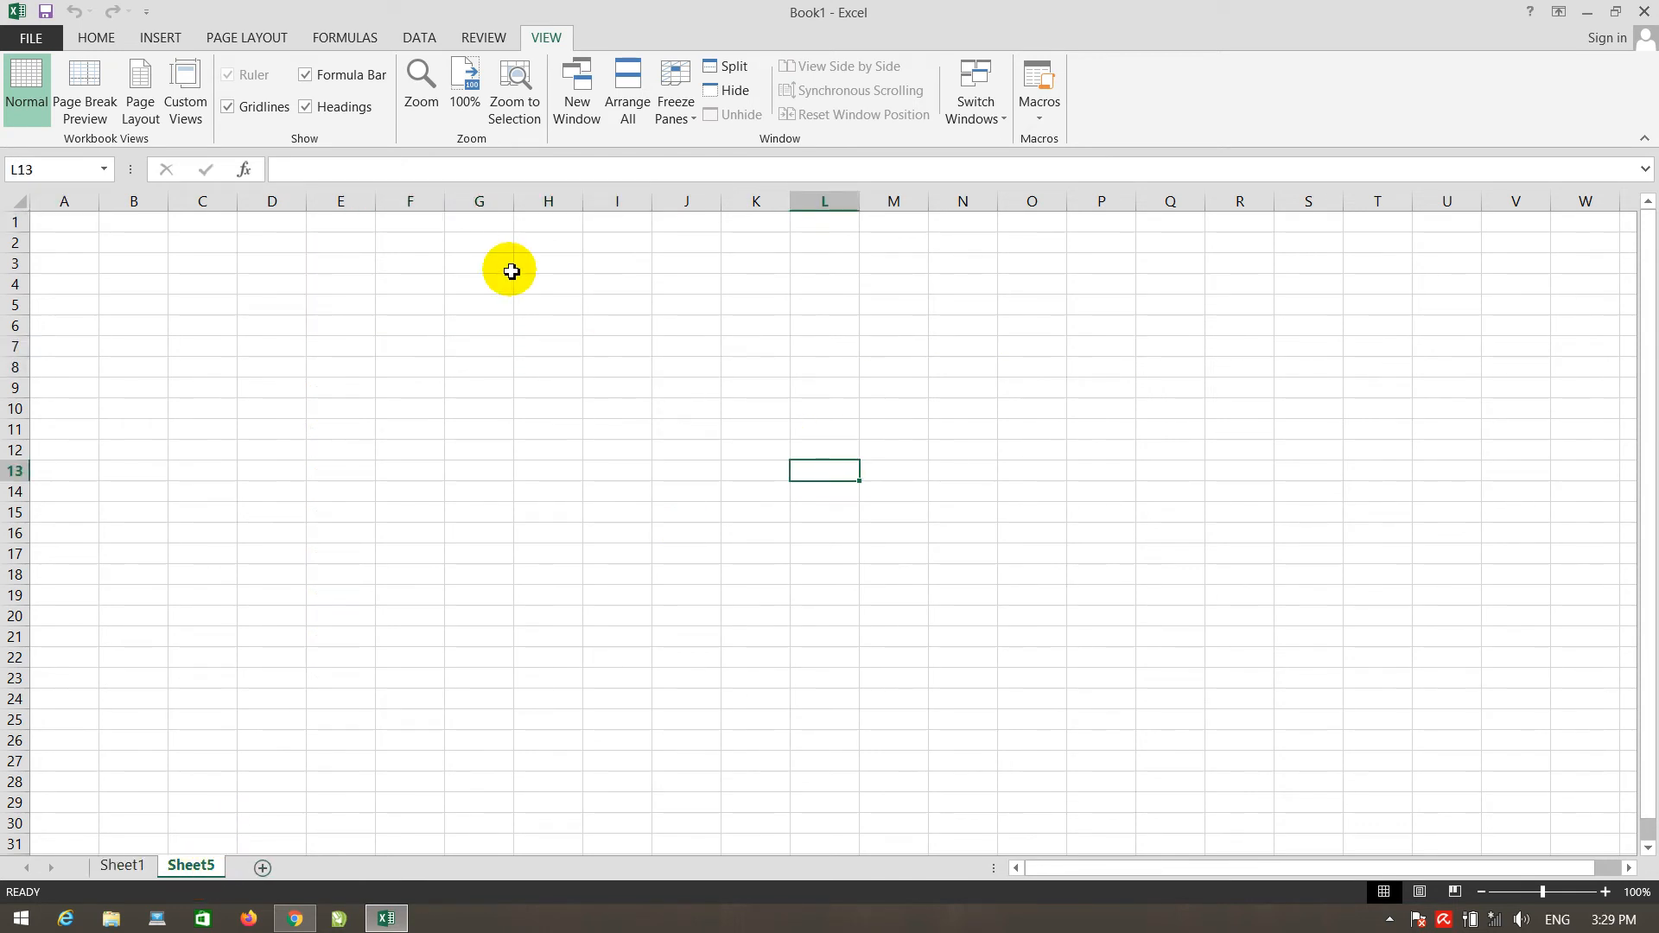
Step: Highlight the entire columns A, B and C one at a time, followed by the entire rows 2 and 8
left_click(78, 200)
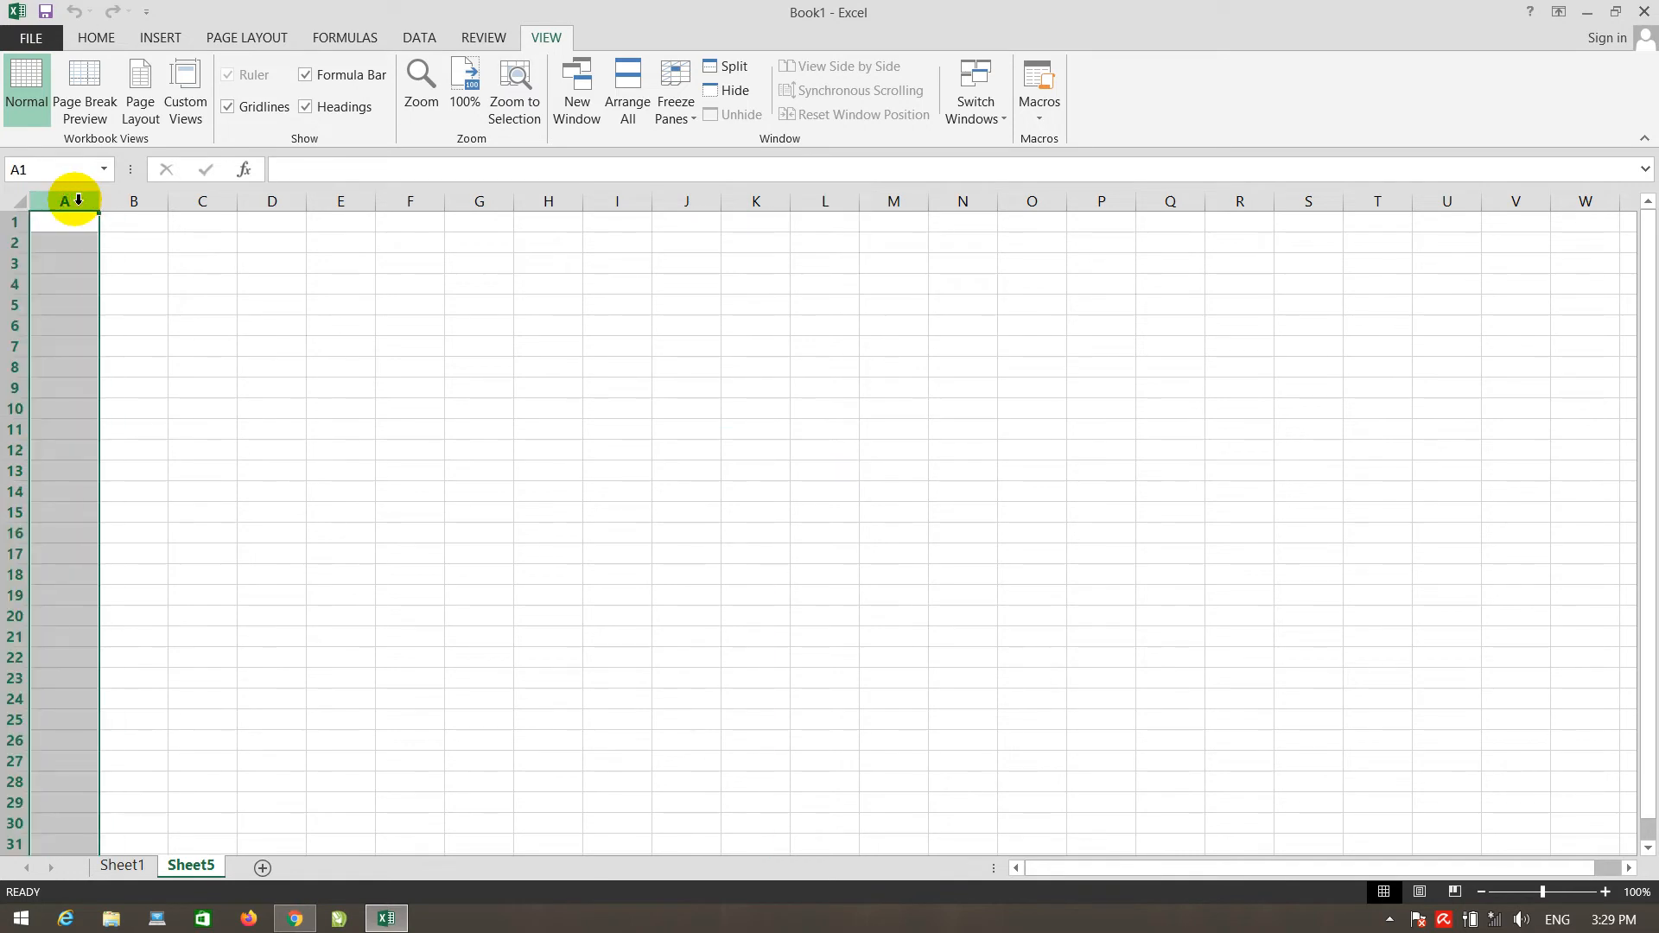
left_click(132, 202)
left_click(203, 202)
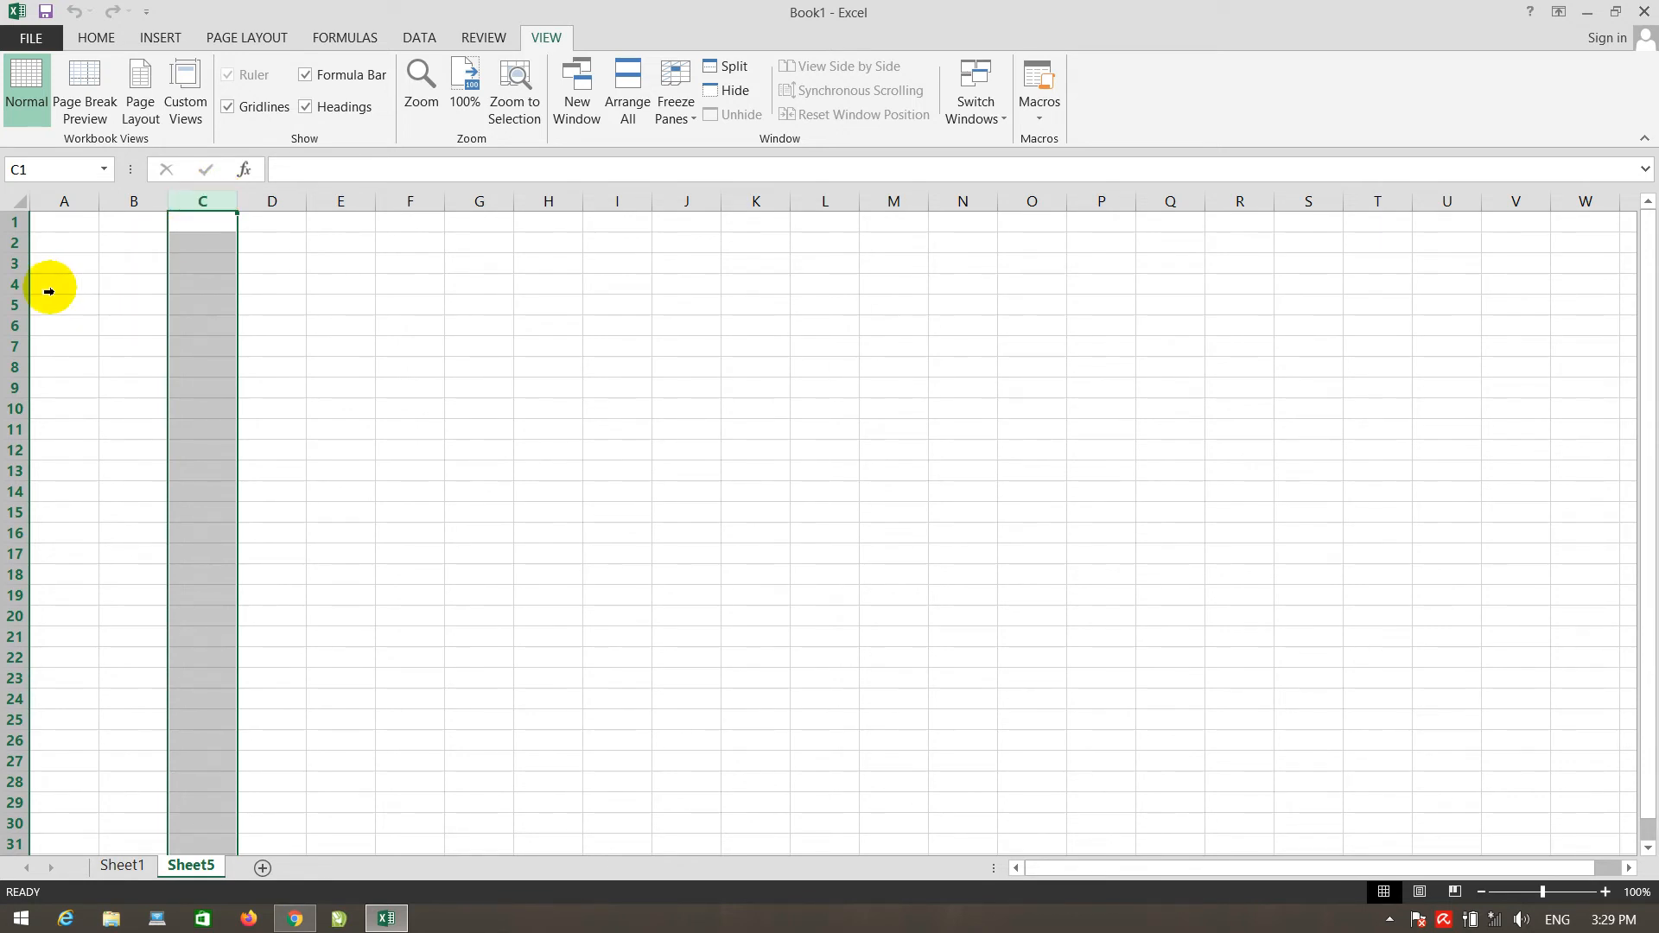
left_click(13, 244)
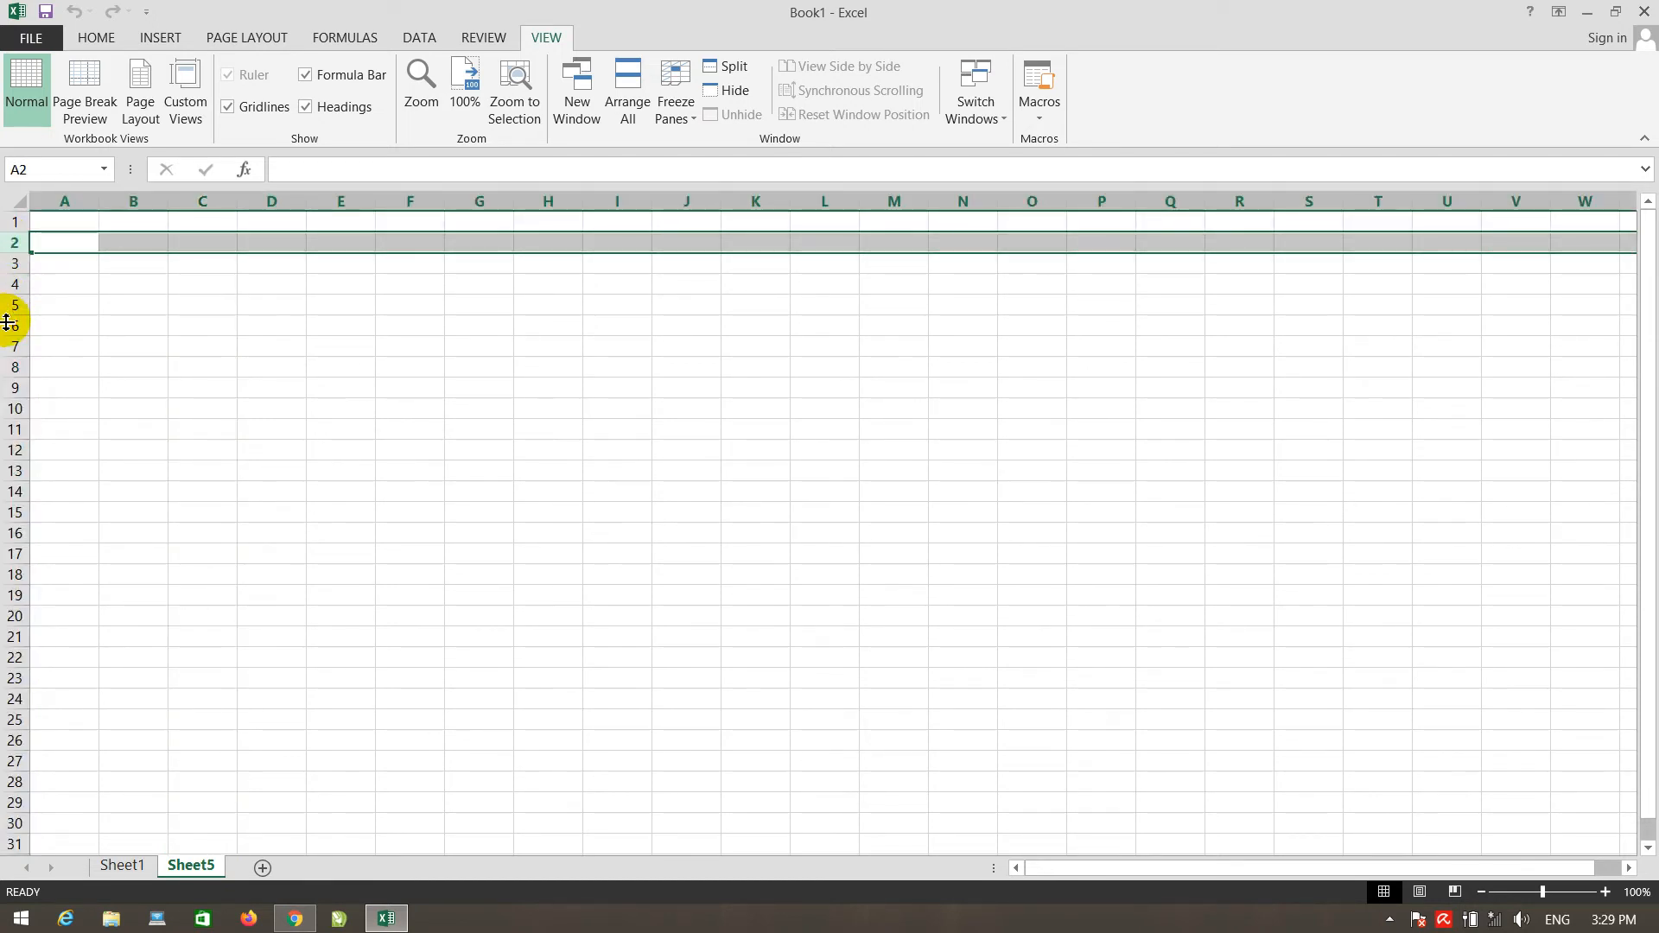
left_click(10, 367)
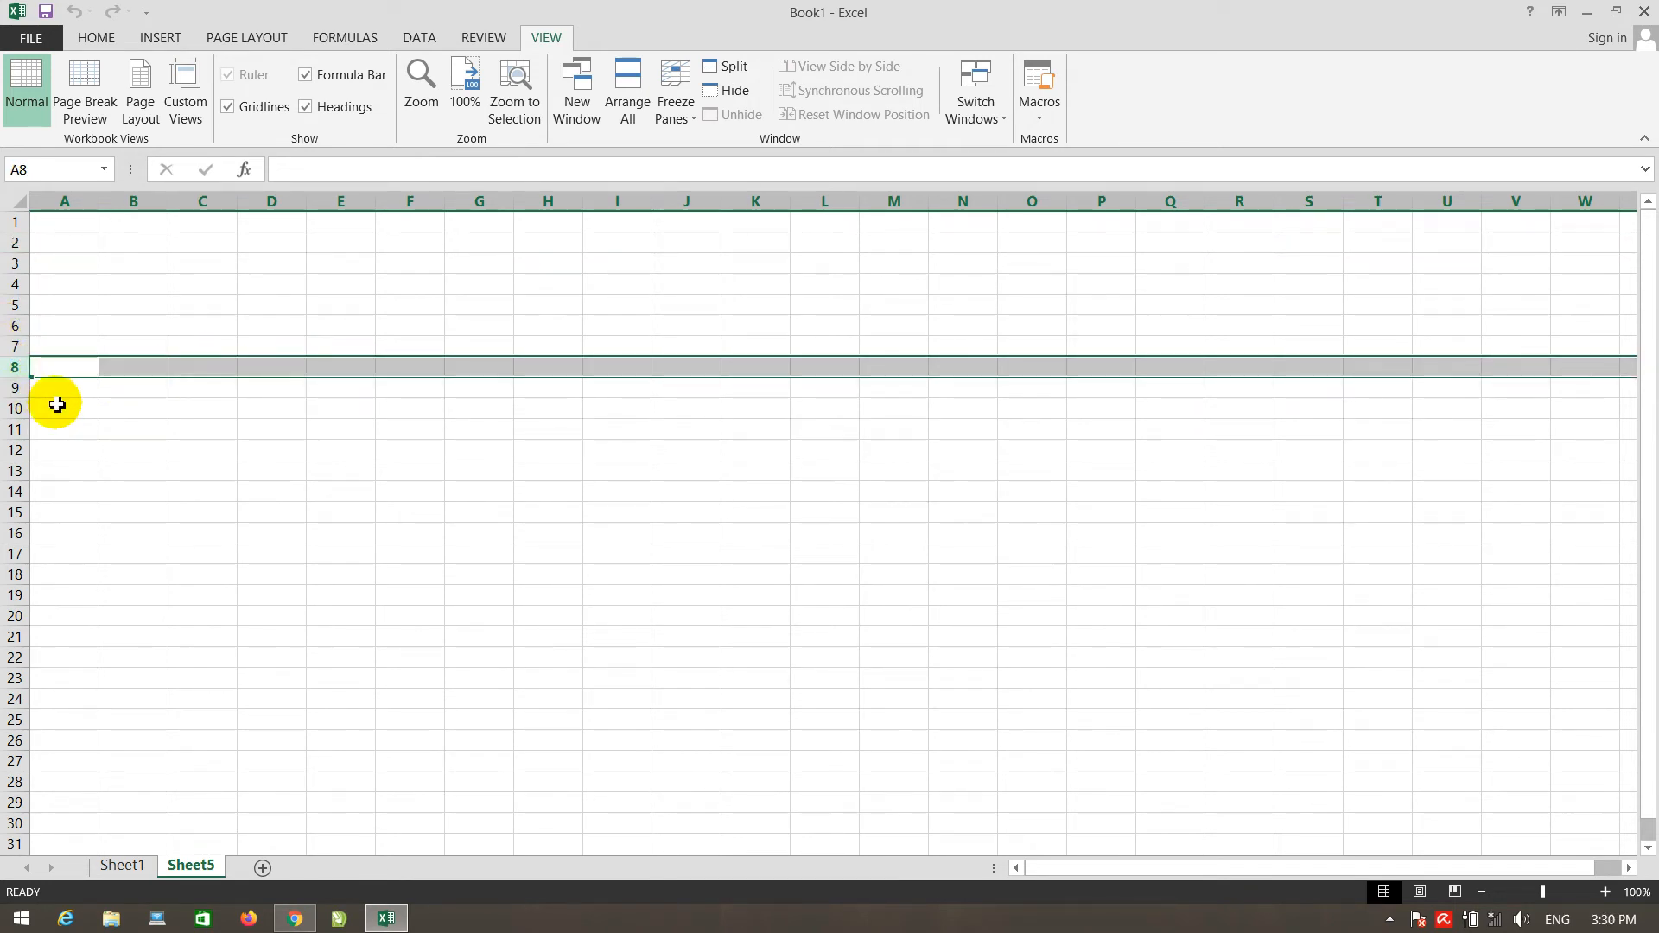
Step: Examine the vertical and horizontal scroll bars and highlight the sheet area D16:G22
left_click_drag(748, 527, 748, 515)
left_click_drag(1651, 476, 1649, 512)
mouse_move(1367, 868)
left_mouse_down()
mouse_move(1441, 859)
mouse_move(1374, 859)
left_mouse_up()
left_click_drag(1641, 681, 1648, 602)
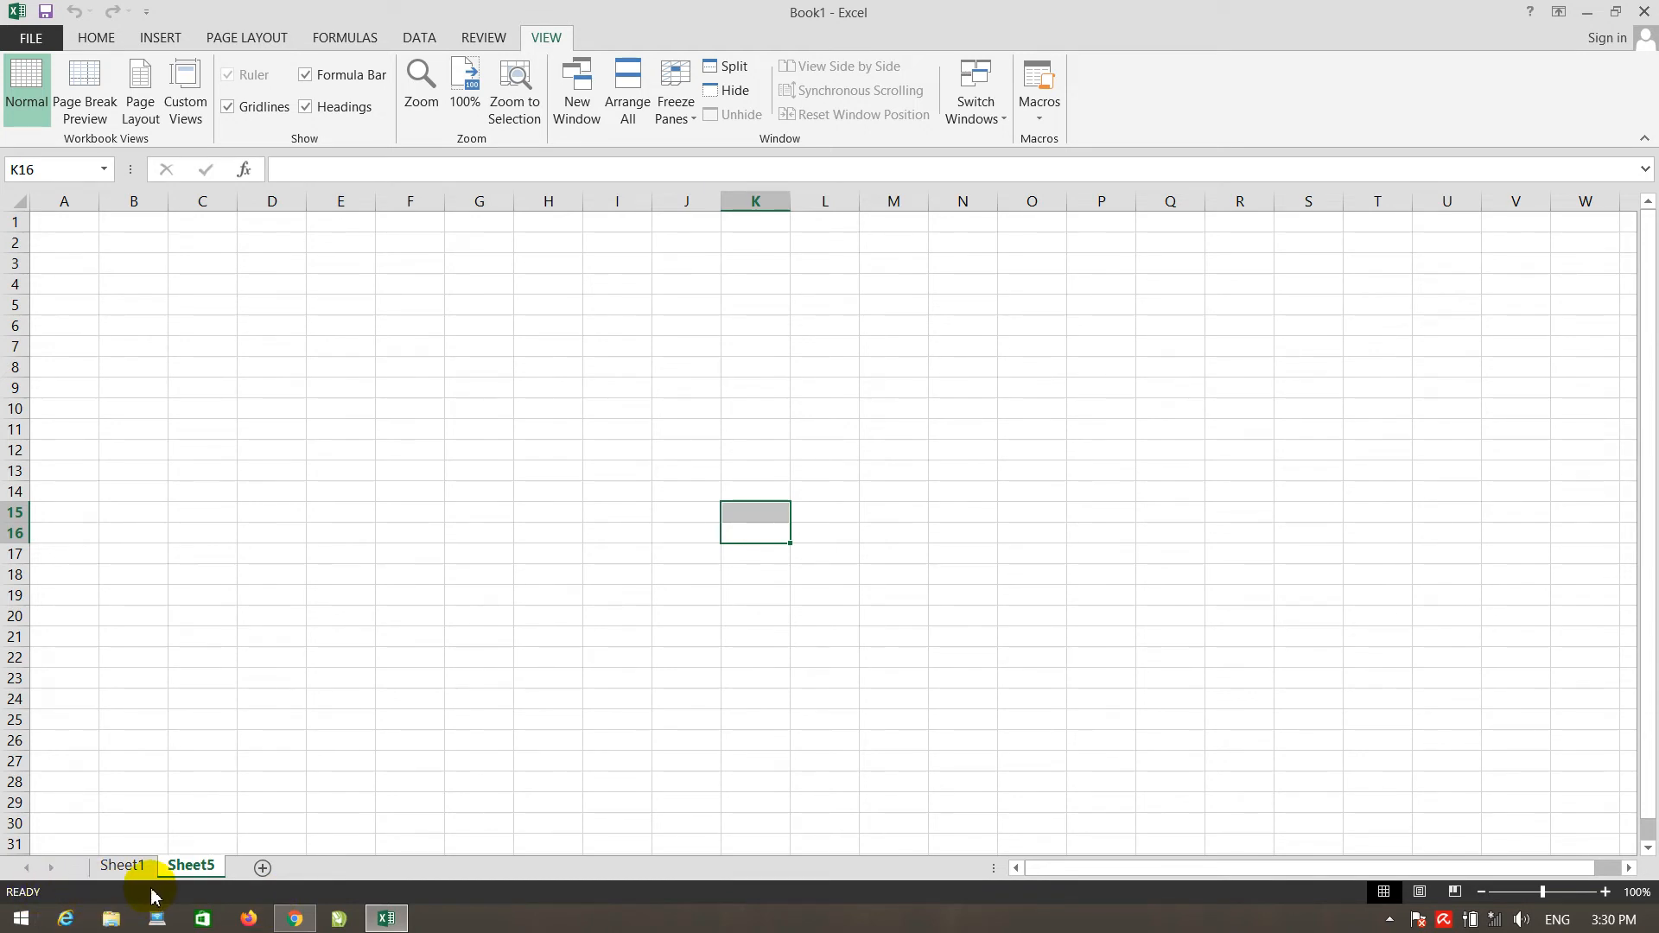
left_click_drag(276, 534, 507, 659)
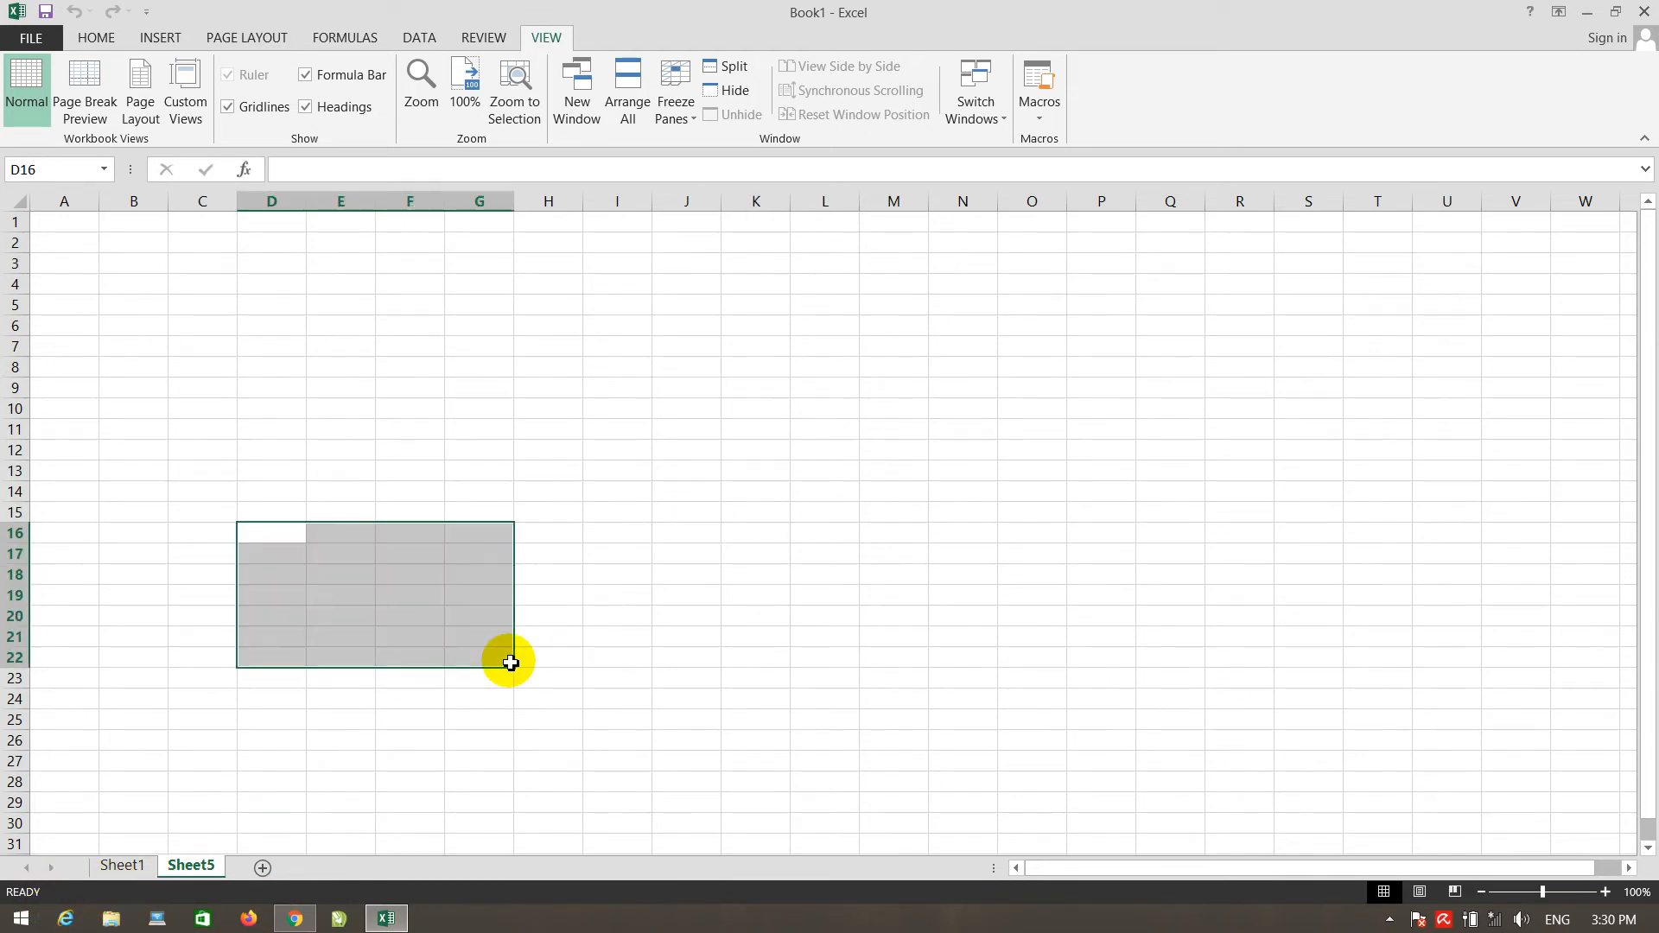
left_click(604, 436)
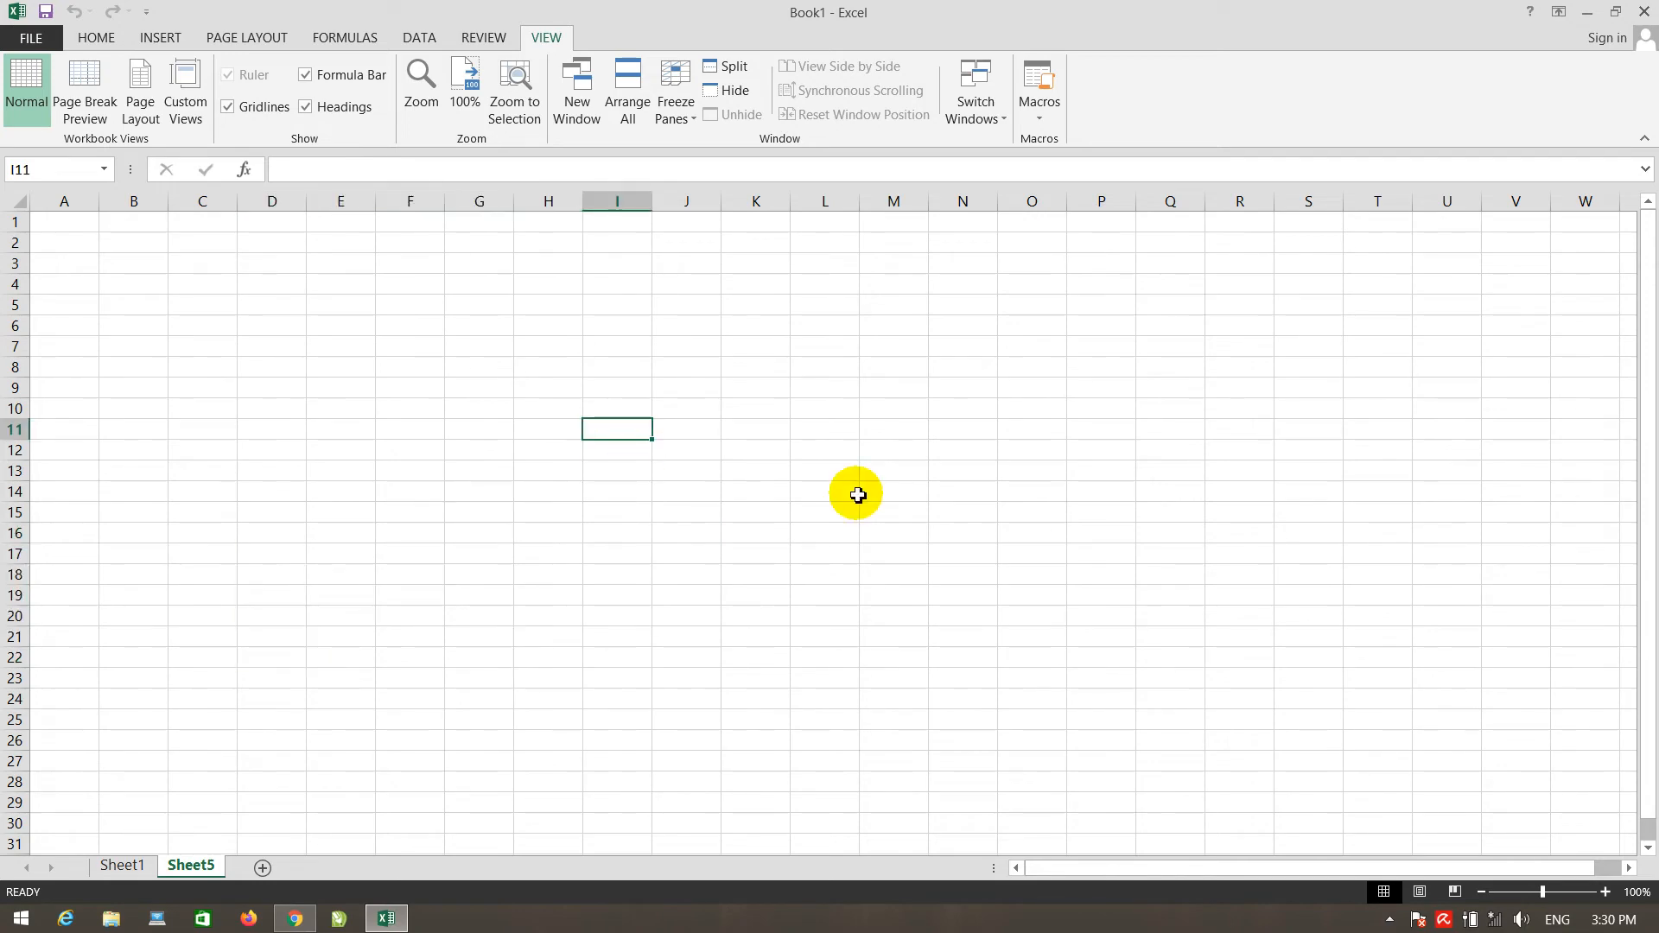
Step: Zoom the worksheet out in steps to 40% and below
left_click(1482, 892)
left_click(1482, 893)
left_click(1482, 893)
left_click(1482, 893)
left_click(1482, 892)
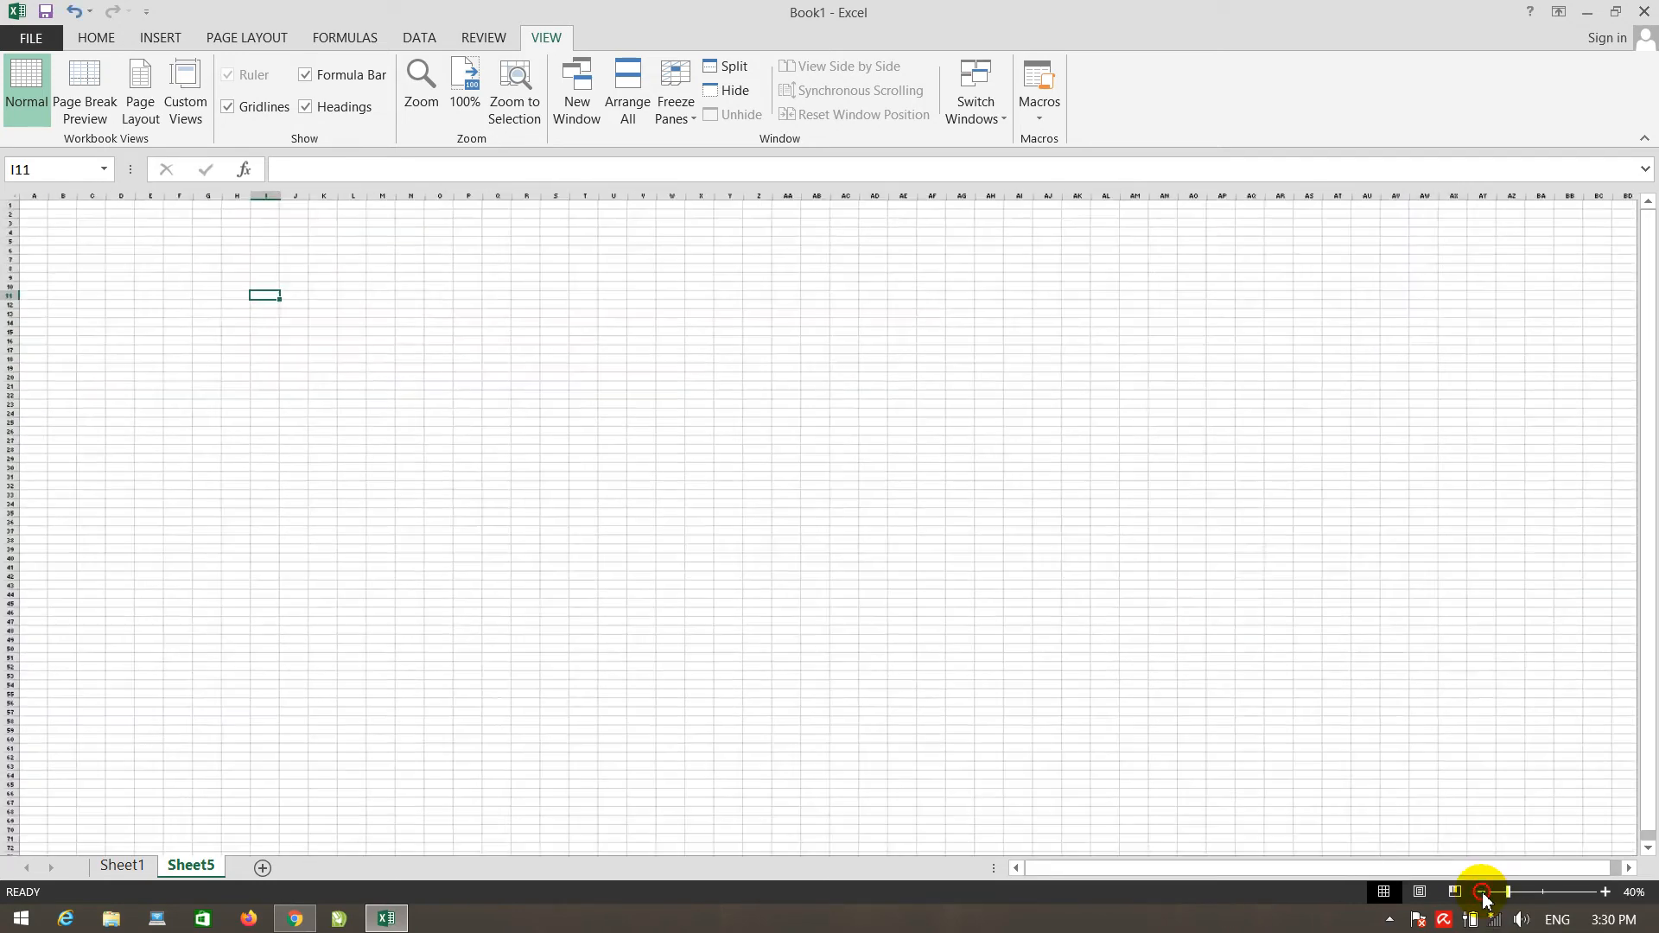
left_click(1482, 893)
left_click(1482, 893)
Step: Zoom the worksheet in to 130% and settle on a zoom level of 120%
left_click(1605, 892)
left_click(1604, 892)
left_click(1605, 892)
left_click(1604, 892)
left_click(1605, 892)
left_click(1605, 892)
left_click(1605, 891)
left_click(1604, 891)
left_click(1605, 892)
left_click(1605, 892)
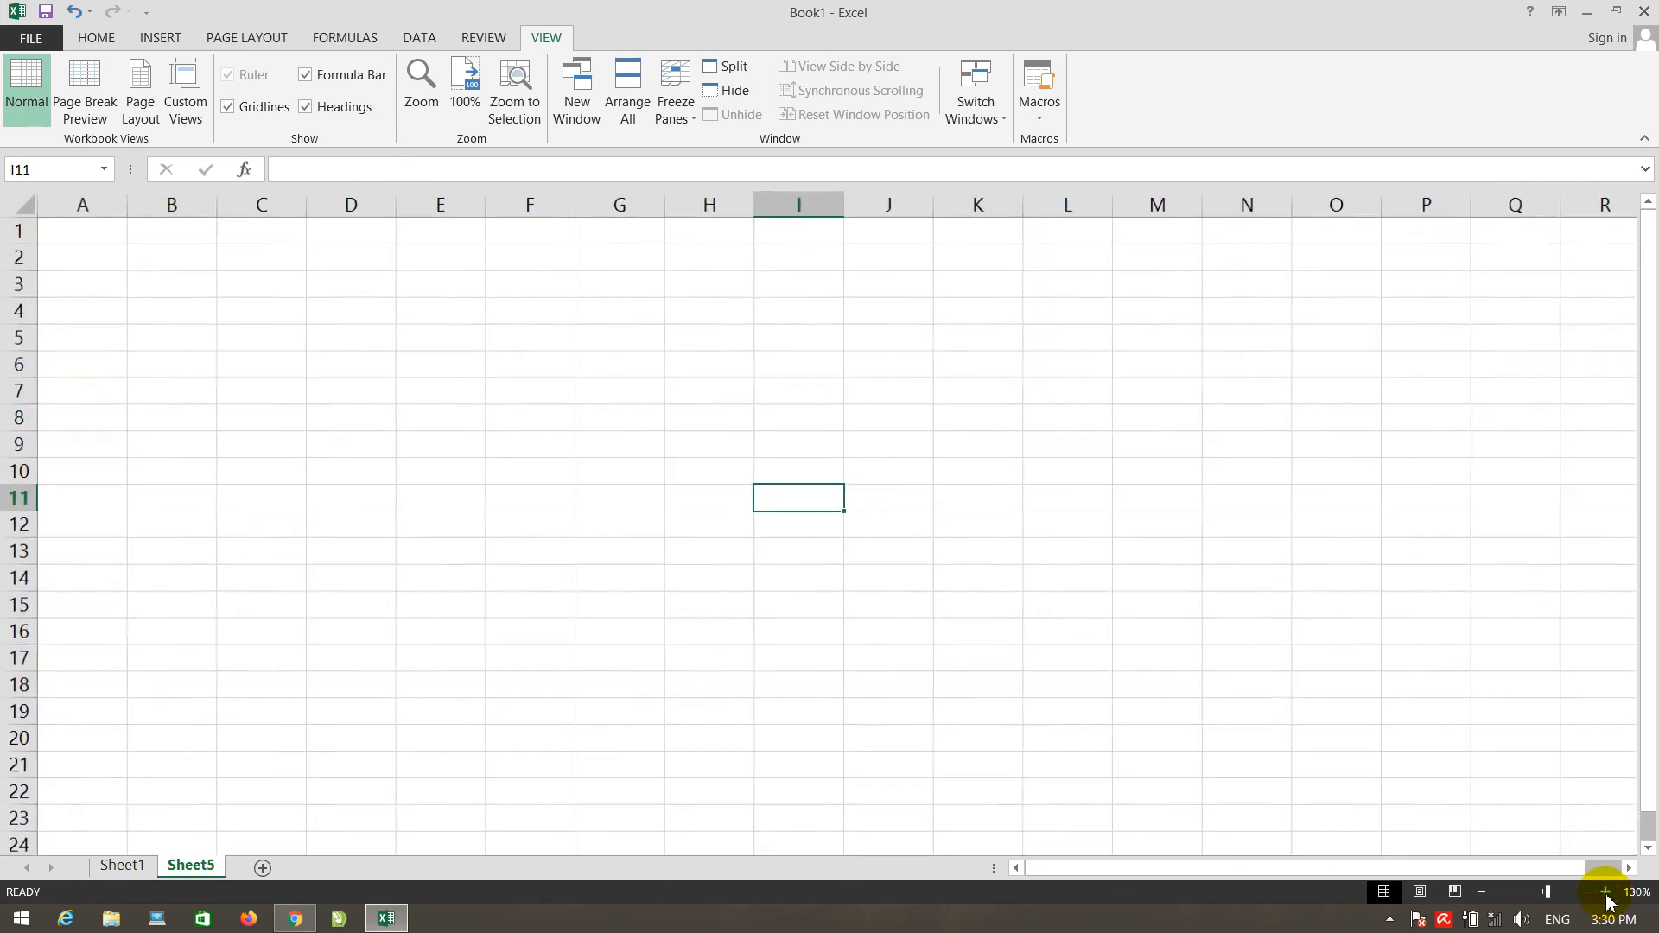
left_click(1482, 894)
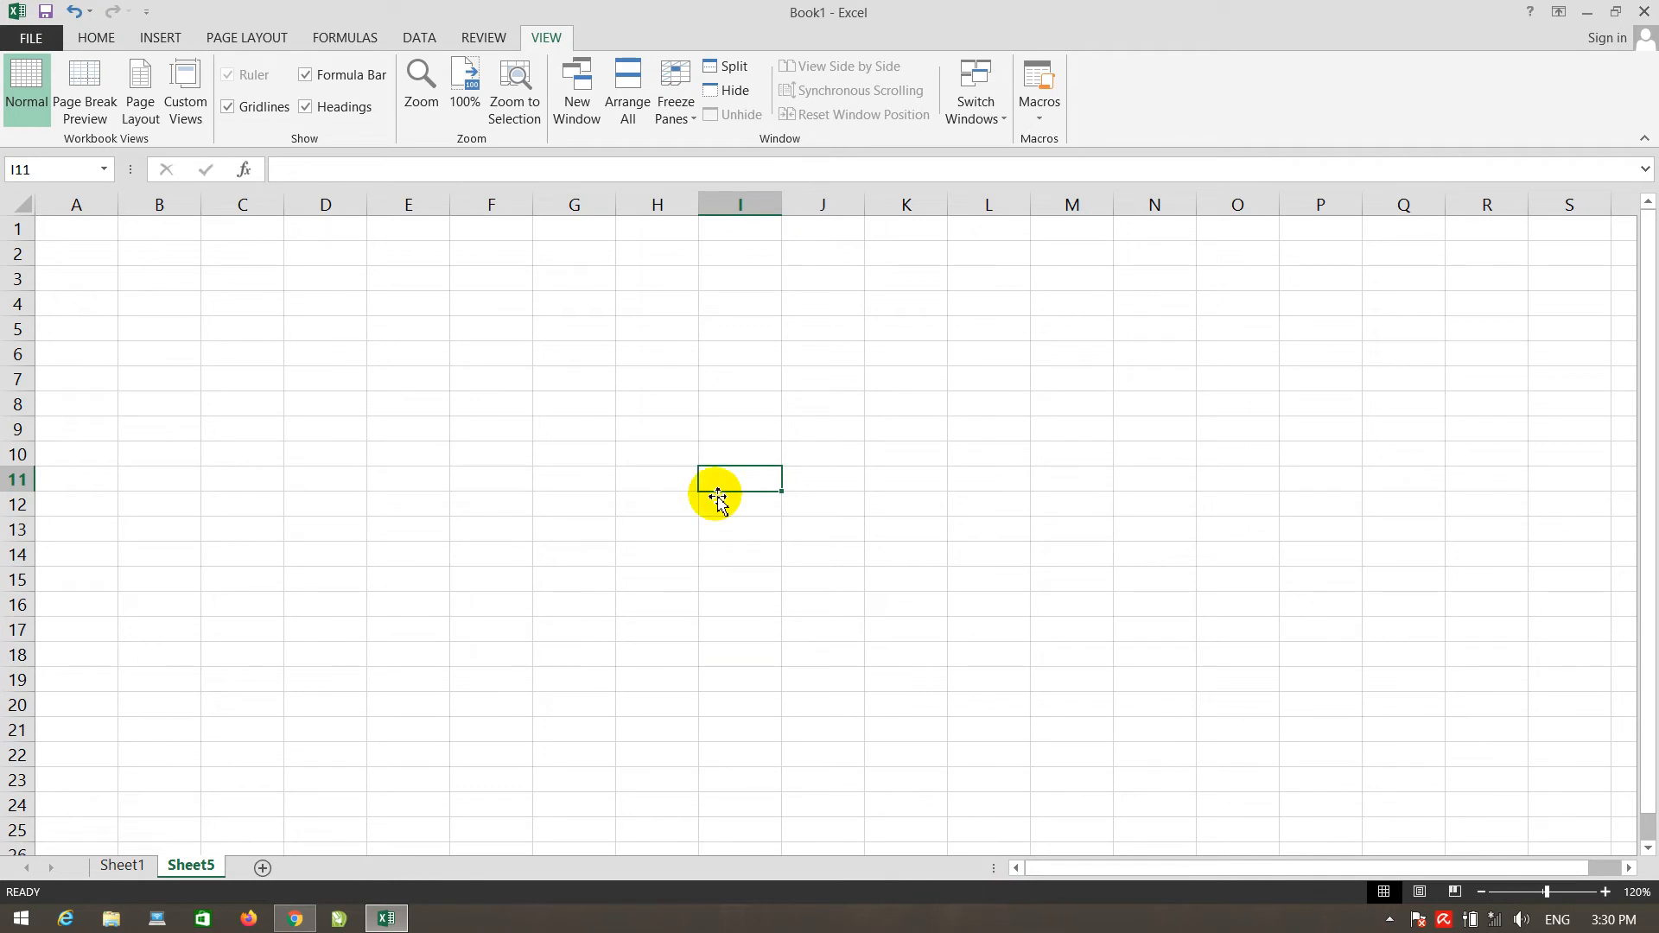
Step: Show the Home commands, select several blank cells and examine the formula bar for cell K9
left_click(98, 39)
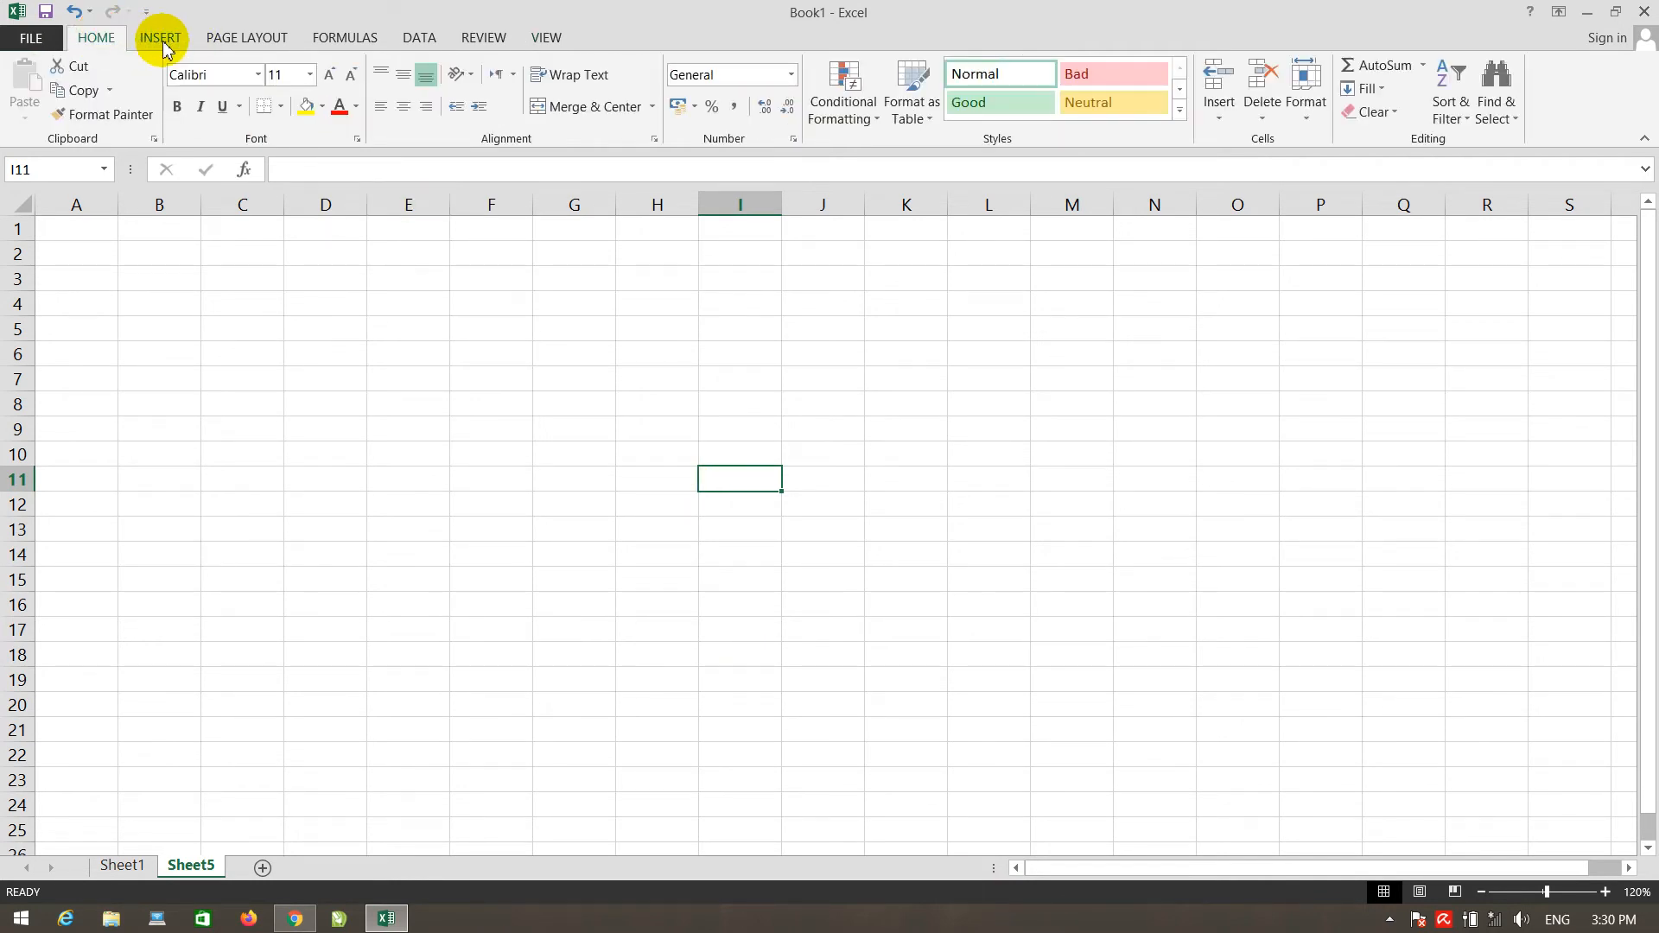
left_click(495, 526)
left_click(657, 378)
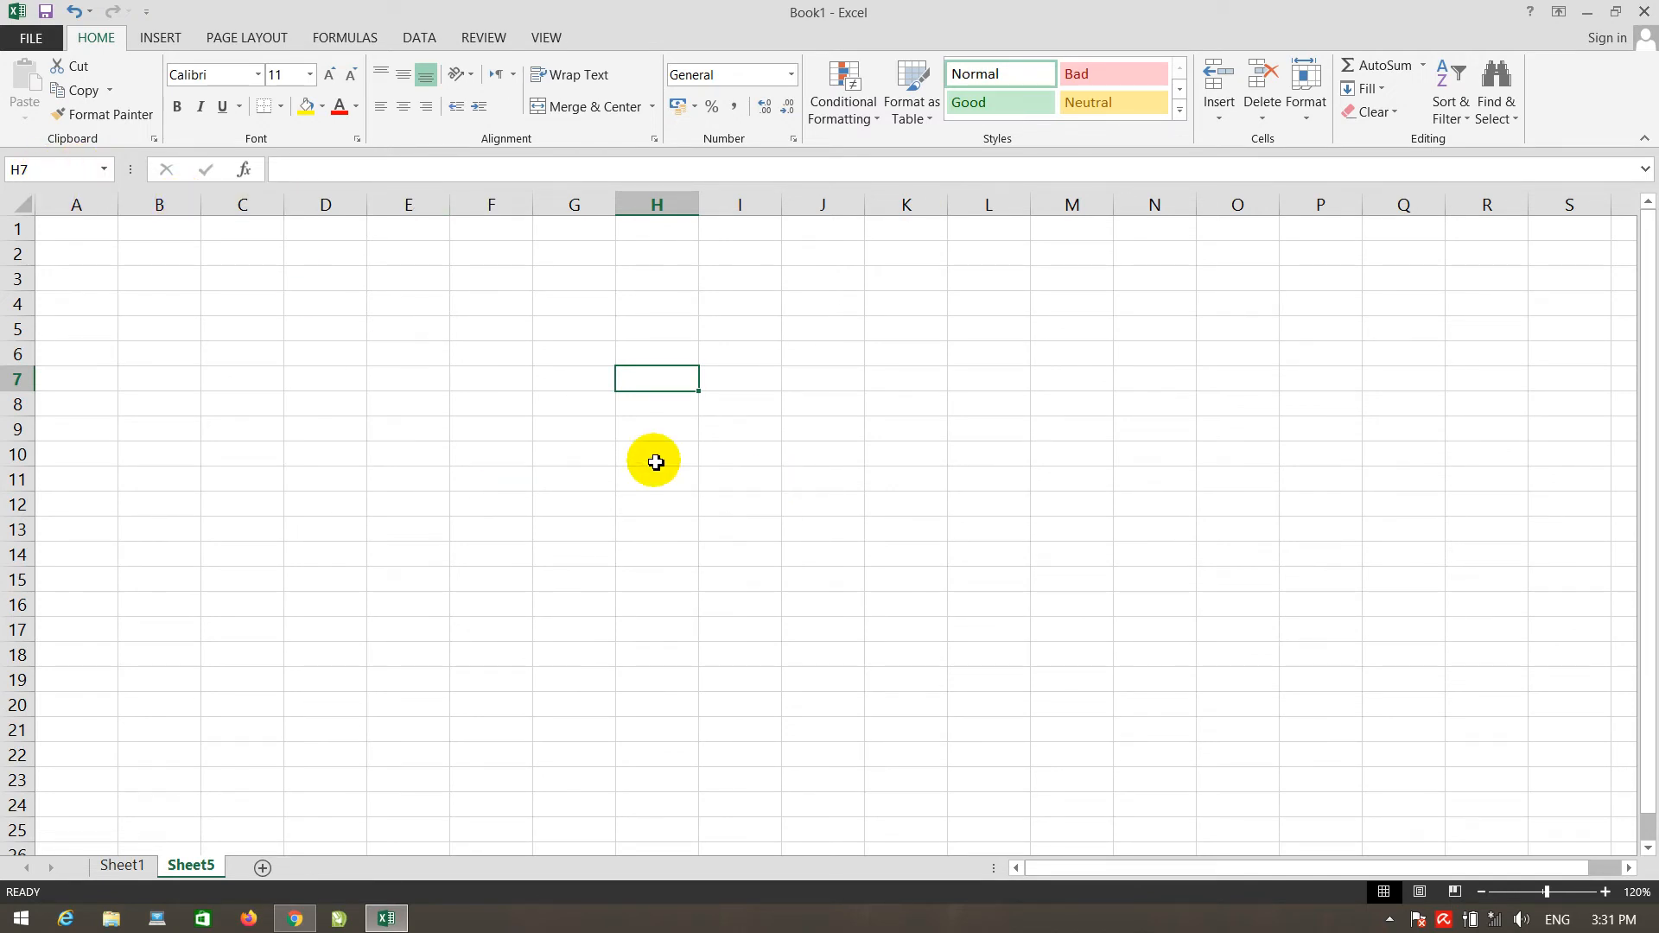
left_click(439, 412)
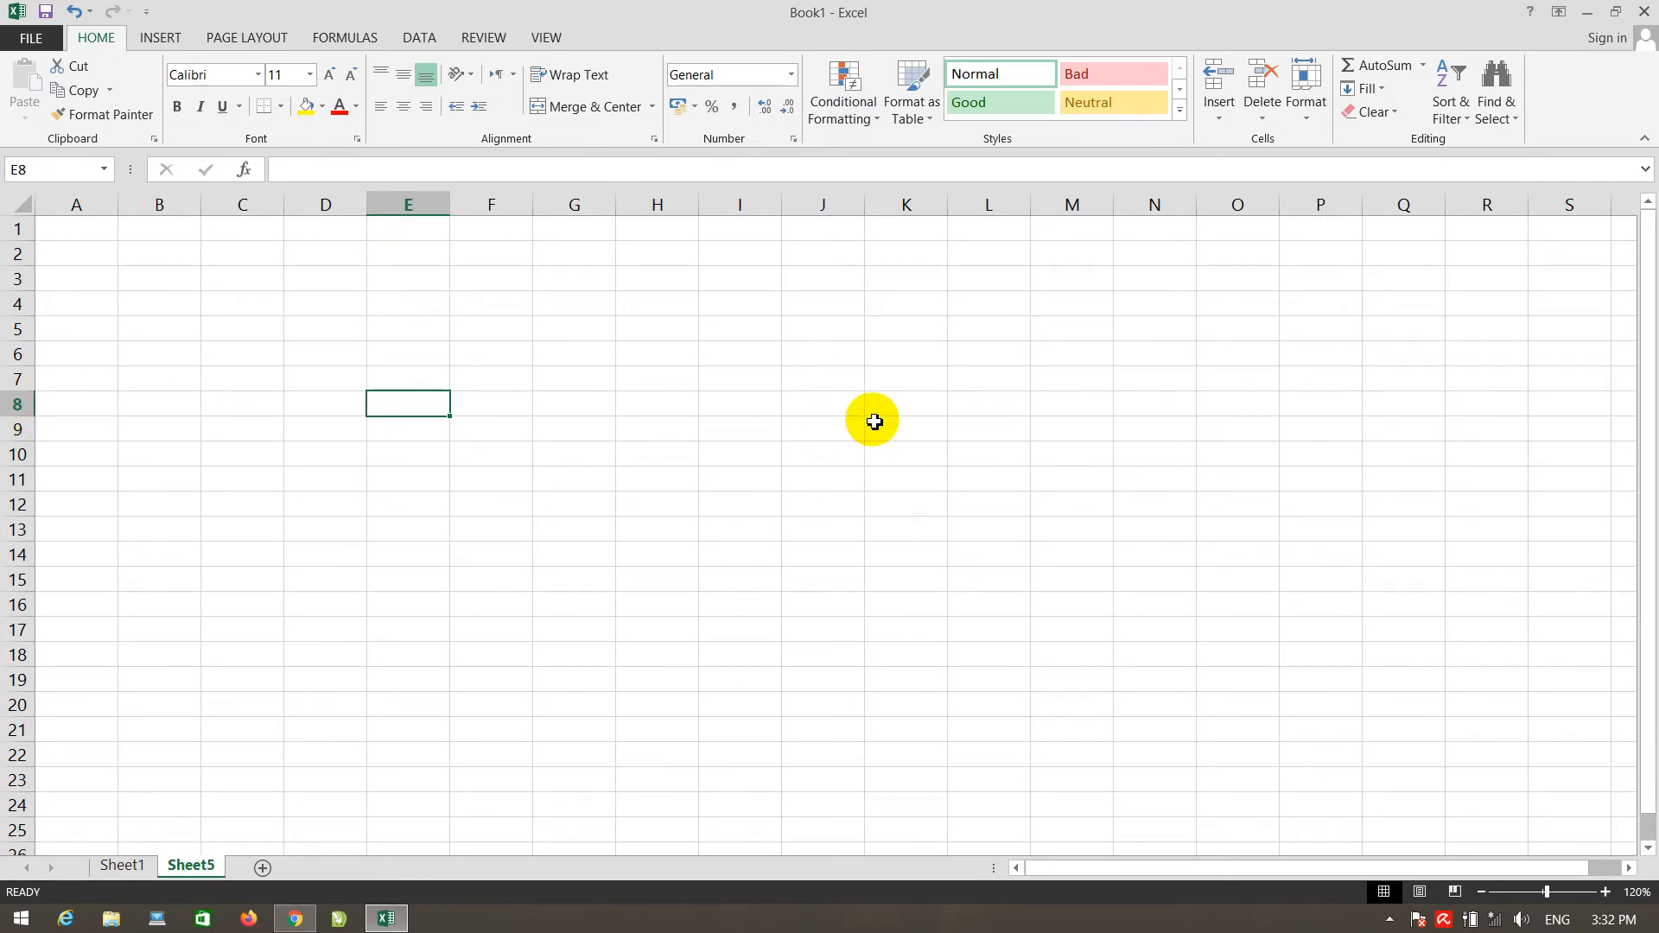
left_click(925, 435)
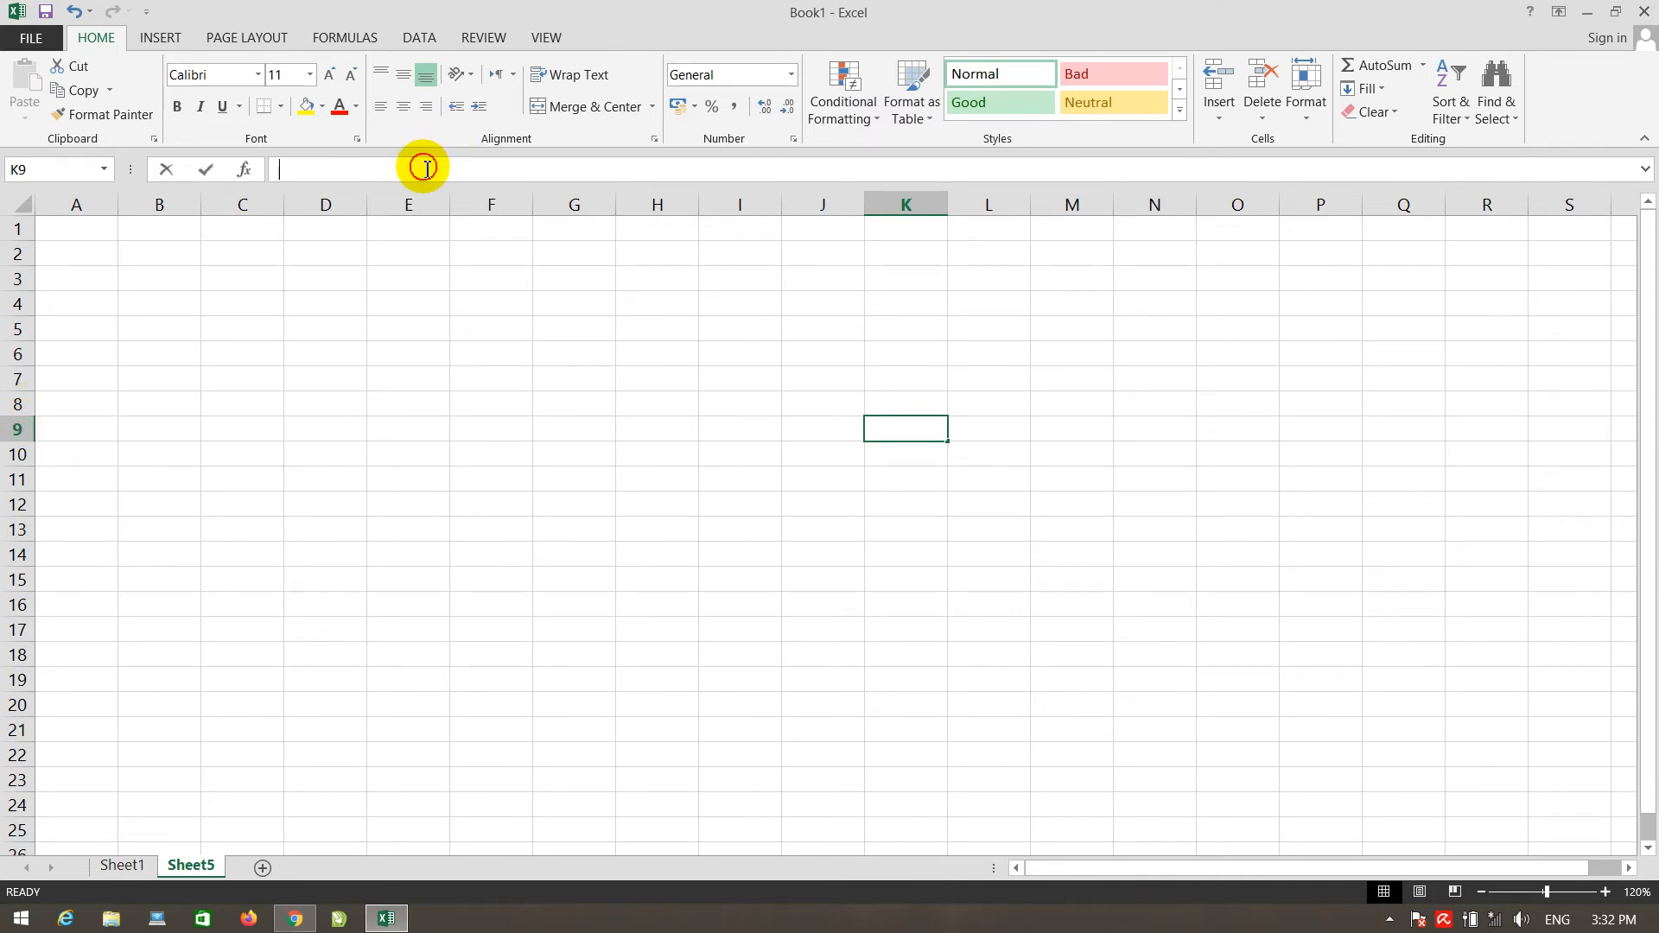
left_click(391, 172)
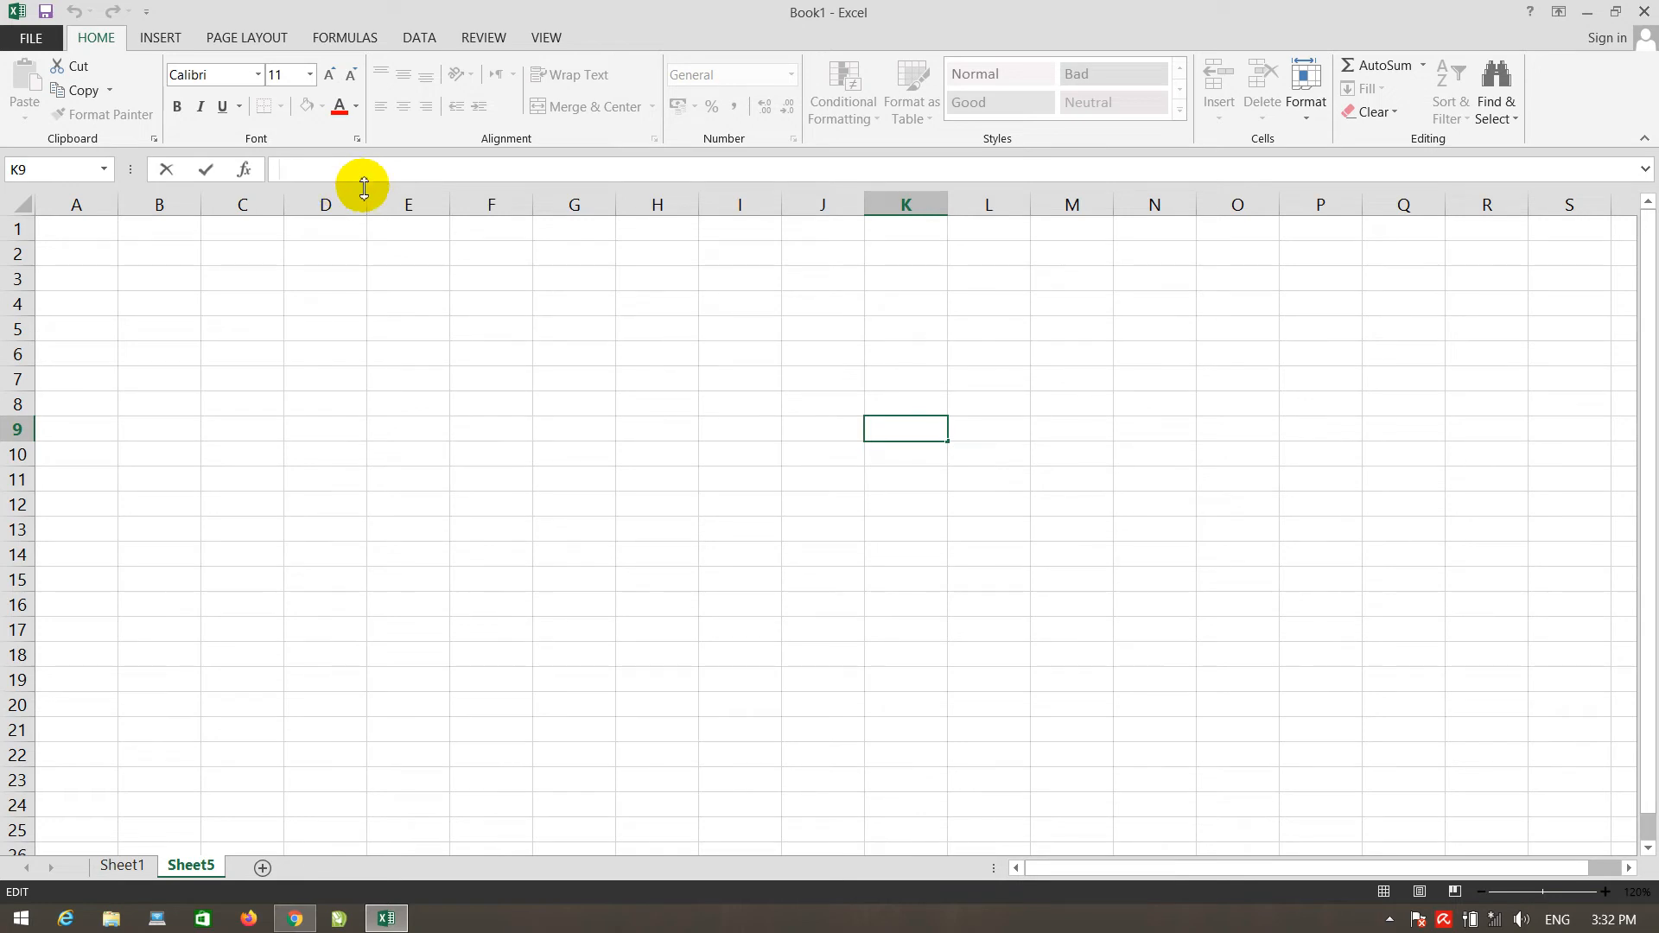
left_click(485, 378)
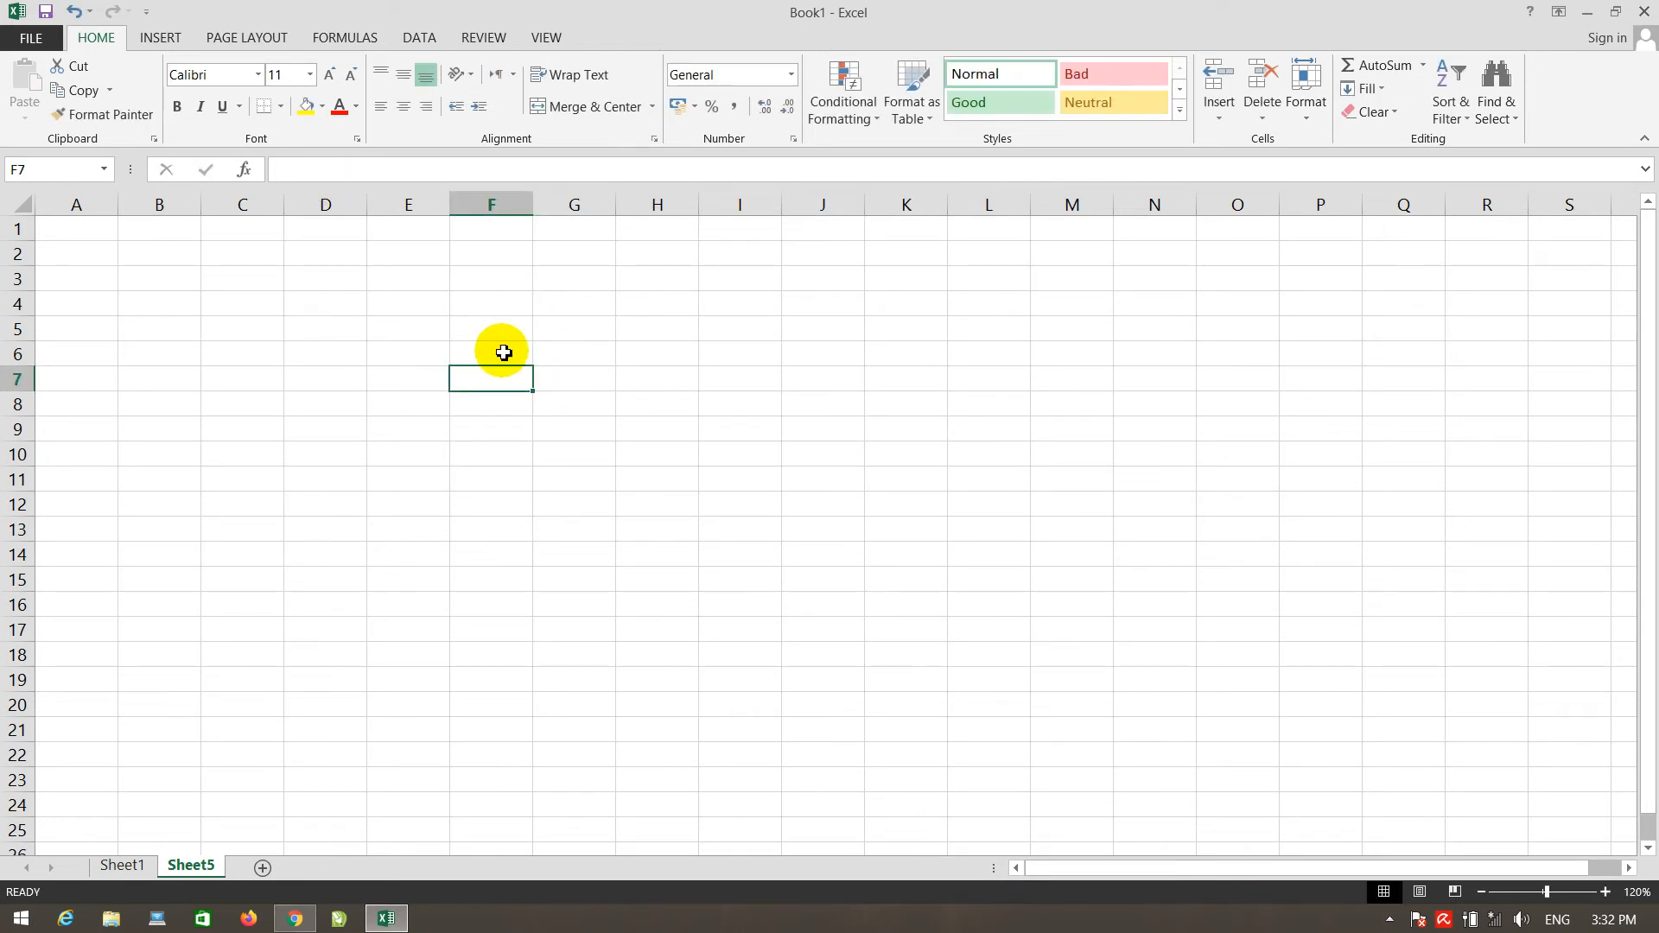
Step: Highlight the sheet area E4:M20 and select the single cells O9 and E7
left_click_drag(390, 312, 1044, 701)
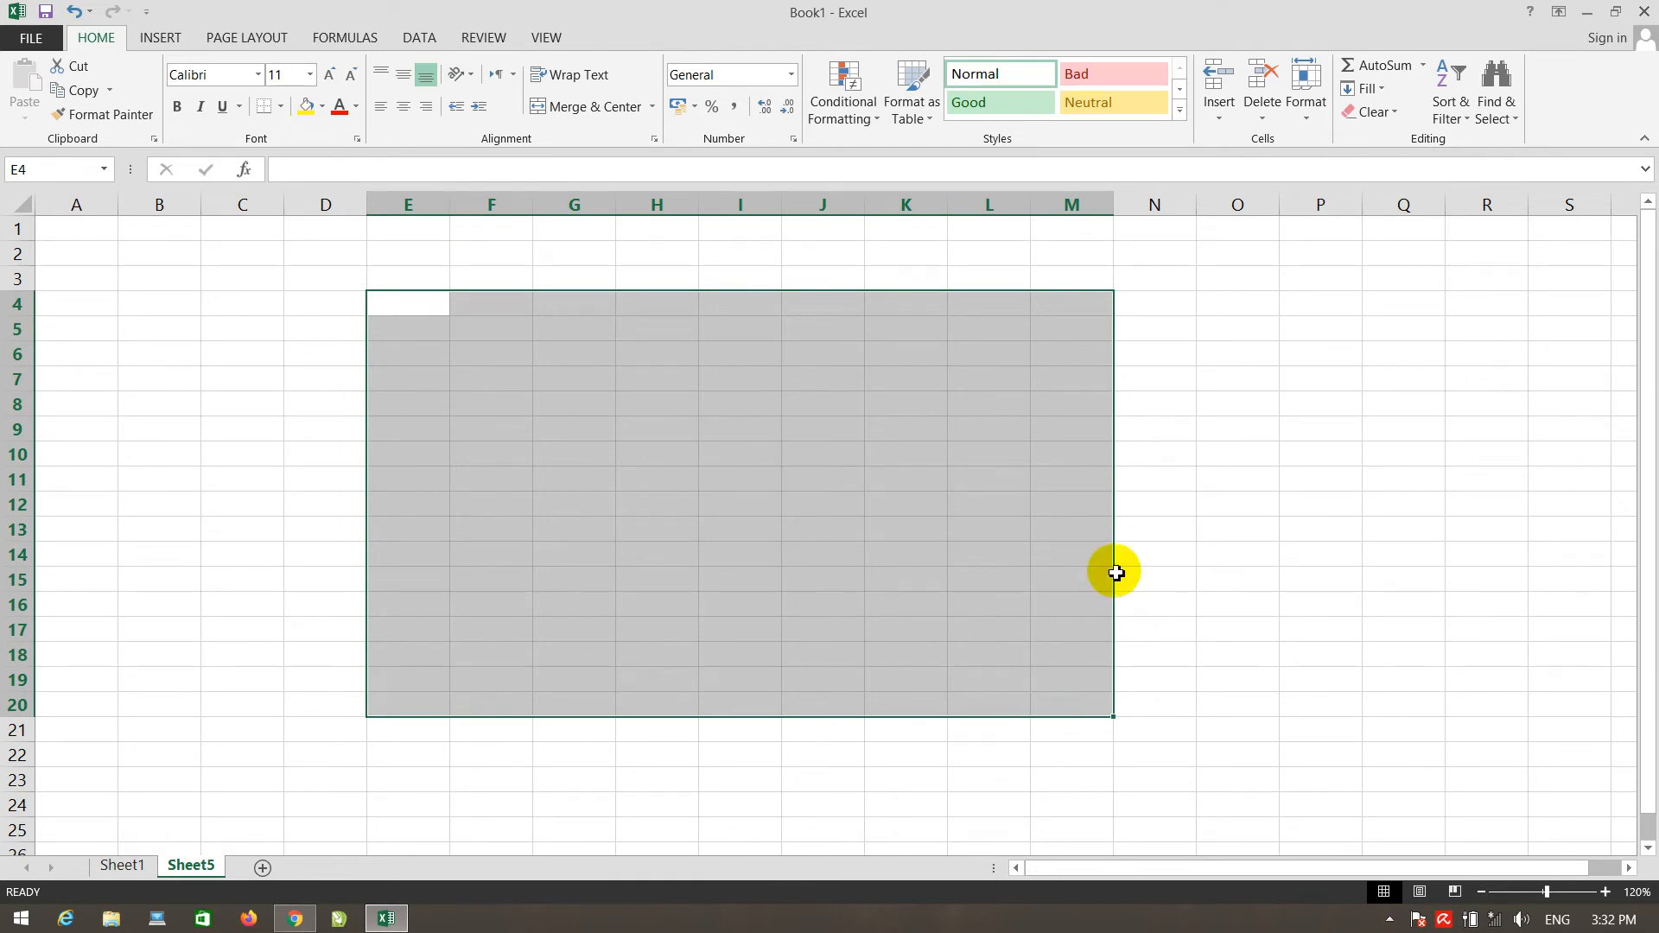
left_click(1235, 427)
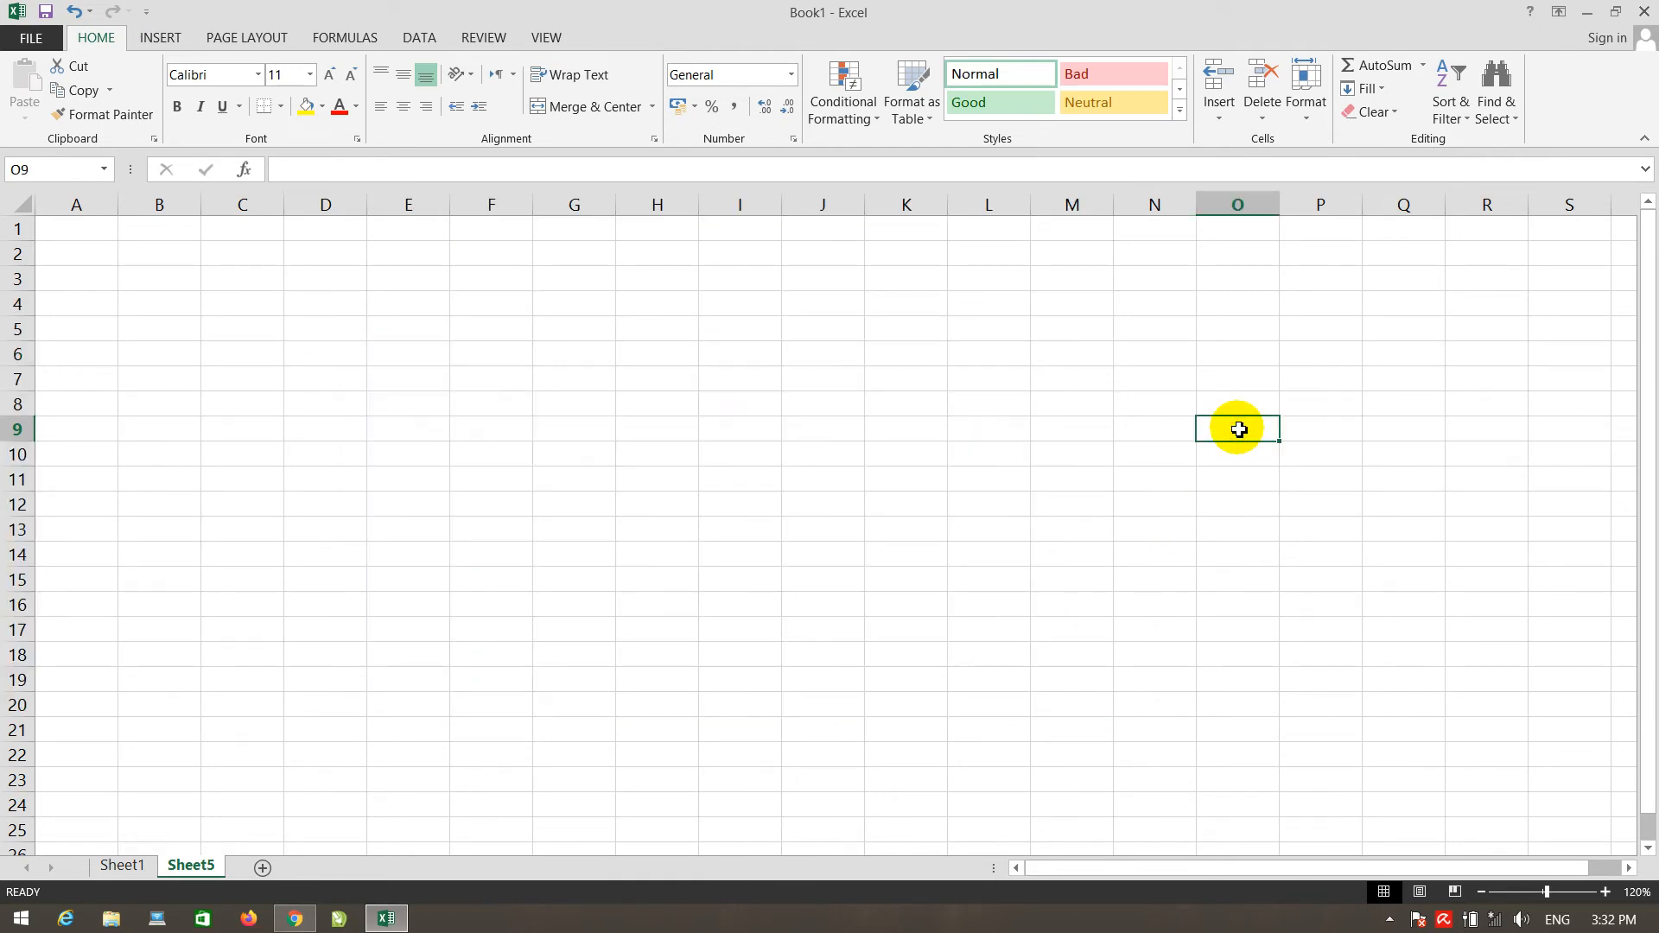
left_click(436, 372)
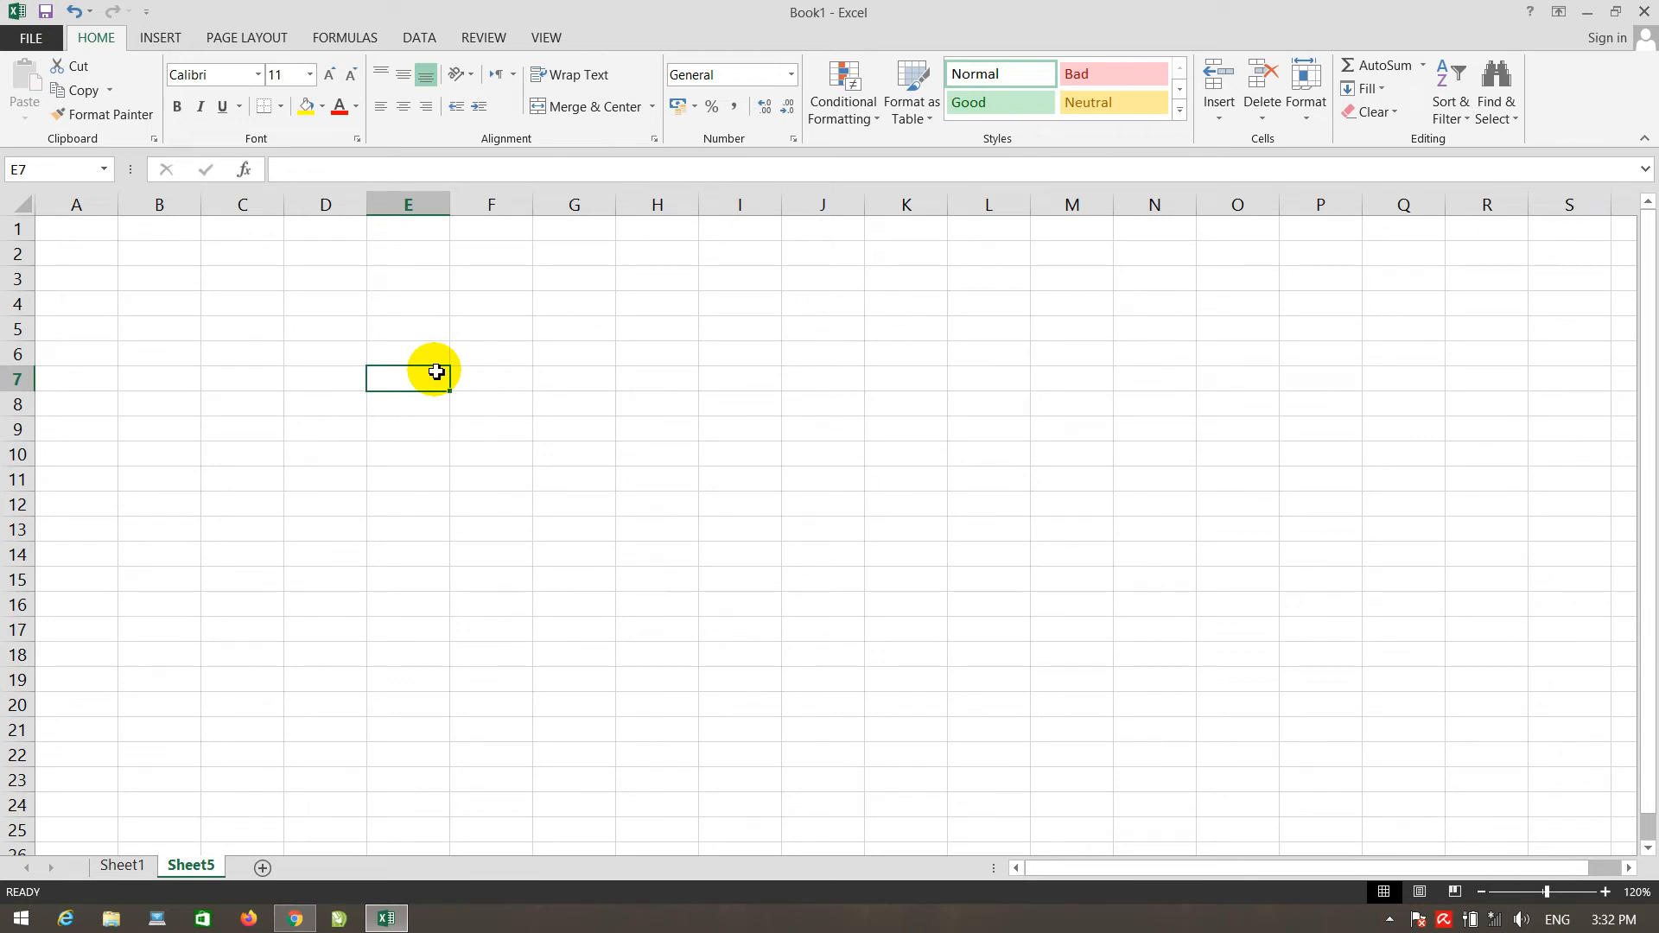
Step: Enter the formula =100+300+500+200 in cell N6 and reselect the cell to view its formula
left_click(1137, 352)
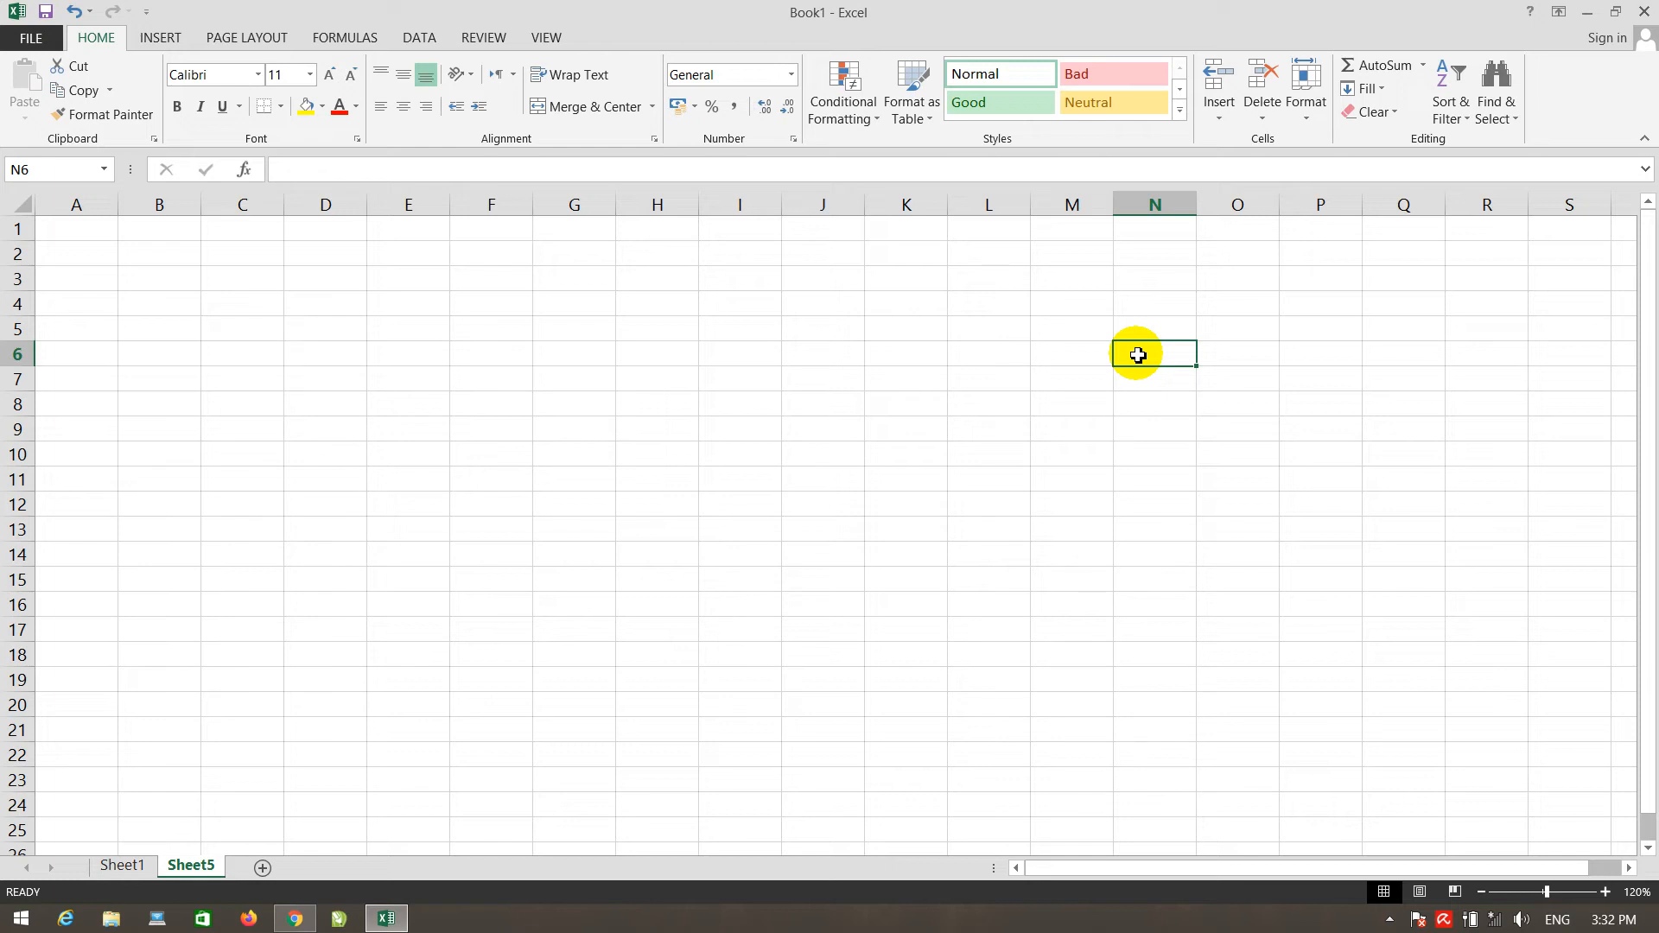
type("=100+300+500+200")
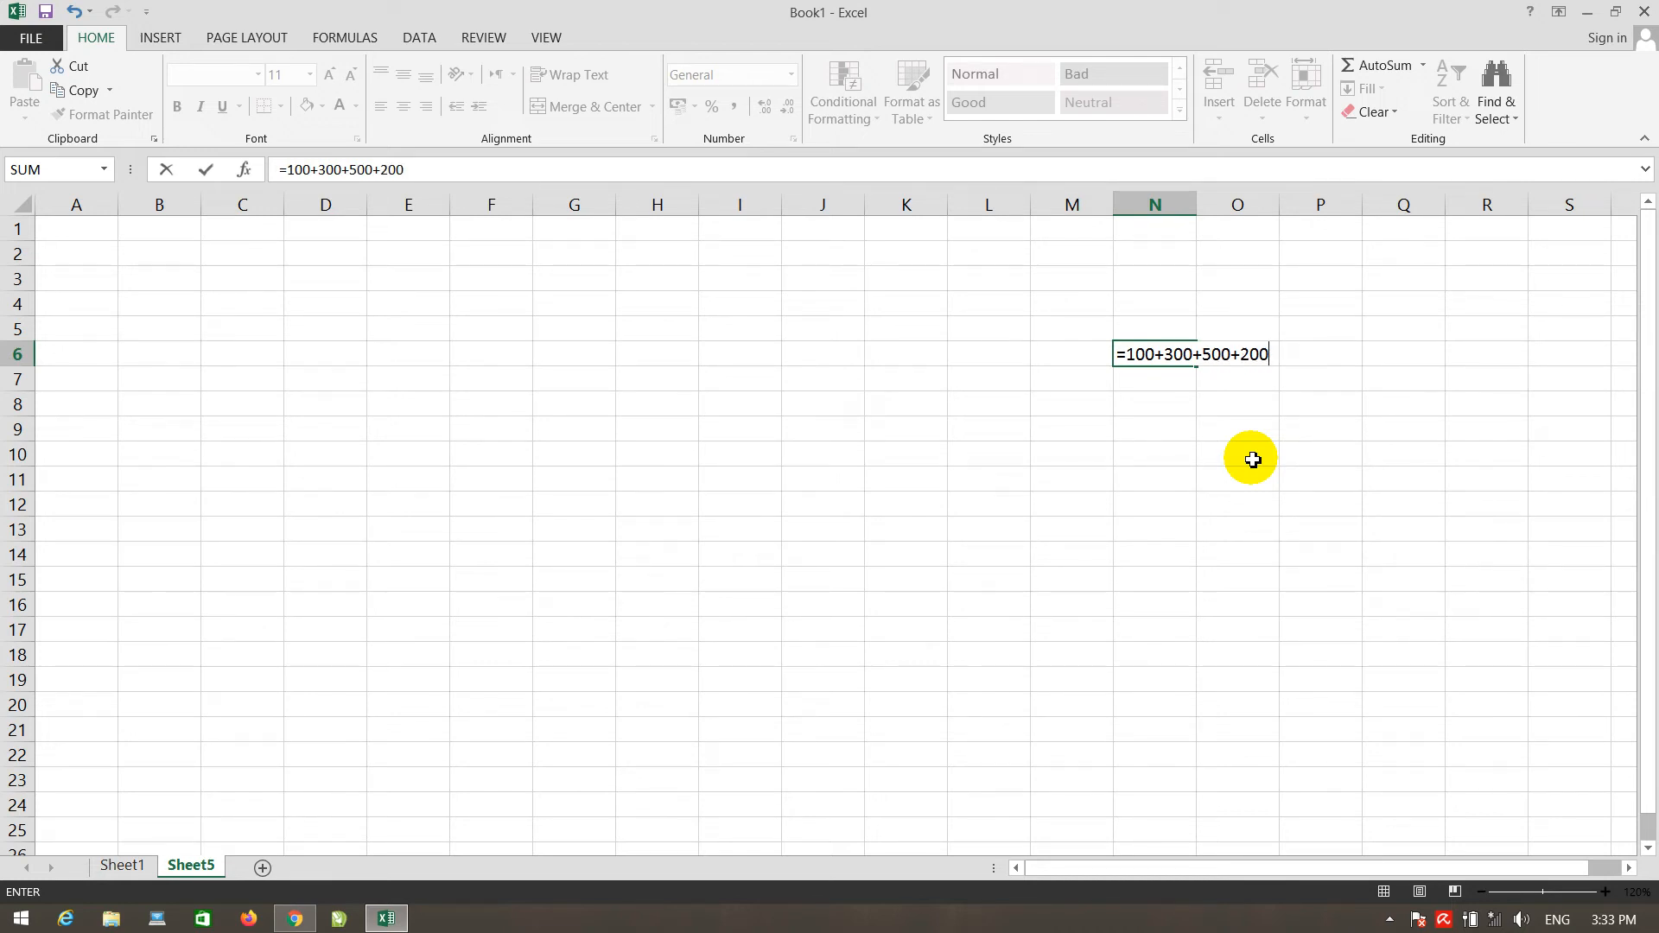
key("Return")
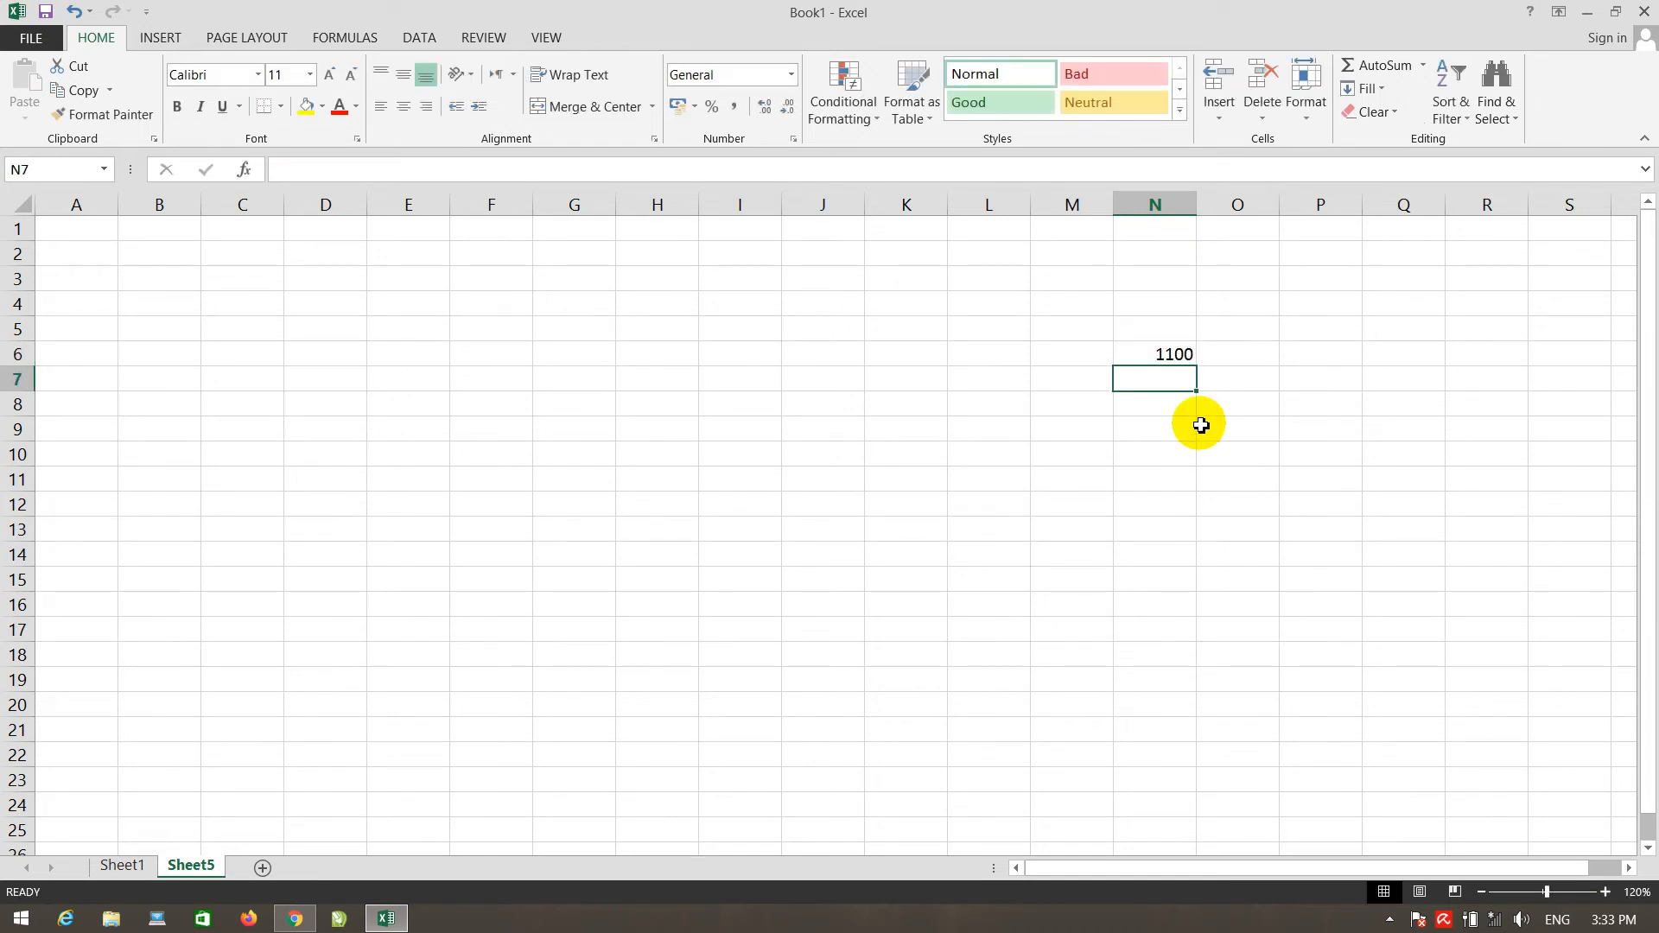
left_click(1174, 359)
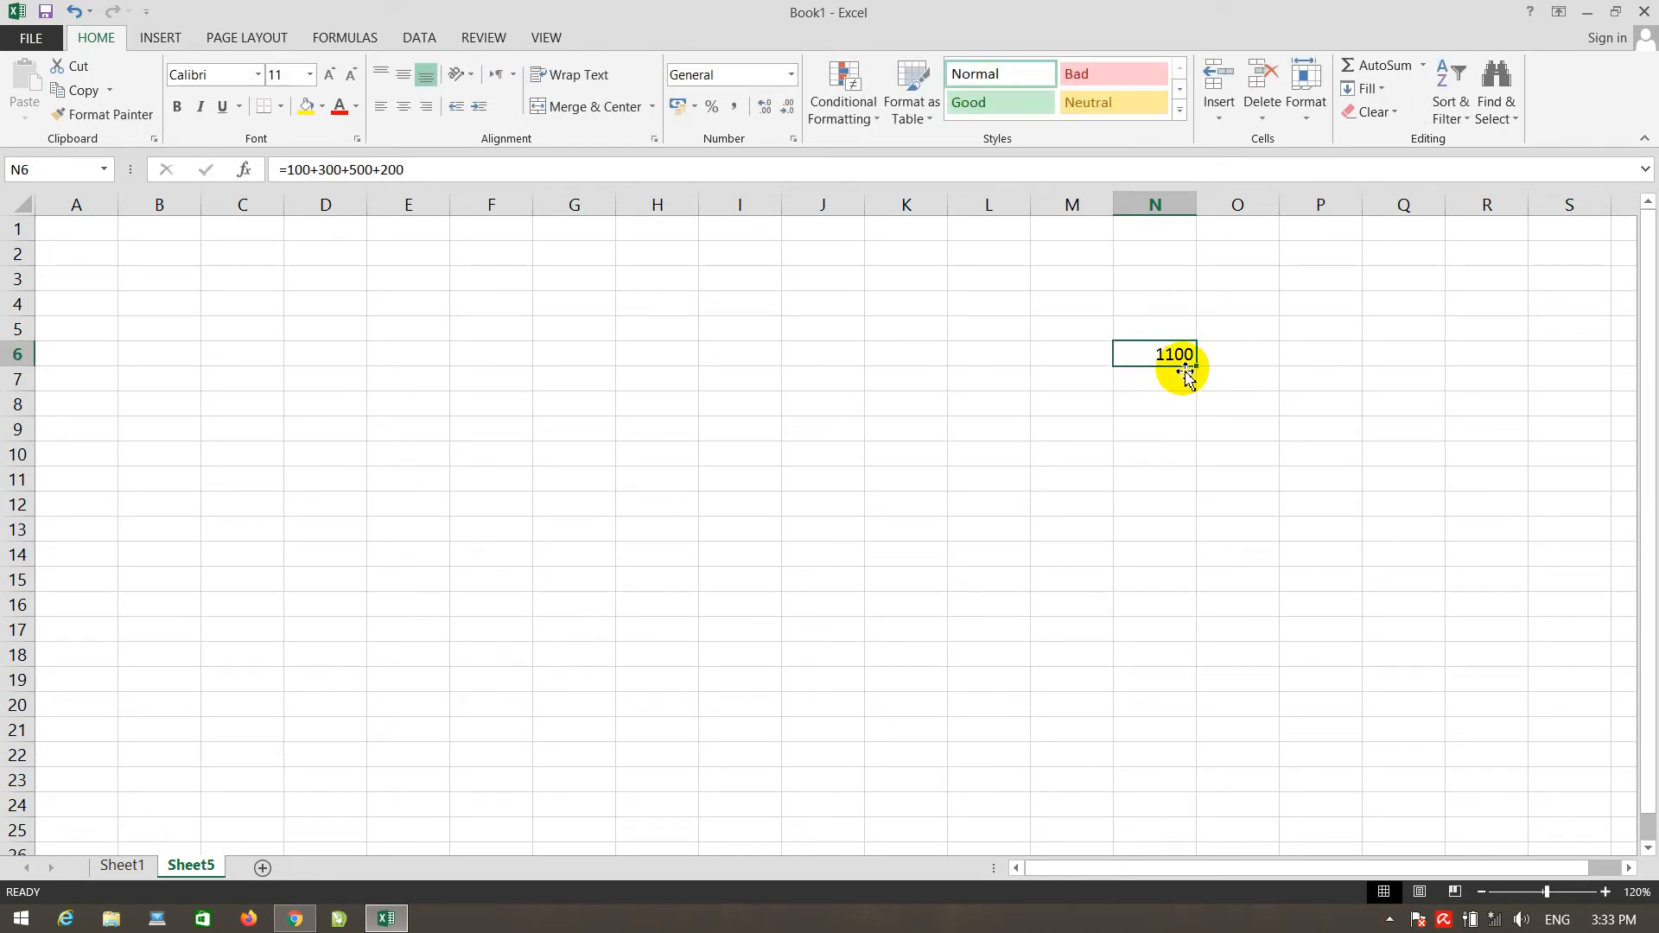
Step: Review the formula in cell N6, and enter =33+55+66+77 in cell G7, reselecting it to view its formula
left_click(1178, 427)
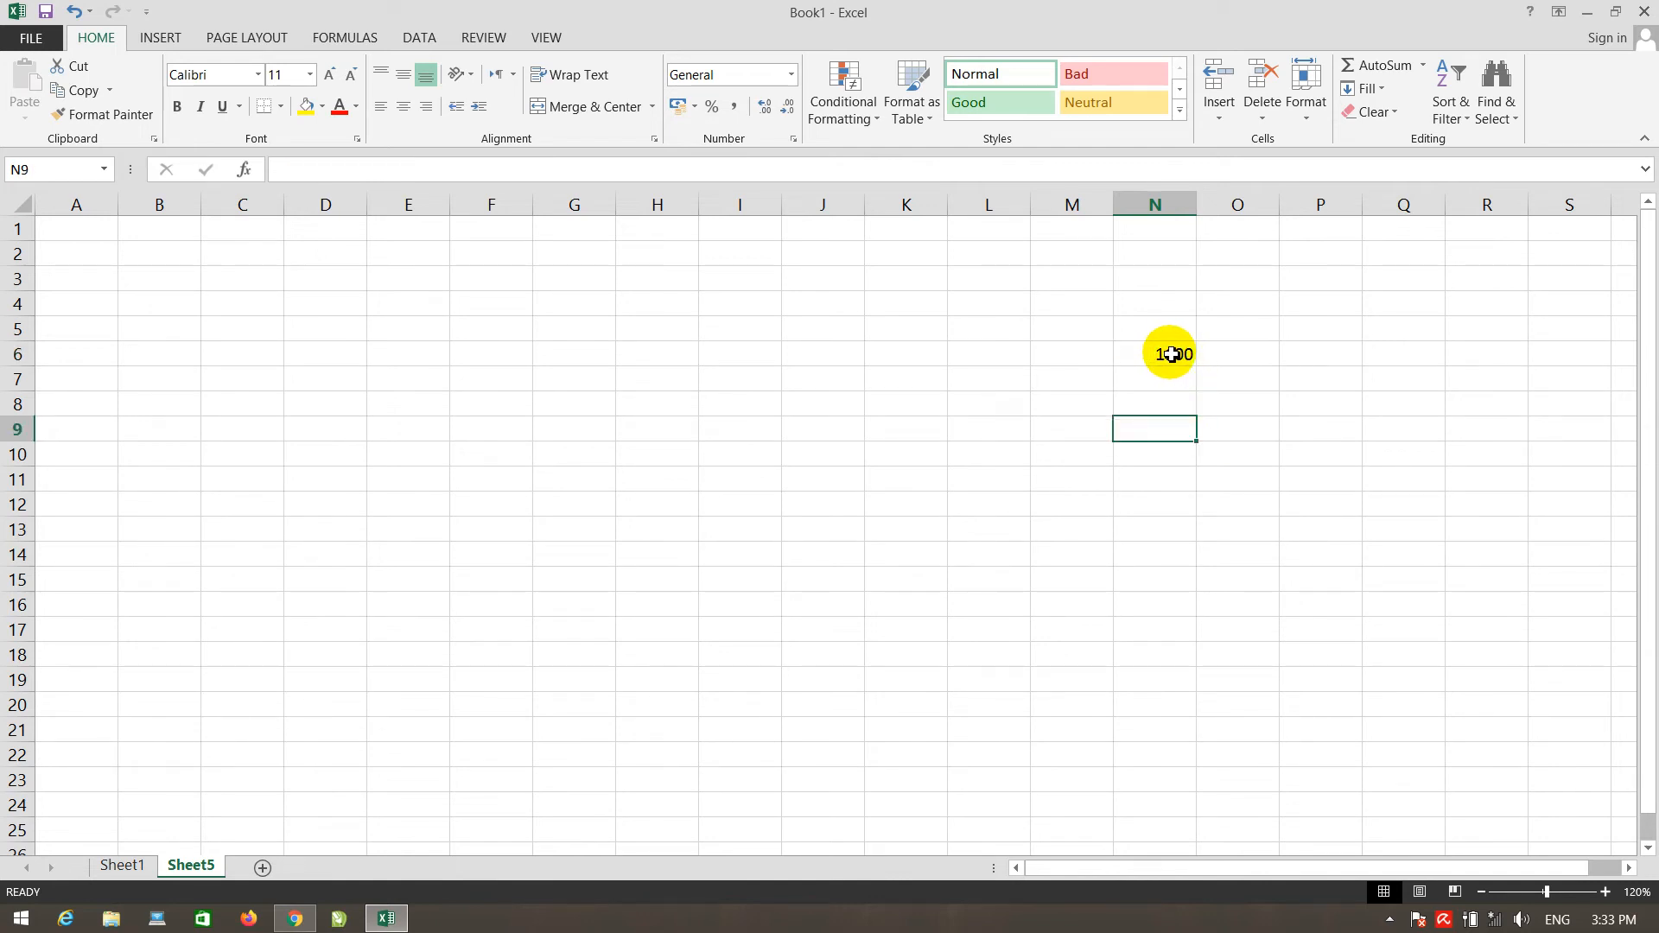
left_click(1184, 356)
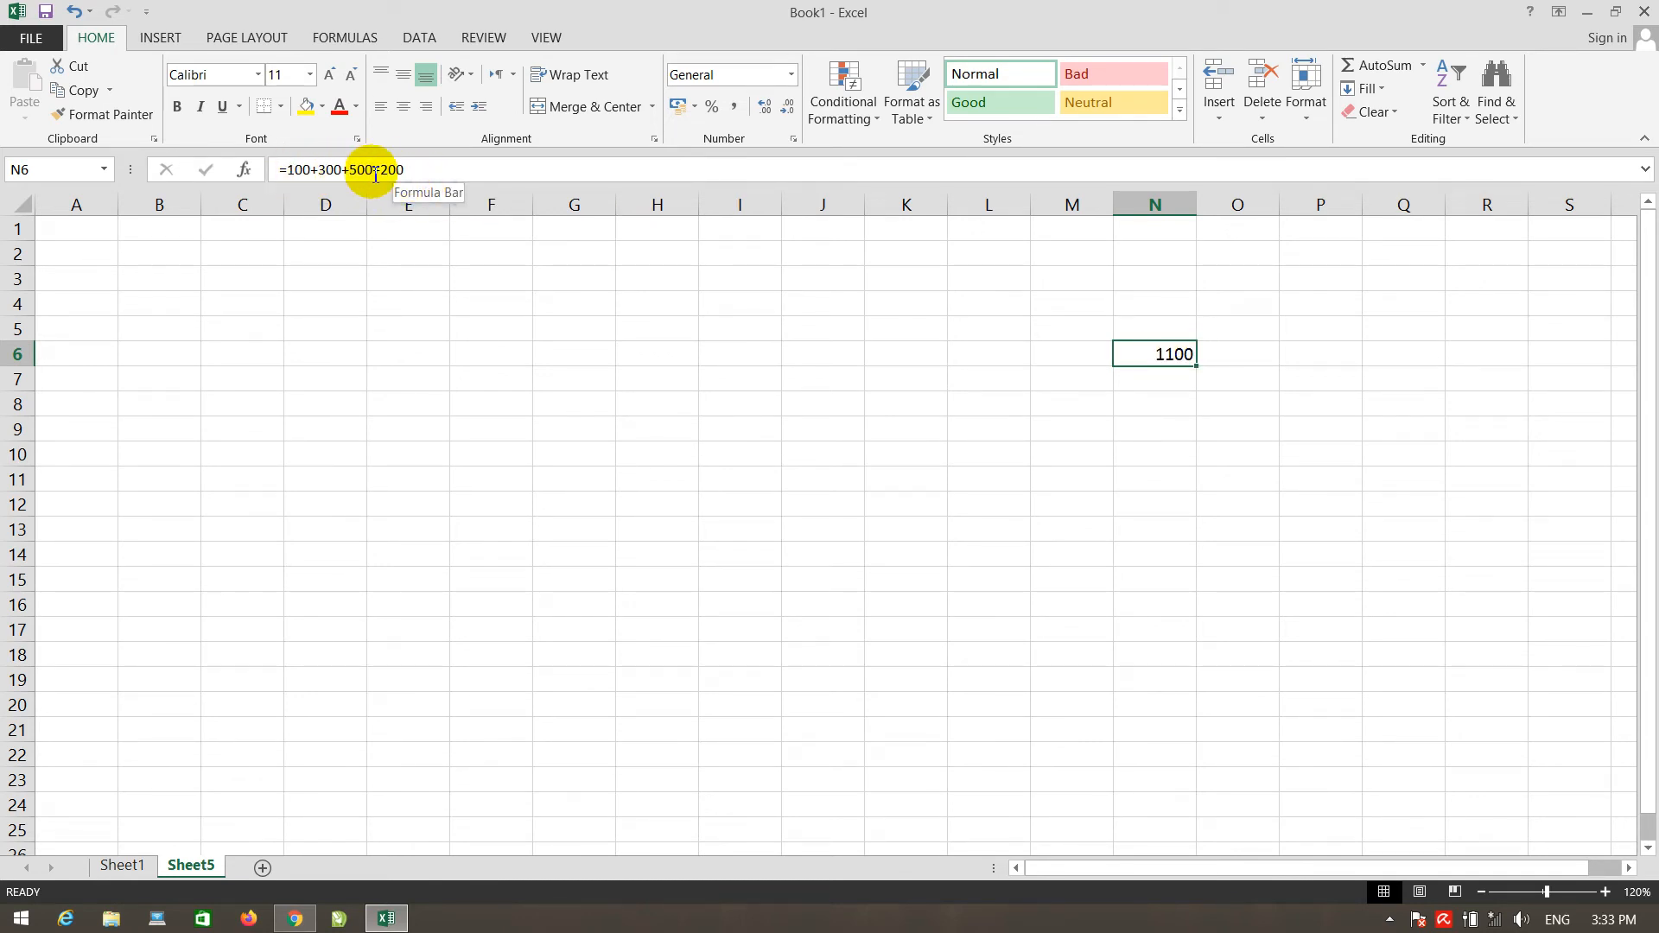
left_click(575, 377)
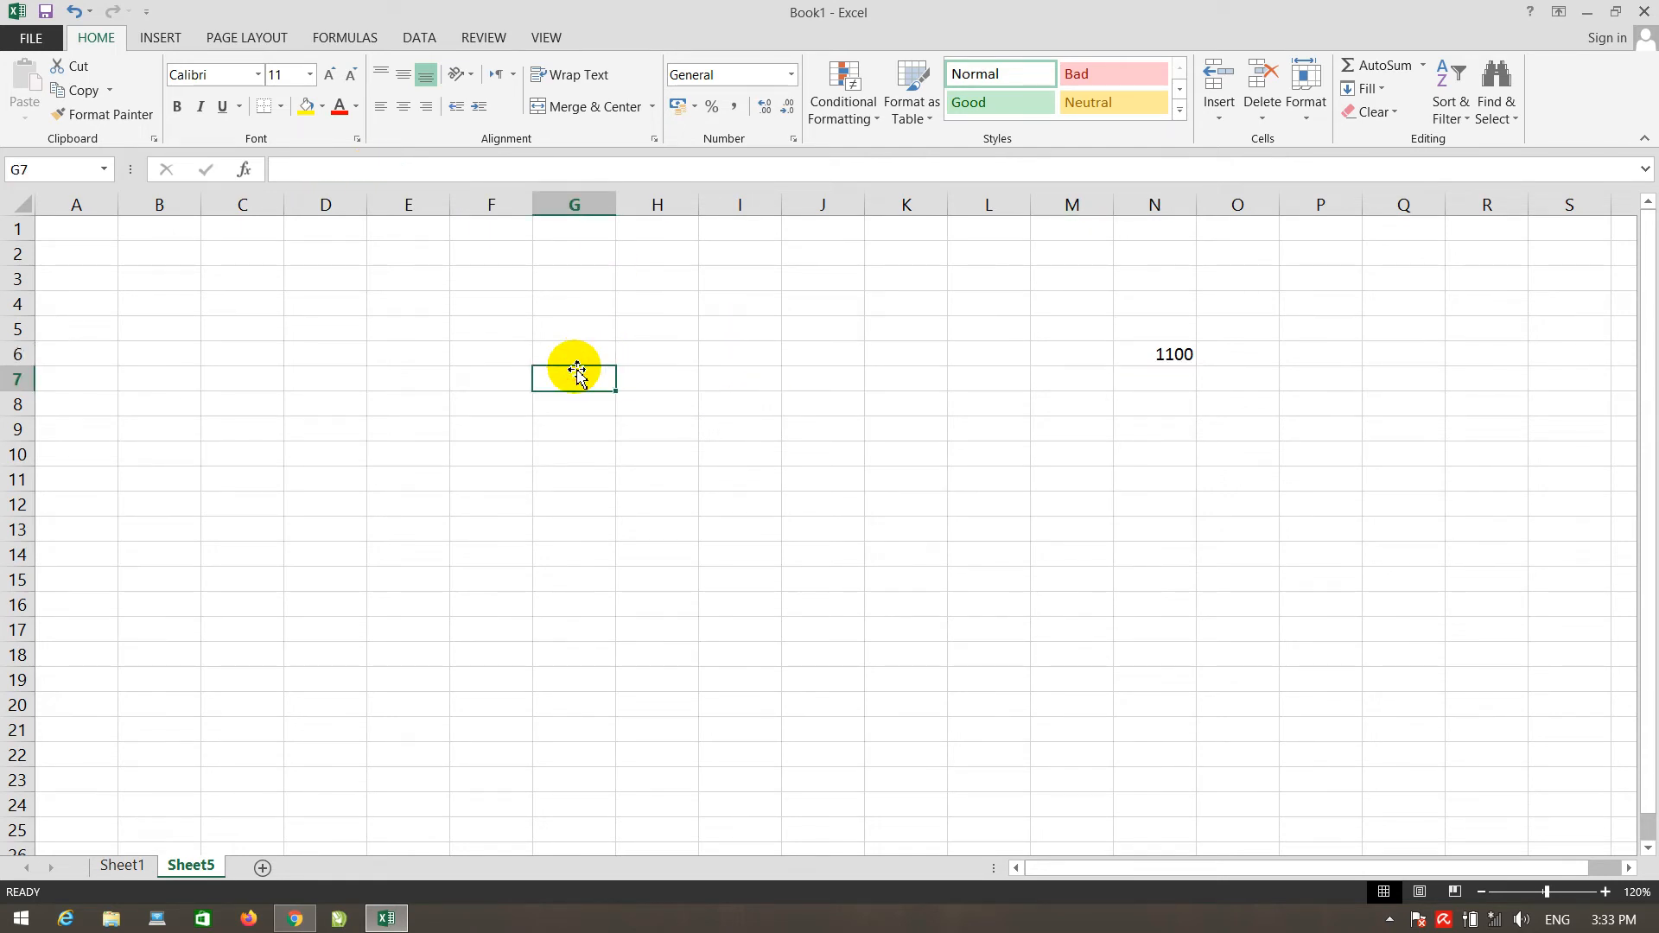
type("=33+55+")
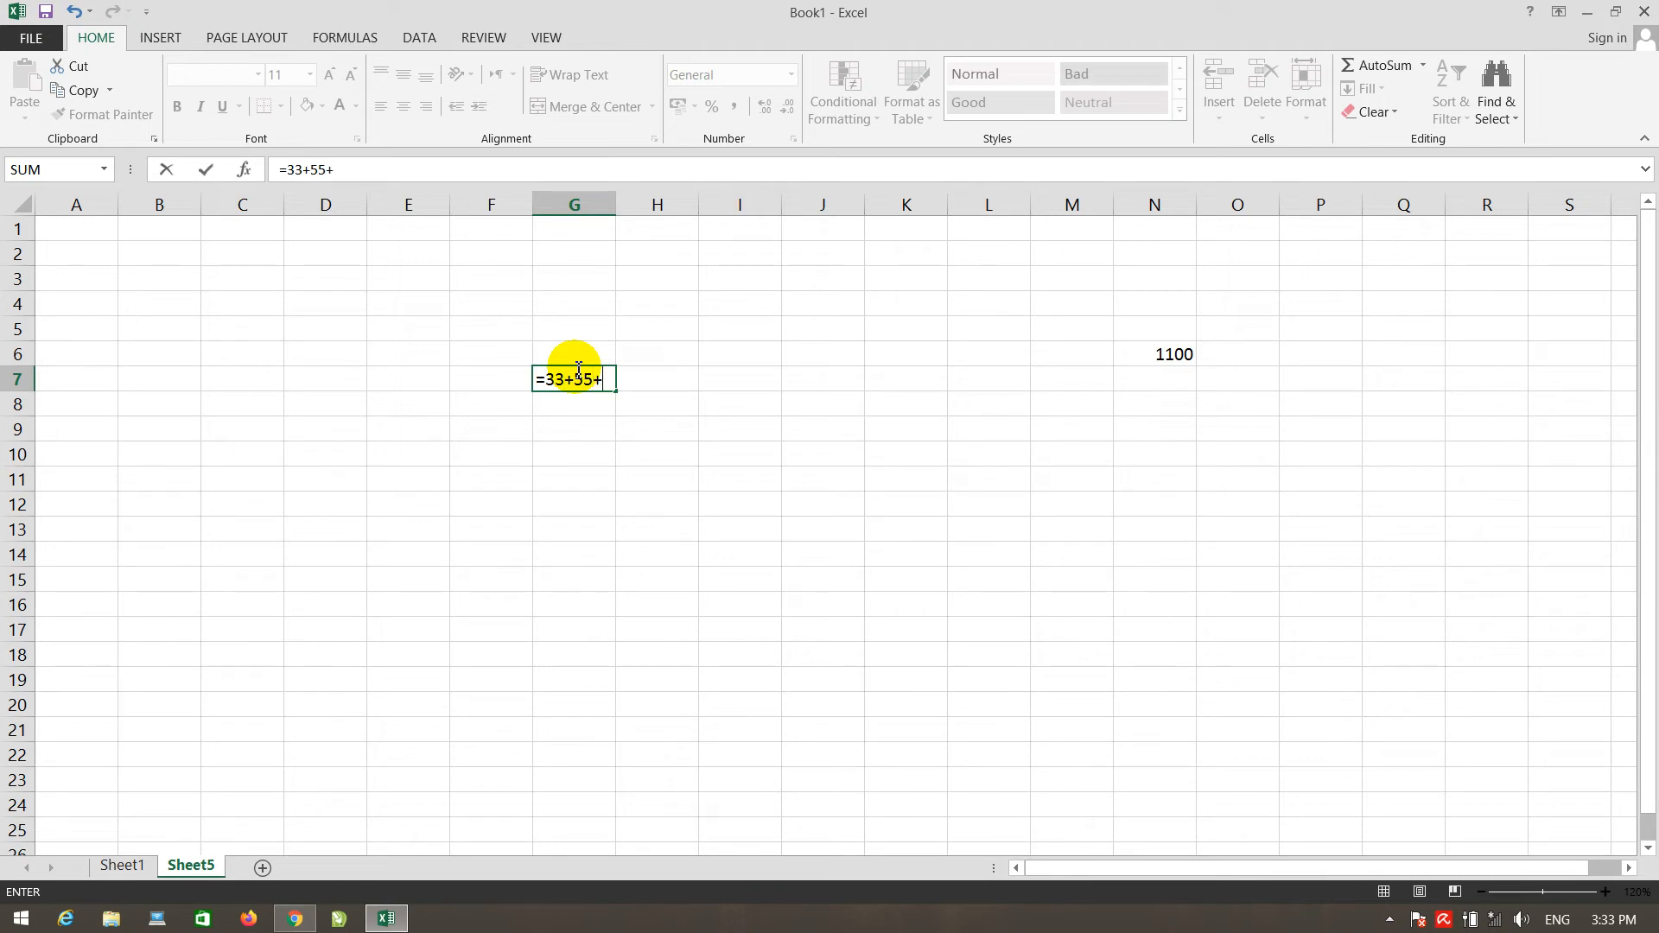
type("66+77")
key("Return")
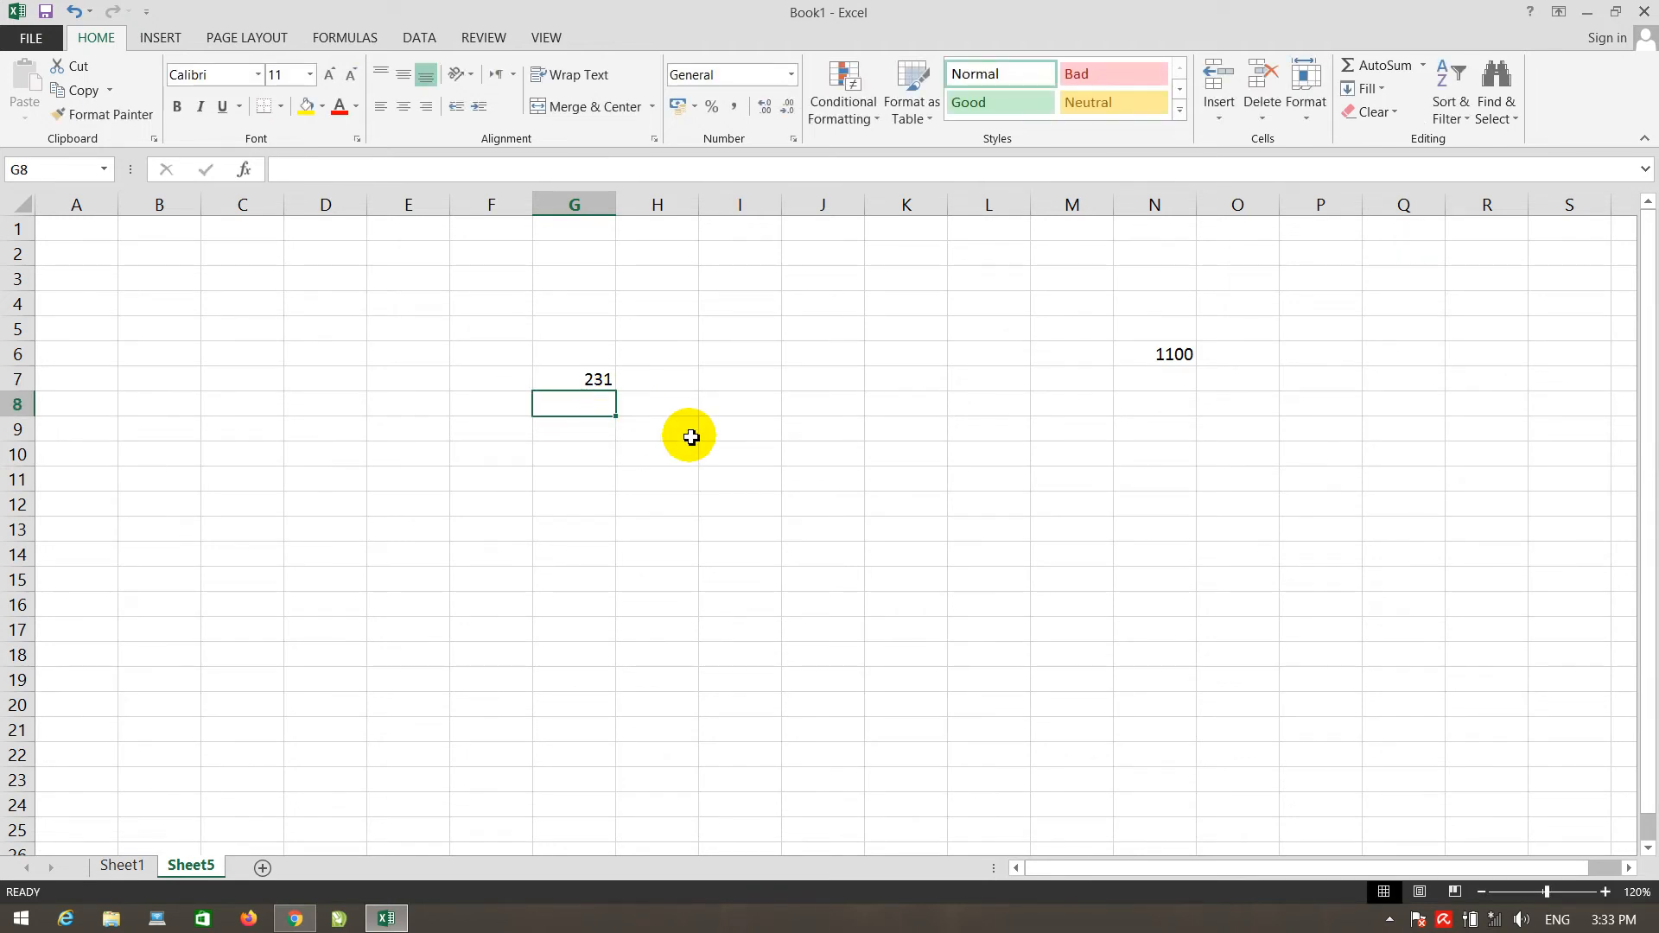
left_click(588, 380)
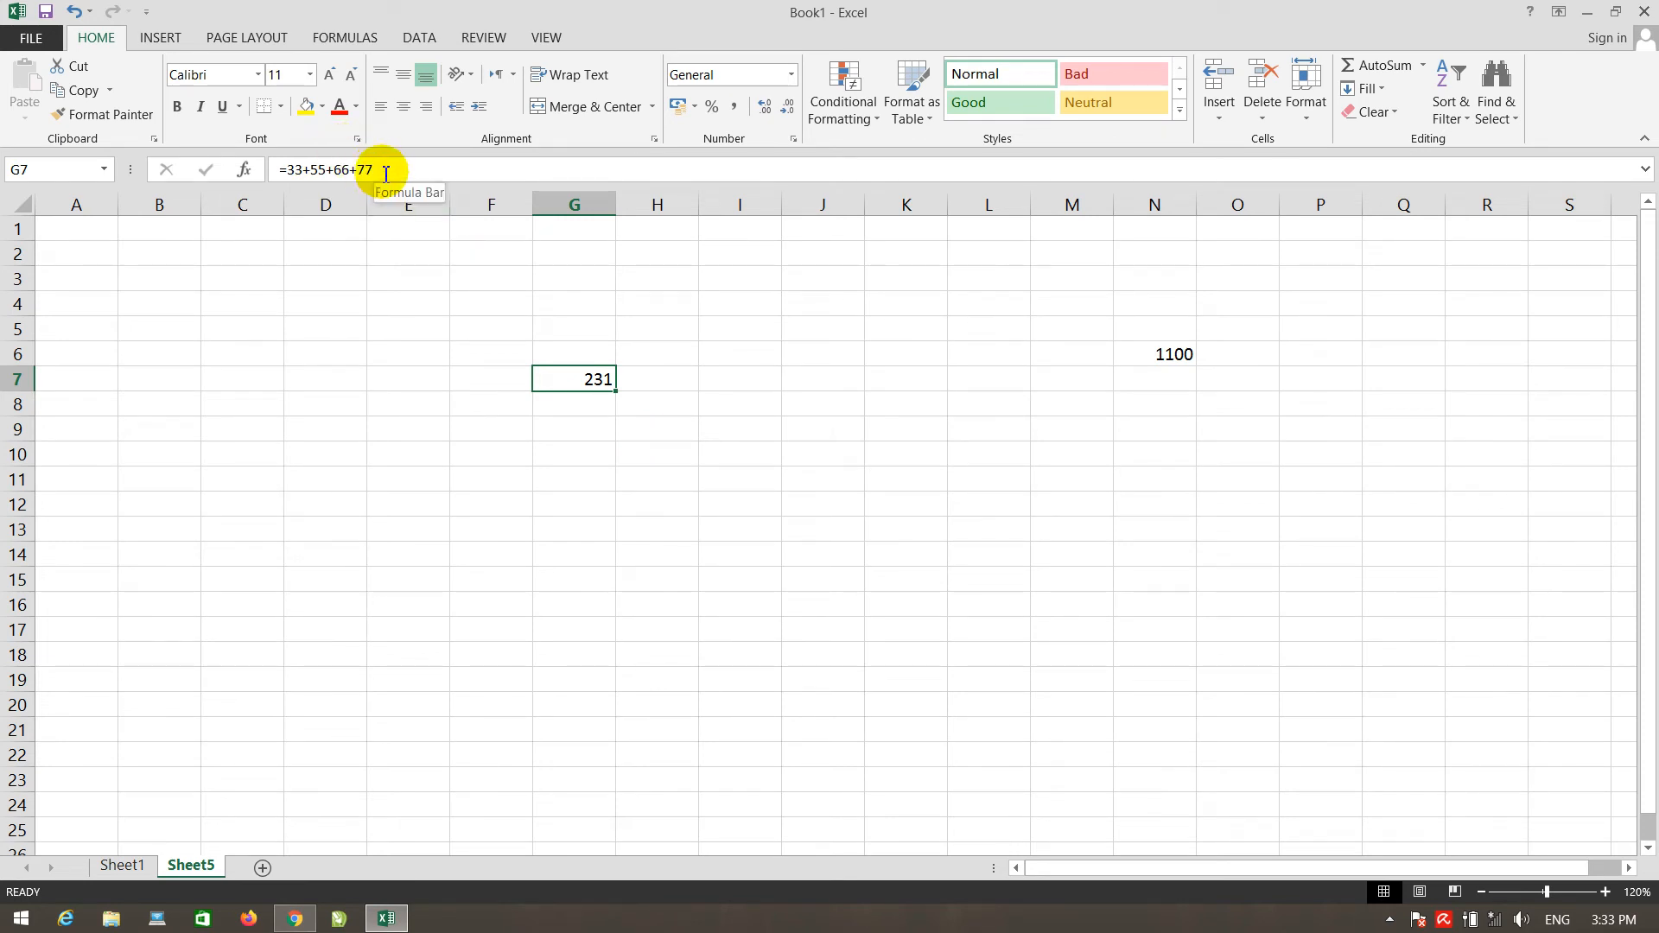
Step: Clear the contents of range G6:N11 and deselect it
left_click_drag(536, 345, 1197, 489)
key("Delete")
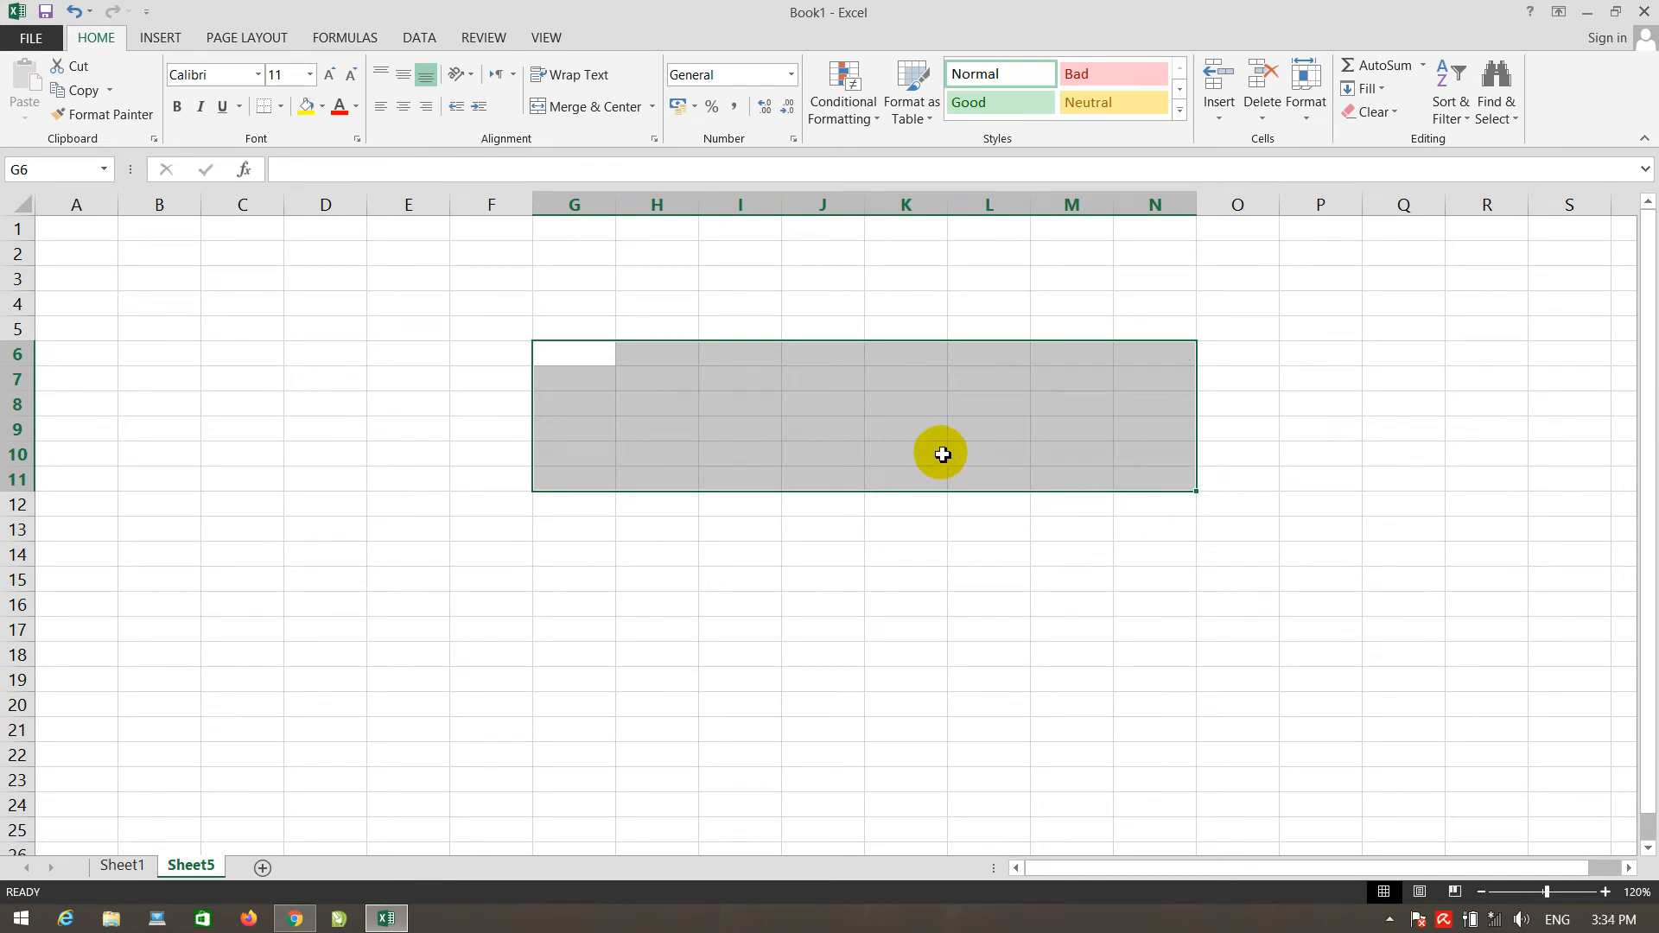
left_click(815, 407)
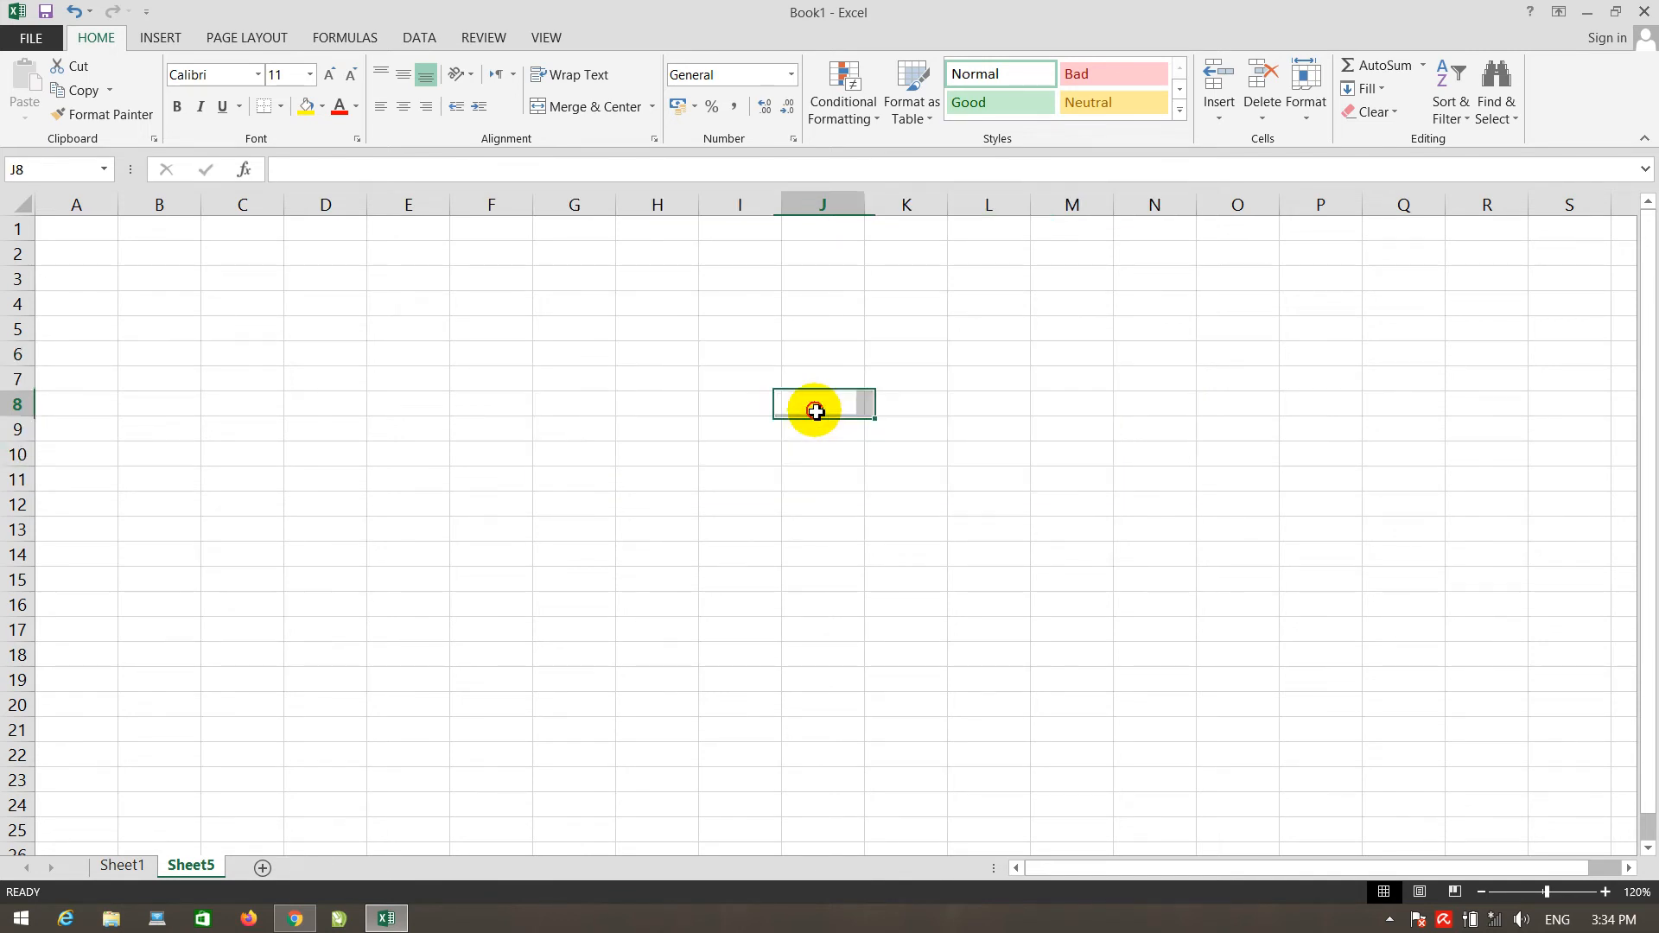
Step: Enter the numbers 1, 2 and 3 in cells E5 to E7
left_click(426, 330)
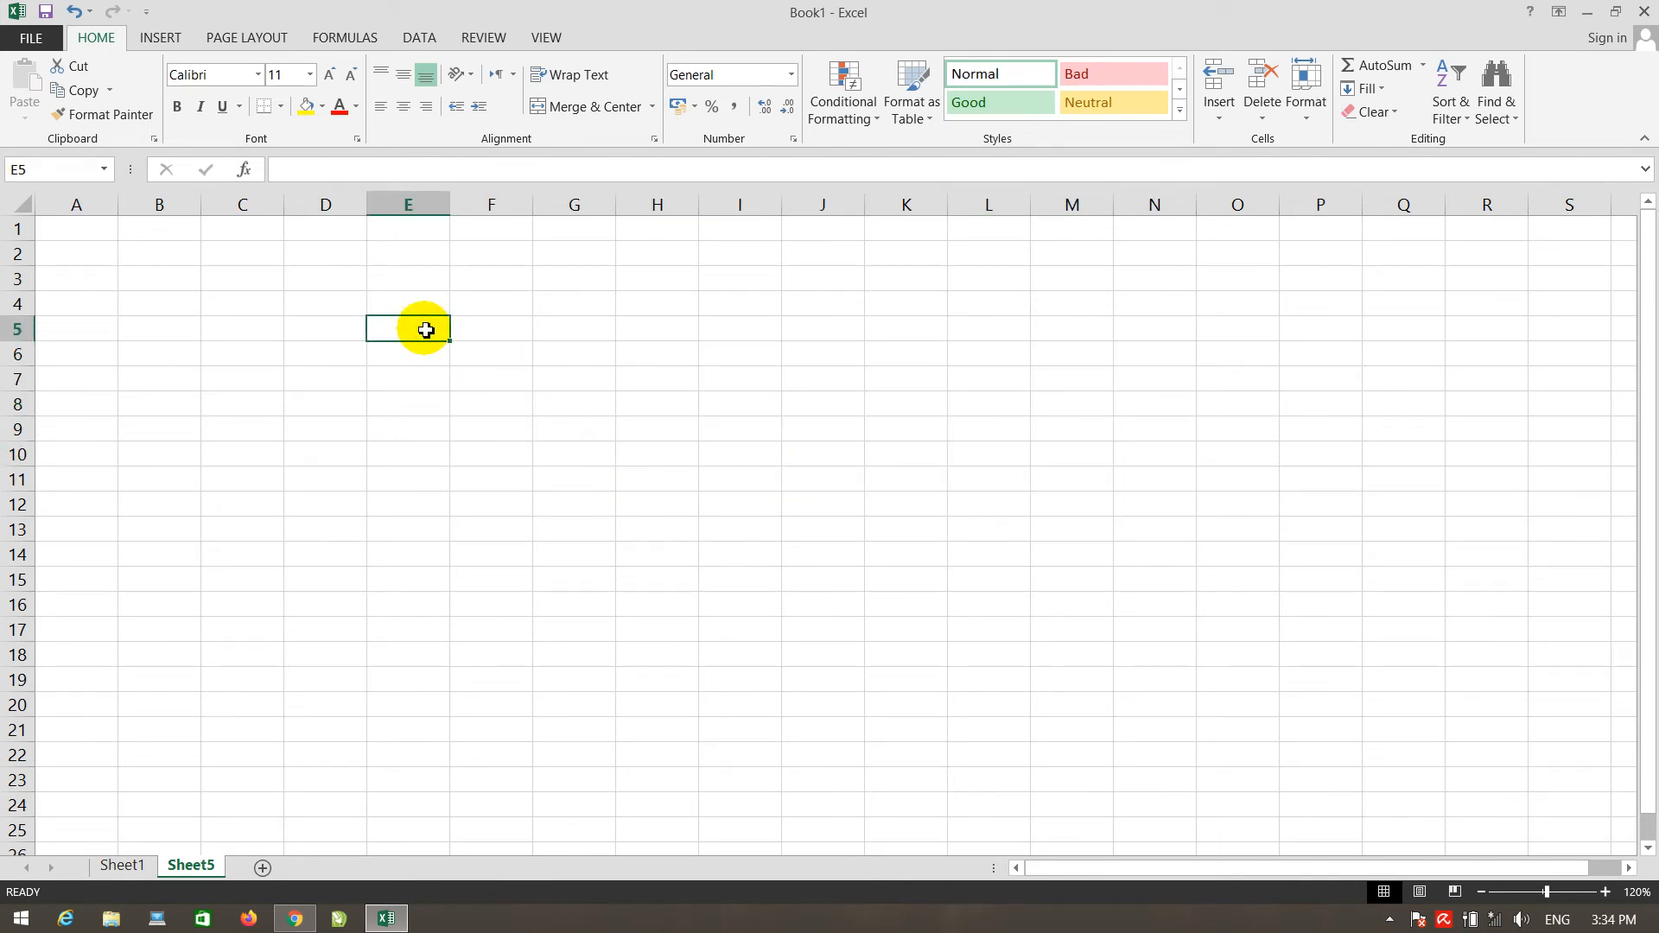
type("1")
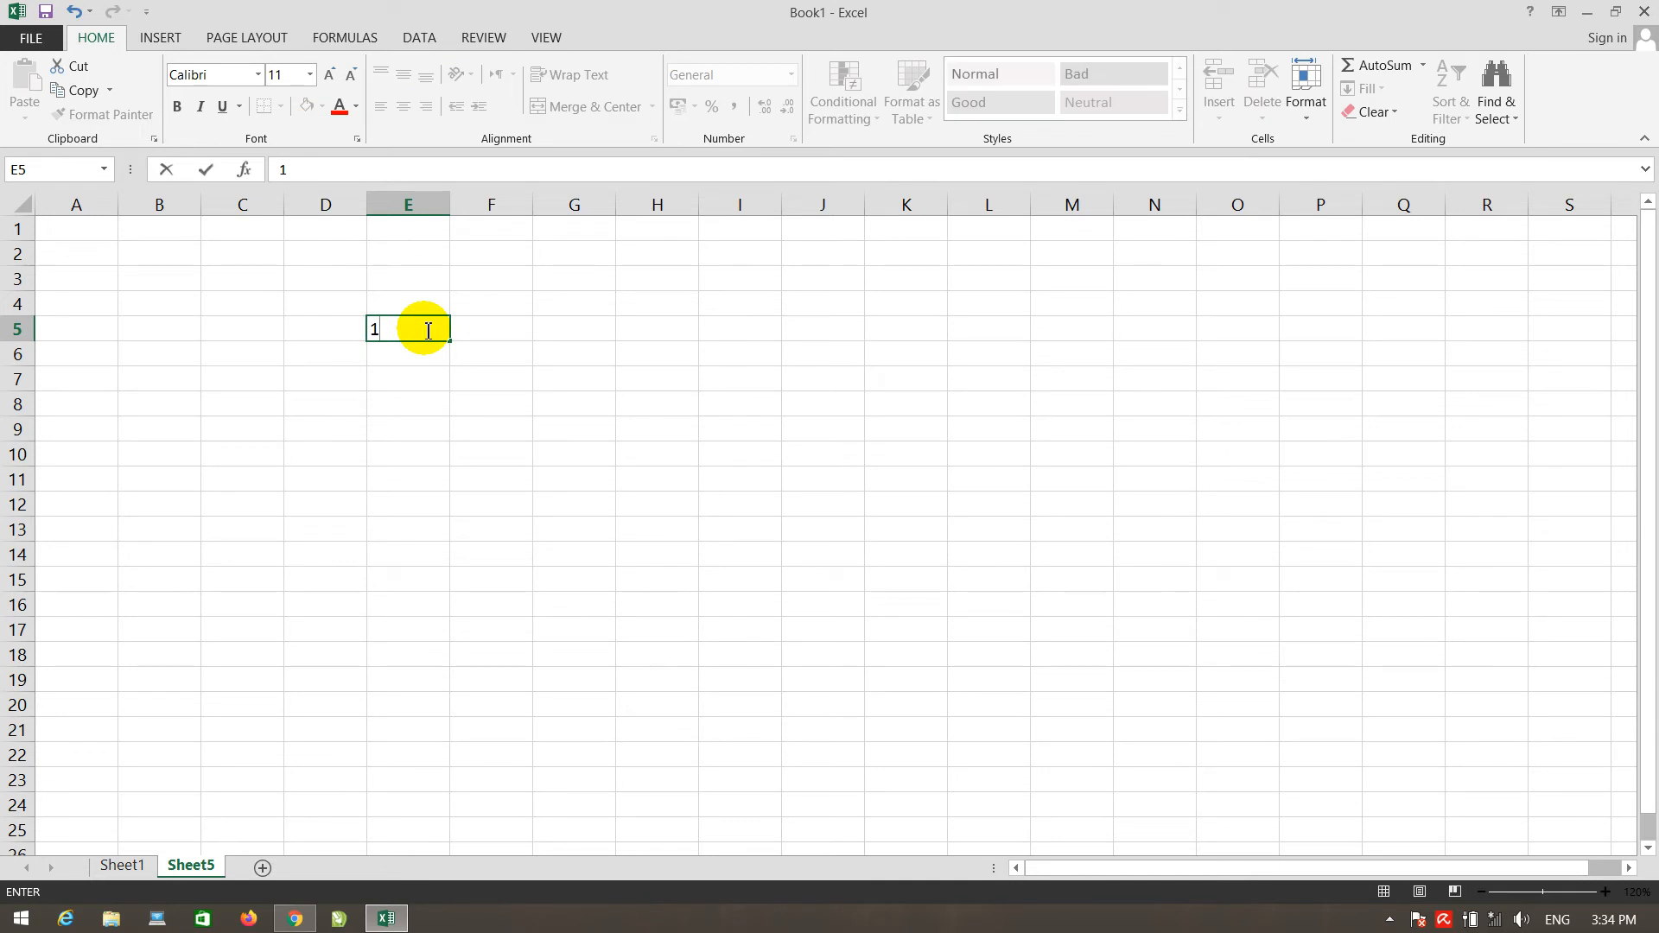
key("Return")
type("2")
key("Return")
type("3")
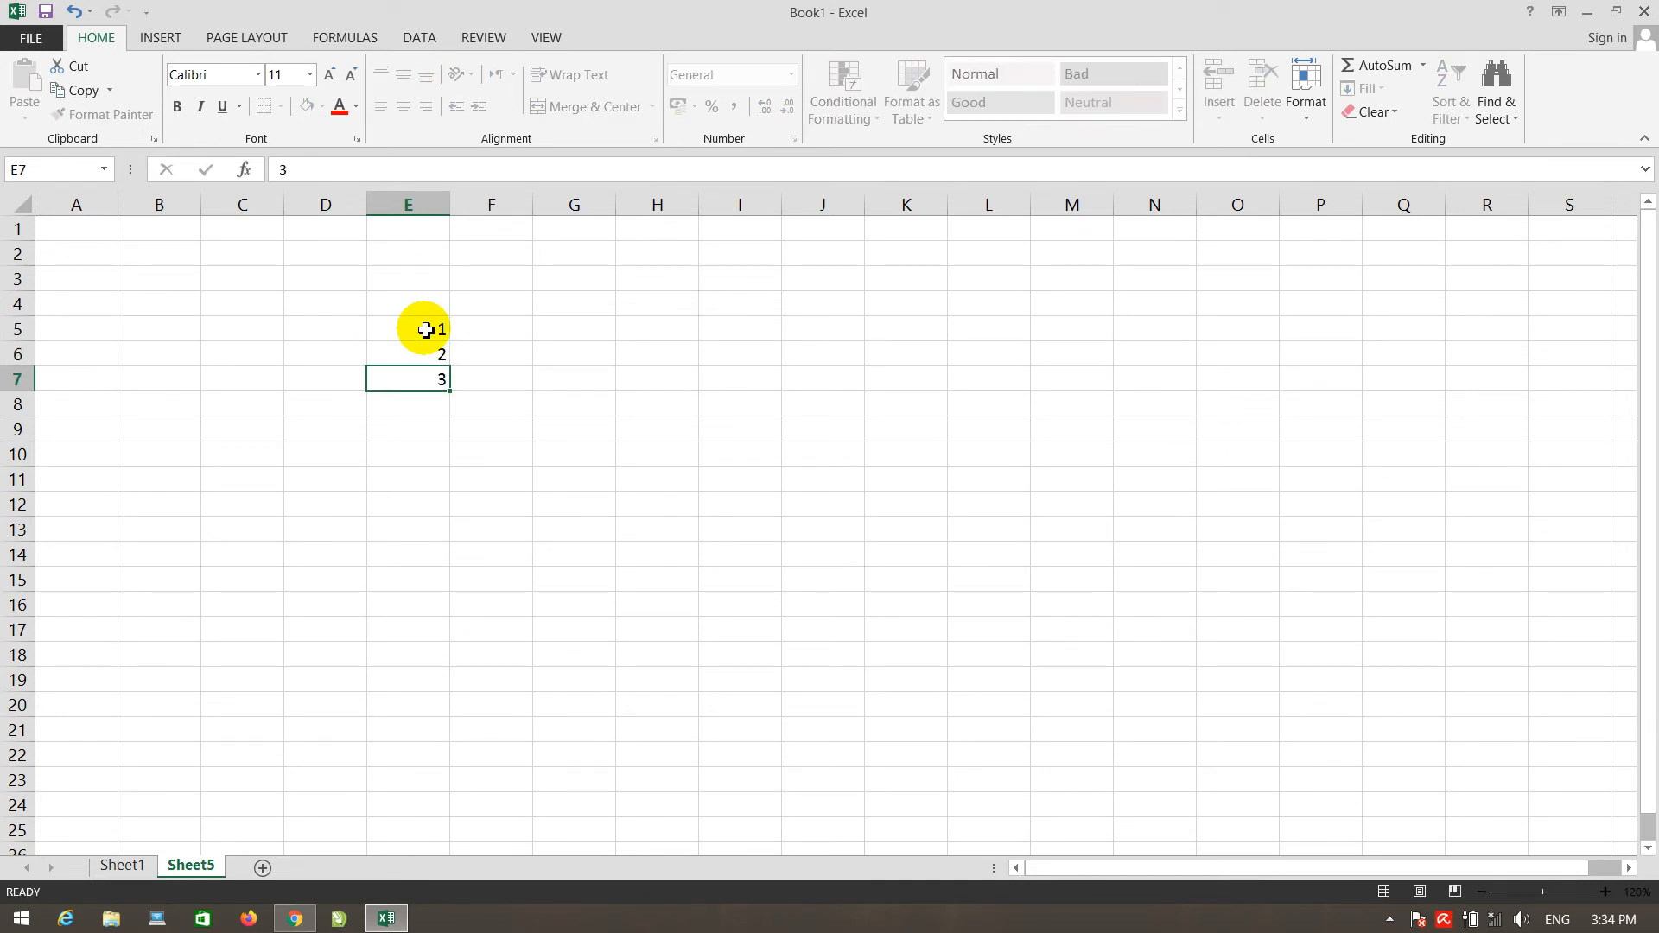
key("Return")
Step: Go through the numbered cells E5, E6 and E7 one by one and clear the content of E7
left_click(432, 331)
left_click(433, 355)
left_click(432, 378)
left_click(508, 404)
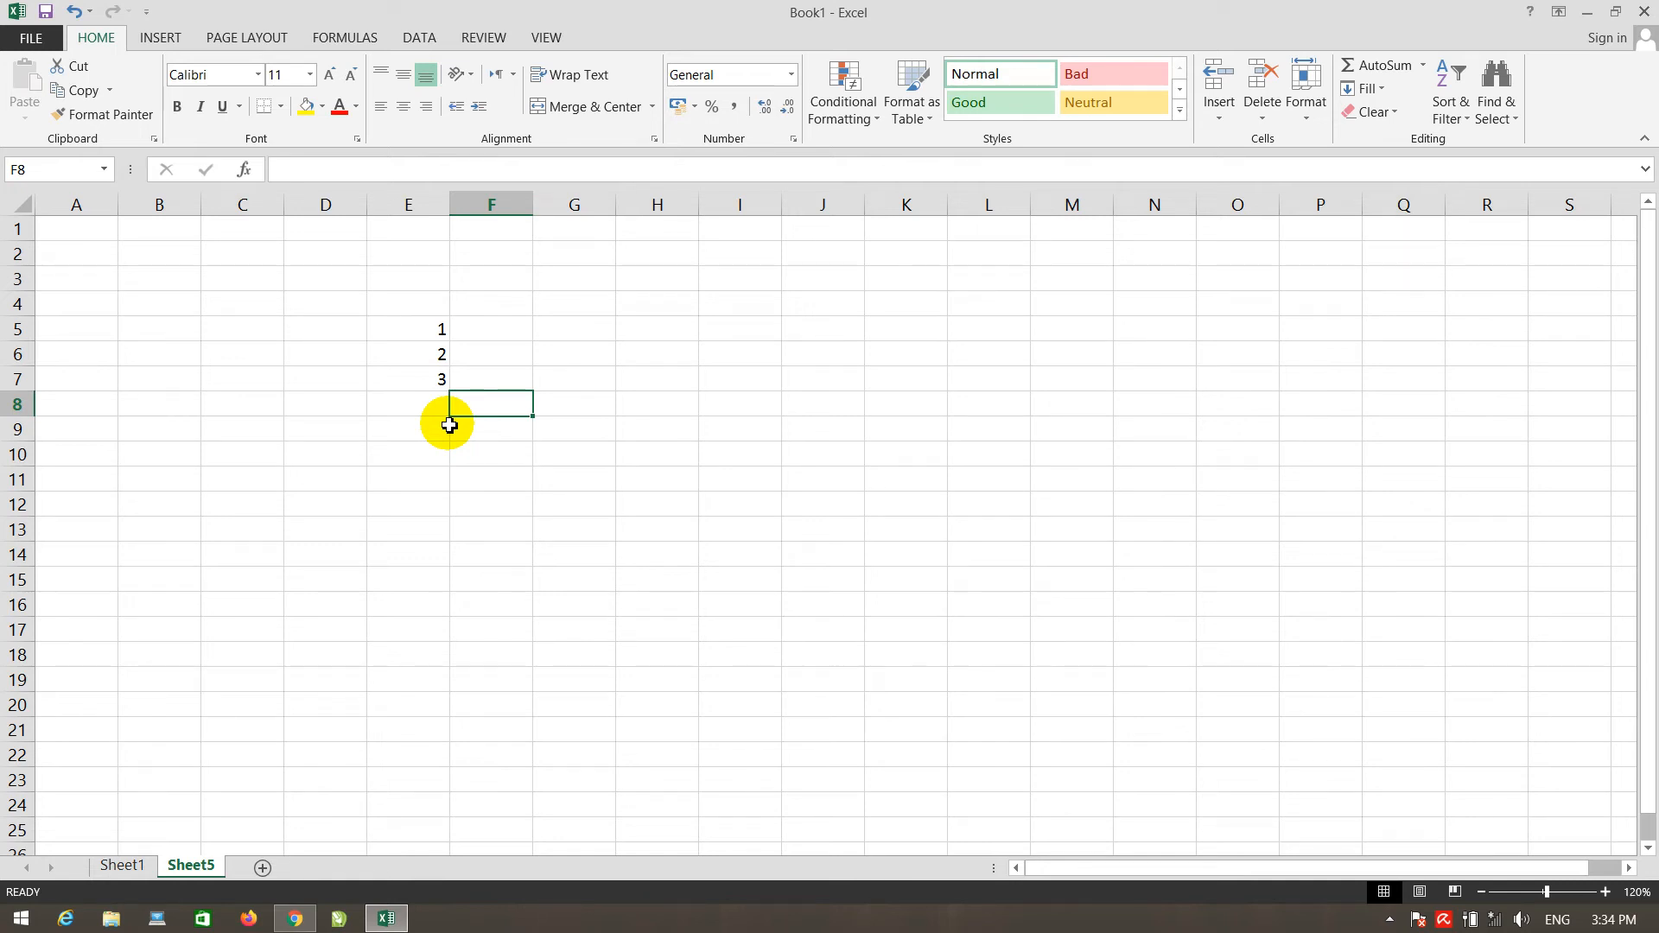
left_click(433, 324)
left_click(433, 353)
left_click(430, 378)
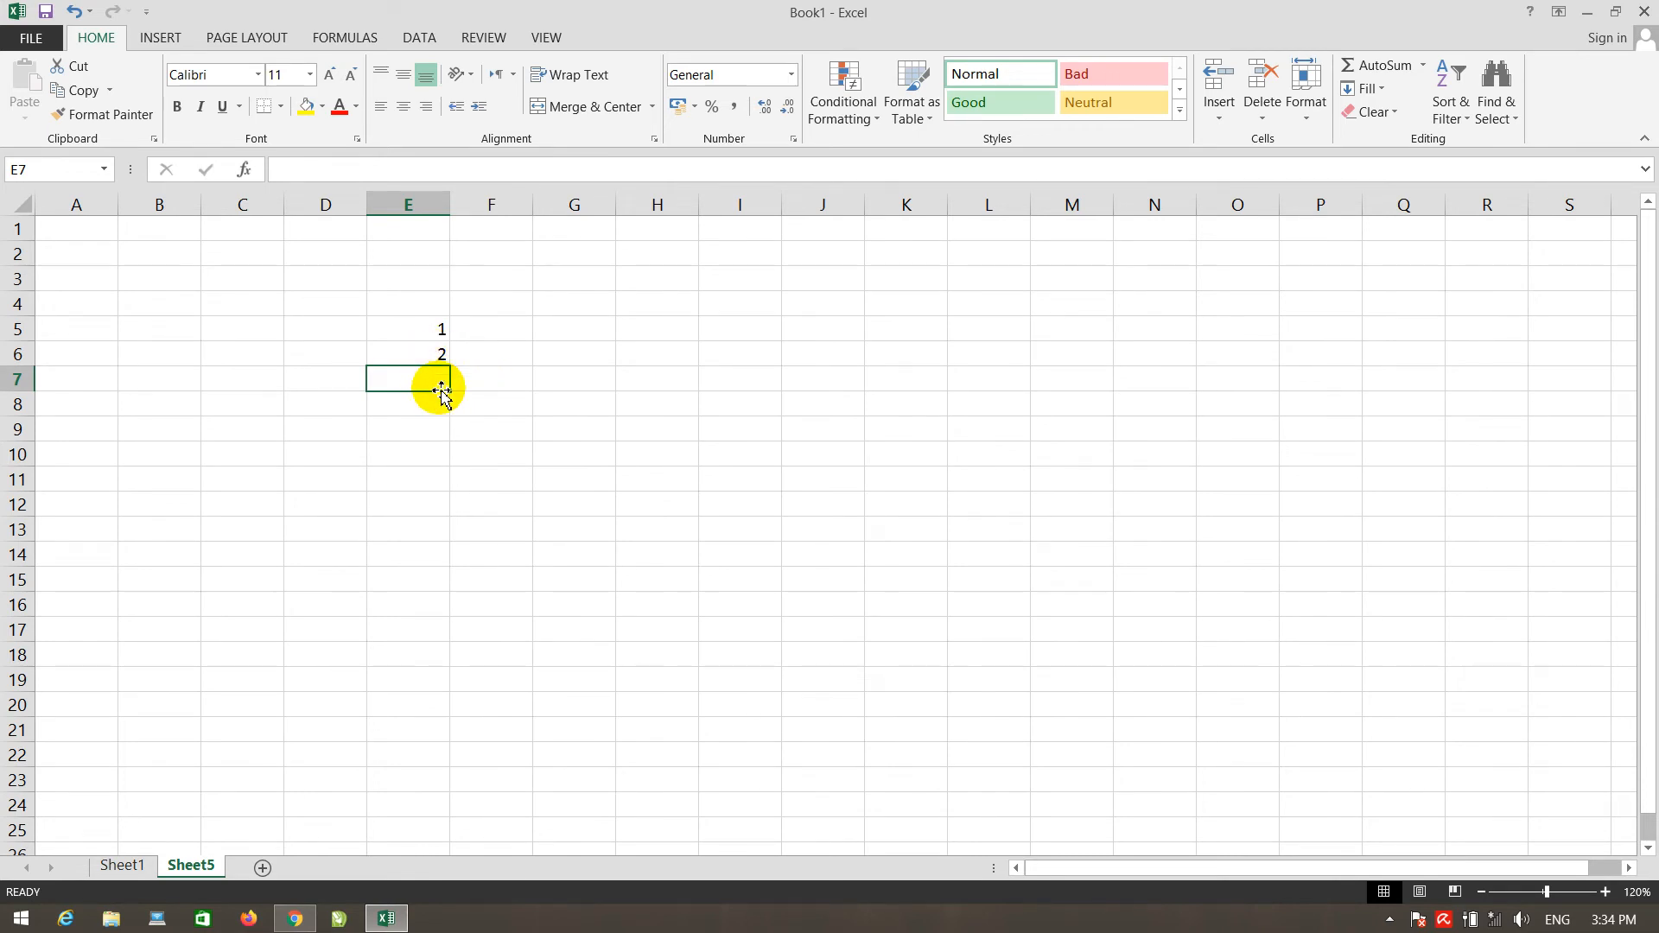
Step: Select E5:E6 and fill the number series down column E to cell E32
left_click(471, 333)
left_click_drag(431, 332, 430, 350)
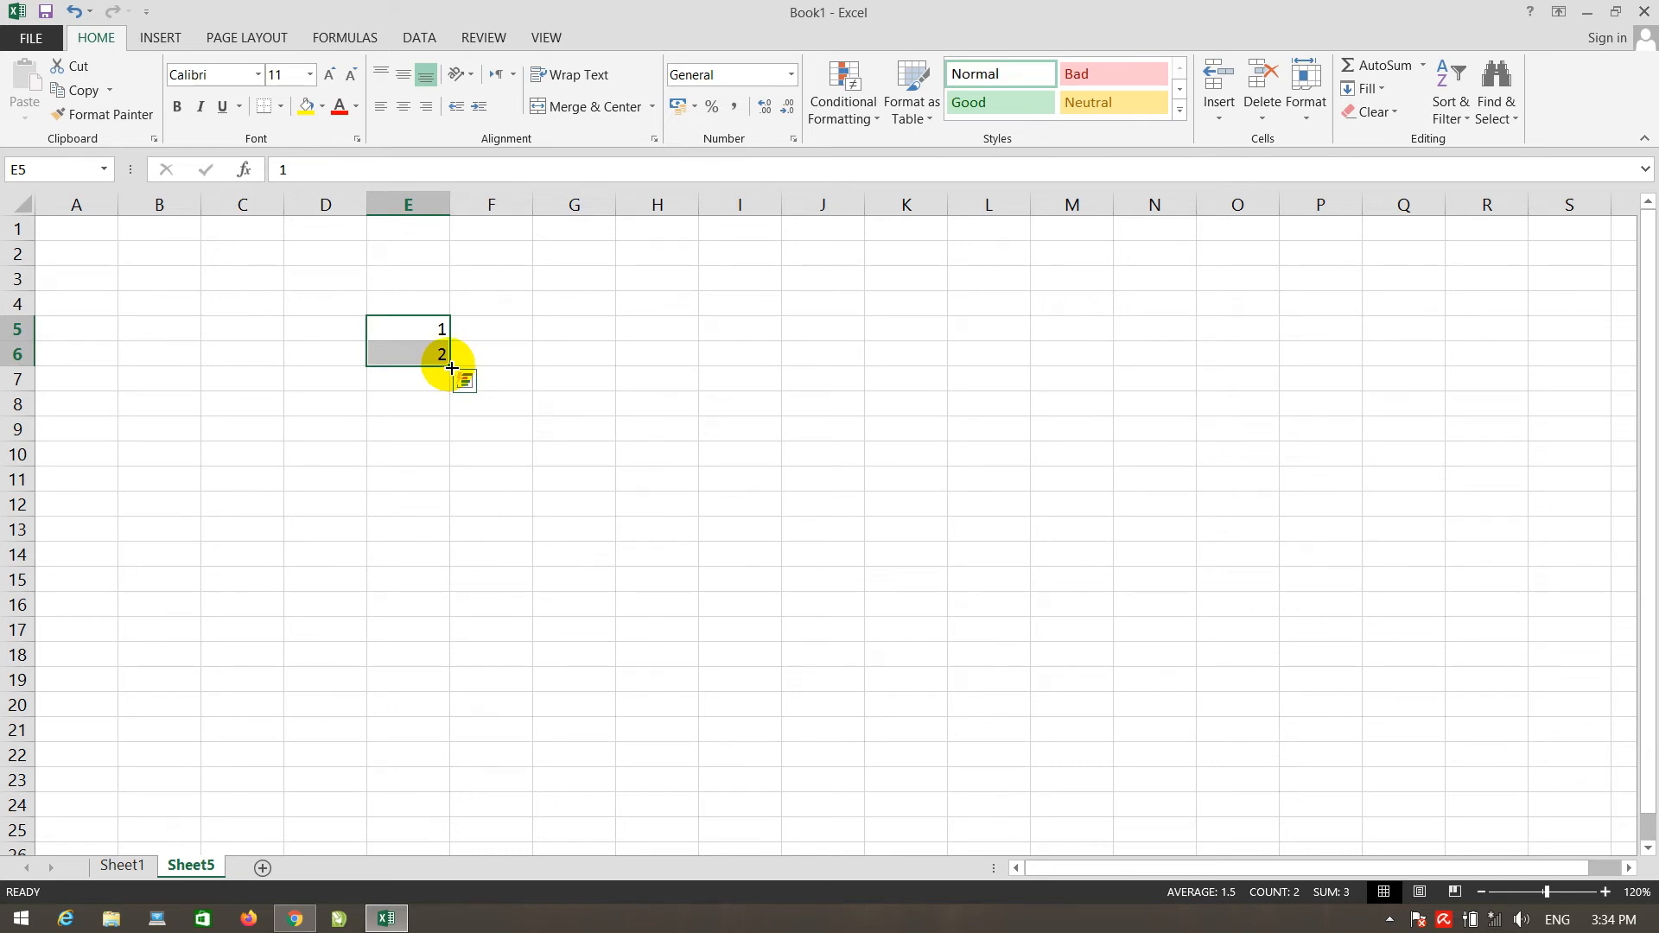
left_click_drag(451, 368, 442, 804)
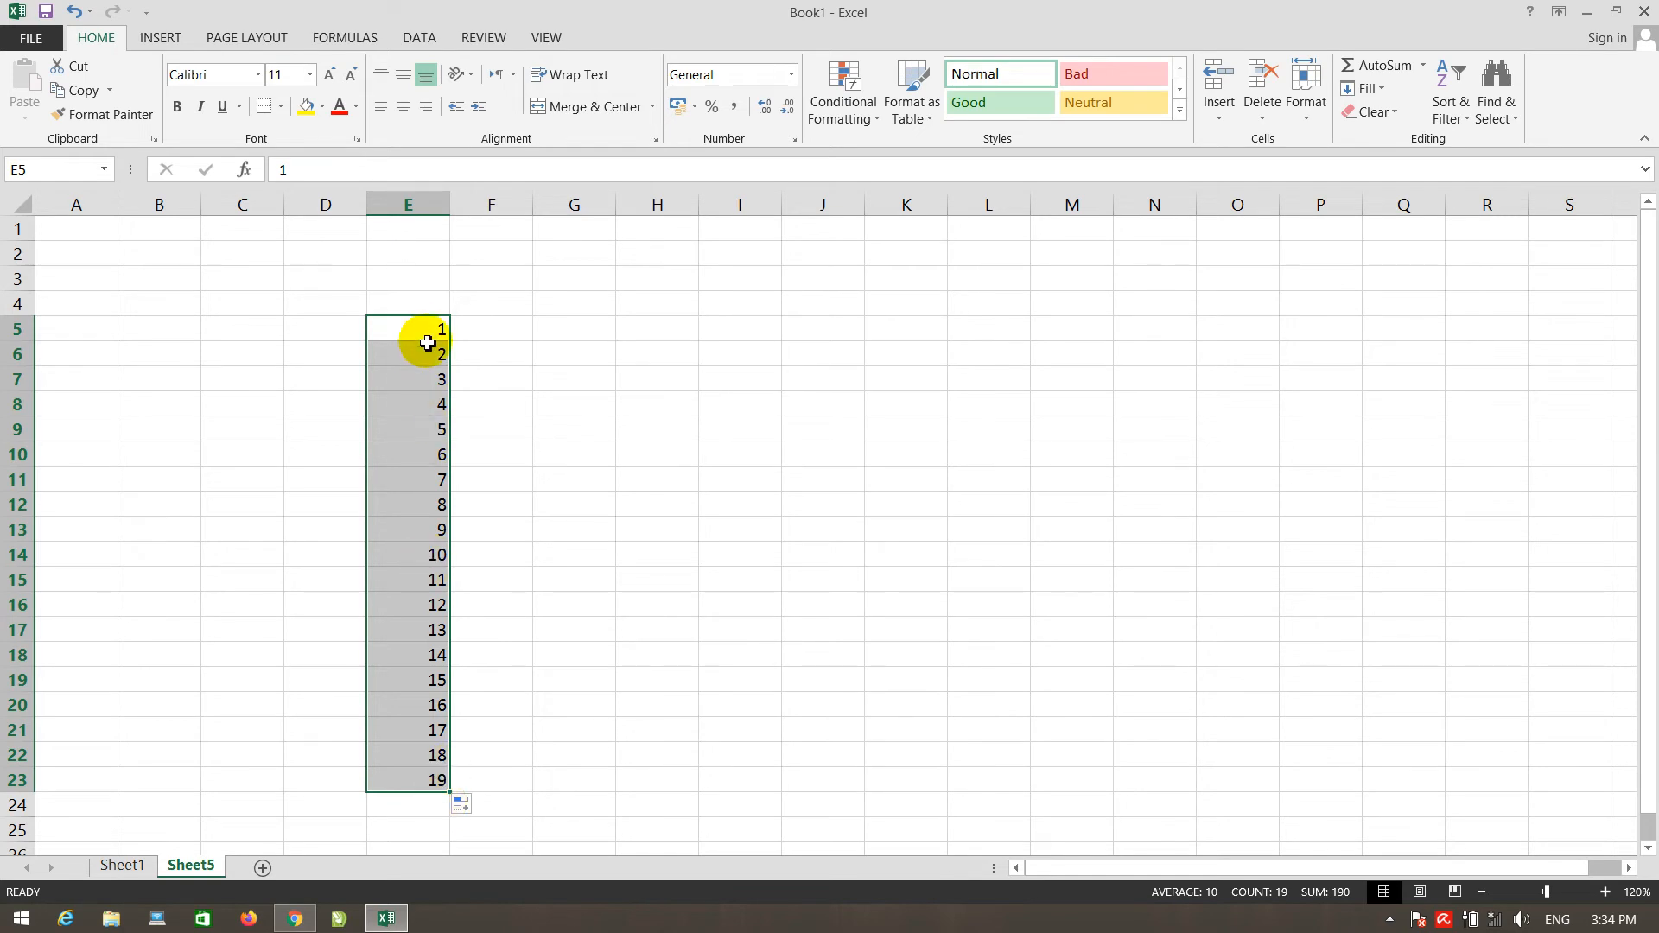
mouse_move(455, 795)
left_mouse_down()
mouse_move(444, 858)
mouse_move(449, 802)
left_mouse_up()
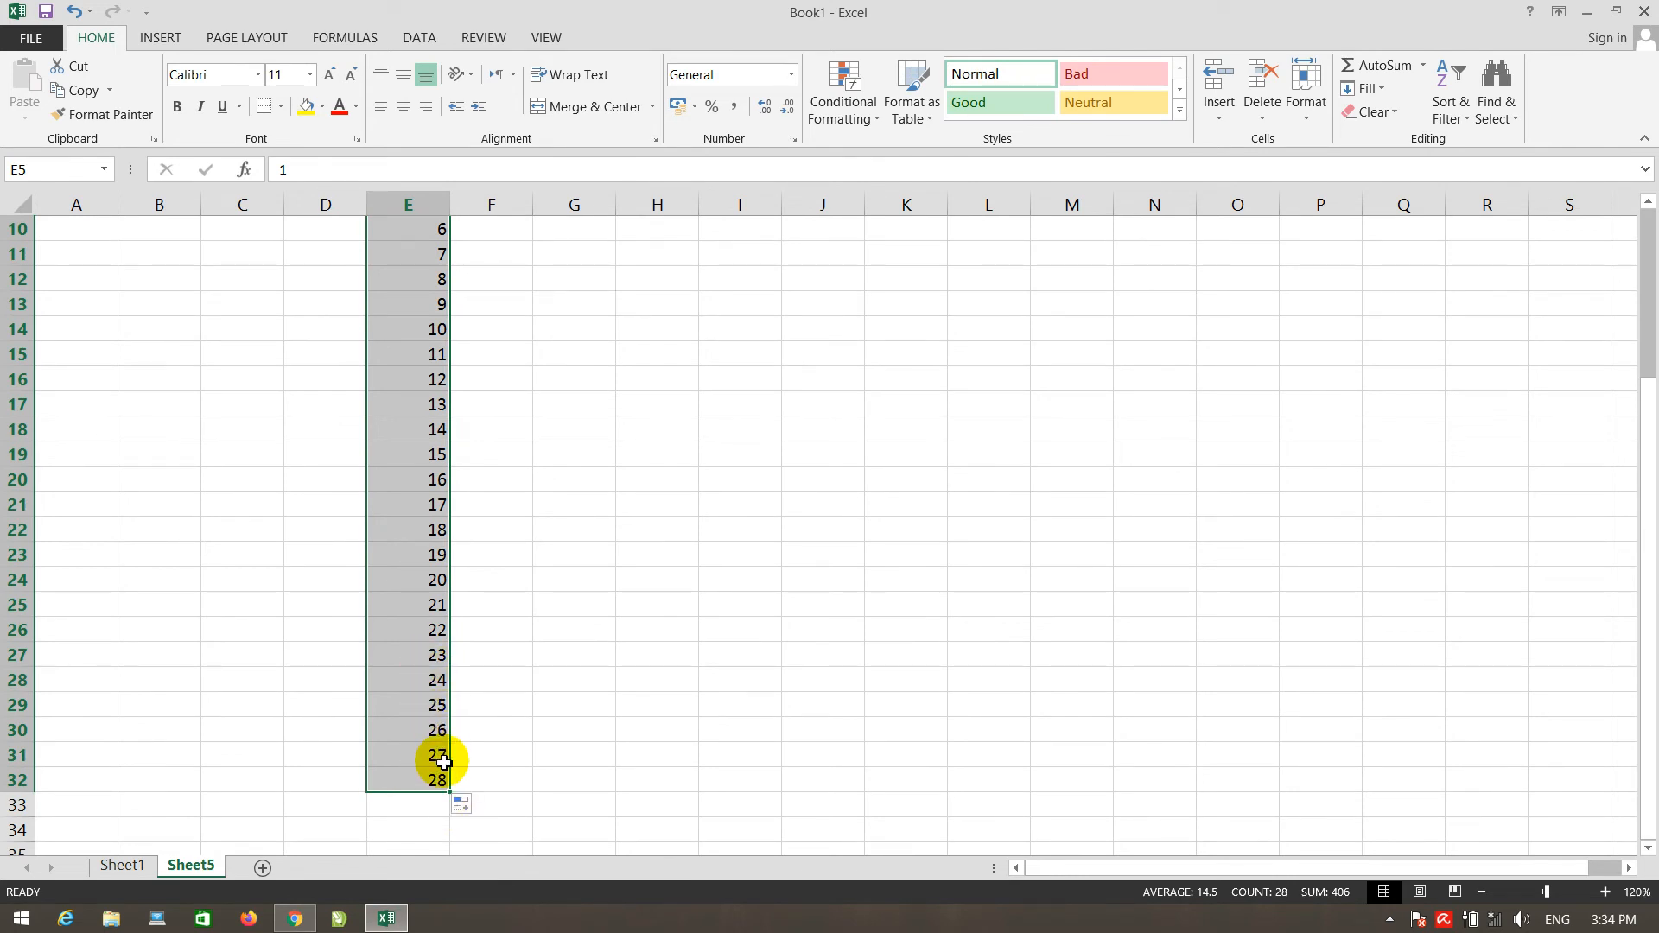
Step: Enter 1 in cell H14 and fill that single value down to H24
left_click(672, 327)
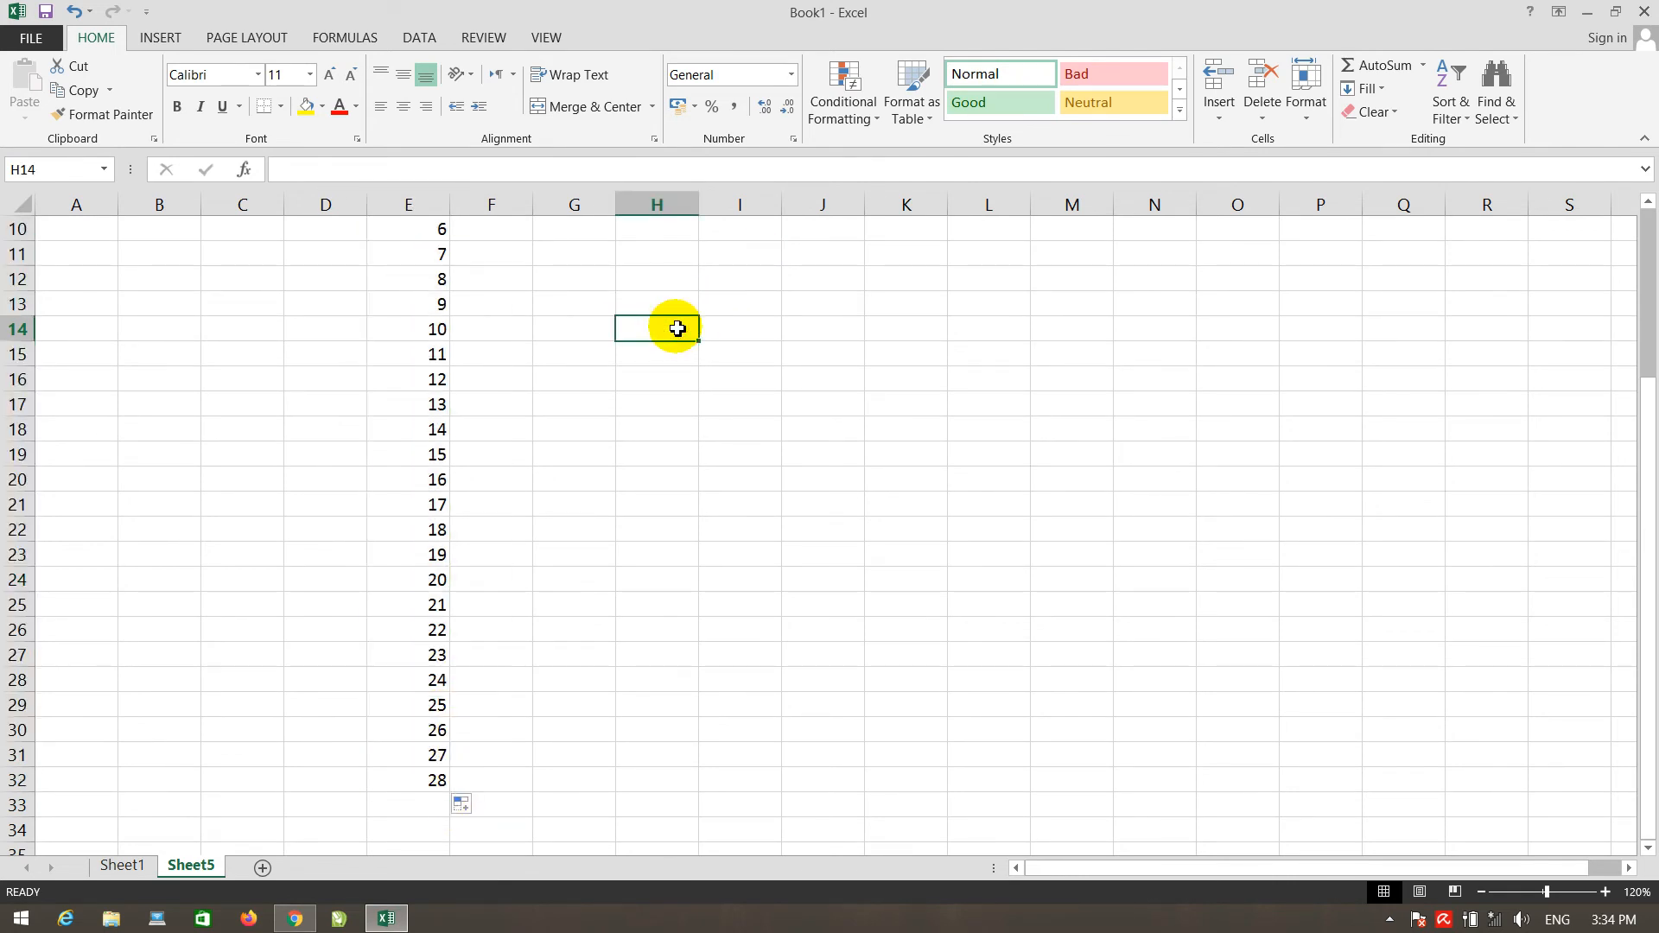
type("1")
key("Return")
left_click(678, 337)
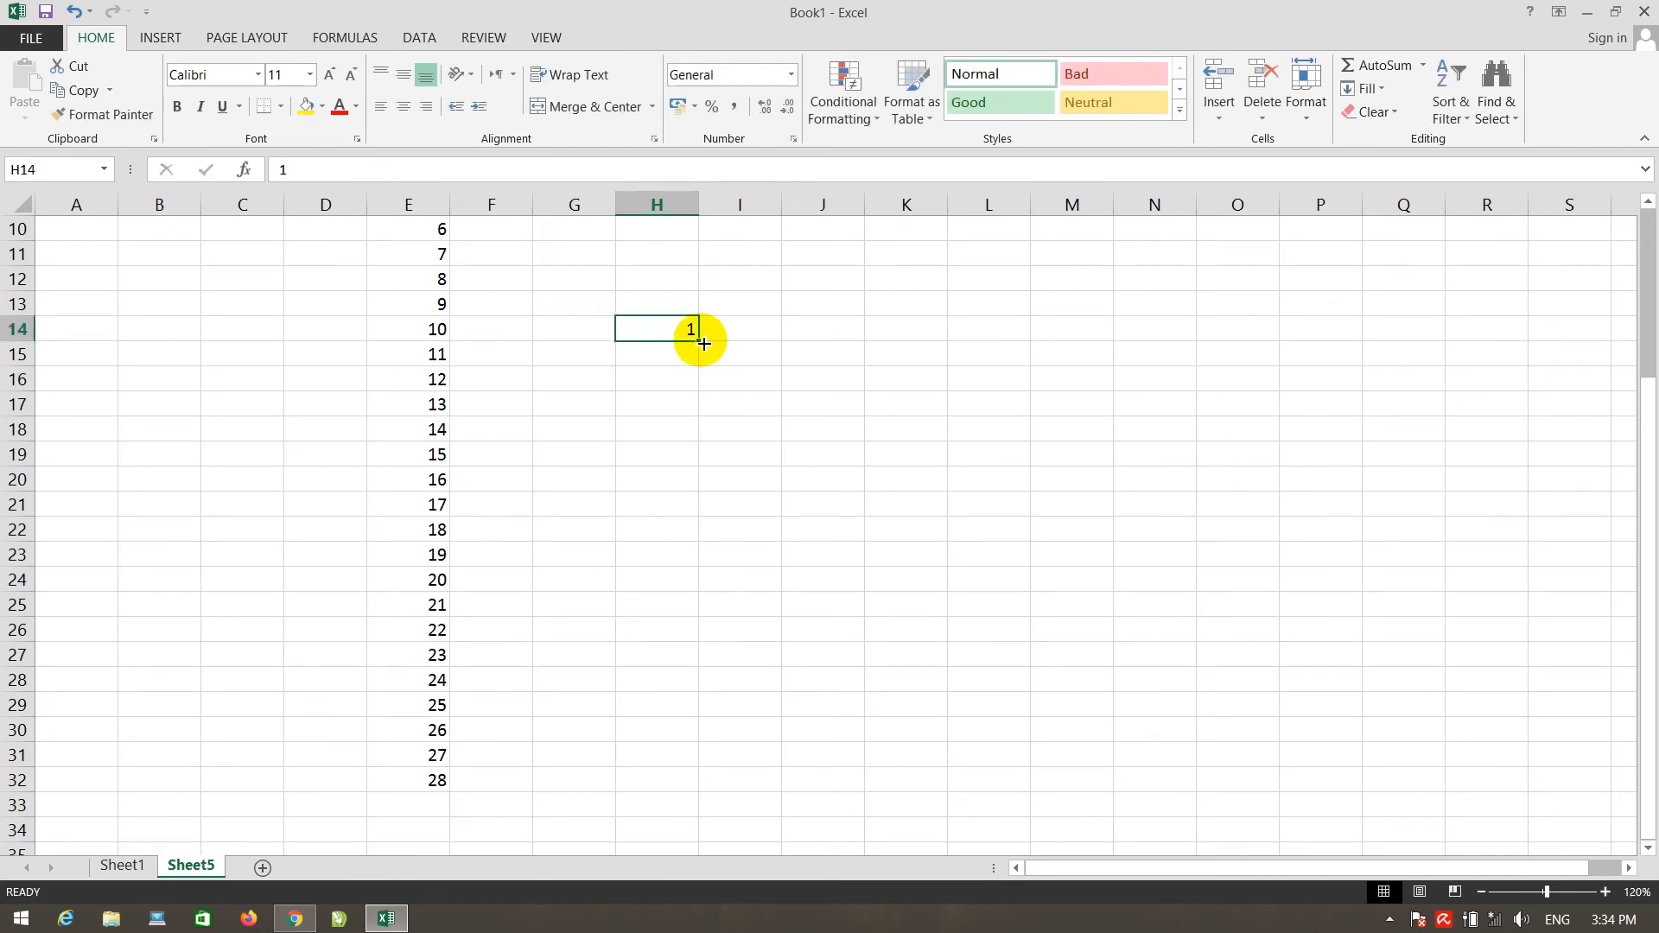
left_click_drag(703, 344, 692, 582)
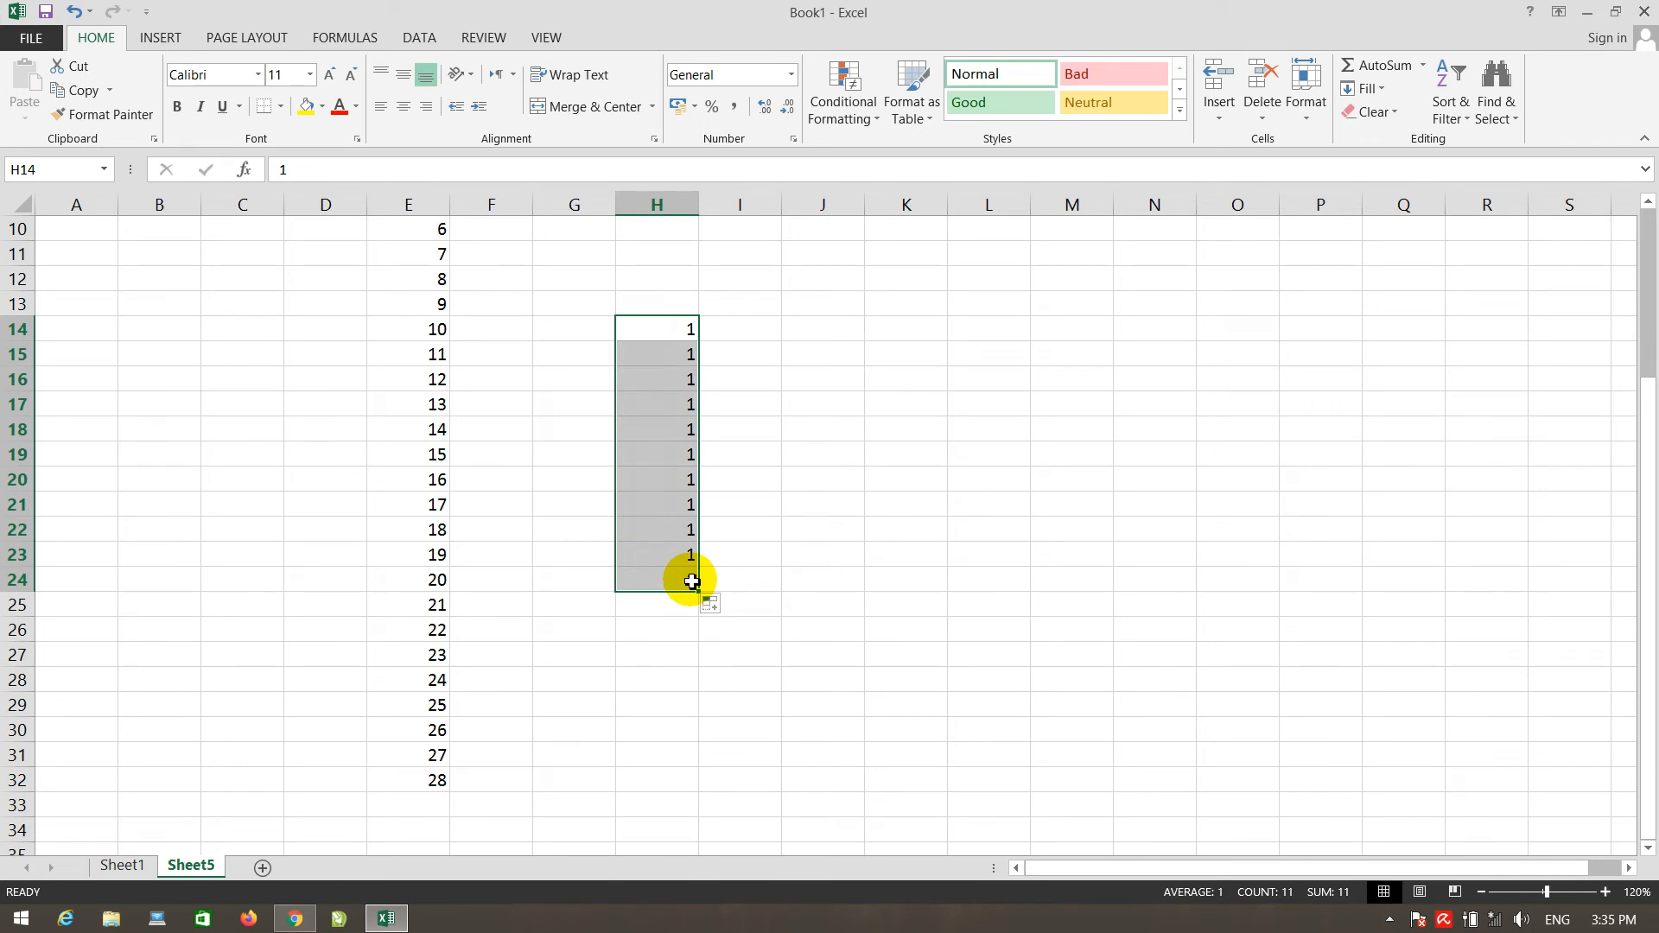
Step: Enter 1 and 2 in cells J14 and J15 and fill the series down to J27
left_click(818, 333)
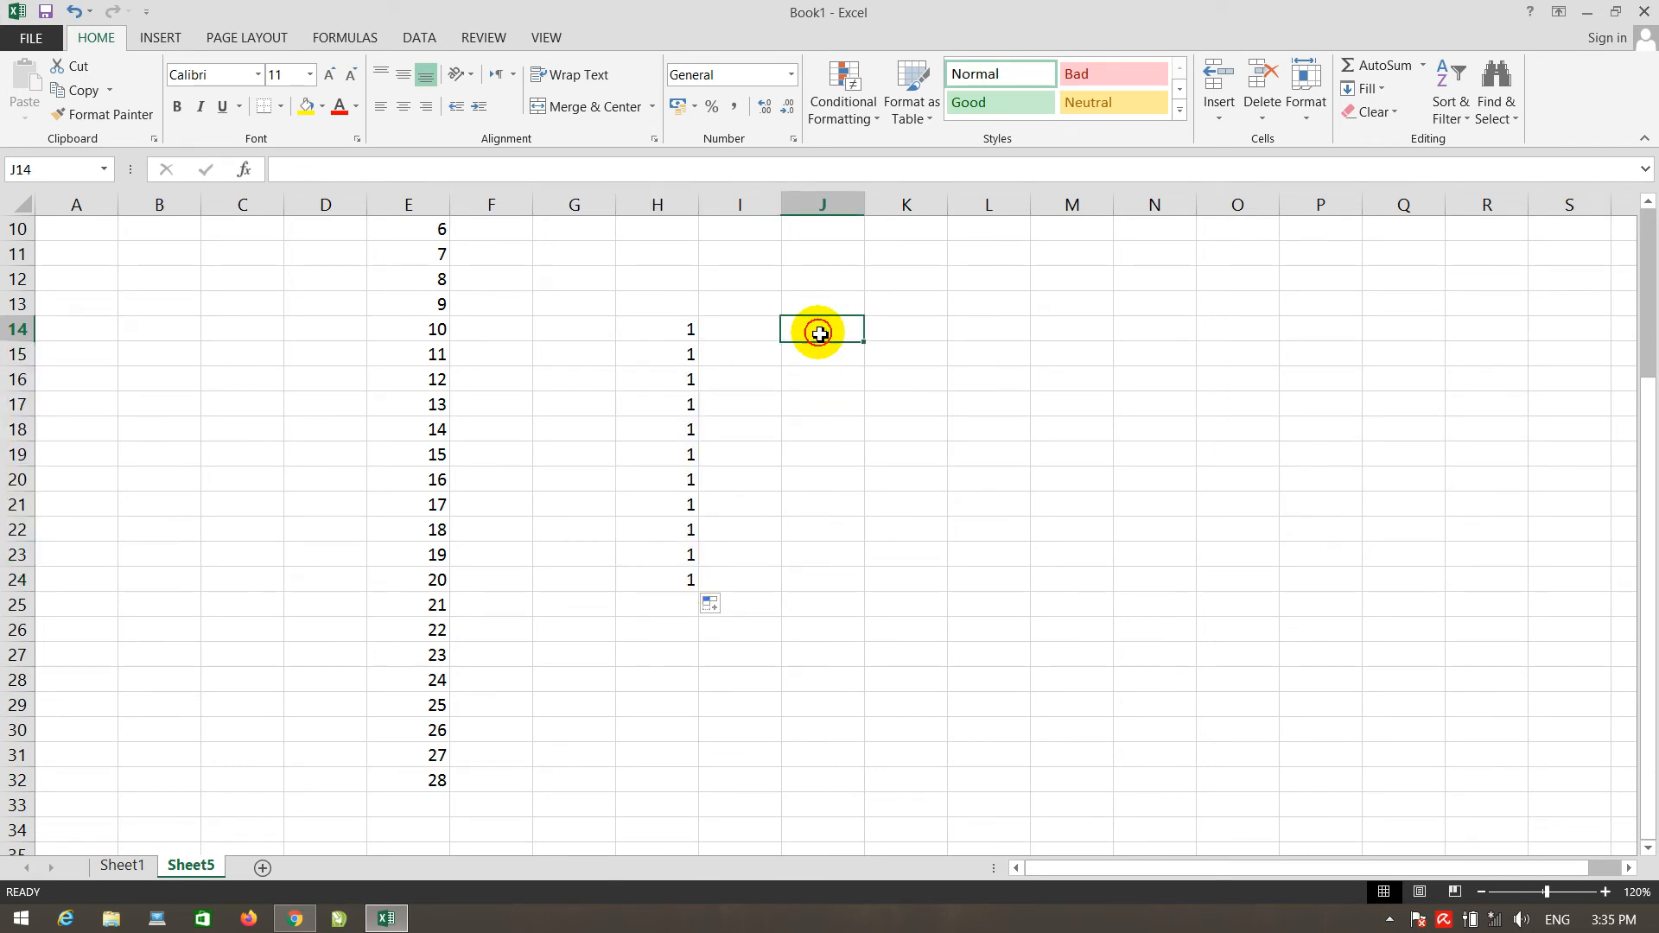
type("1")
key("Return")
type("2")
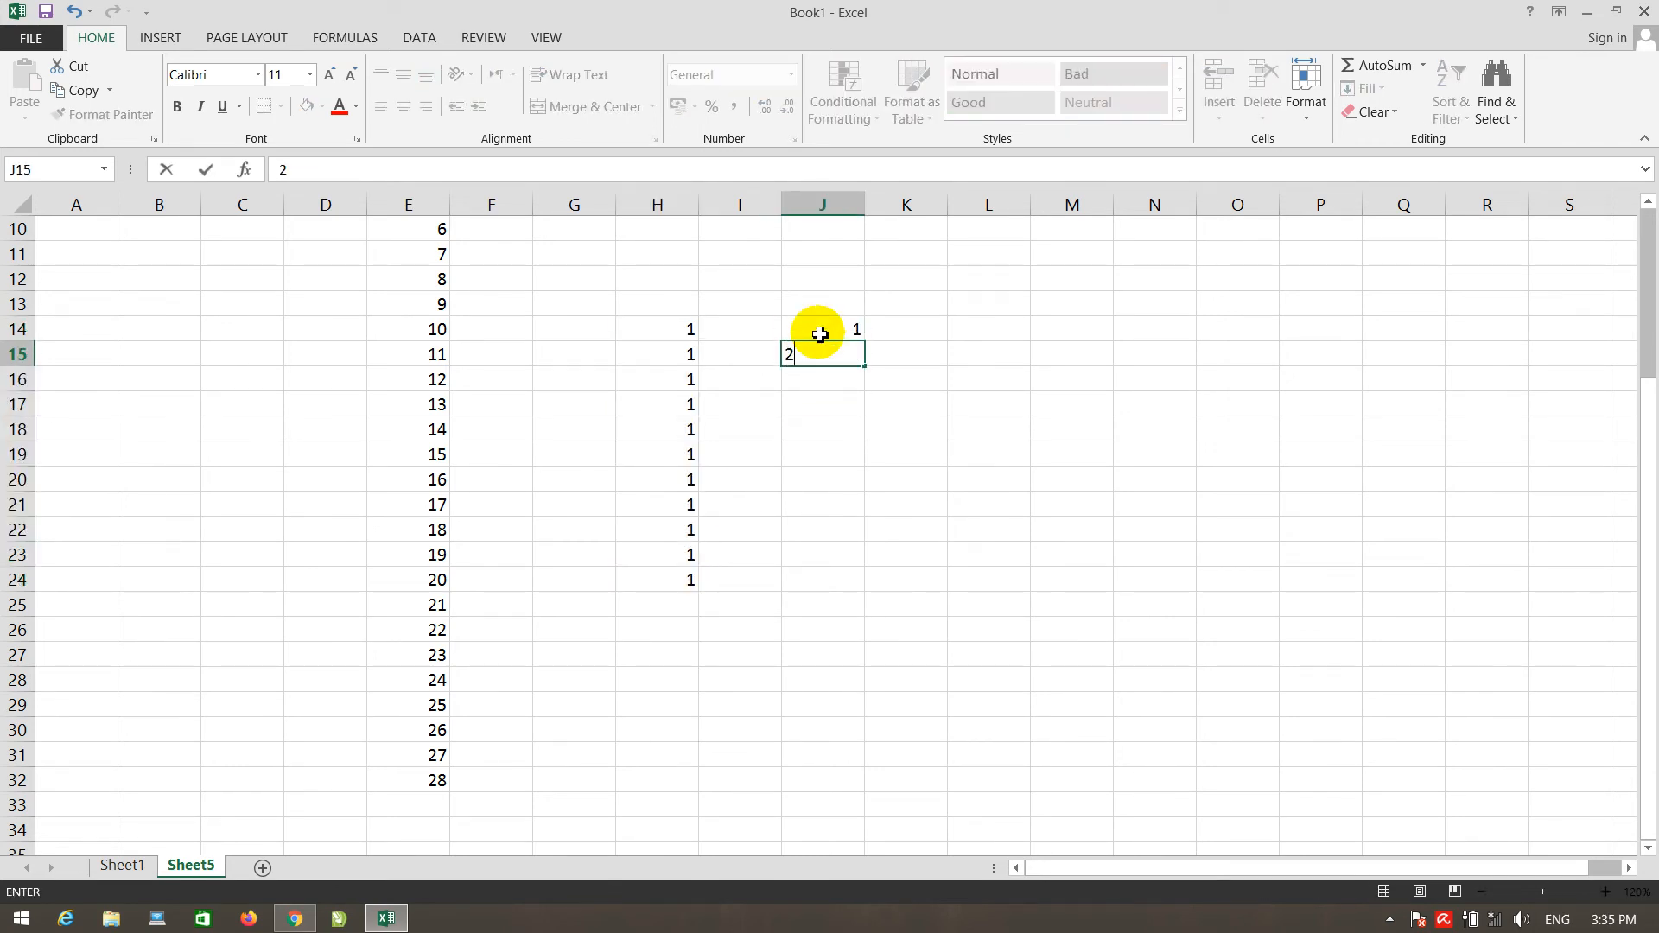
left_click(865, 394)
left_click_drag(848, 329, 861, 673)
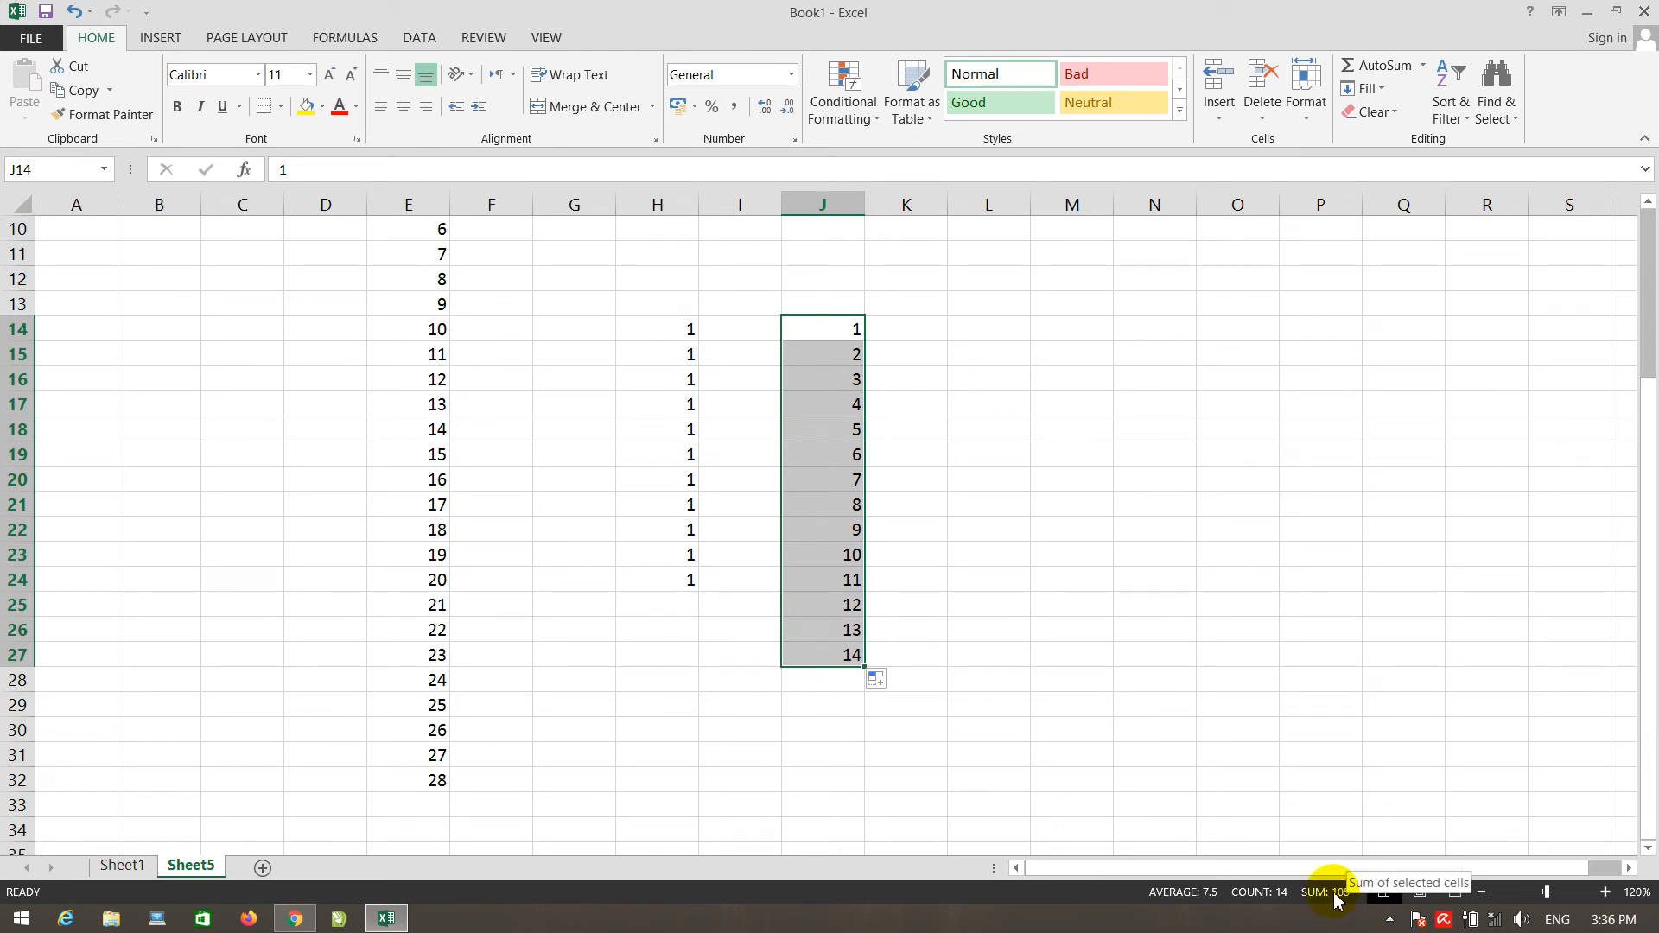
Step: Select H14:H24 and examine the average, count and sum of the selected cells
left_click_drag(662, 337, 666, 574)
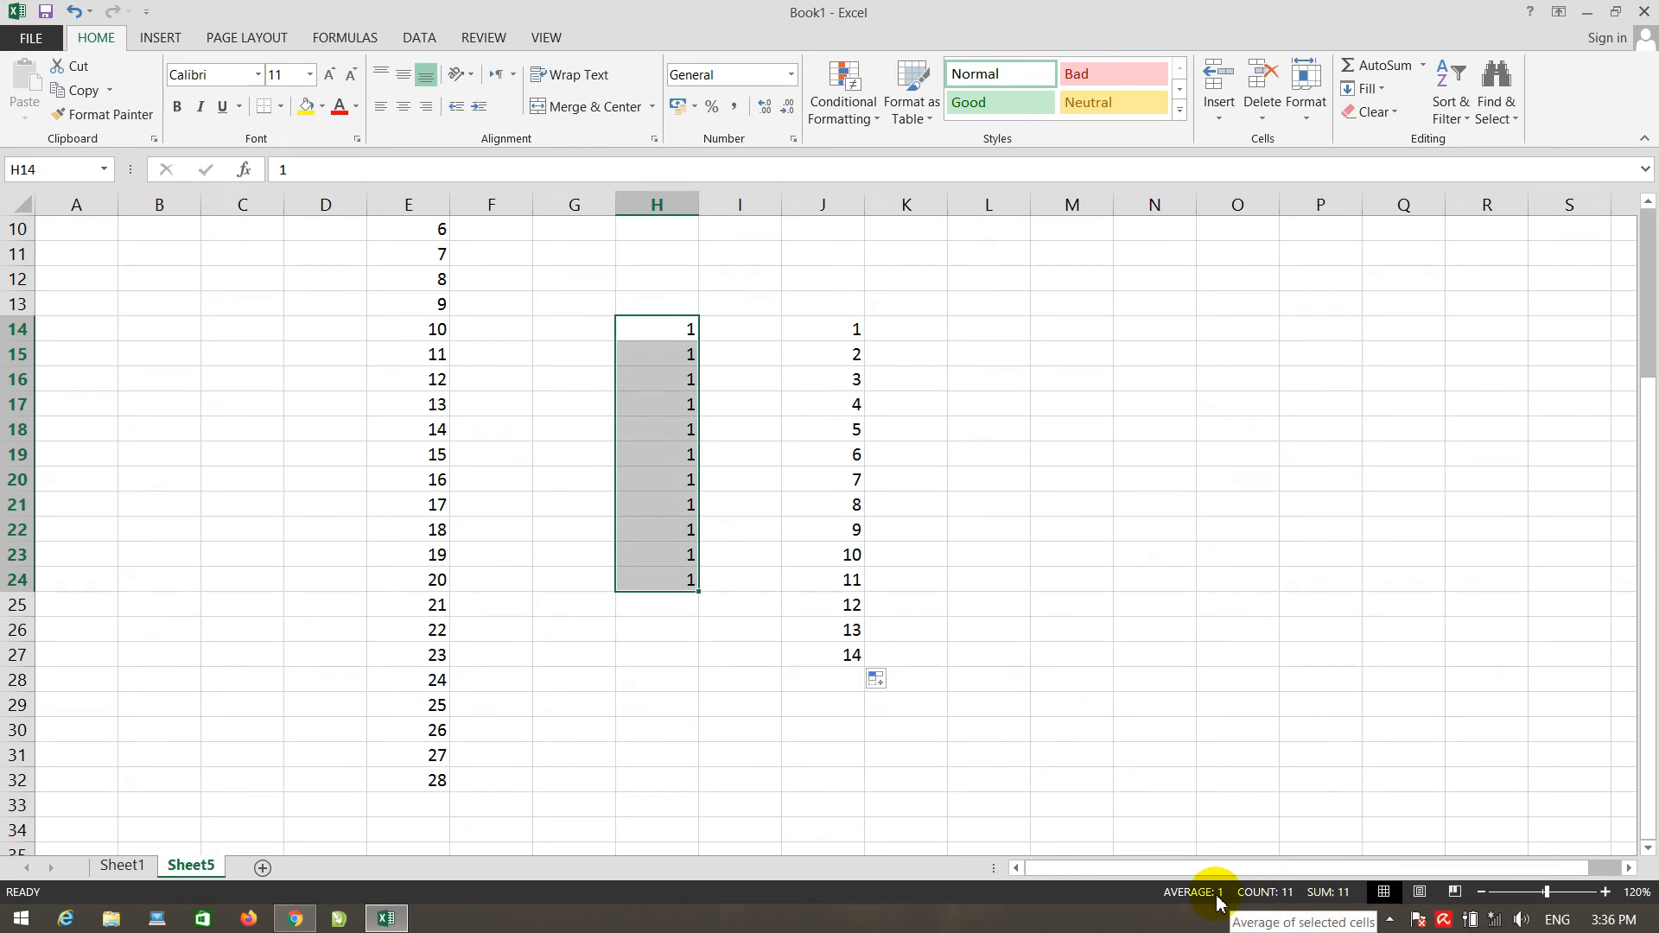
Step: Enter Sunday in cell L13 and fill the weekday series down to L27
left_click(1006, 305)
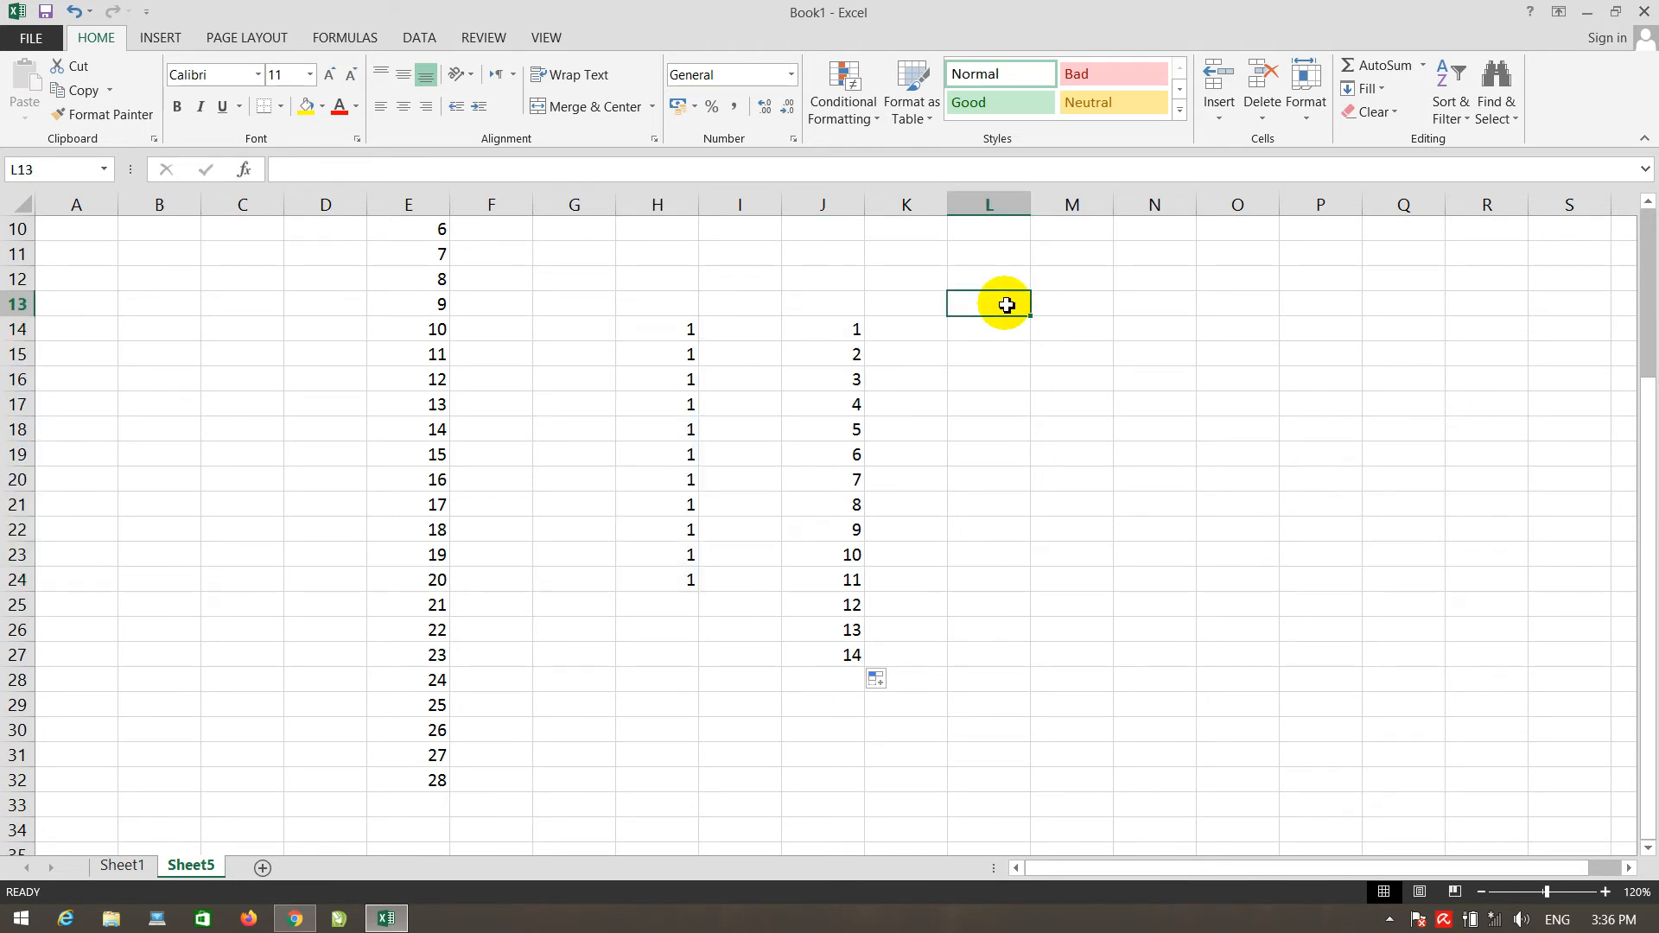
type("sunday")
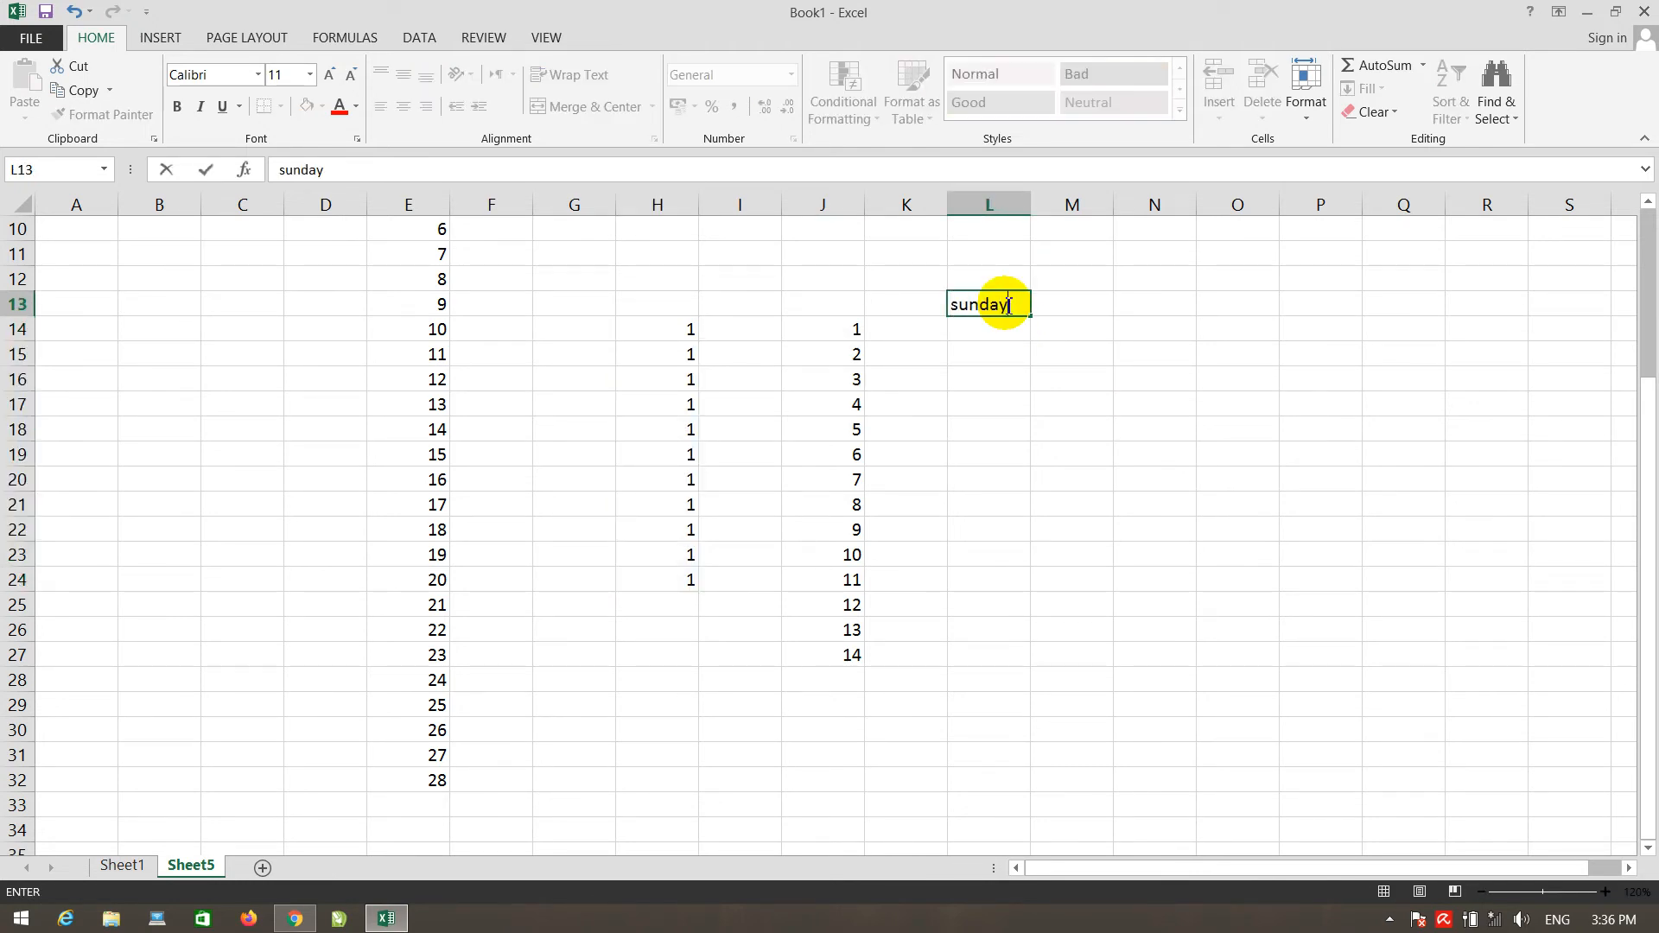
key("Return")
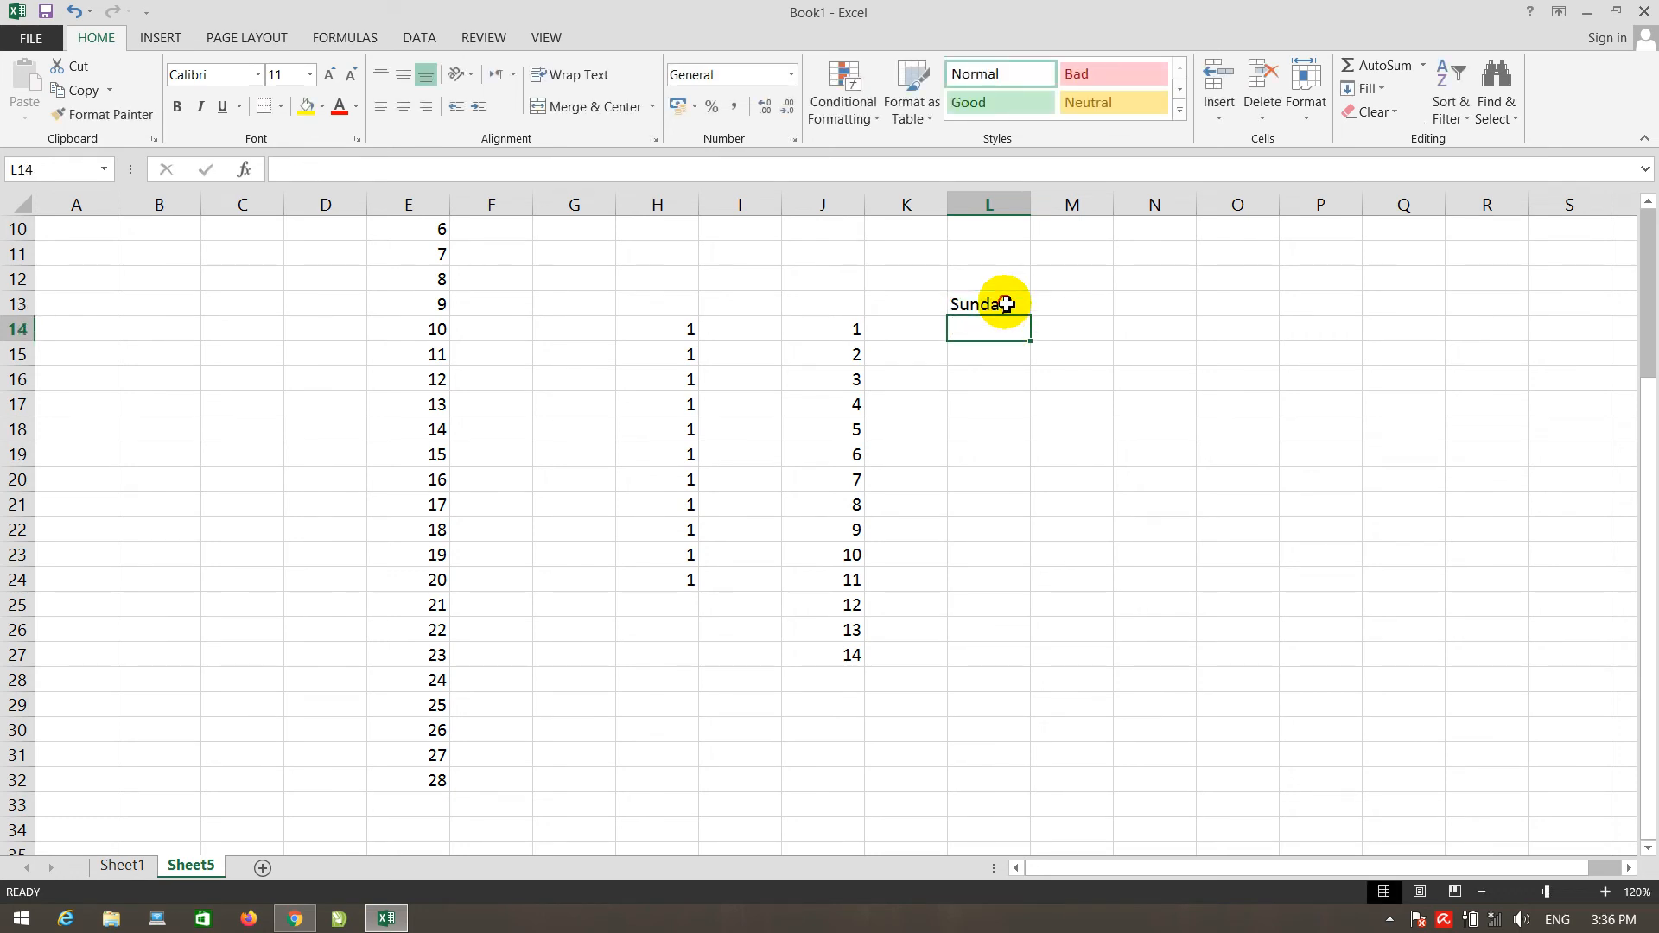
left_click(1006, 304)
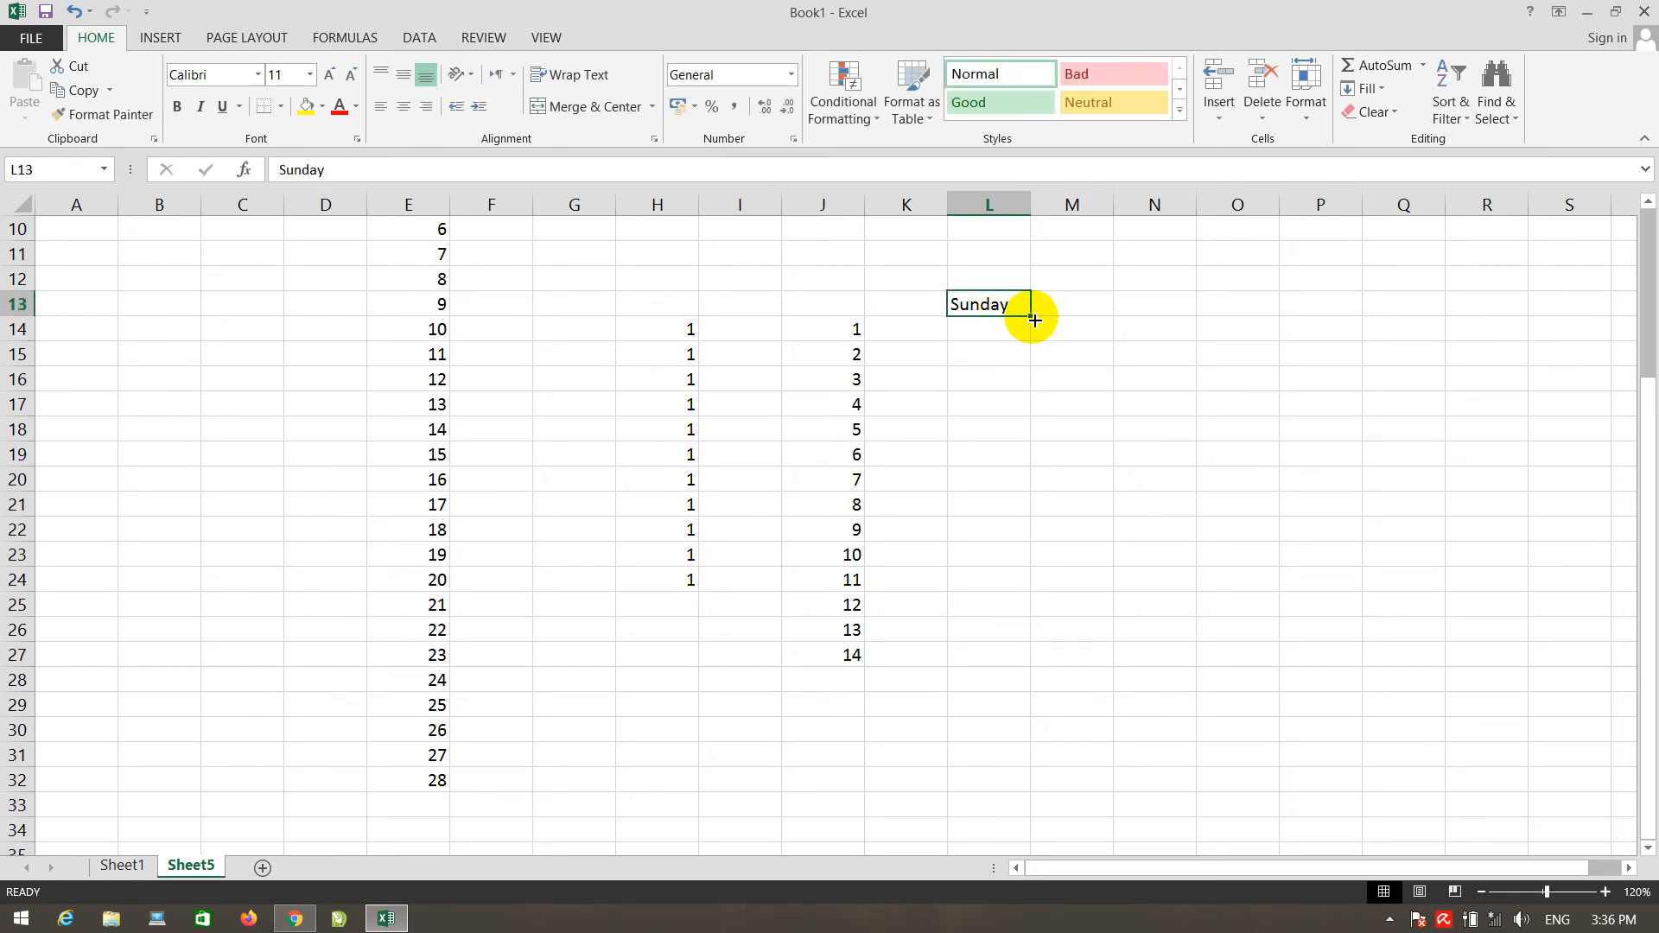
left_click_drag(1033, 318, 1025, 674)
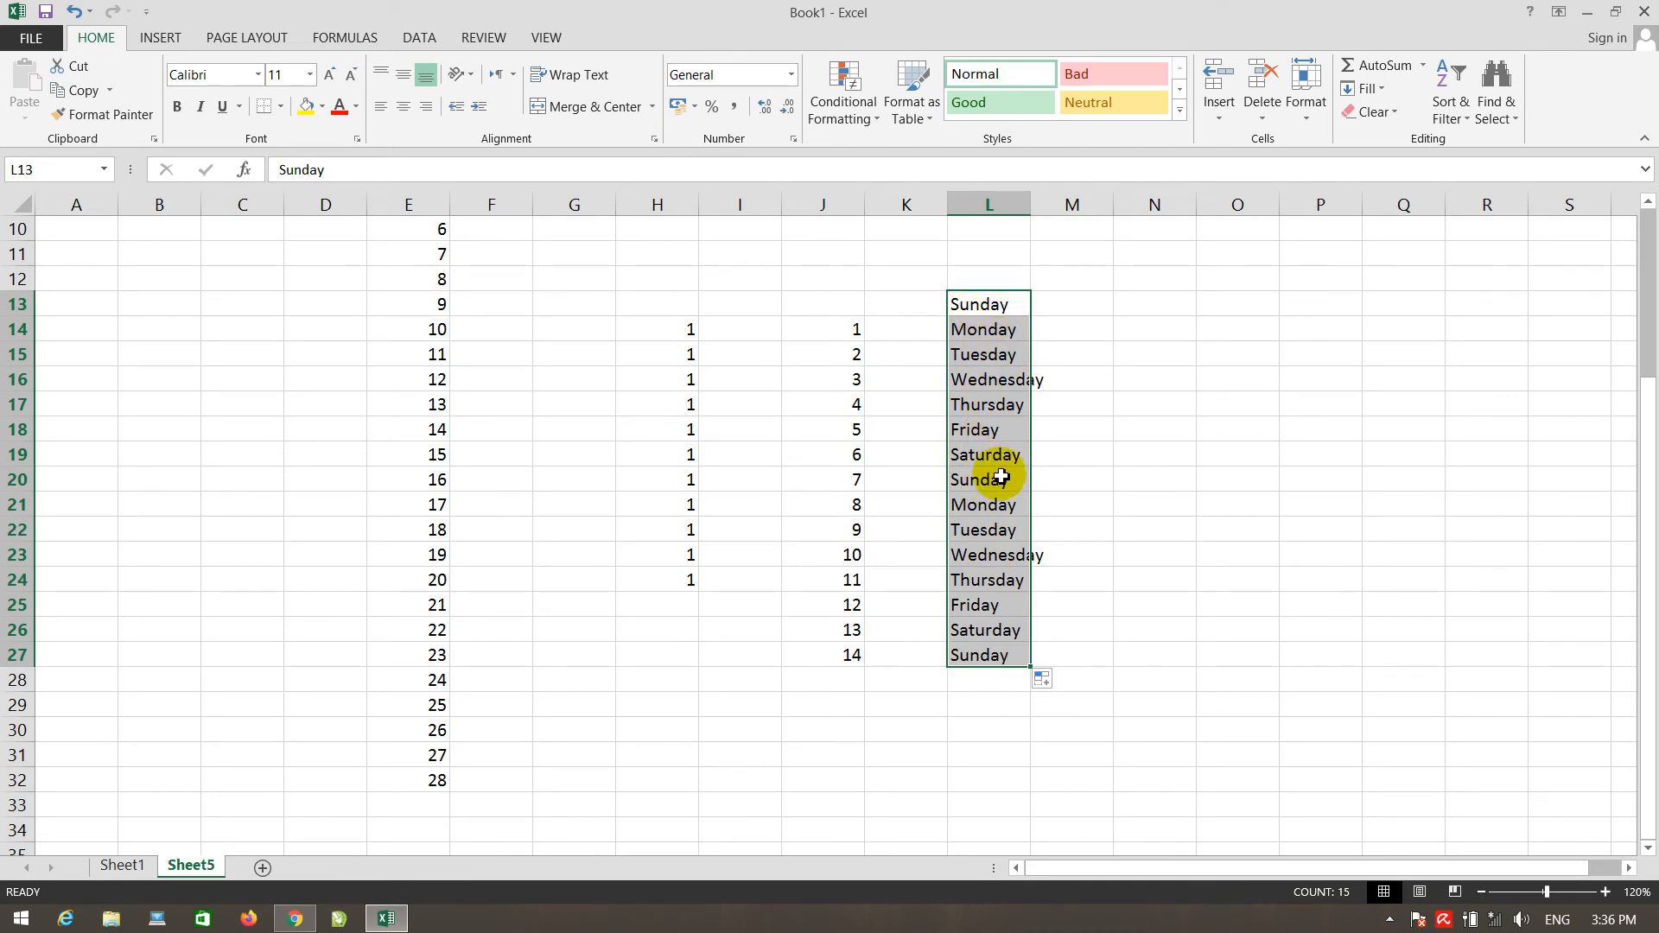
Step: Enter March in cell N13 and fill the month series down to N31
left_click(1148, 312)
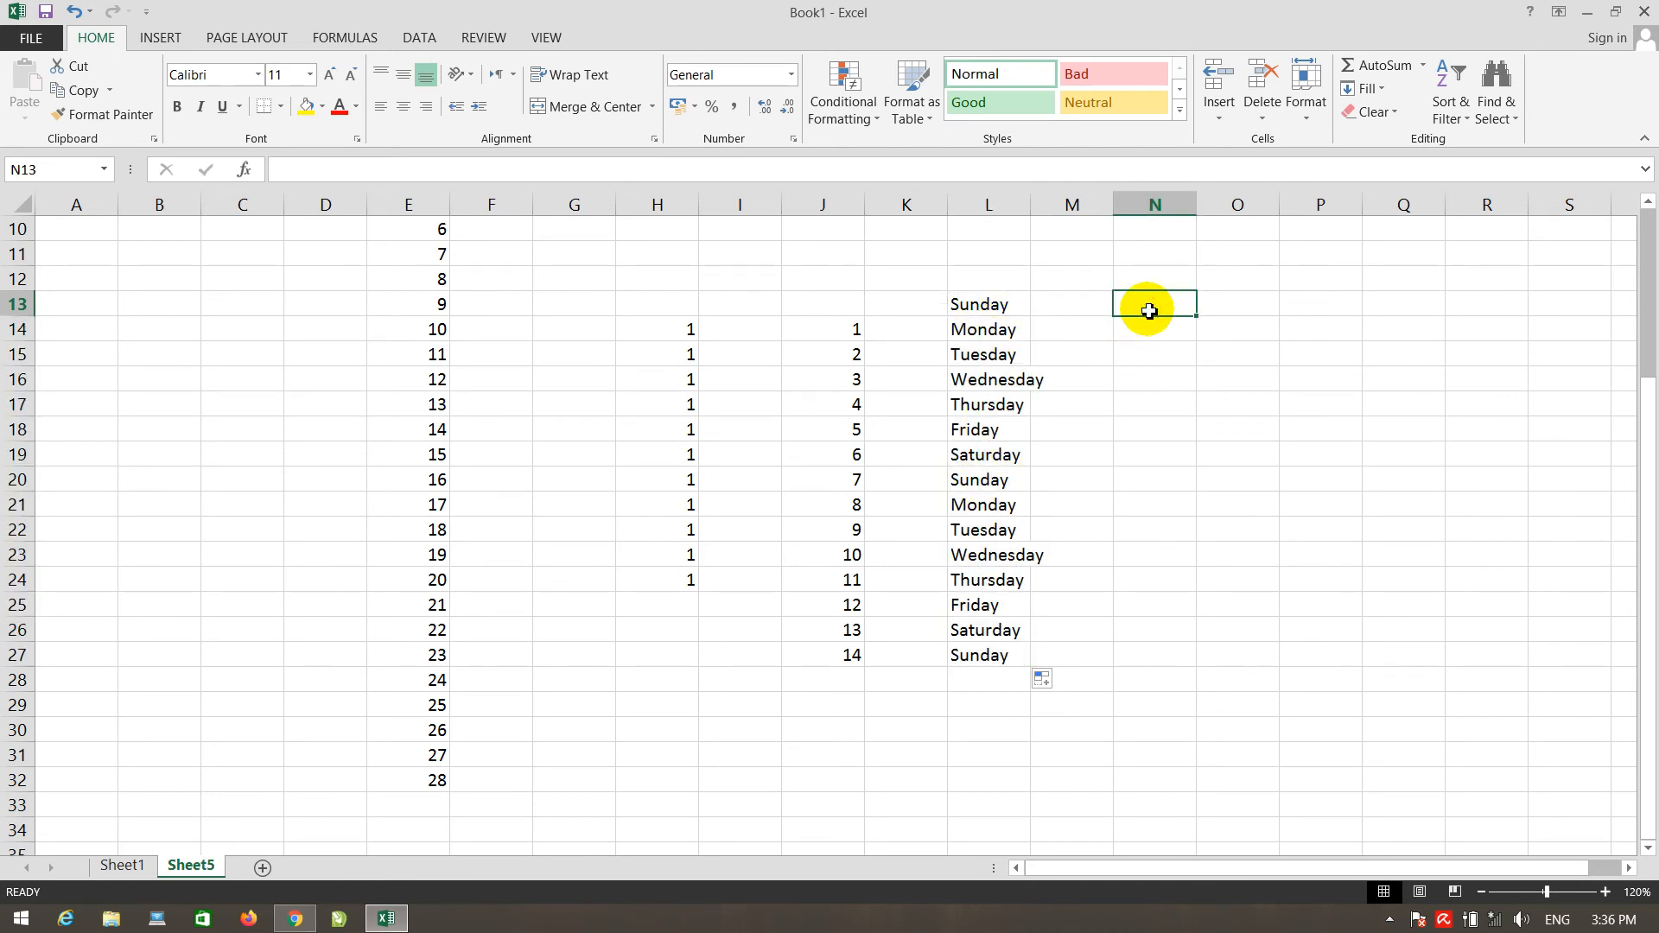
type("March")
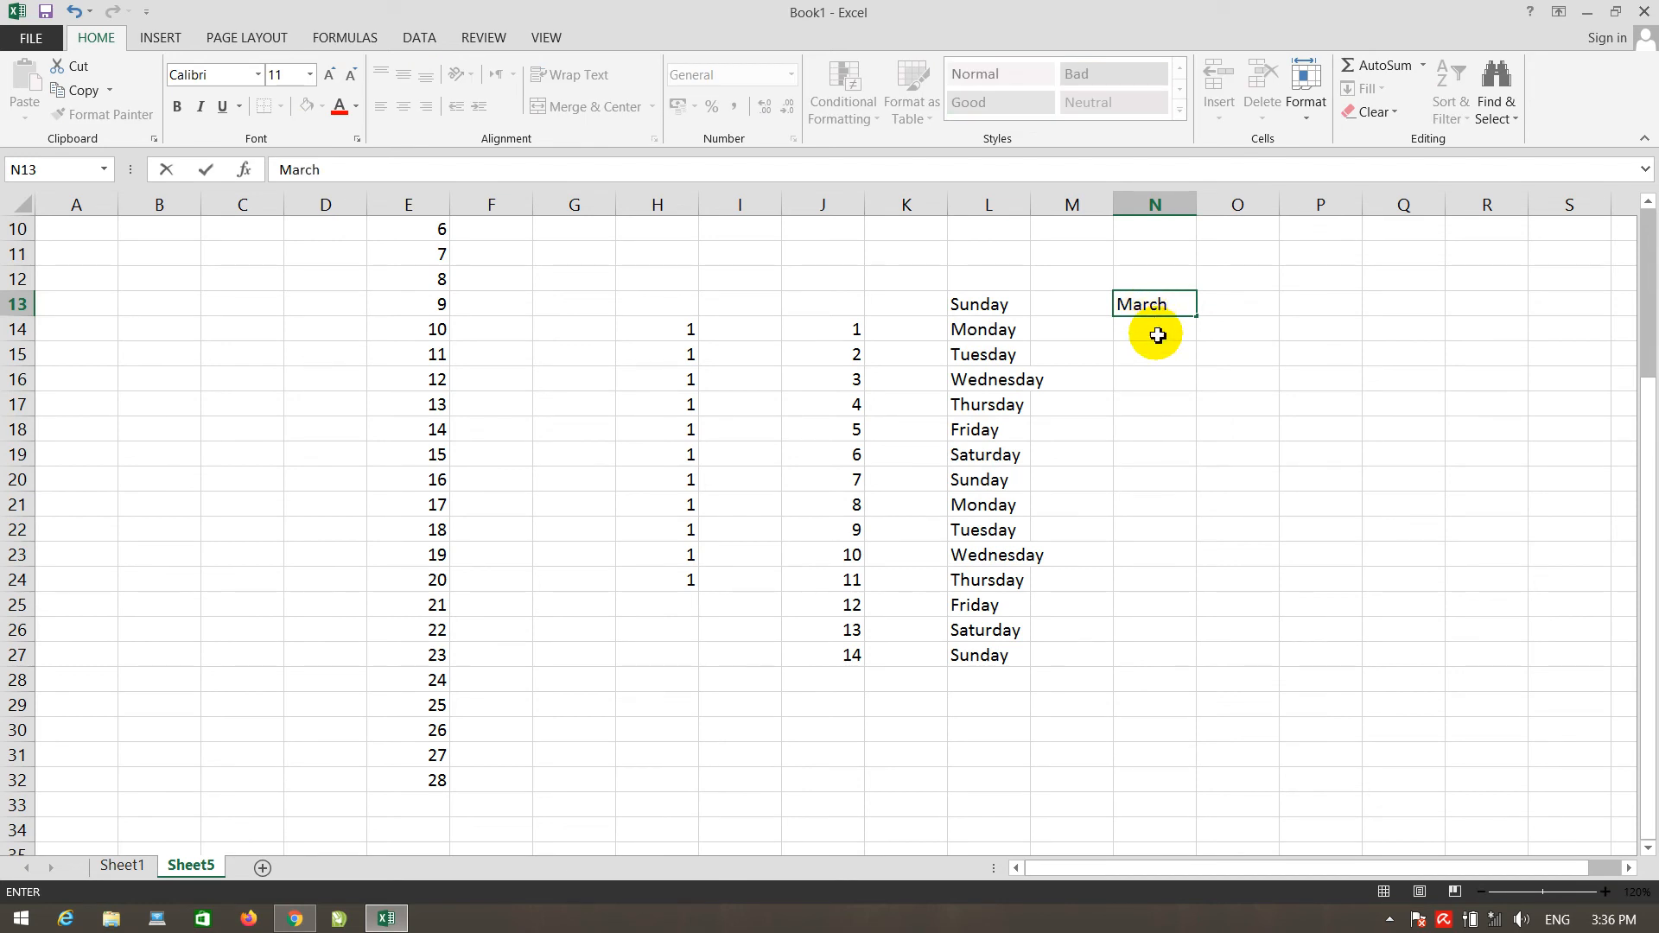
key("Return")
key("Return")
left_click(1165, 306)
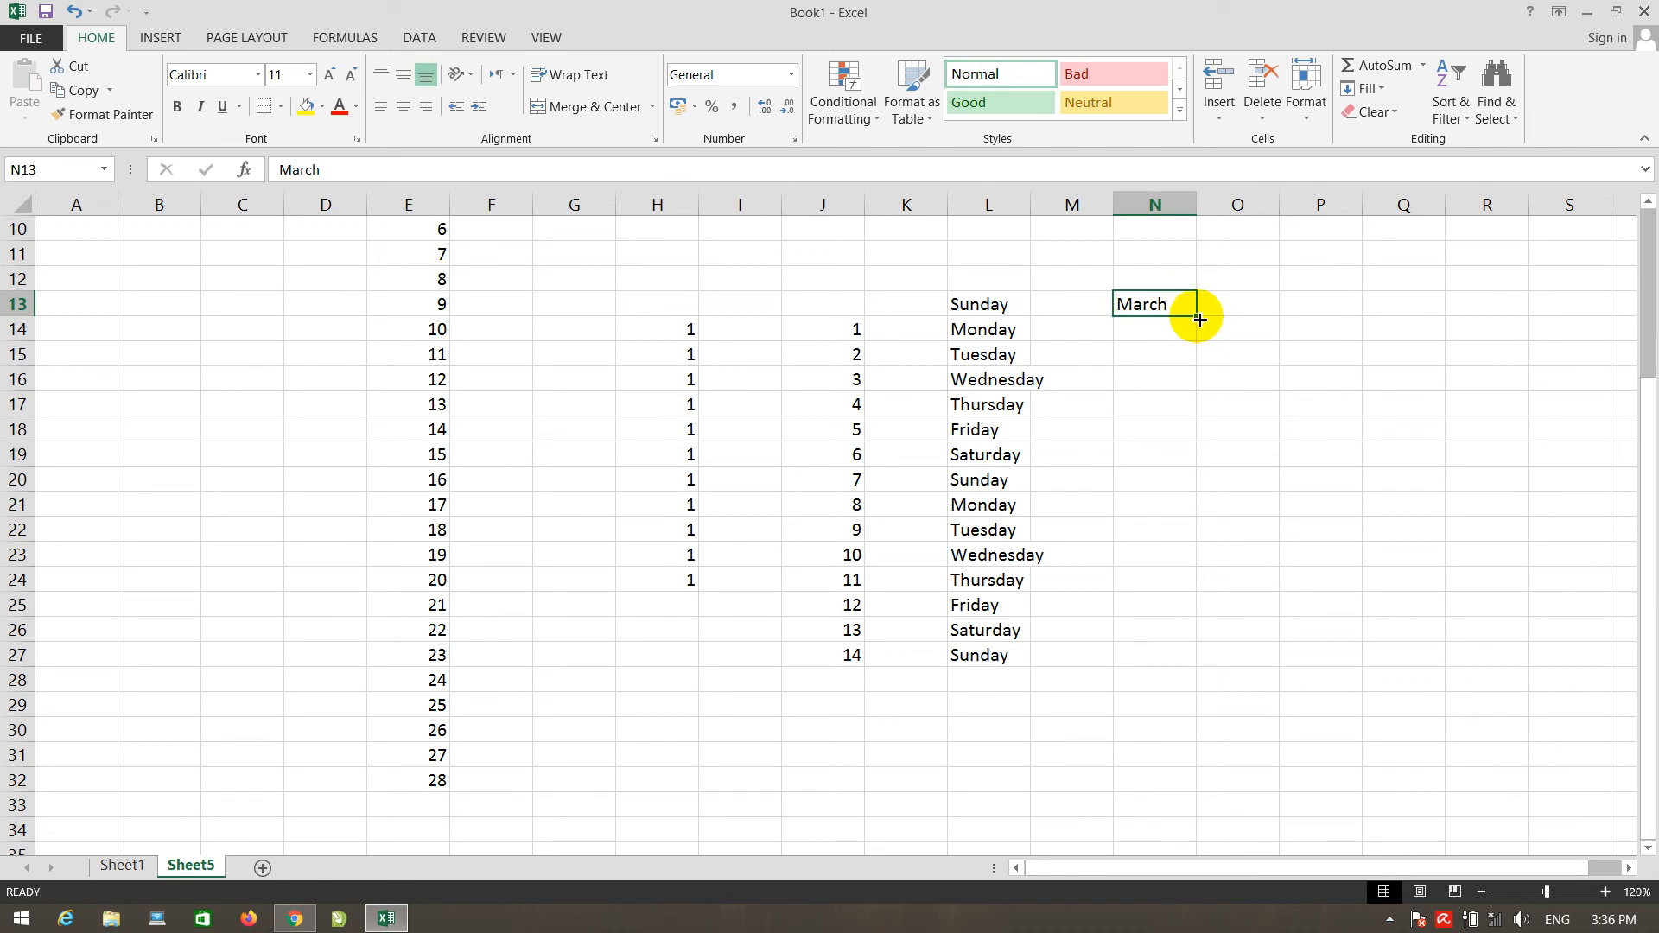
left_click_drag(1199, 318, 1177, 689)
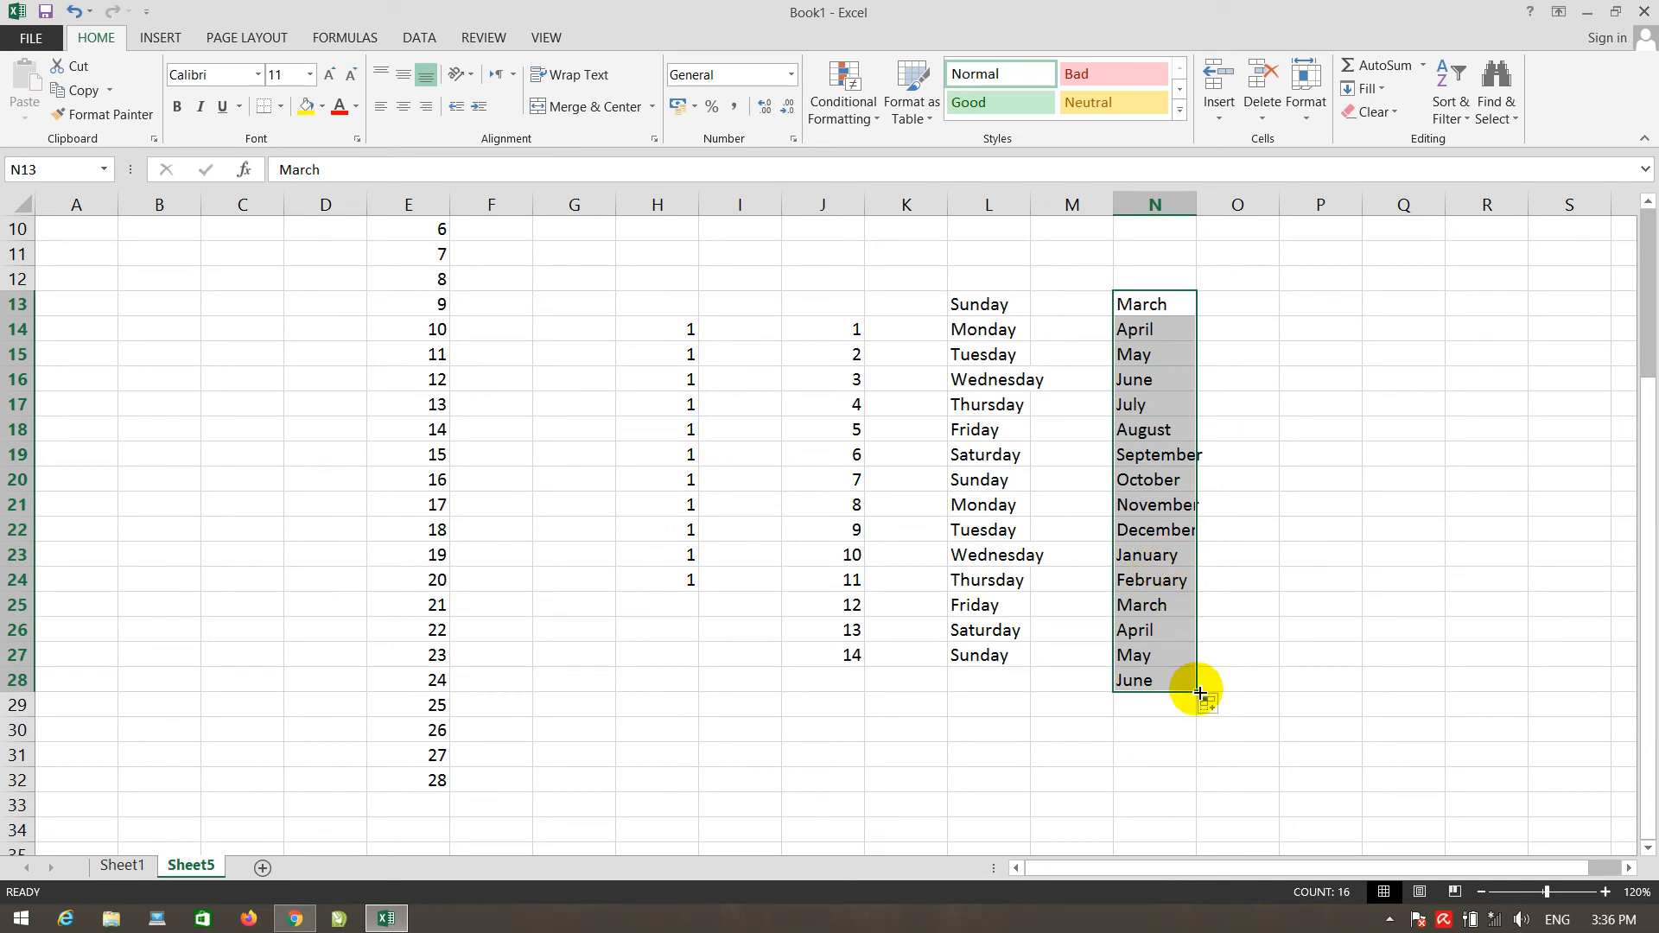
left_click_drag(1199, 693, 1203, 782)
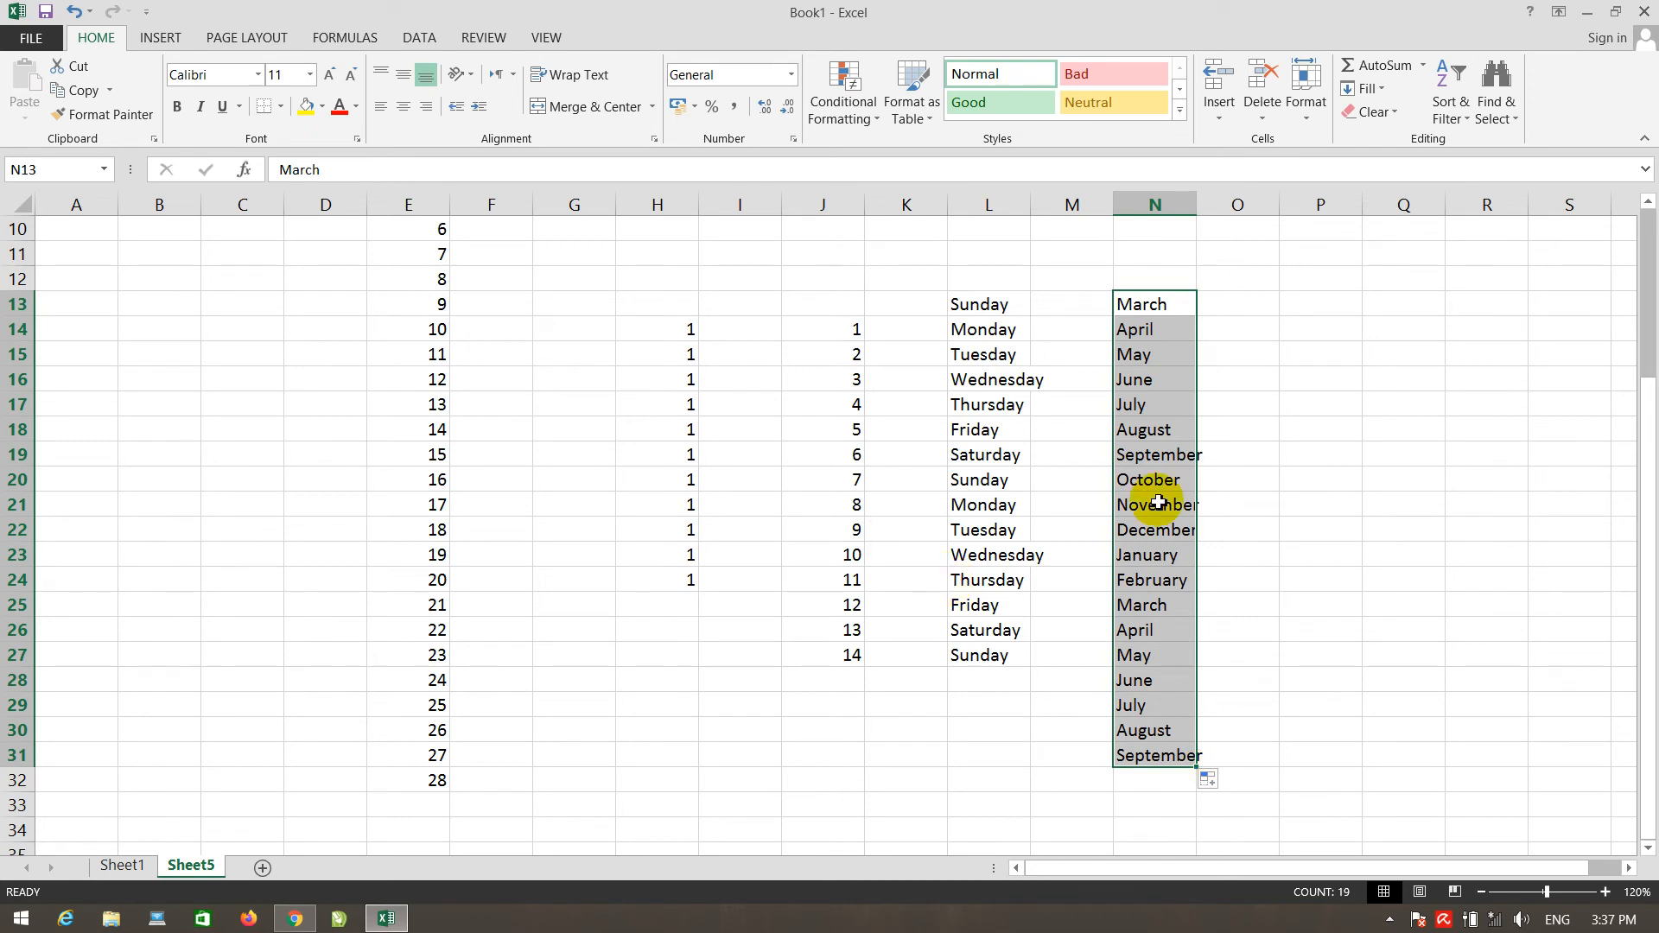
Step: Select range D5:P12 and clear its contents
left_click_drag(1643, 322, 1648, 251)
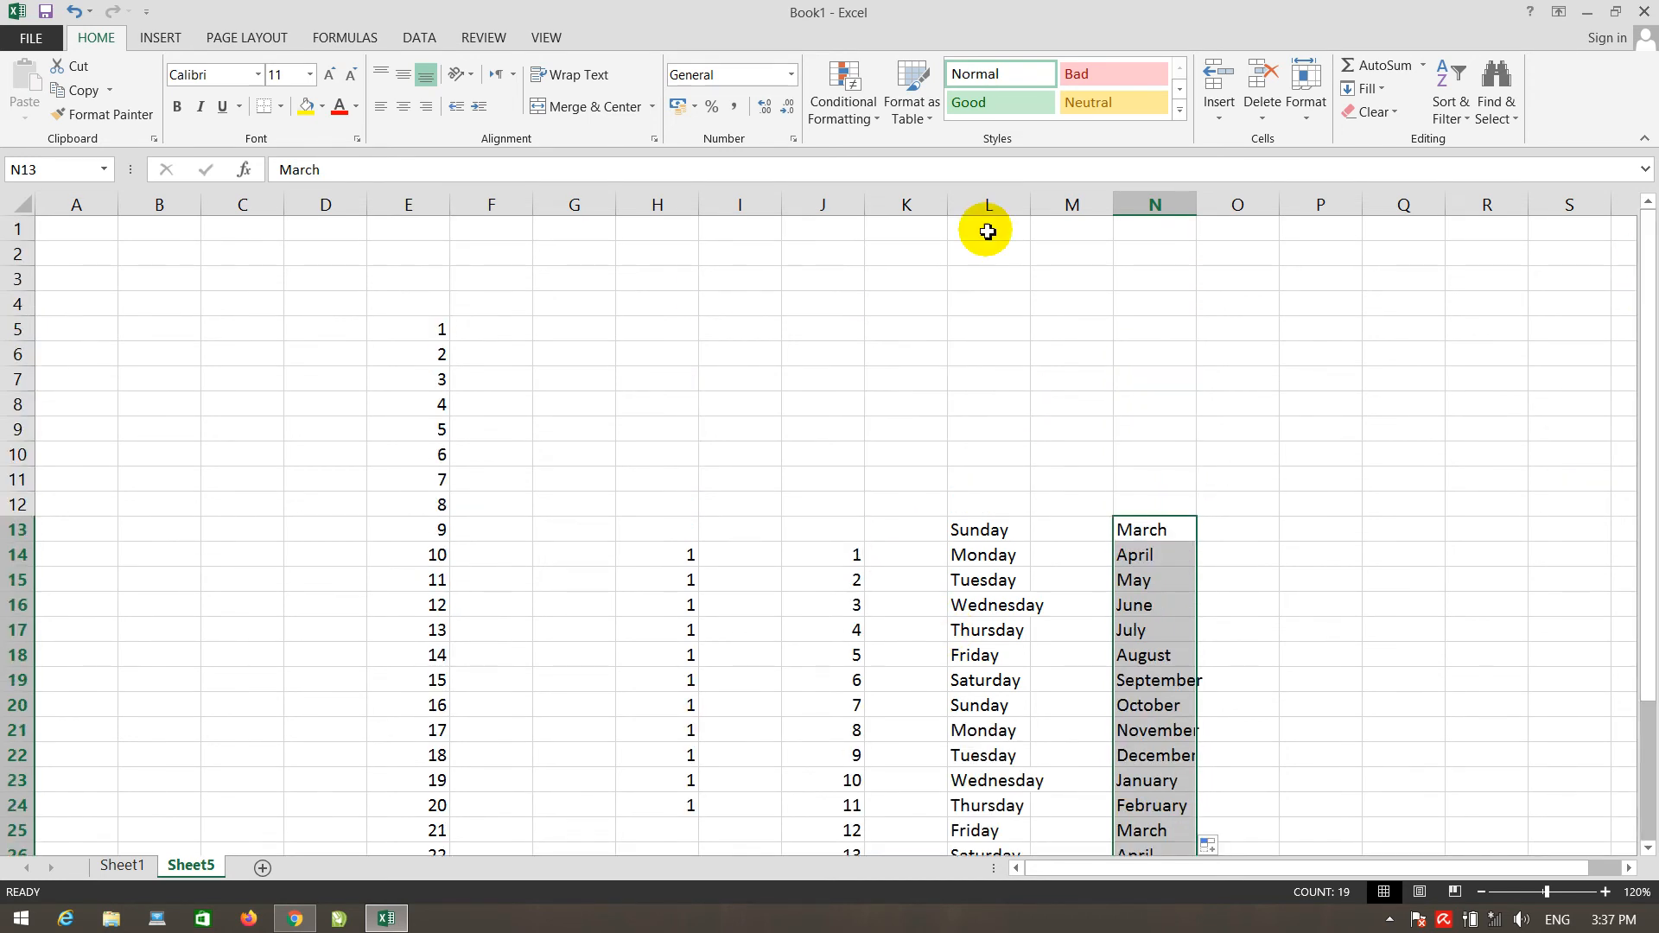
left_click_drag(354, 329, 406, 350)
left_click_drag(550, 564, 1301, 510)
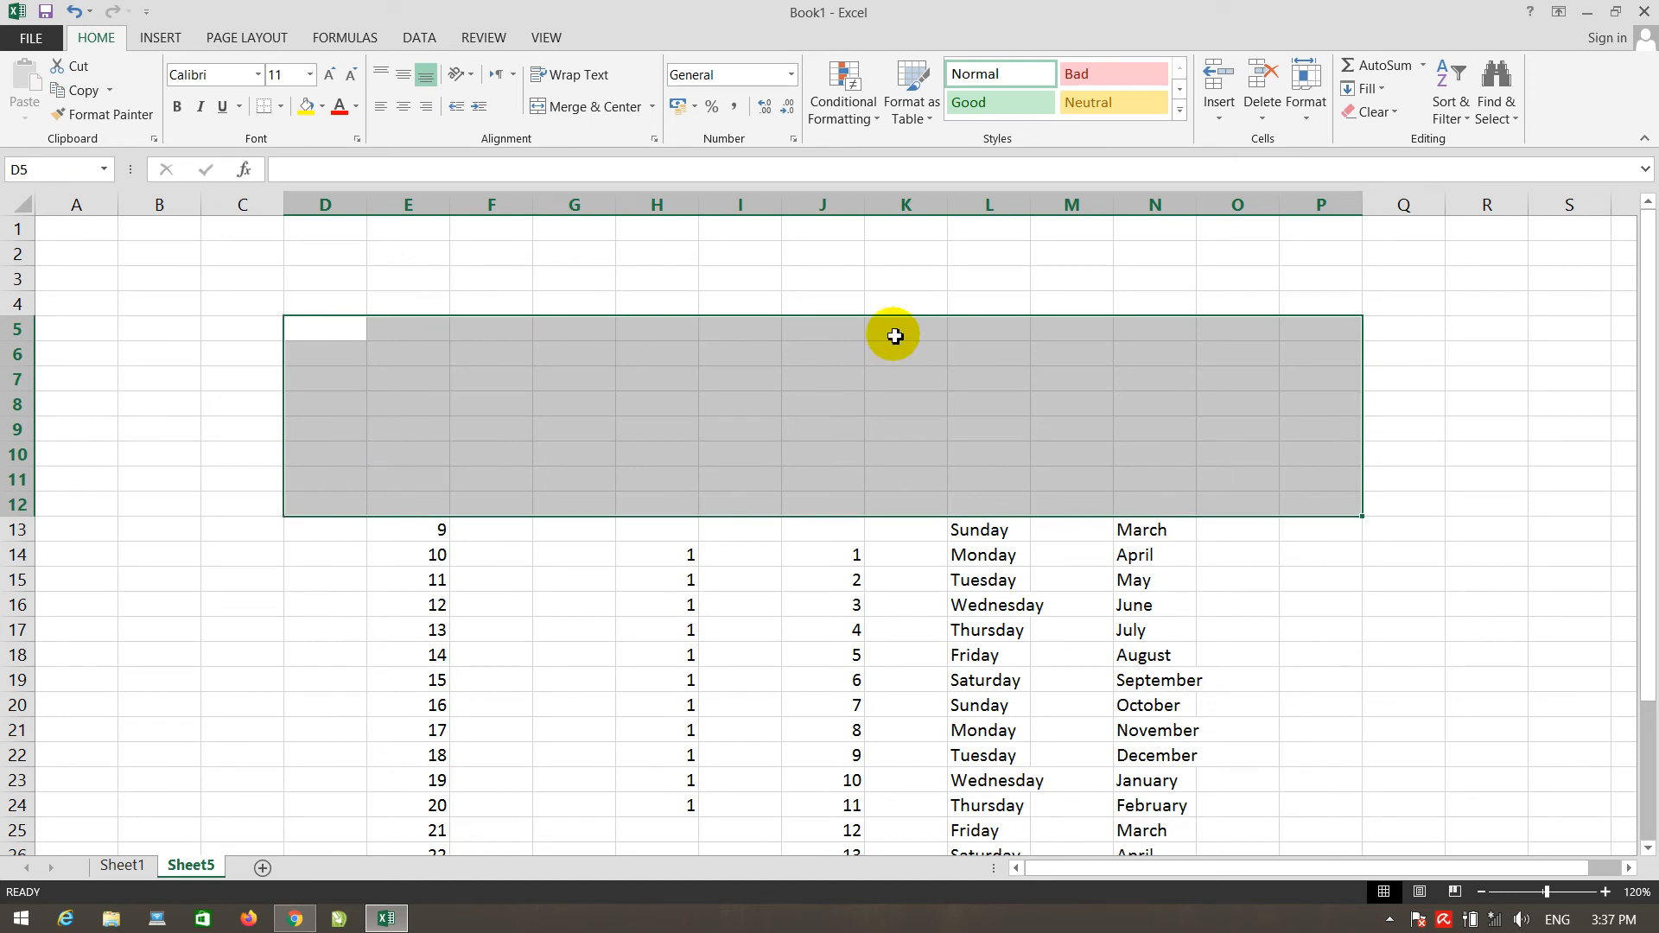
Step: Enter the table headers Name, pashto, dari, english and total in cells D4 to H4
left_click(420, 287)
key("Down")
key("Left")
type("N")
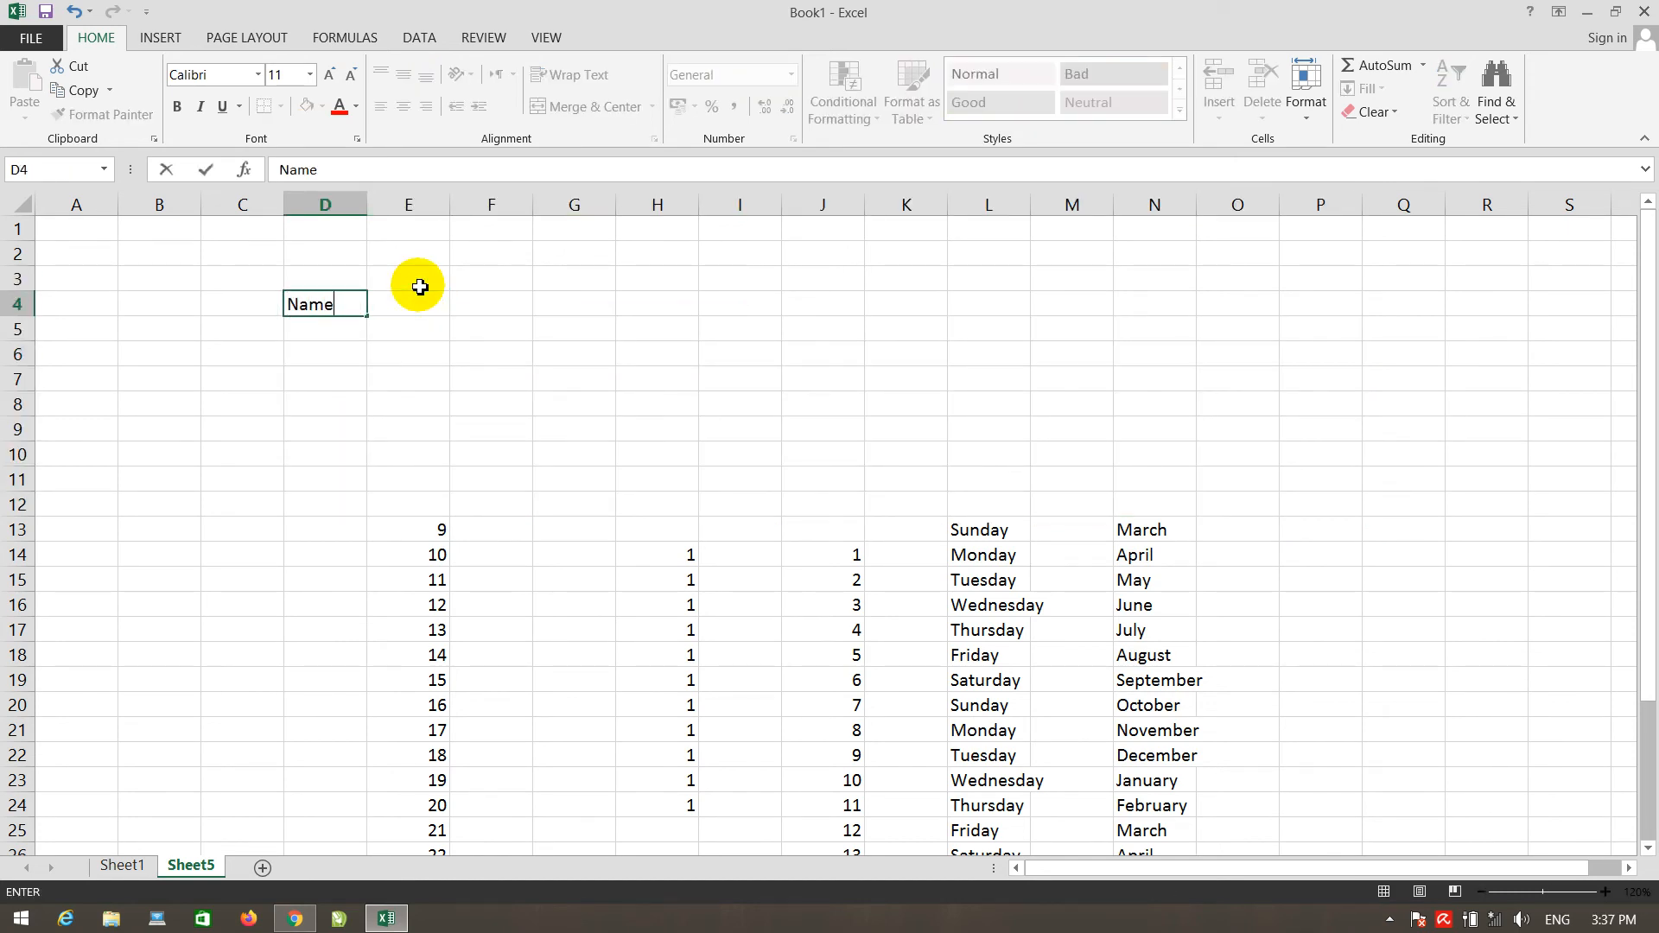
key("Tab")
type("pashto")
key("Tab")
type("dar")
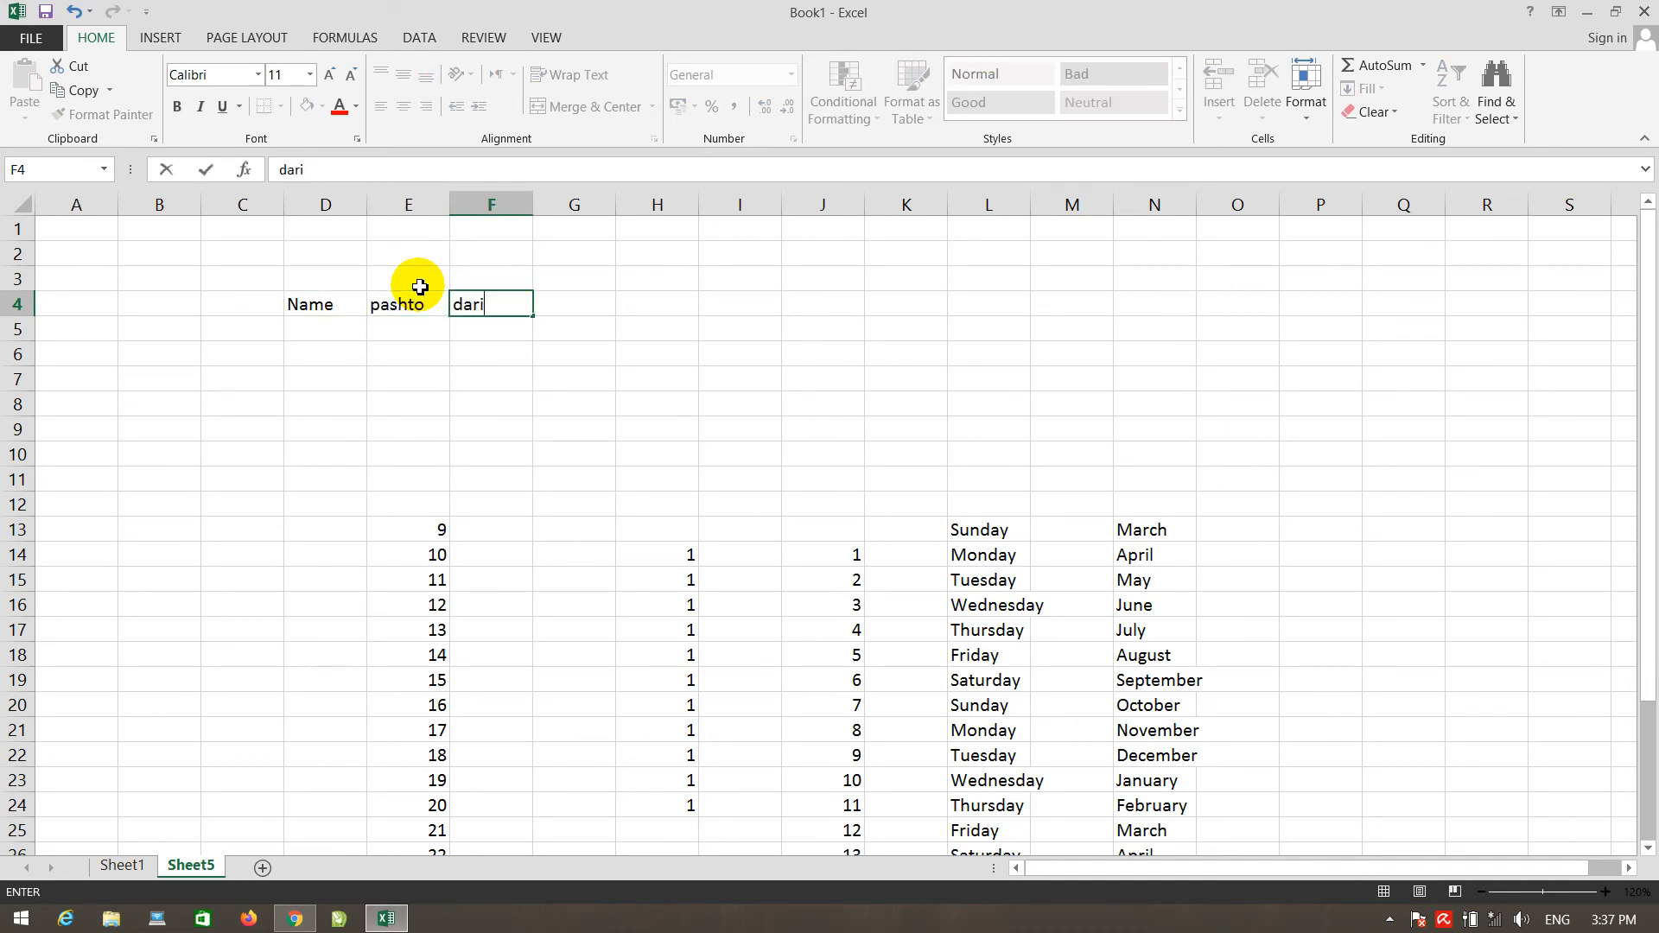
type("i")
key("Tab")
type("engl")
key("Tab")
type("Tota")
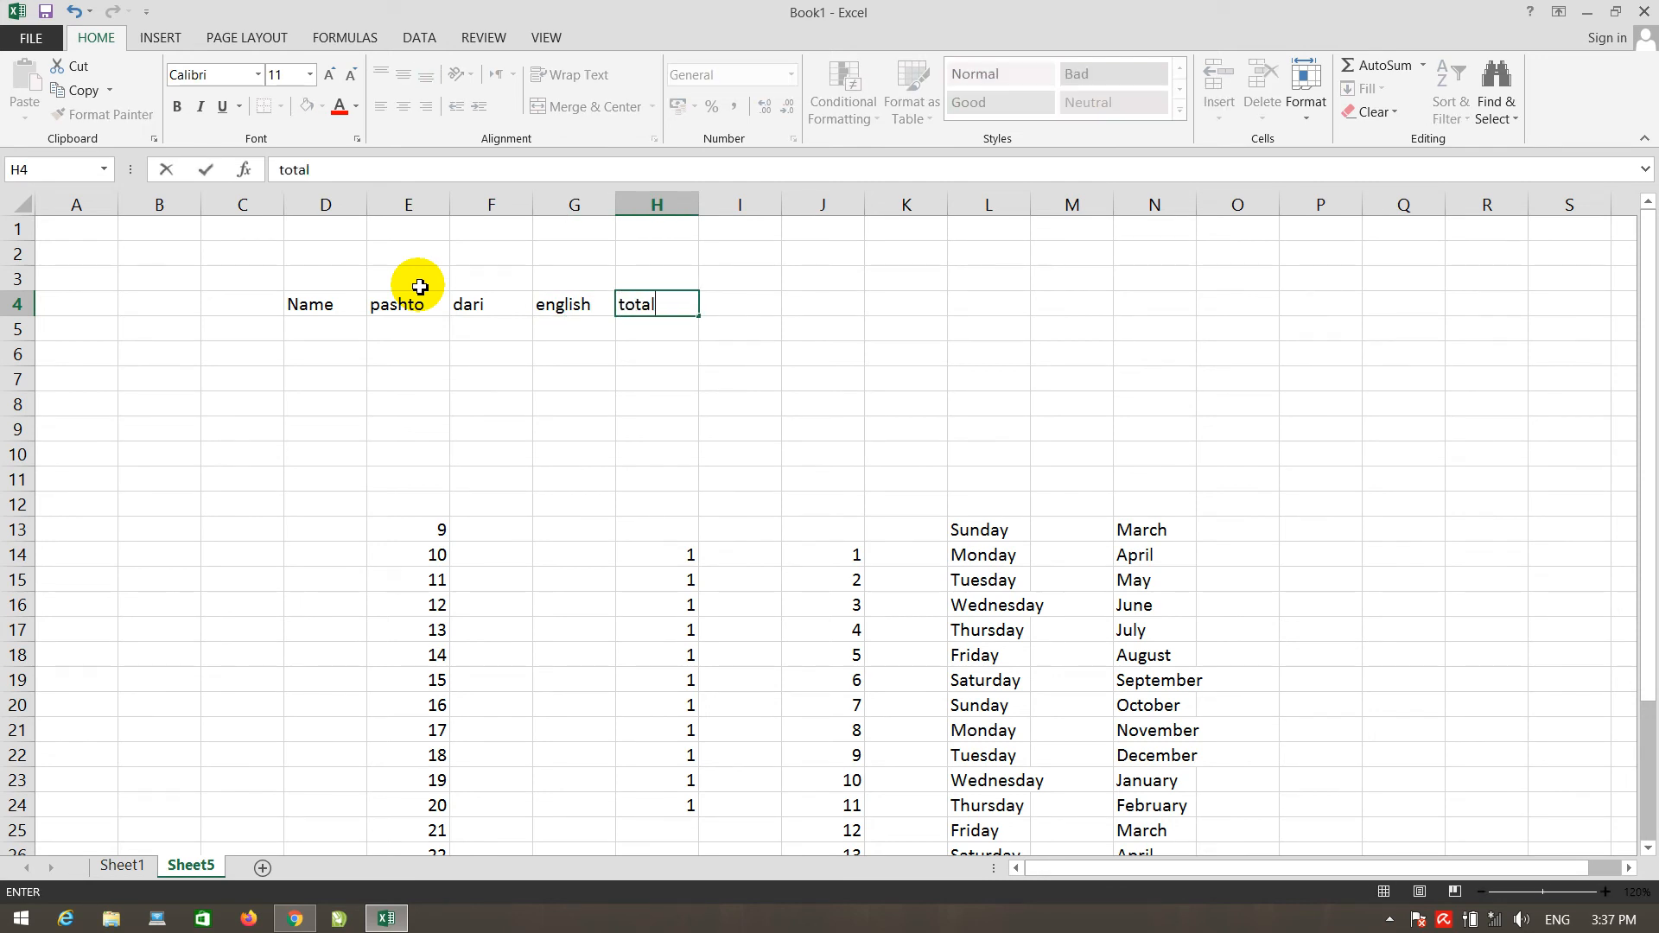
key("Return")
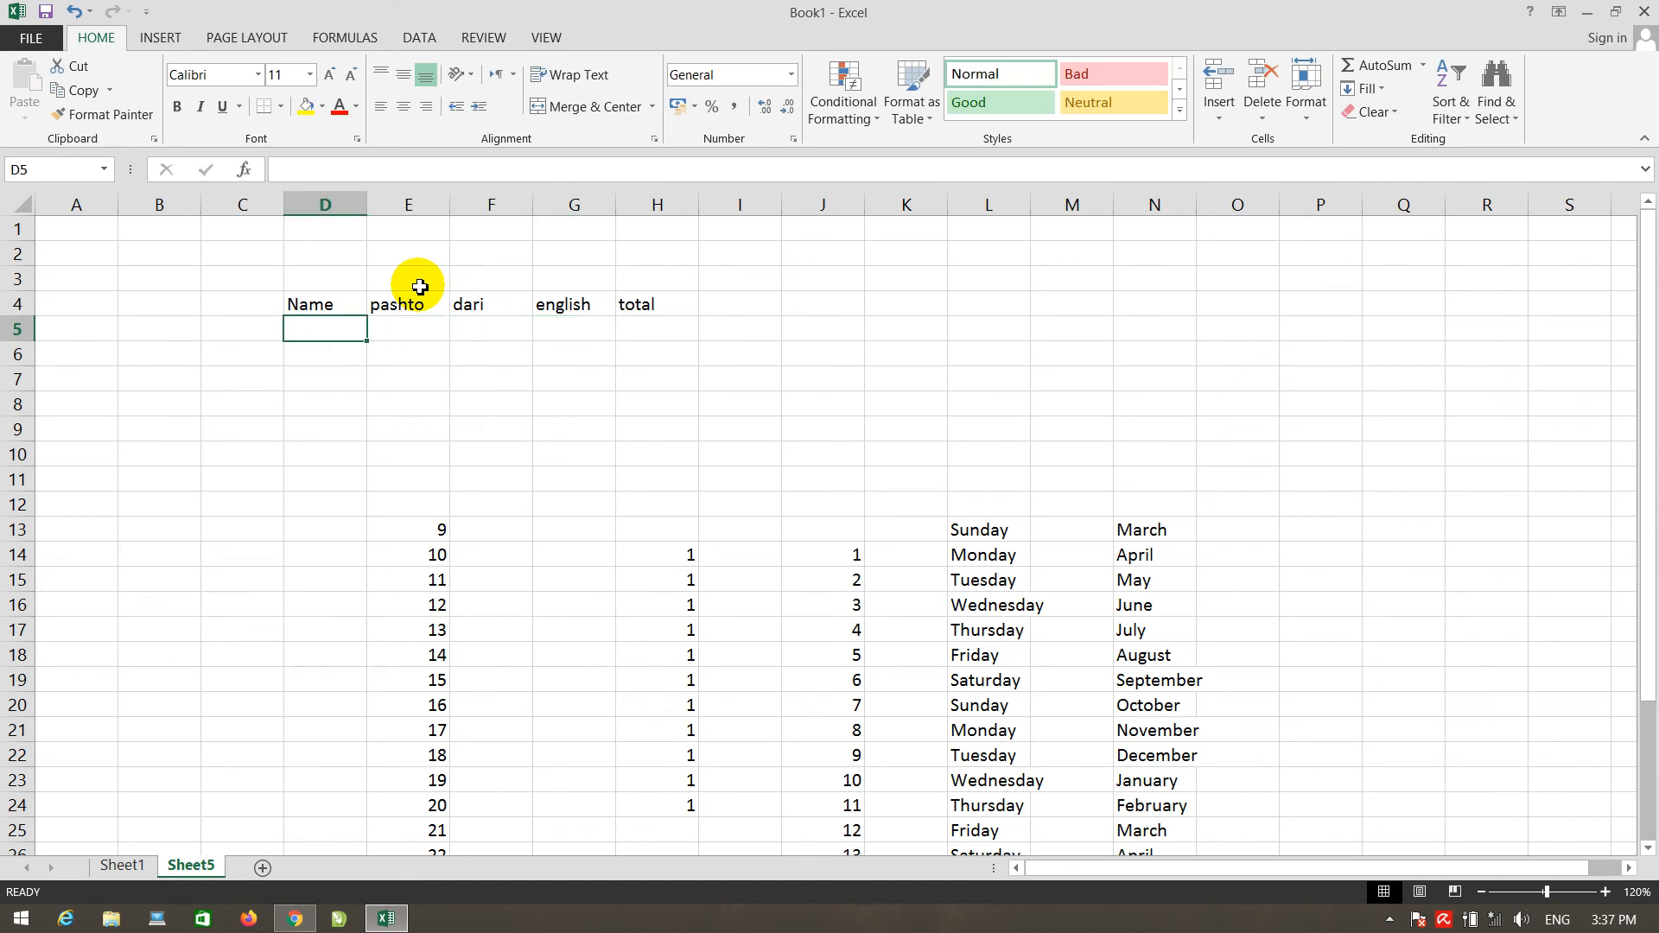
Step: Enter five student first names in cells D5 to D9, correcting the misspelled second name
type("ali")
key("BackSpace")
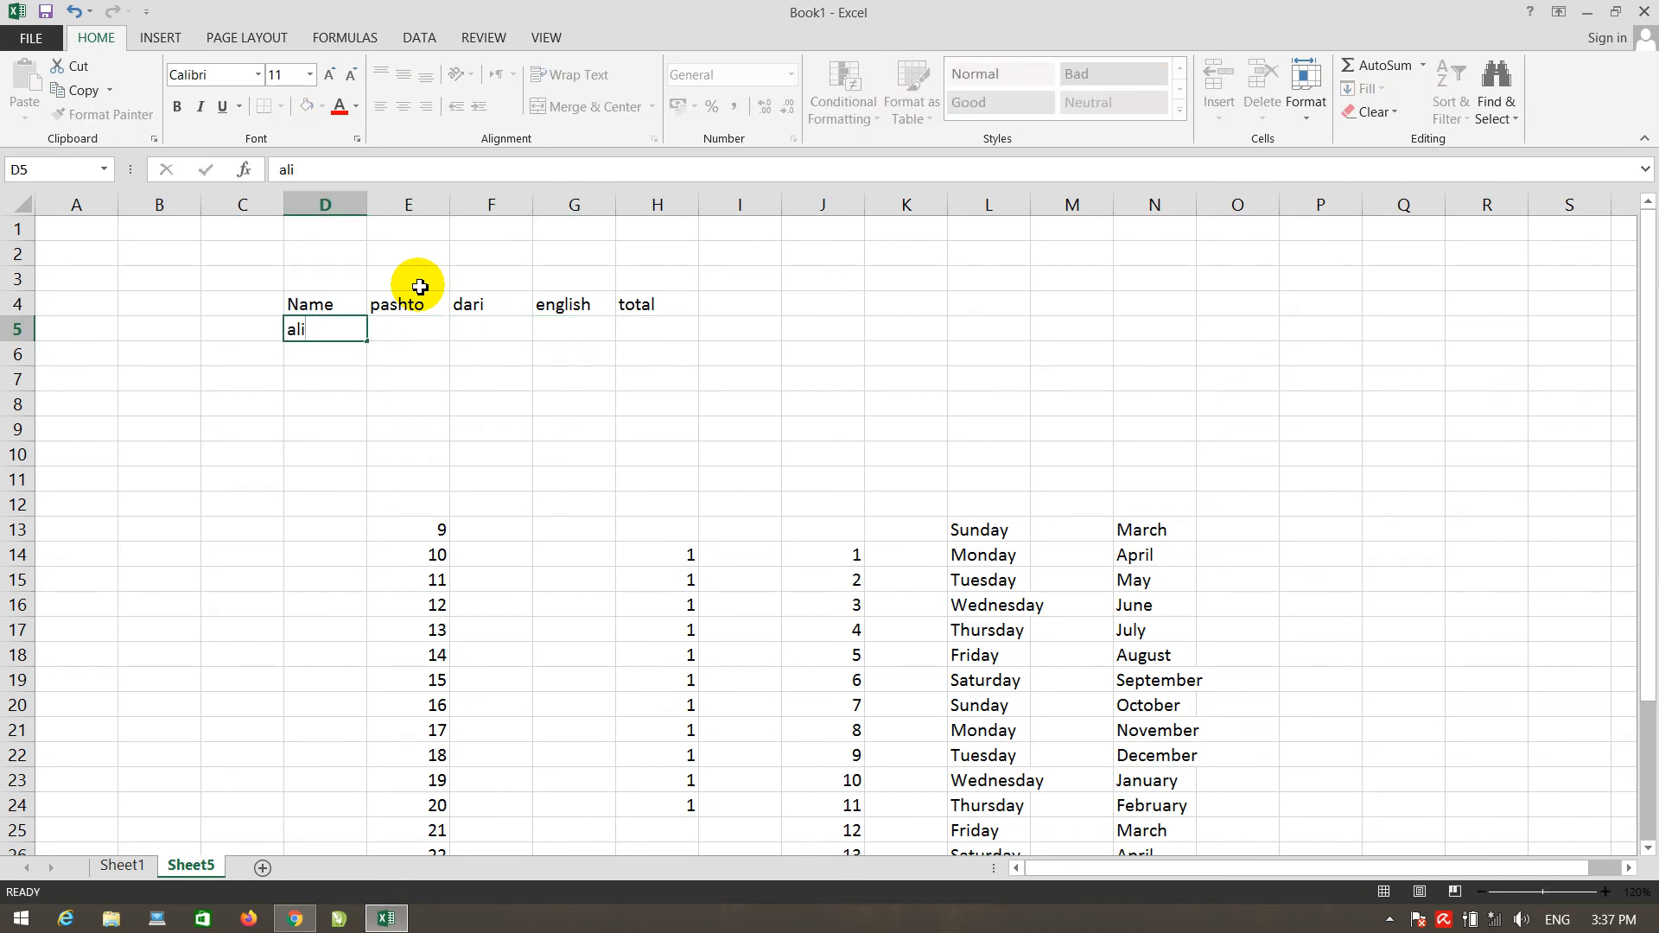
key("Return")
type("farham")
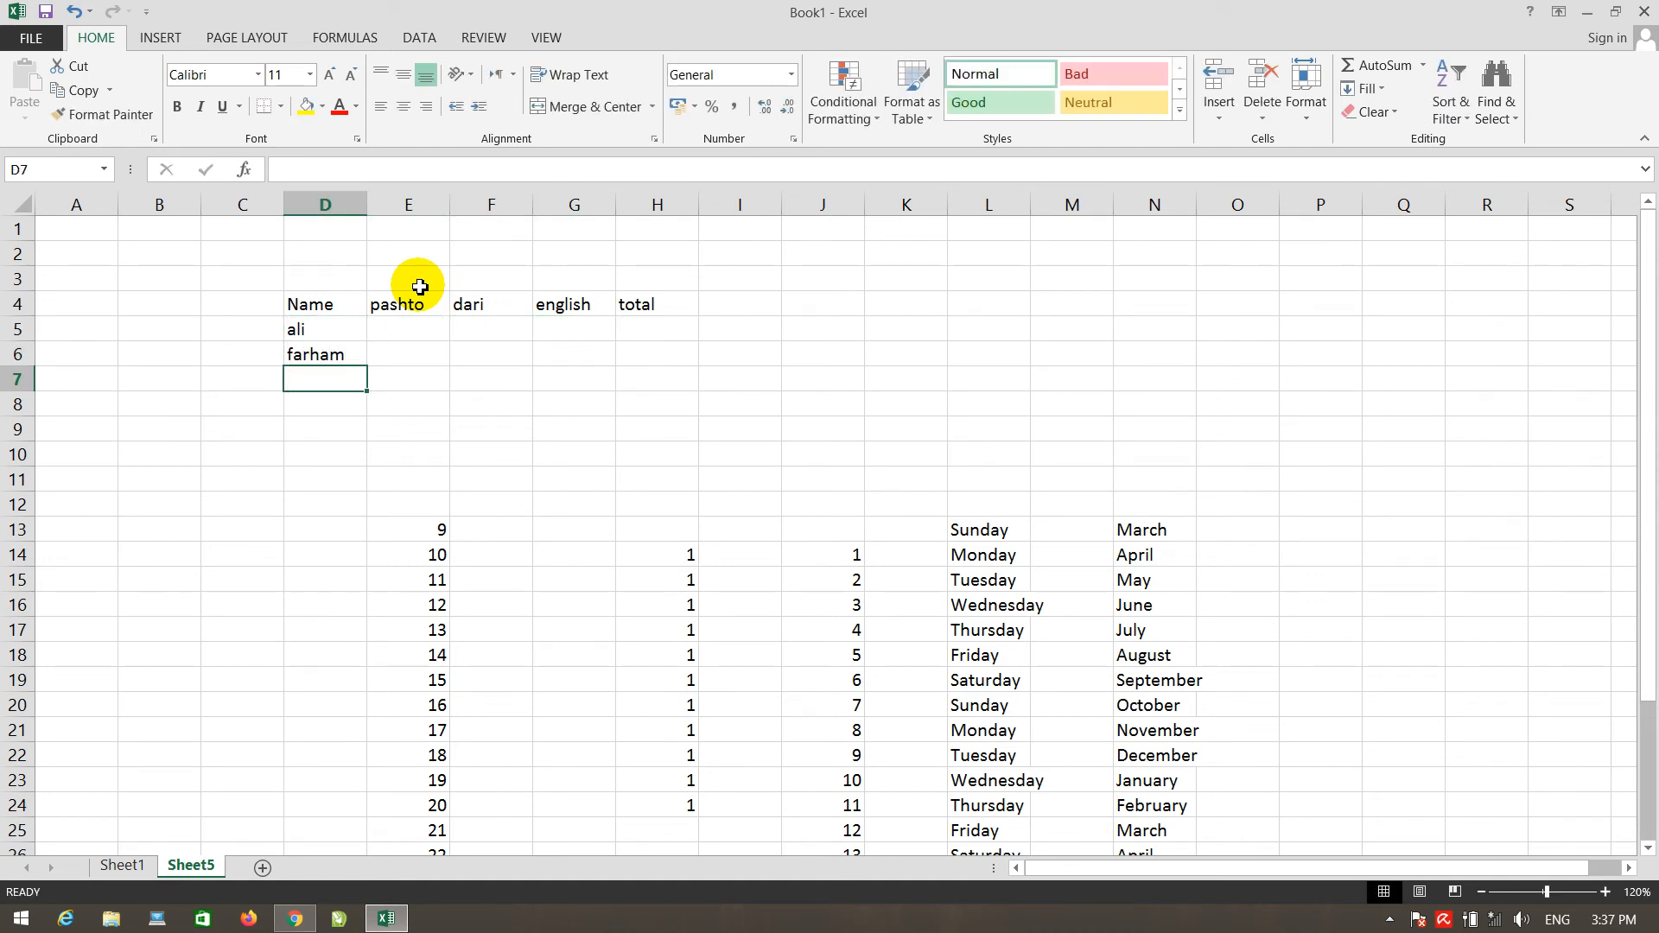
type("afrham")
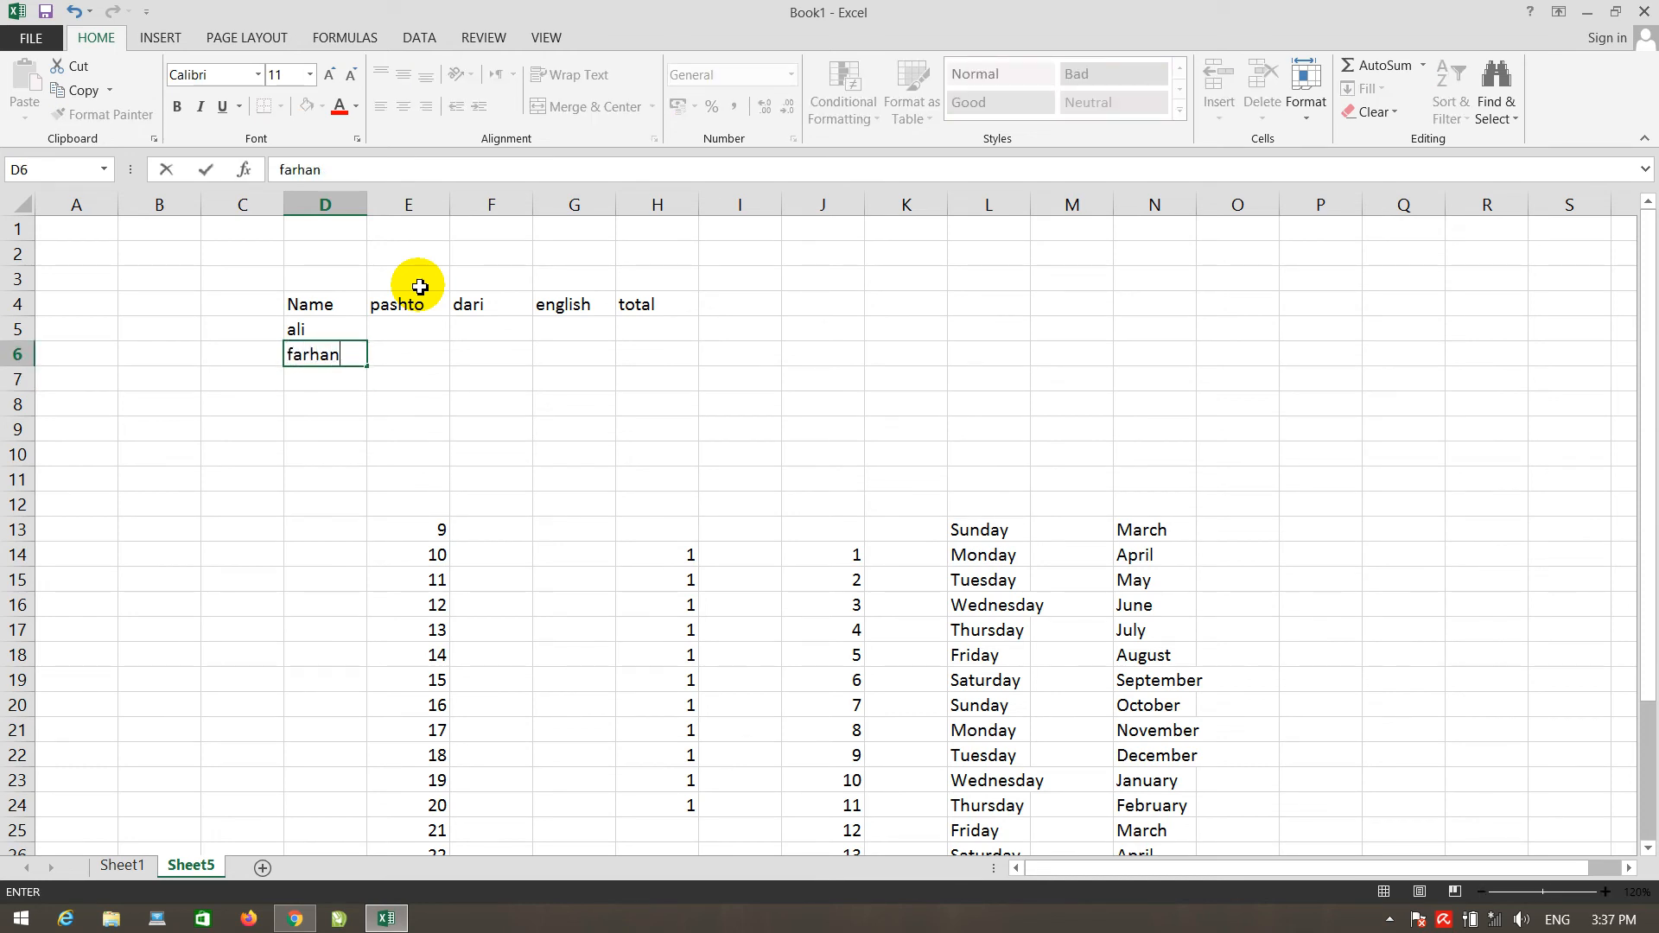
key("Return")
type("ahmad")
key("Return")
type("wali")
key("Return")
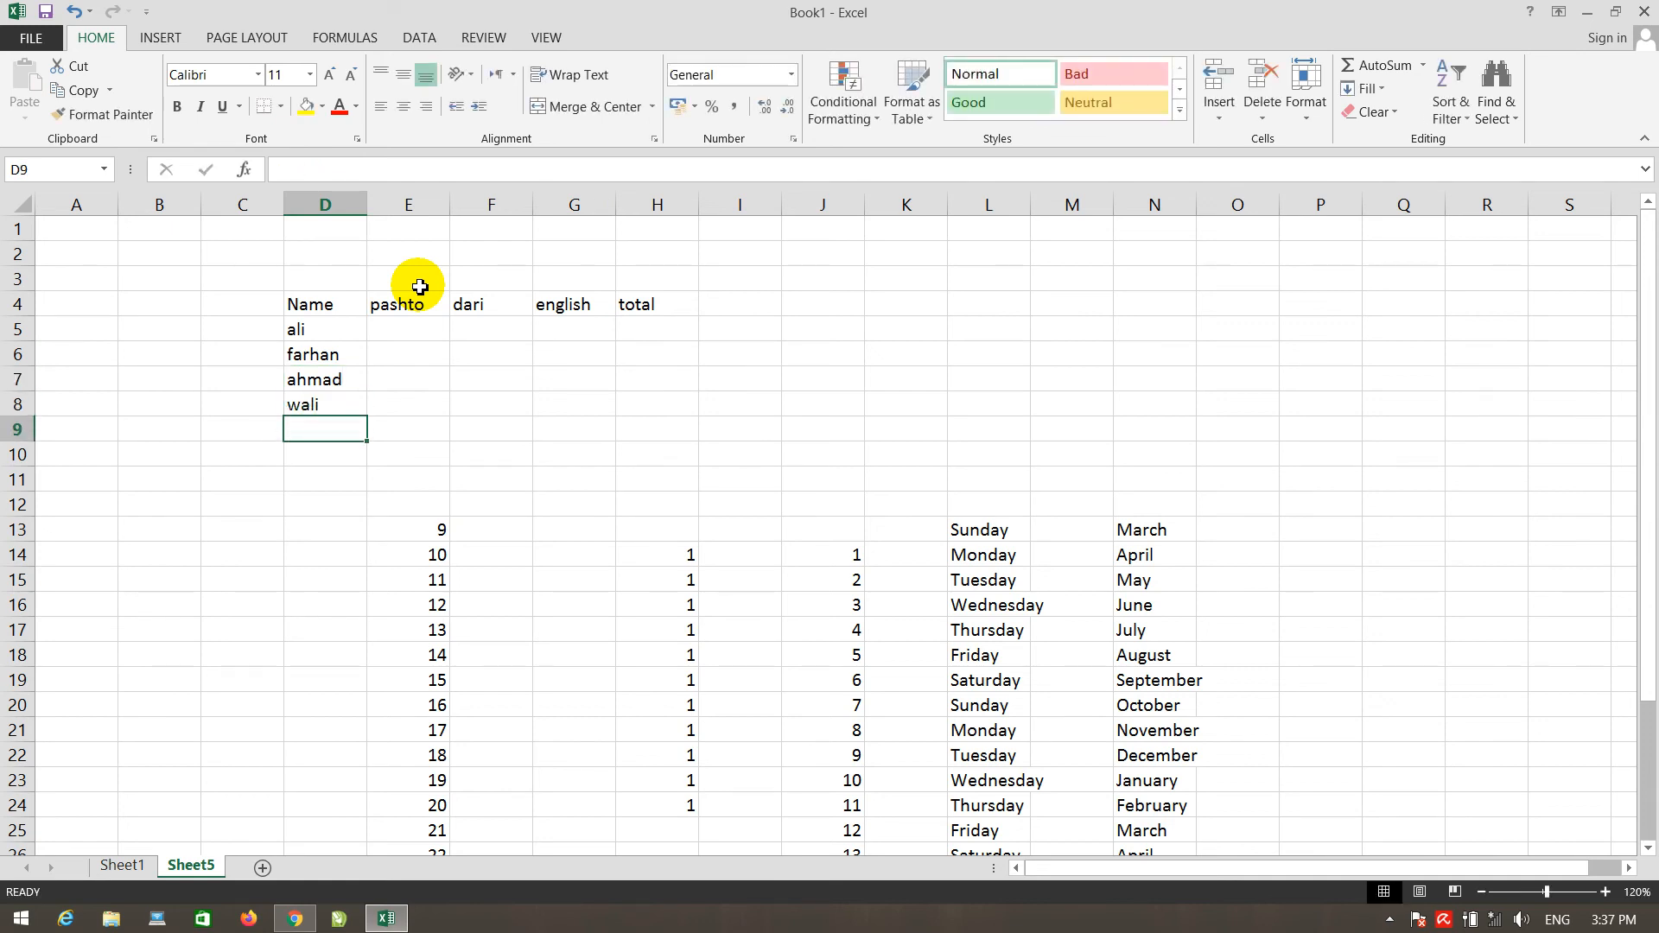
type("izah")
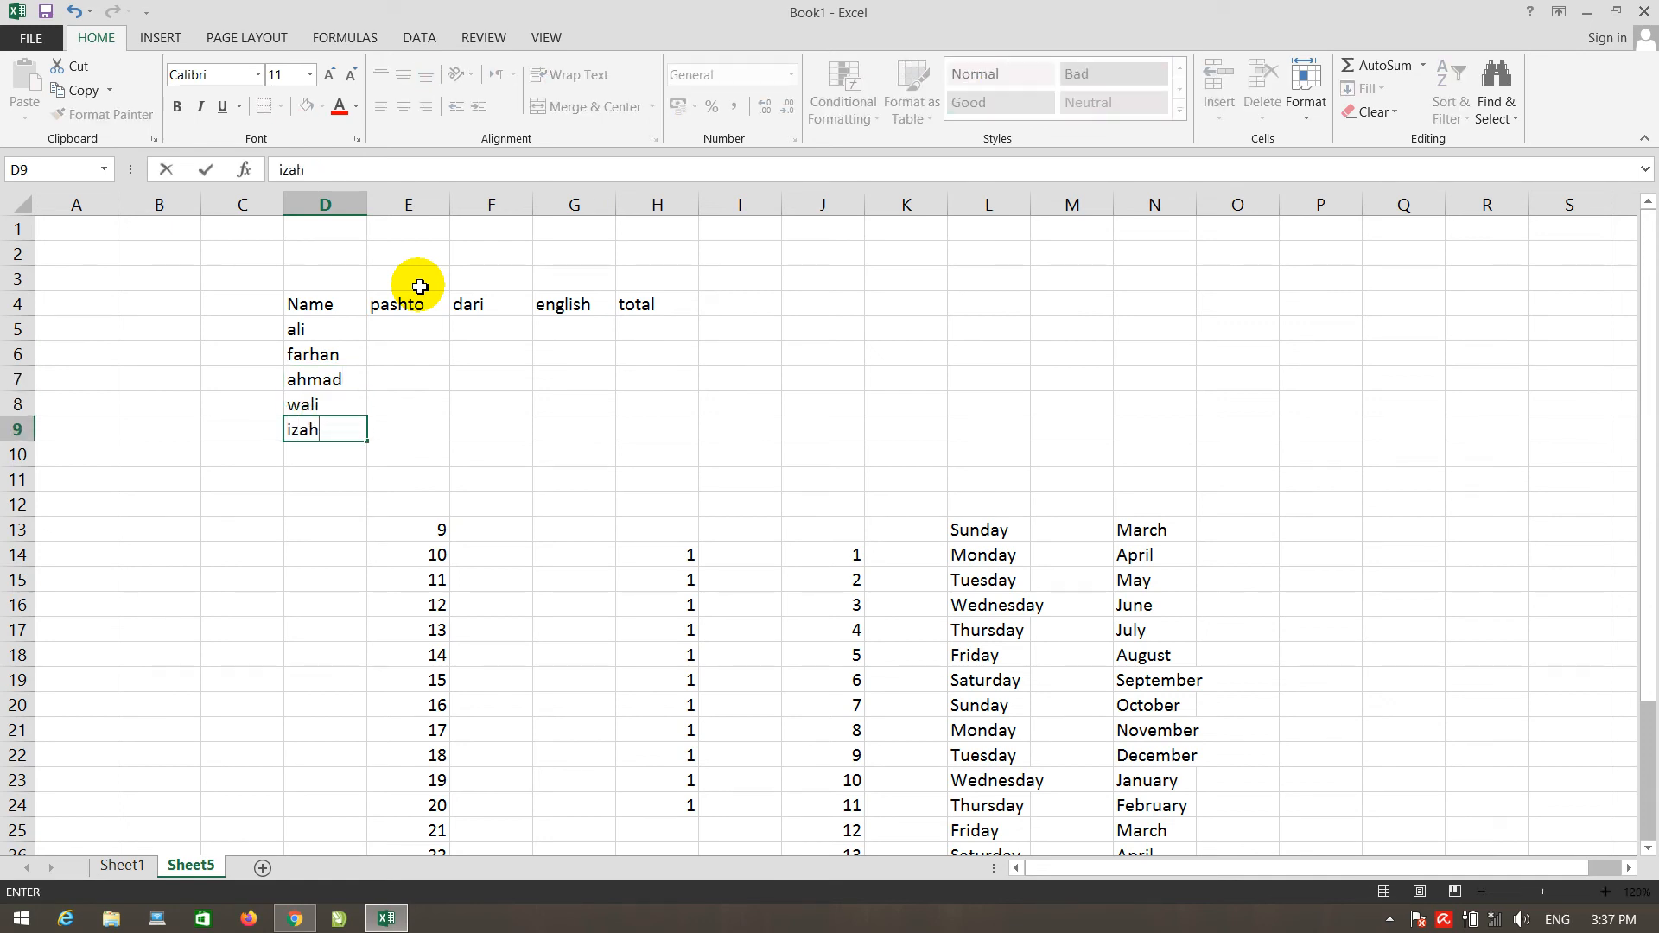
key("Tab")
Step: Enter the pashto marks 11, 22, 33, 44 and 55 in cells E5 to E9
key("Up")
key("Up")
key("Up")
key("Up")
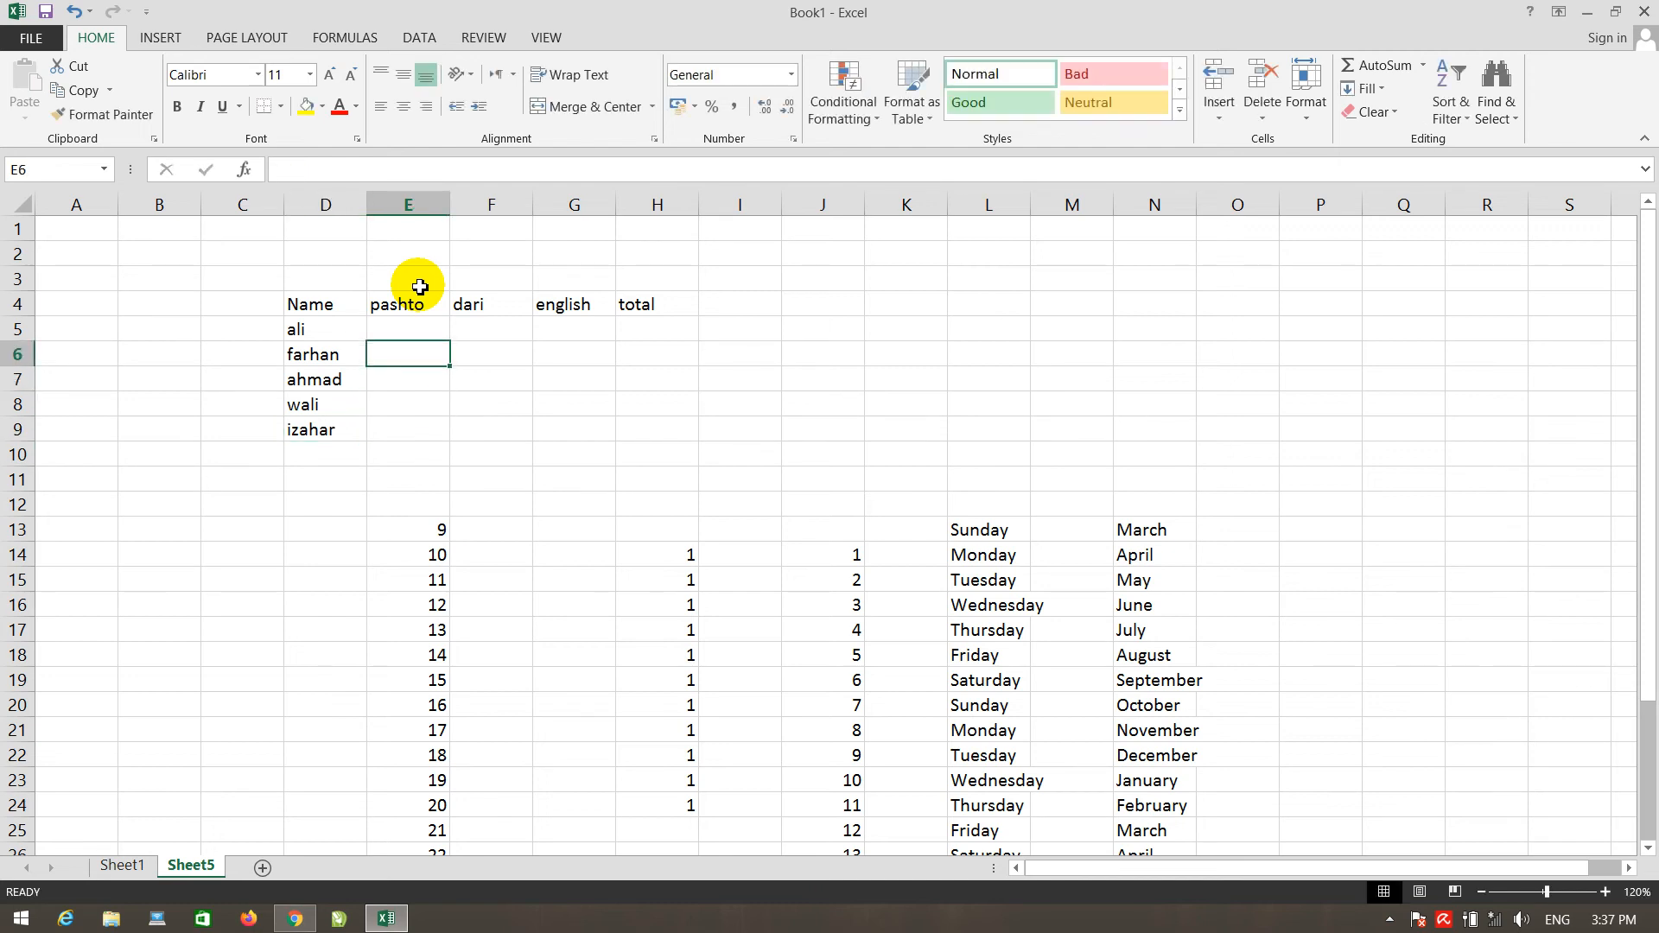
type("11")
key("Return")
type("22")
key("Return")
type("33")
key("Return")
type("44")
key("Return")
type("55")
key("Tab")
Step: Enter the dari marks 22, 55, 66, 77 and 88 in cells F5 to F9
key("Up")
key("Up")
key("Up")
key("Up")
type("22")
key("Return")
type("334")
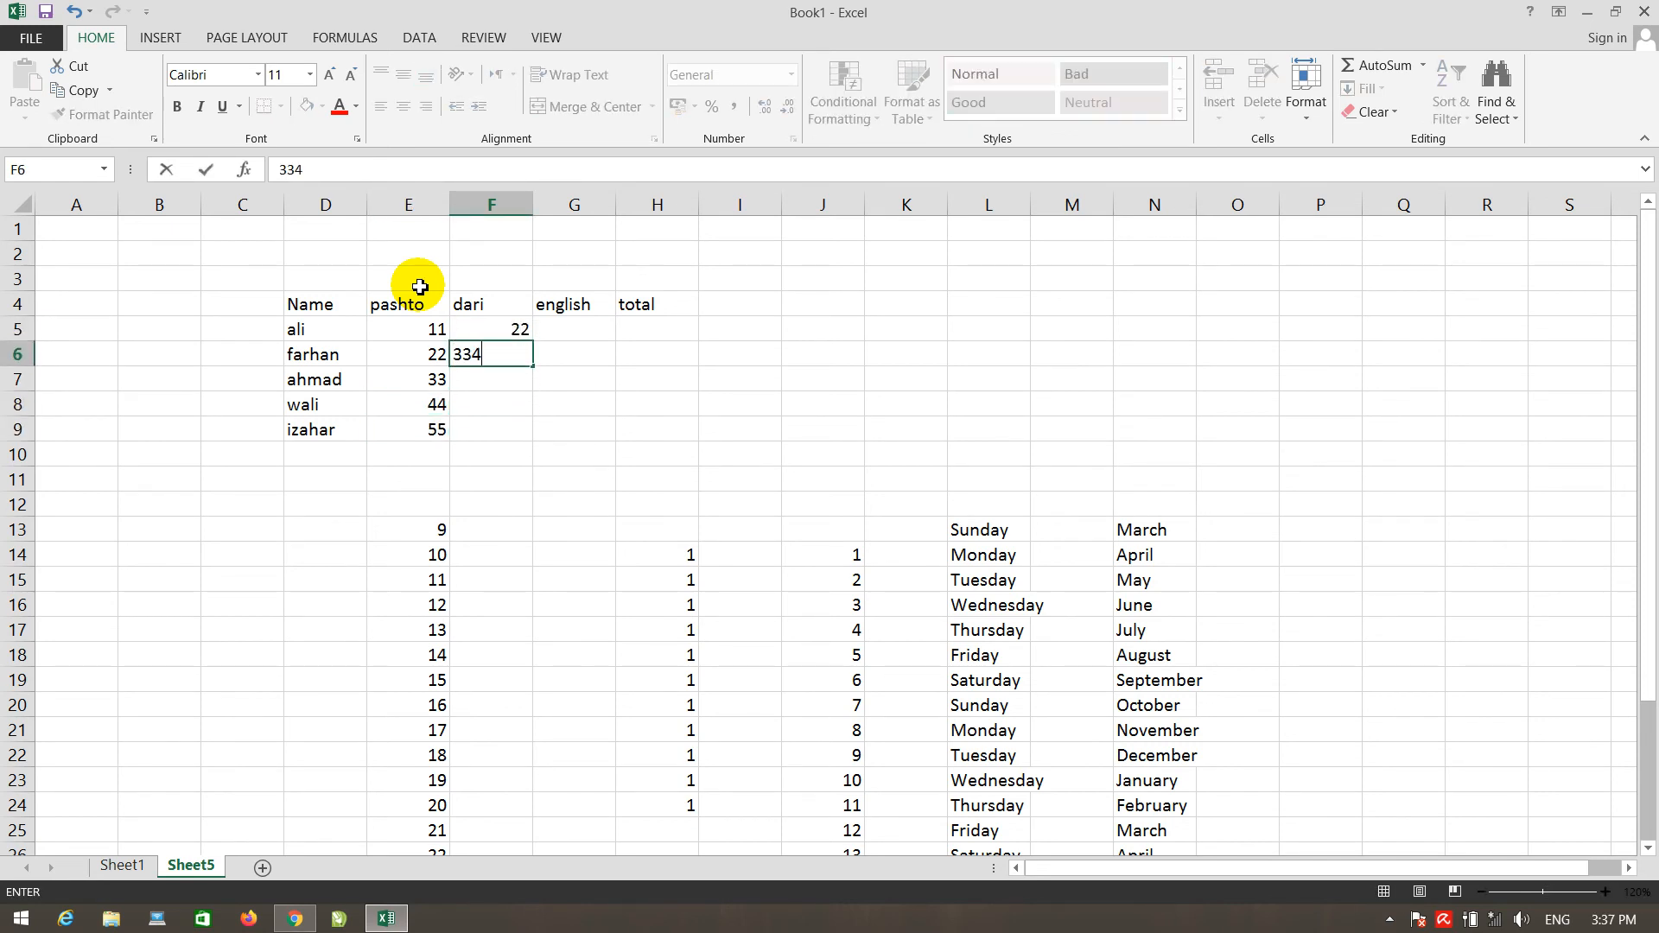
key("Return")
key("Up")
type("55")
key("Return")
type("66")
key("Return")
key("Up")
key("Down")
type("77")
key("Return")
type("88")
key("Tab")
Step: Enter the english marks 11, 22, 33, 44 and 55 in cells G5 to G9
key("Up")
key("Up")
key("Up")
key("Up")
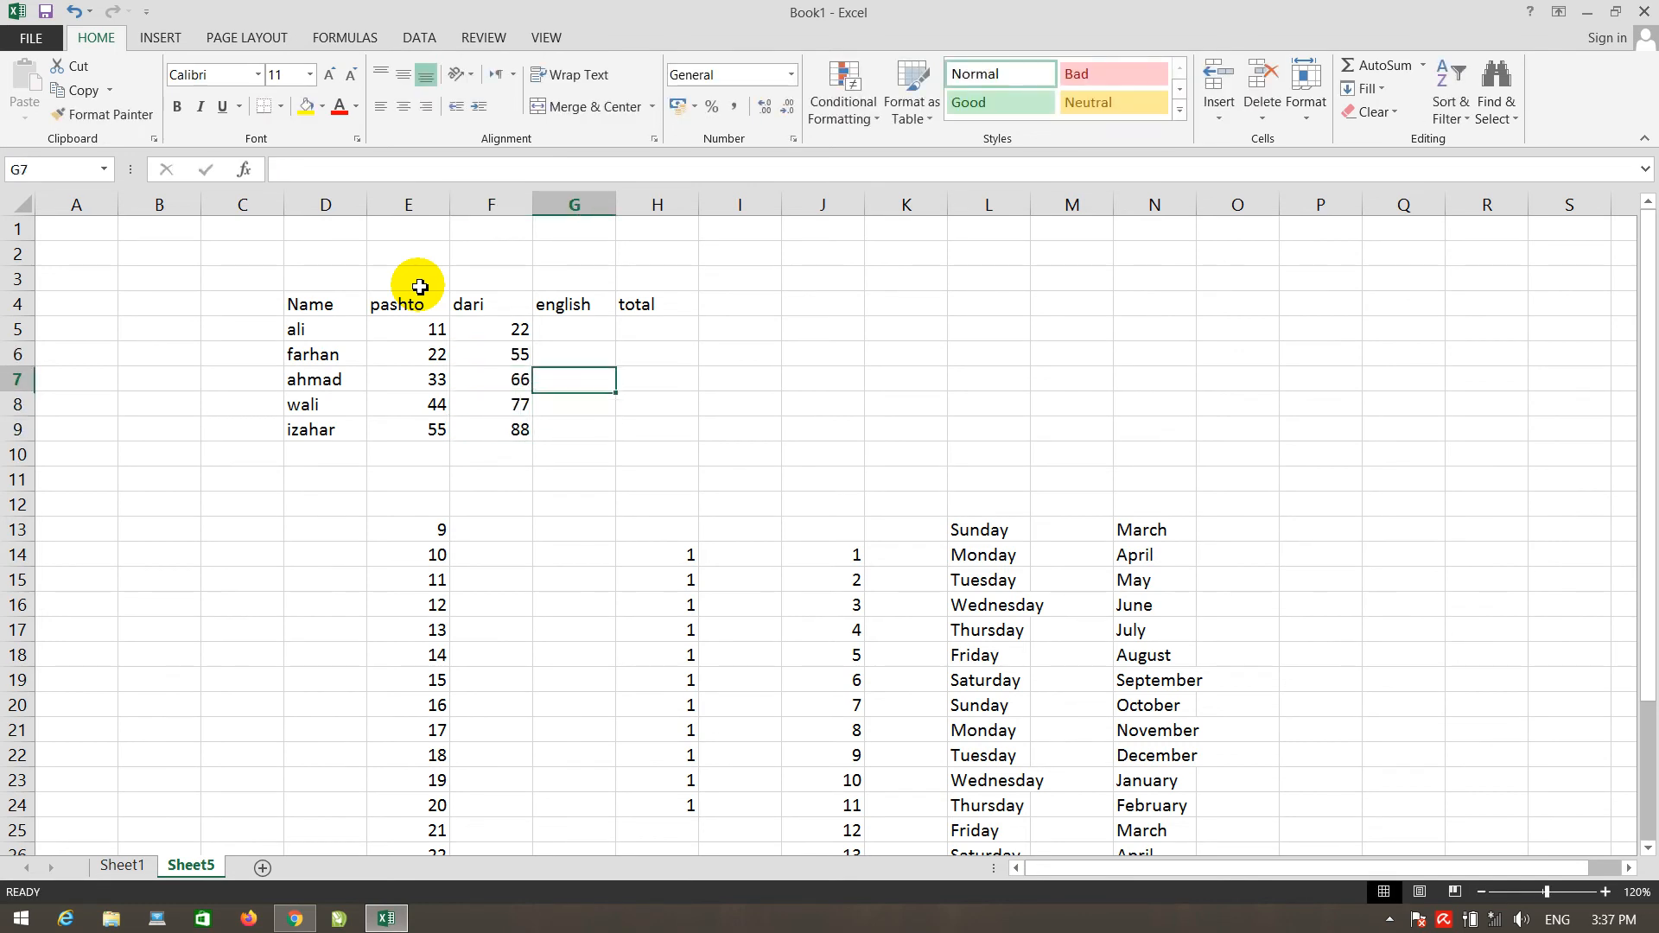
type("11")
key("Return")
type("22")
key("Return")
type("33")
key("Return")
type("44")
key("Return")
key("Tab")
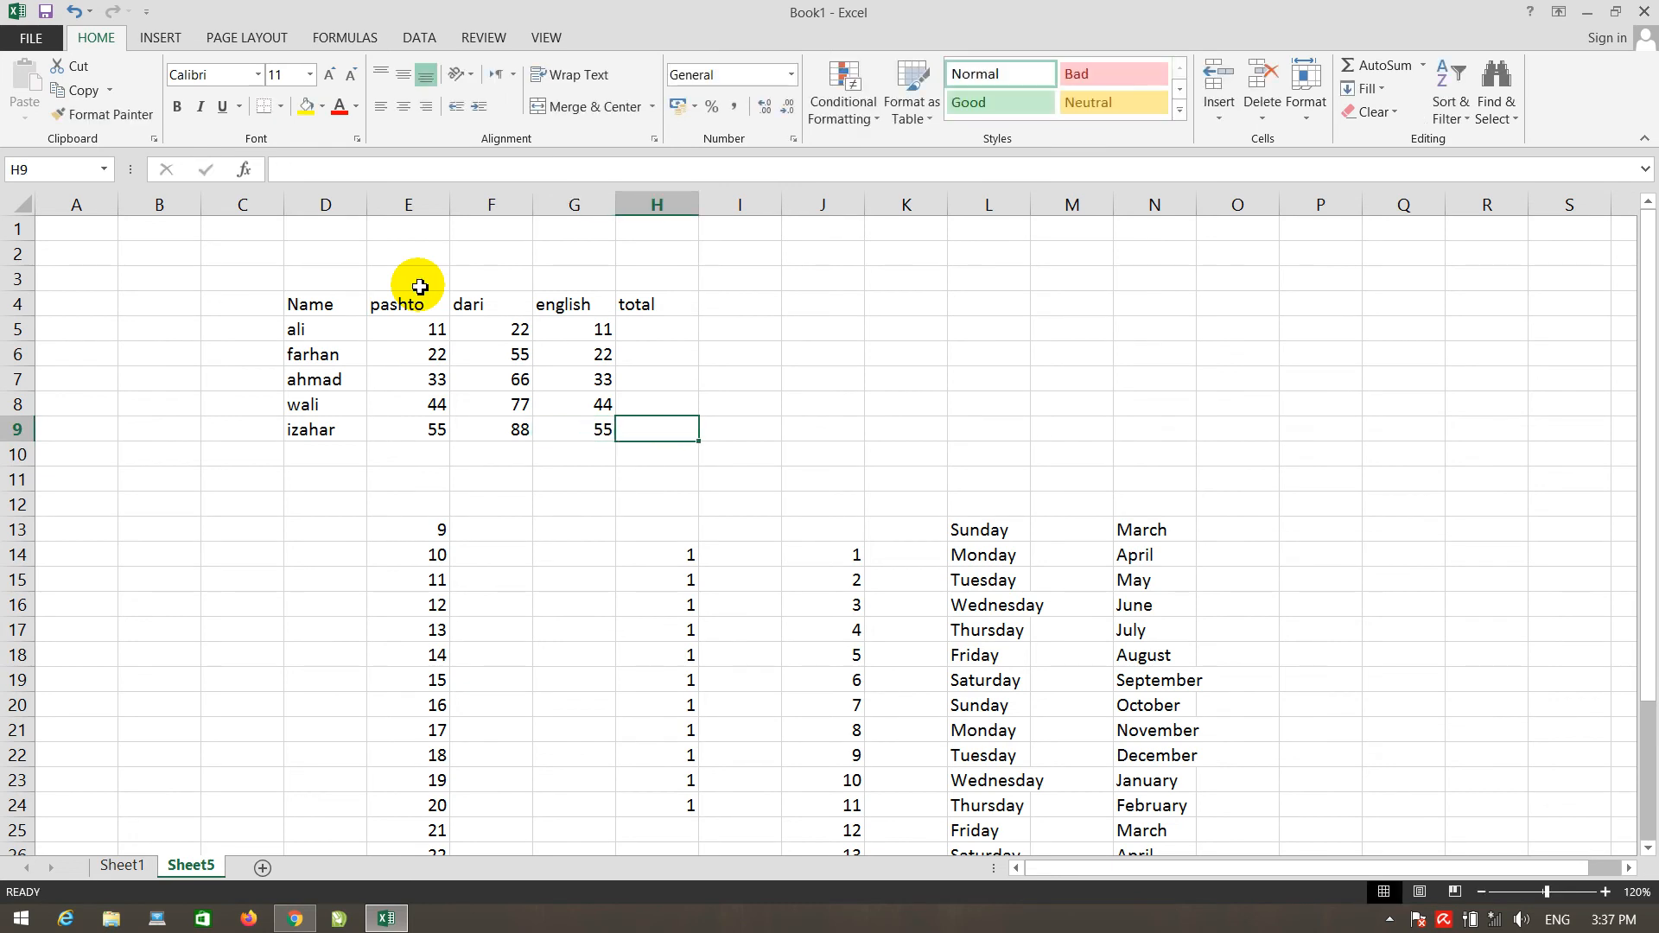
Step: Format the header row D4:H4 with a yellow fill and bold text
left_click_drag(300, 309, 629, 308)
left_click(309, 109)
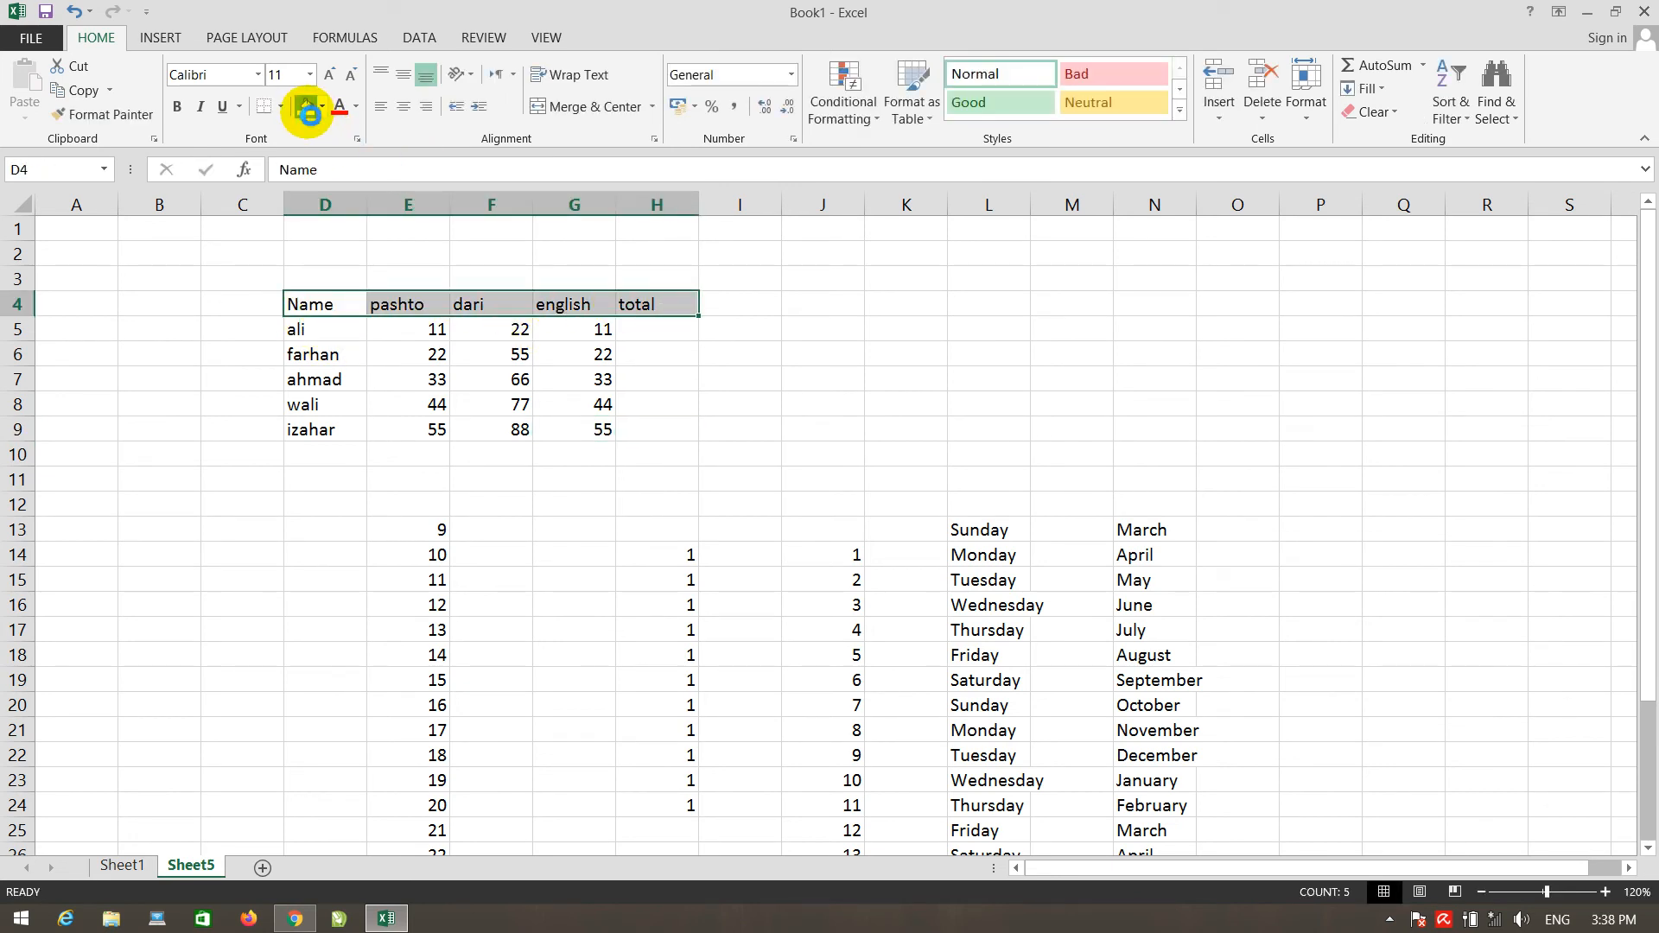
left_click(177, 105)
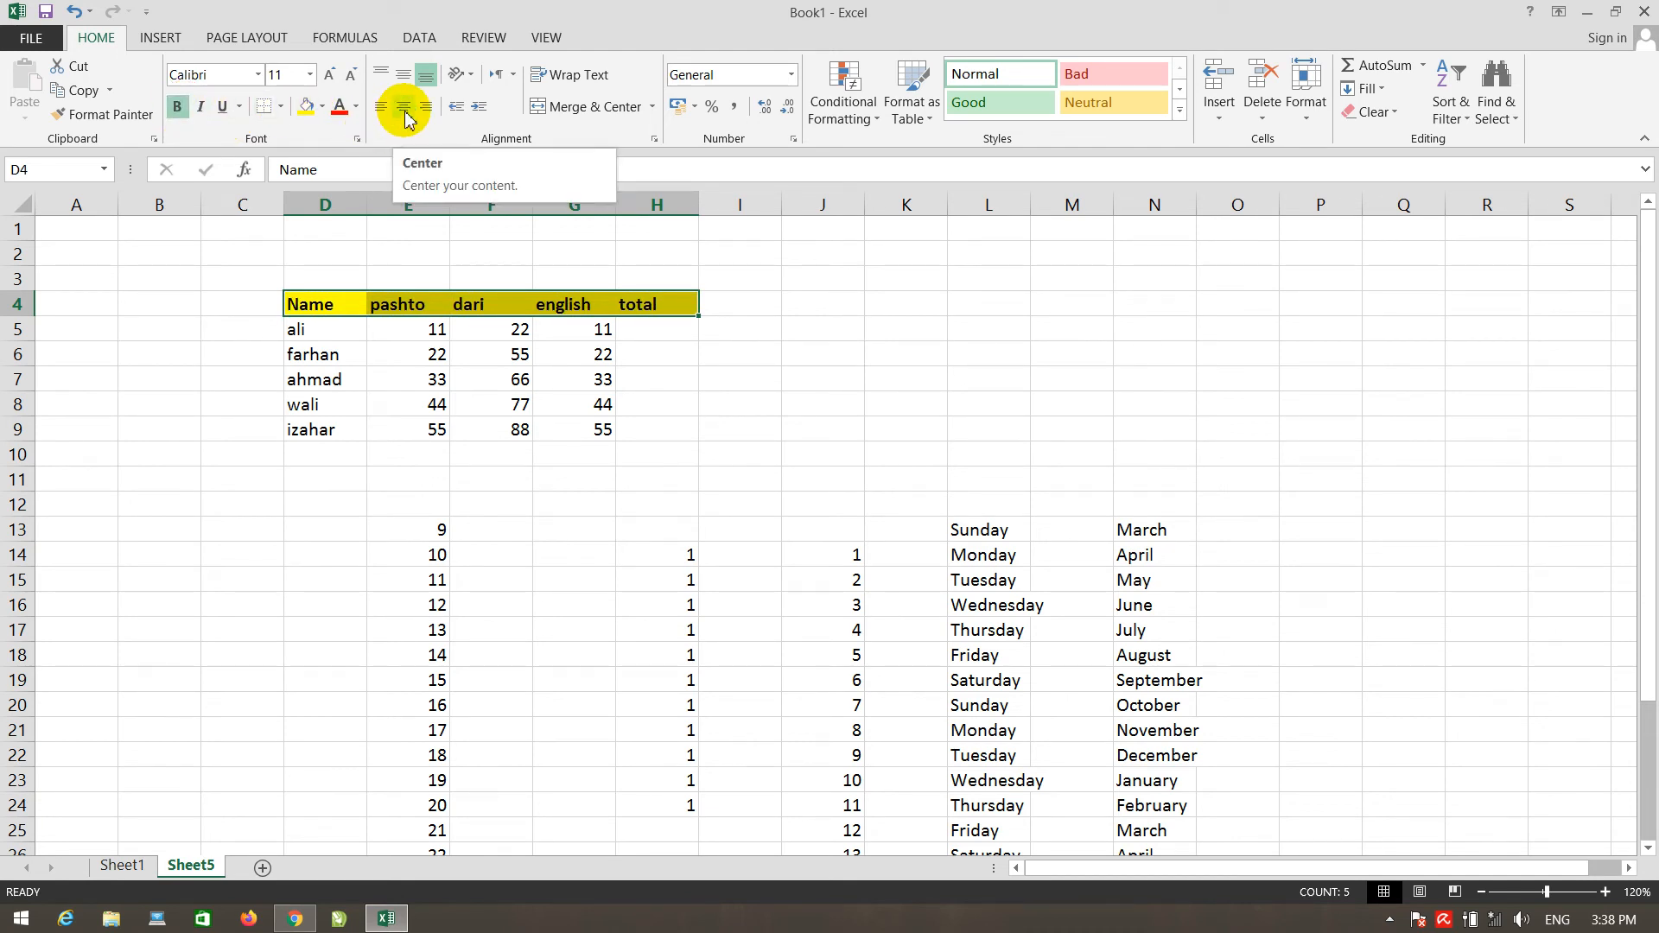
left_click(391, 377)
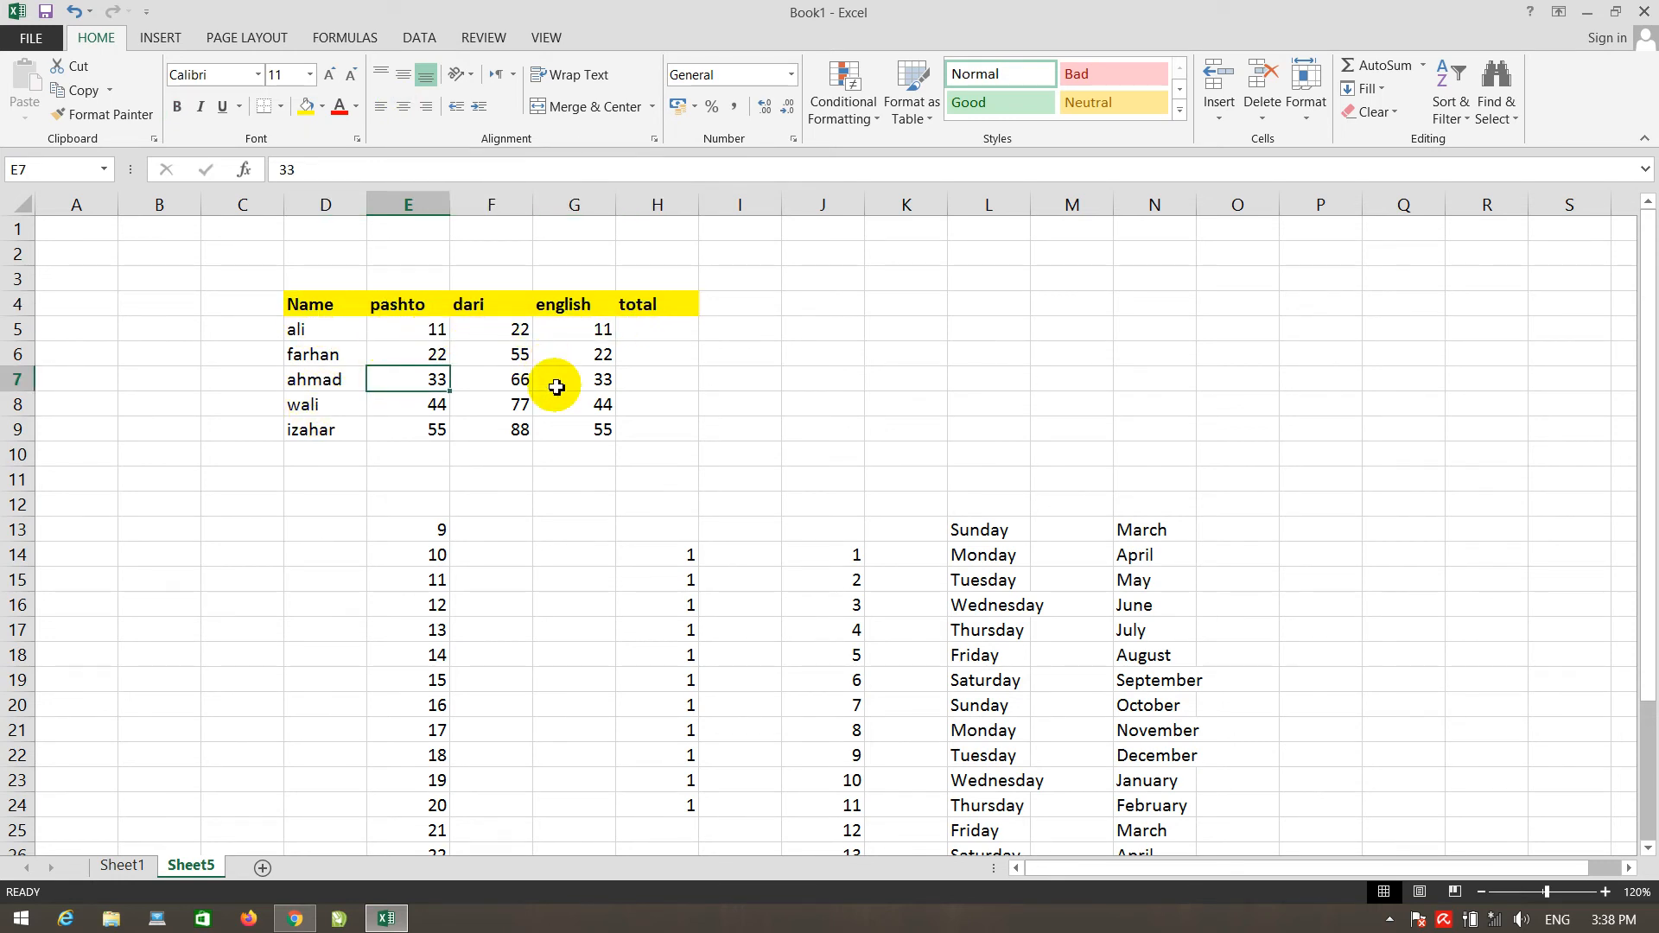
Step: Enter the formula =E5+F5+G5 in cell H5 to total the first student's marks
left_click(669, 334)
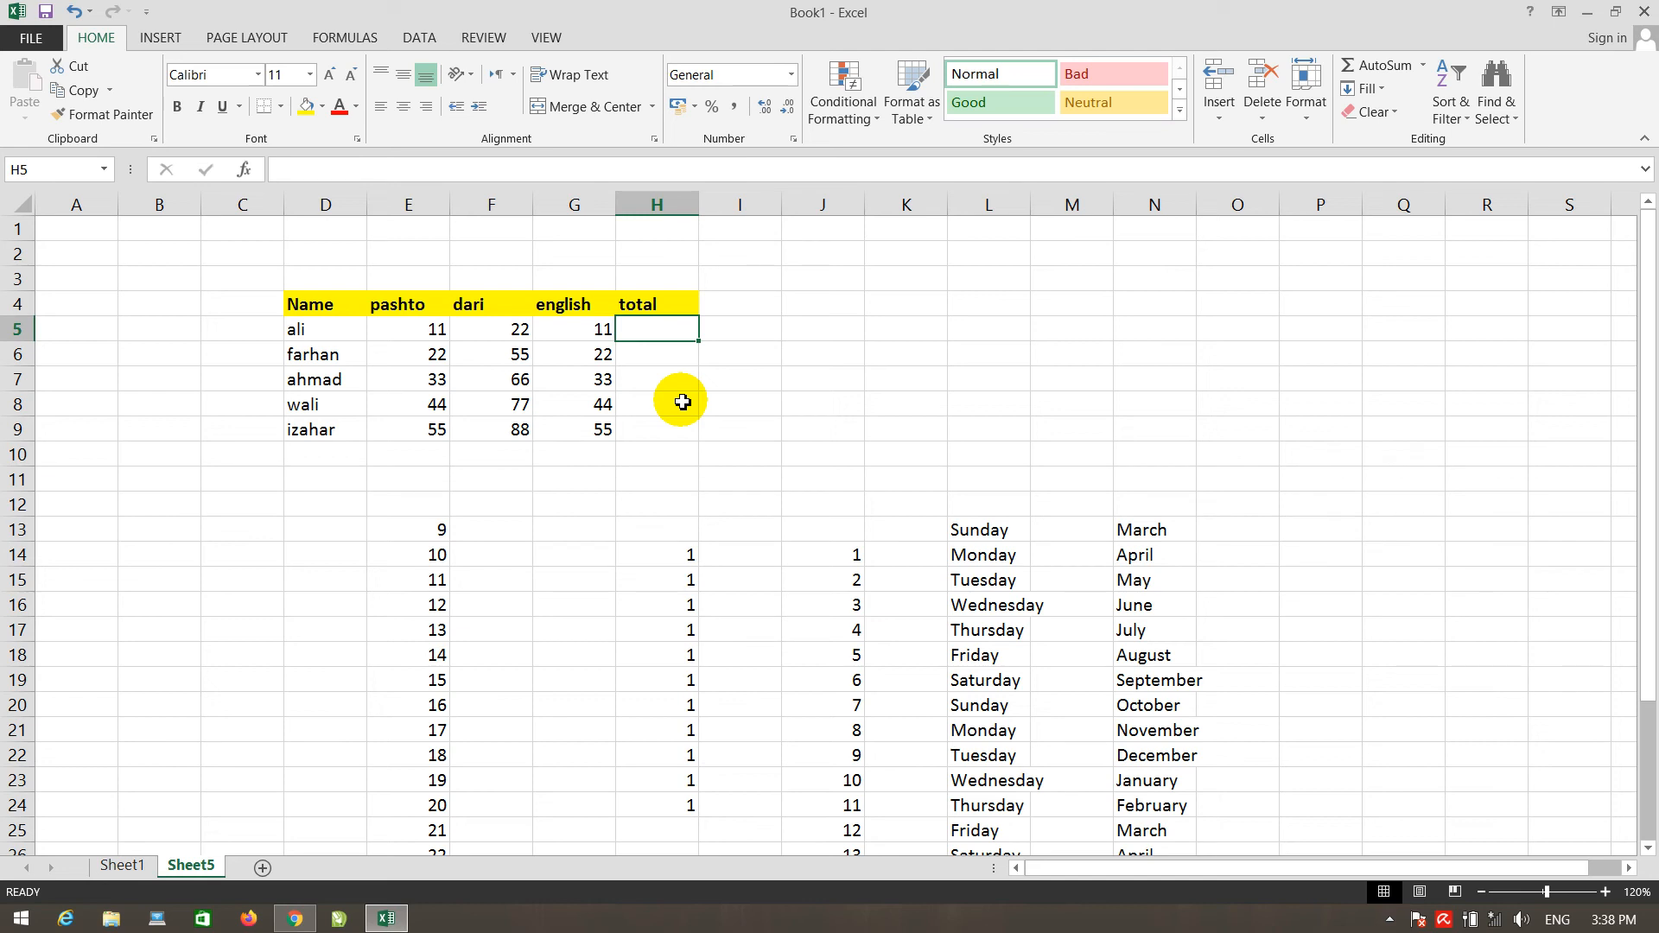
type("=")
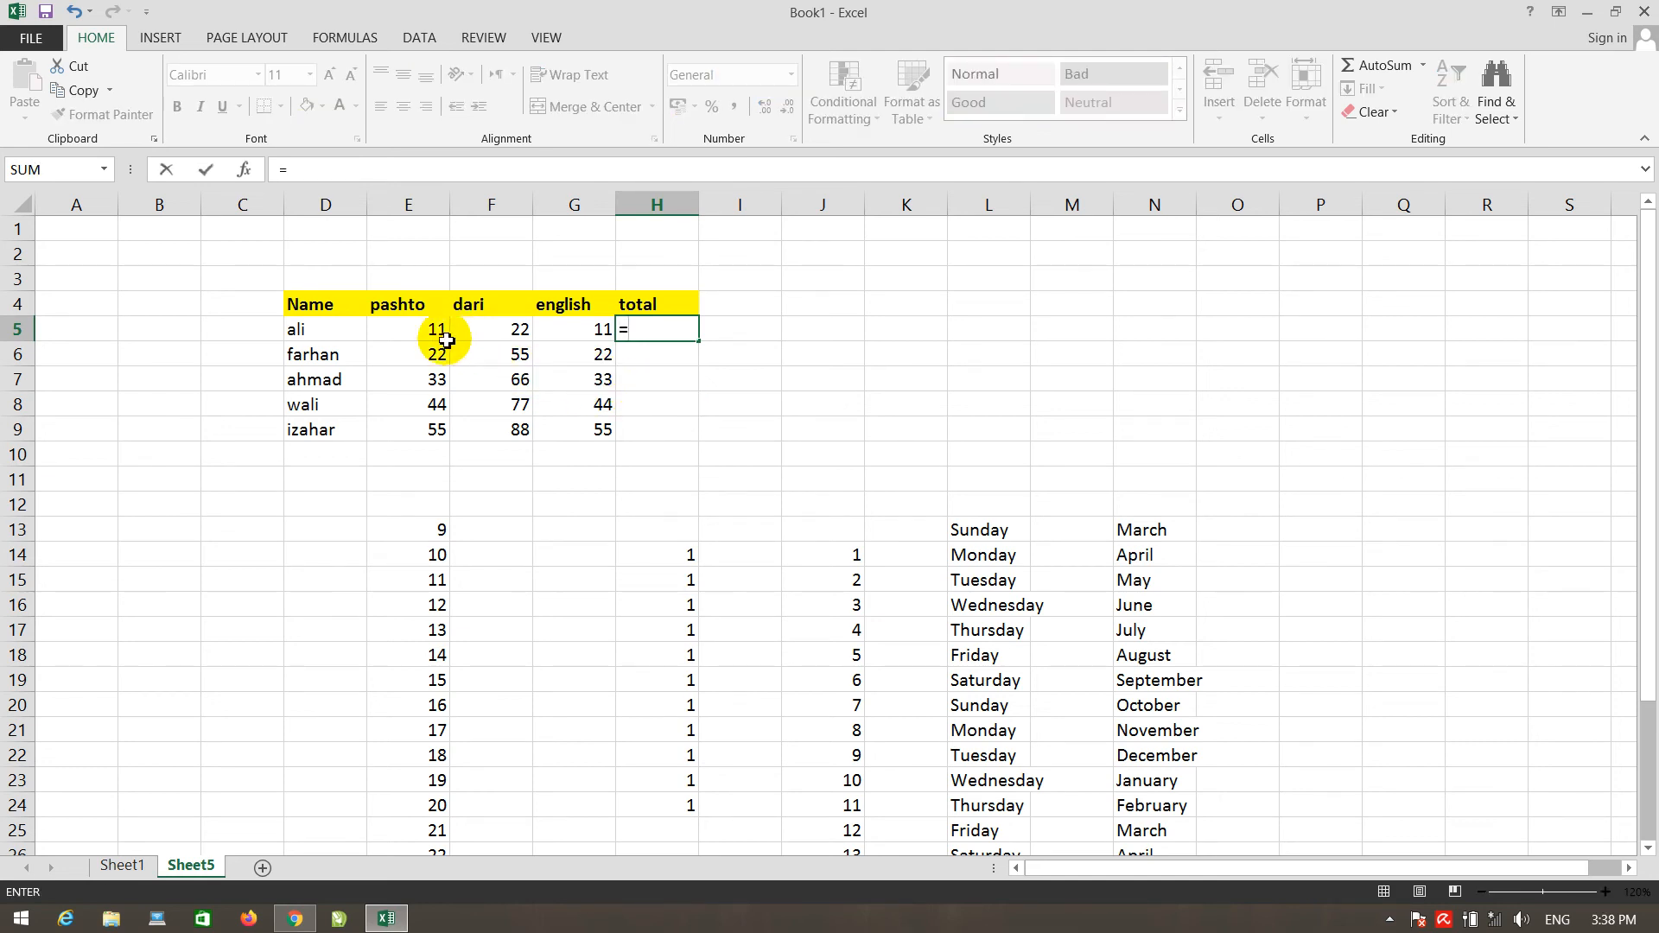
left_click(424, 330)
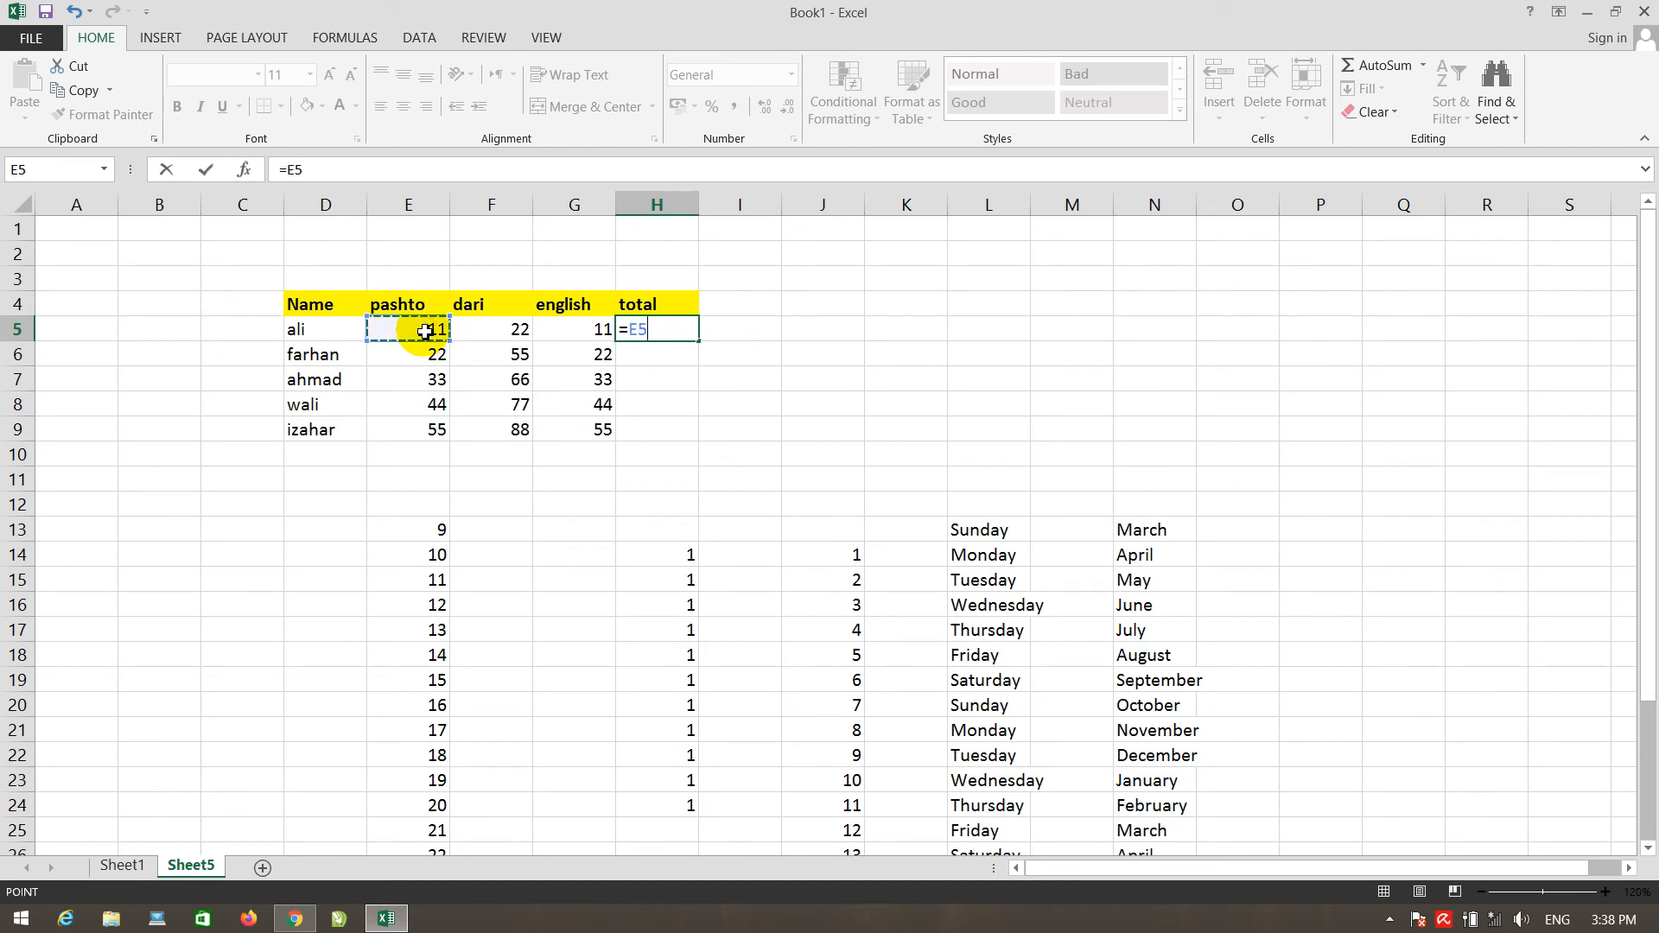
type("+")
left_click(505, 330)
type("+")
left_click(579, 335)
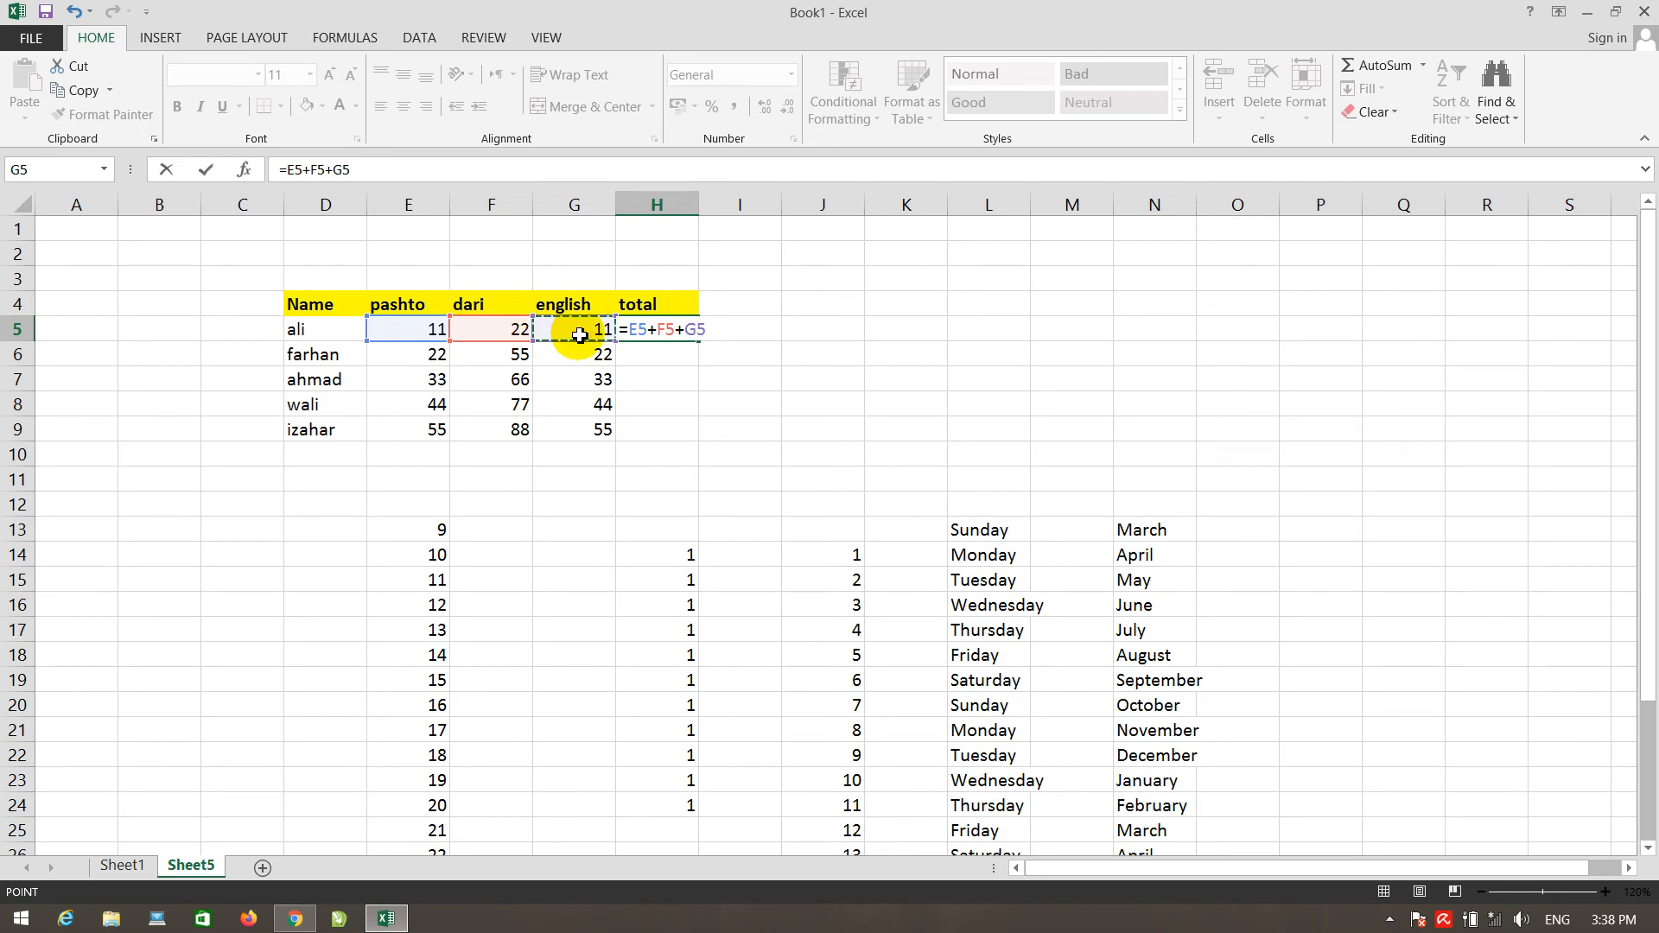
key("Return")
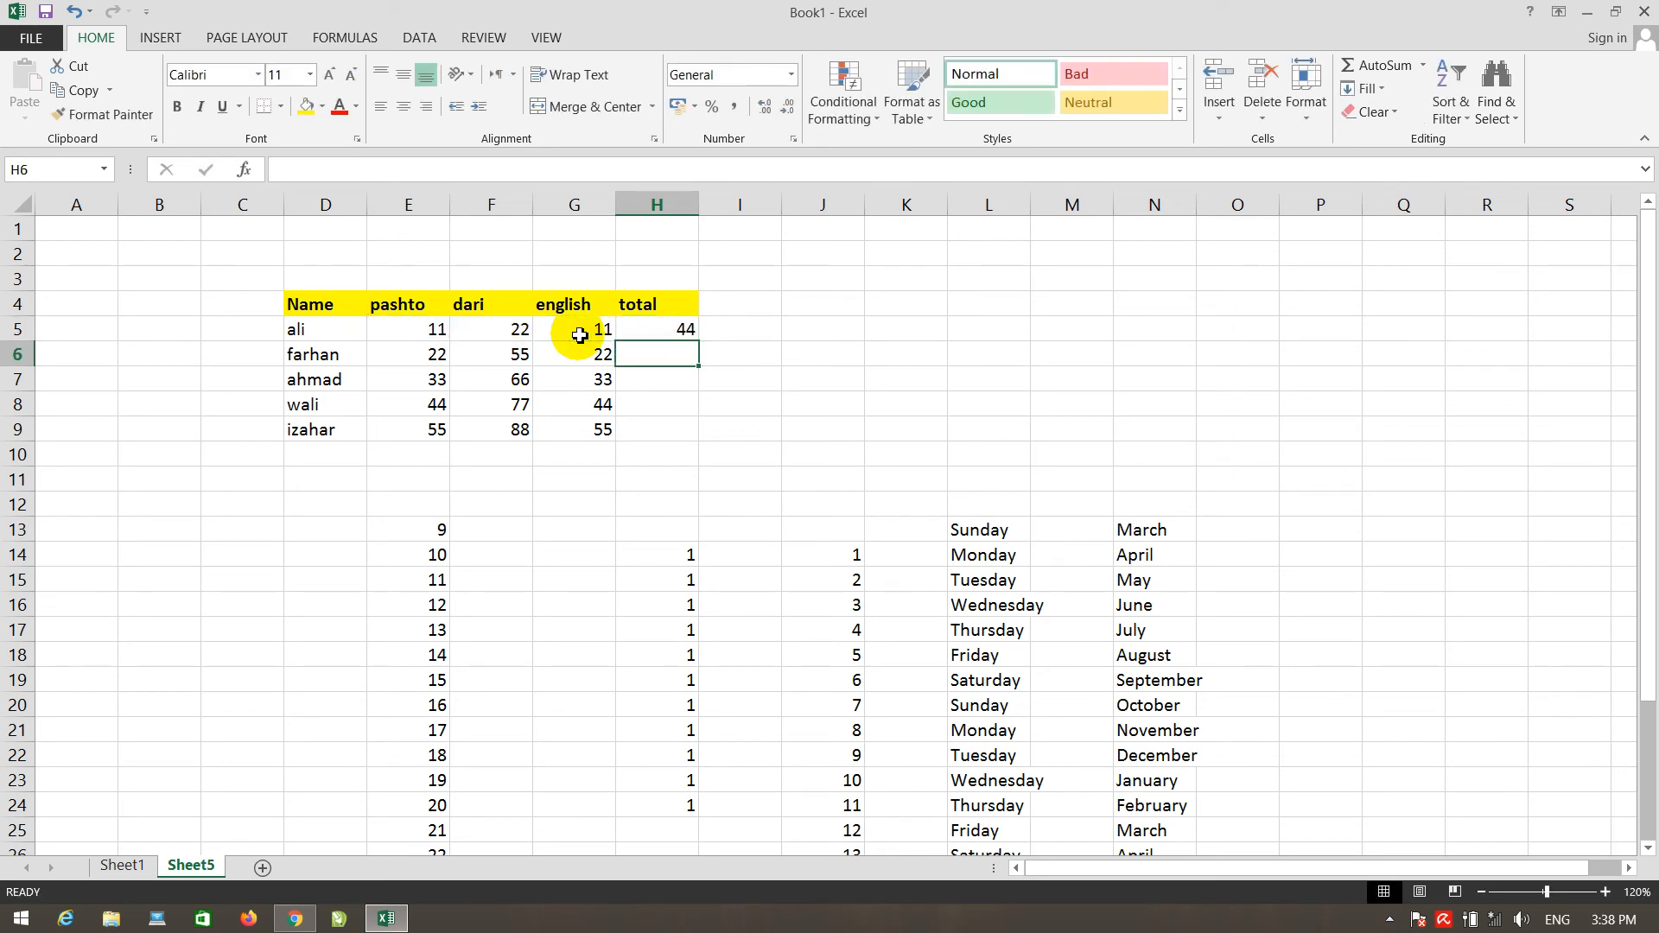
Step: Copy the total formula in H5 down to H13 with the fill handle
left_click(684, 329)
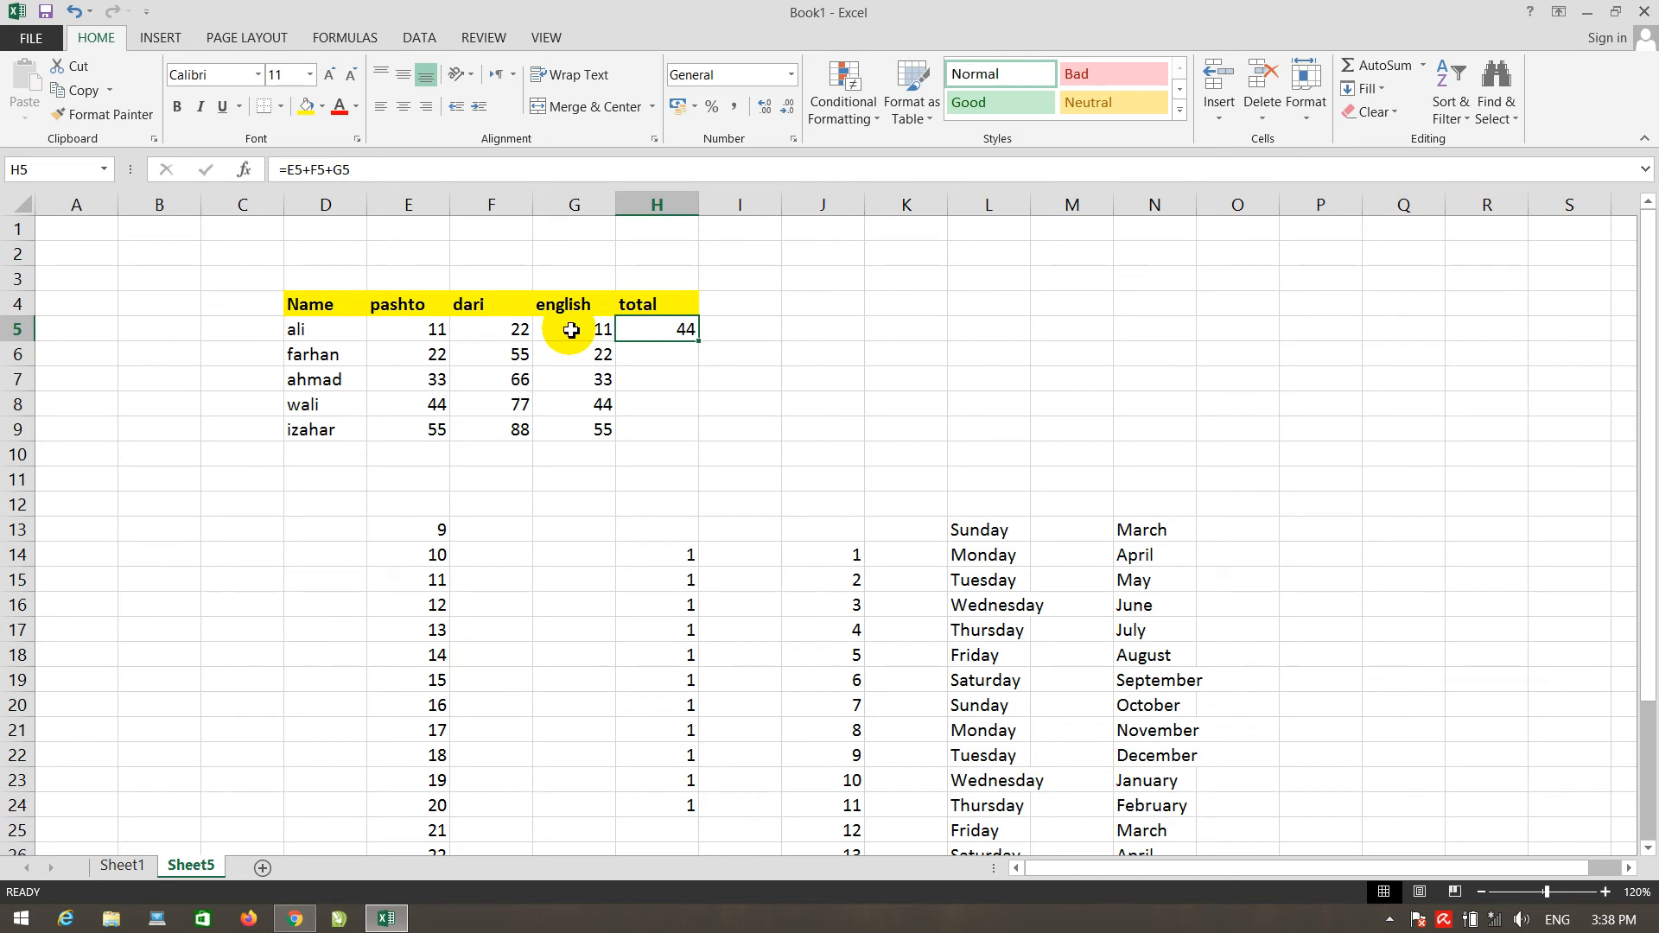
left_click(676, 367)
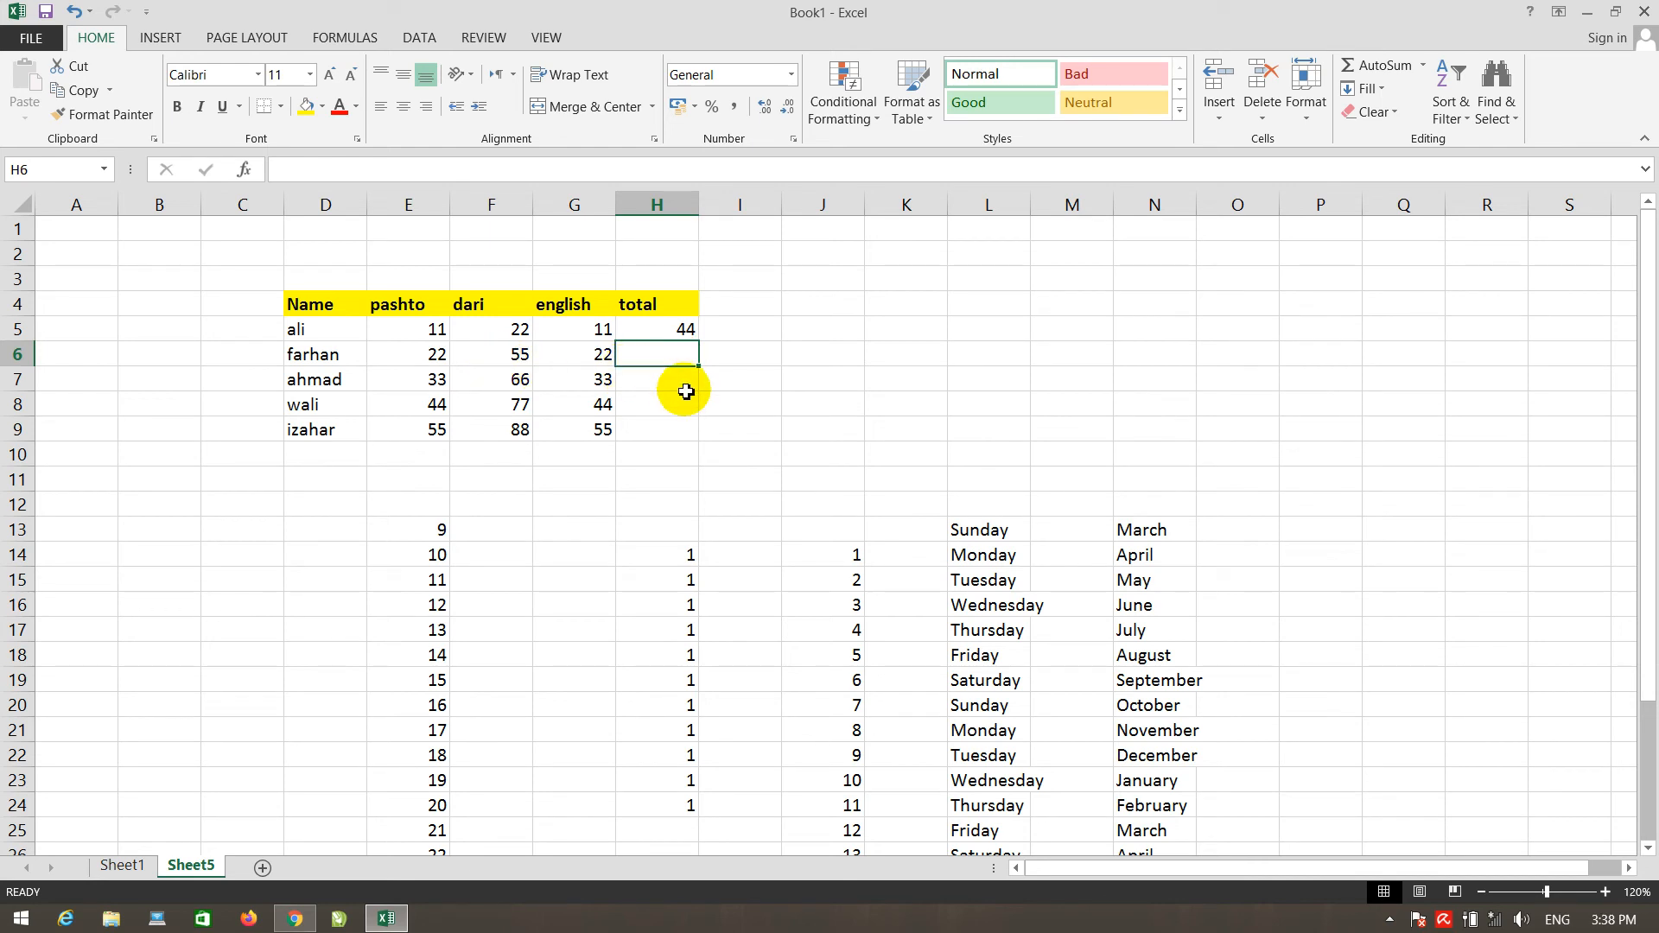
left_click(677, 331)
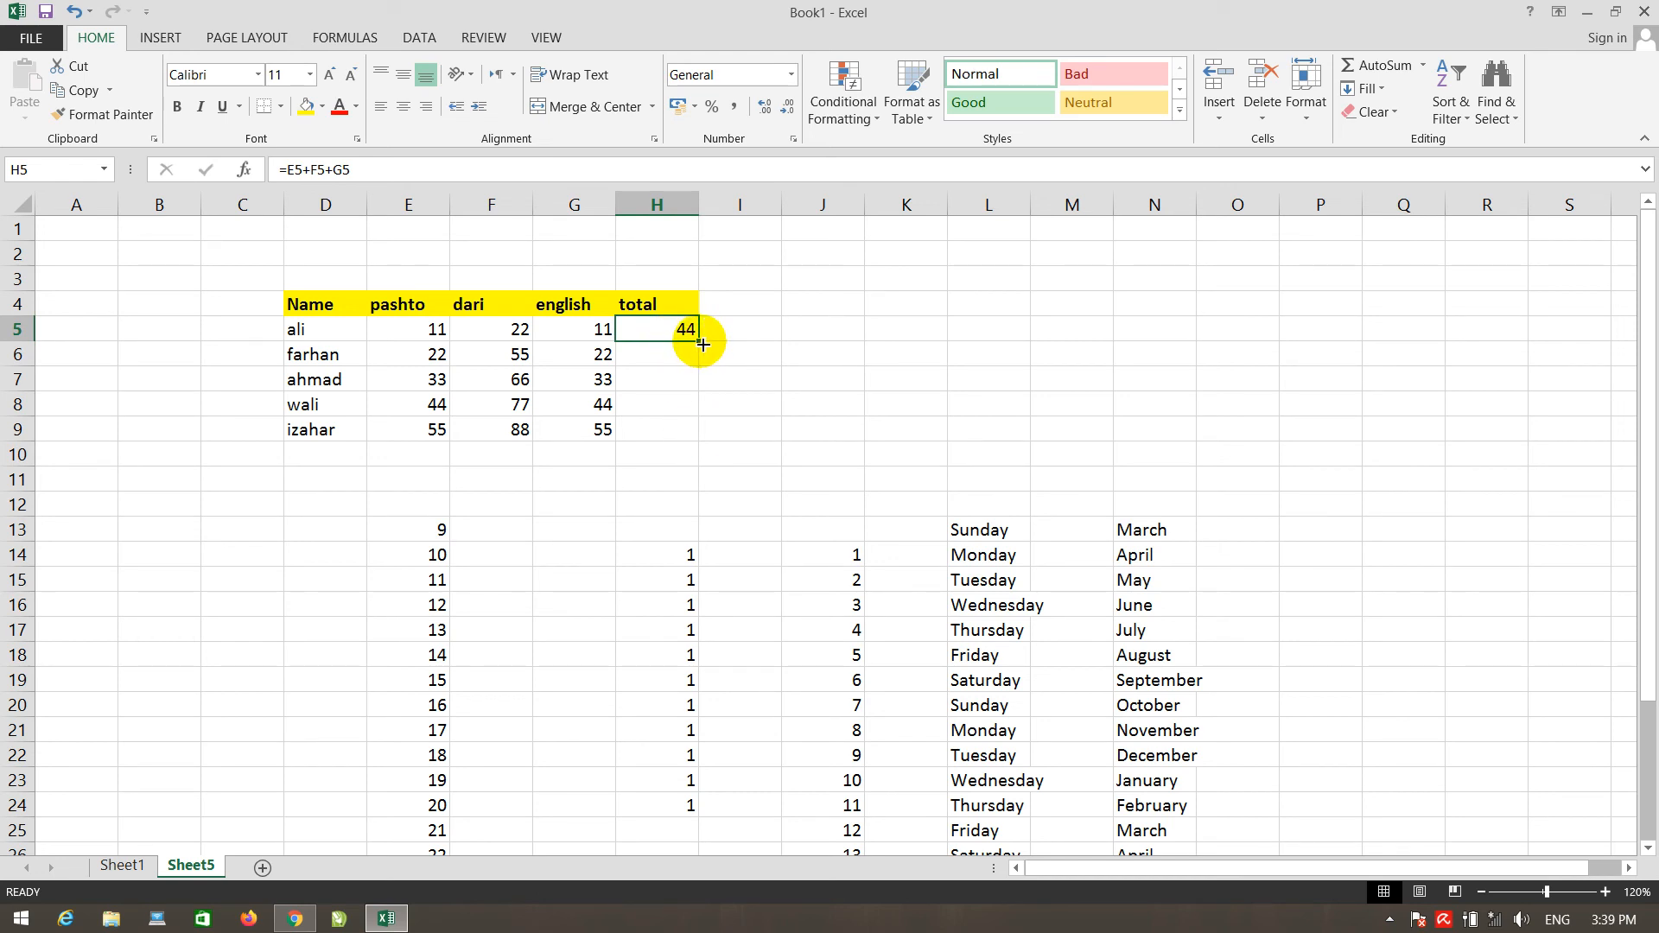
left_click_drag(702, 344, 696, 531)
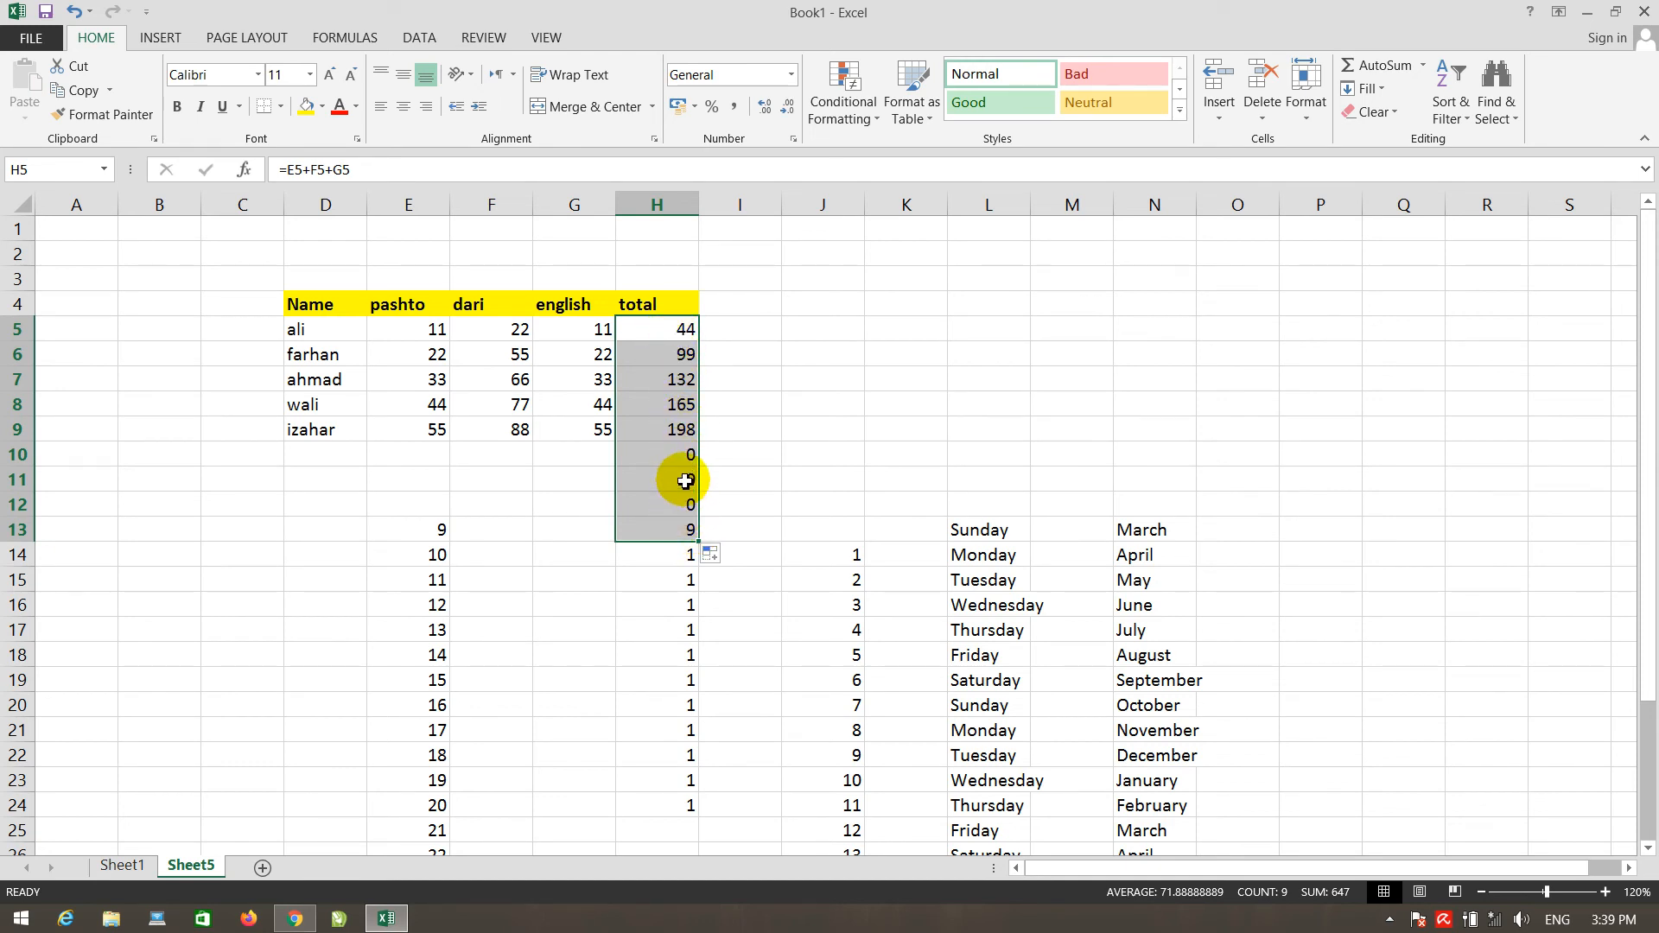
Step: Add a sixth student's name in D10 with the marks 22, 33 and 44 in E10:G10
left_click(350, 456)
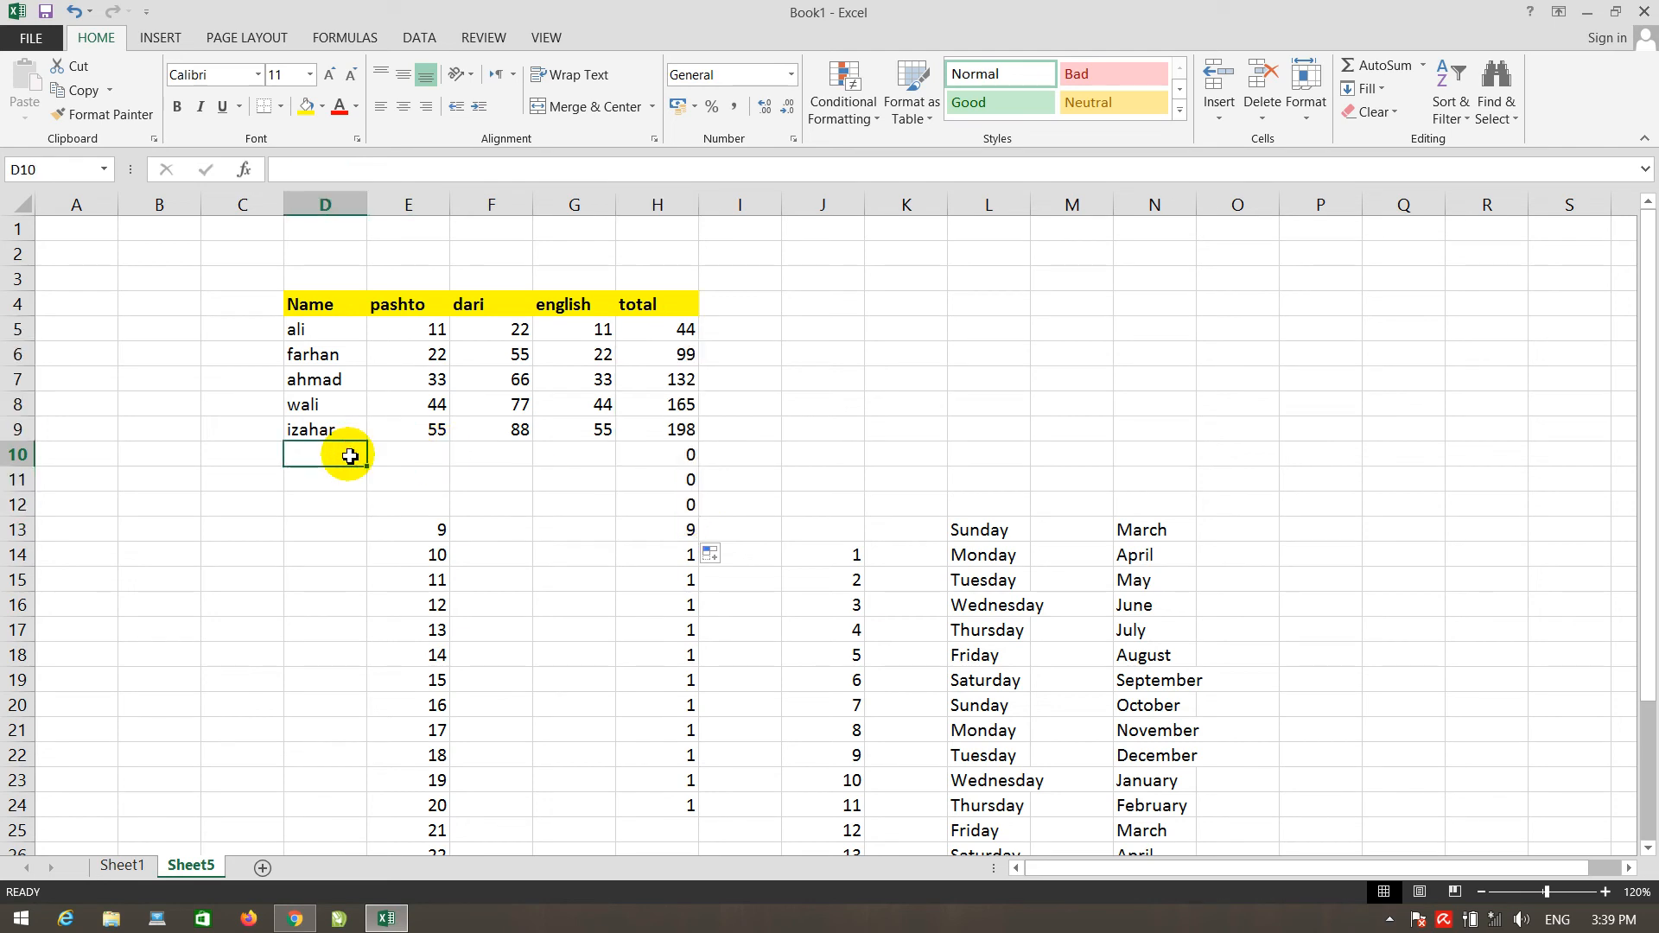
type("hamid")
key("Tab")
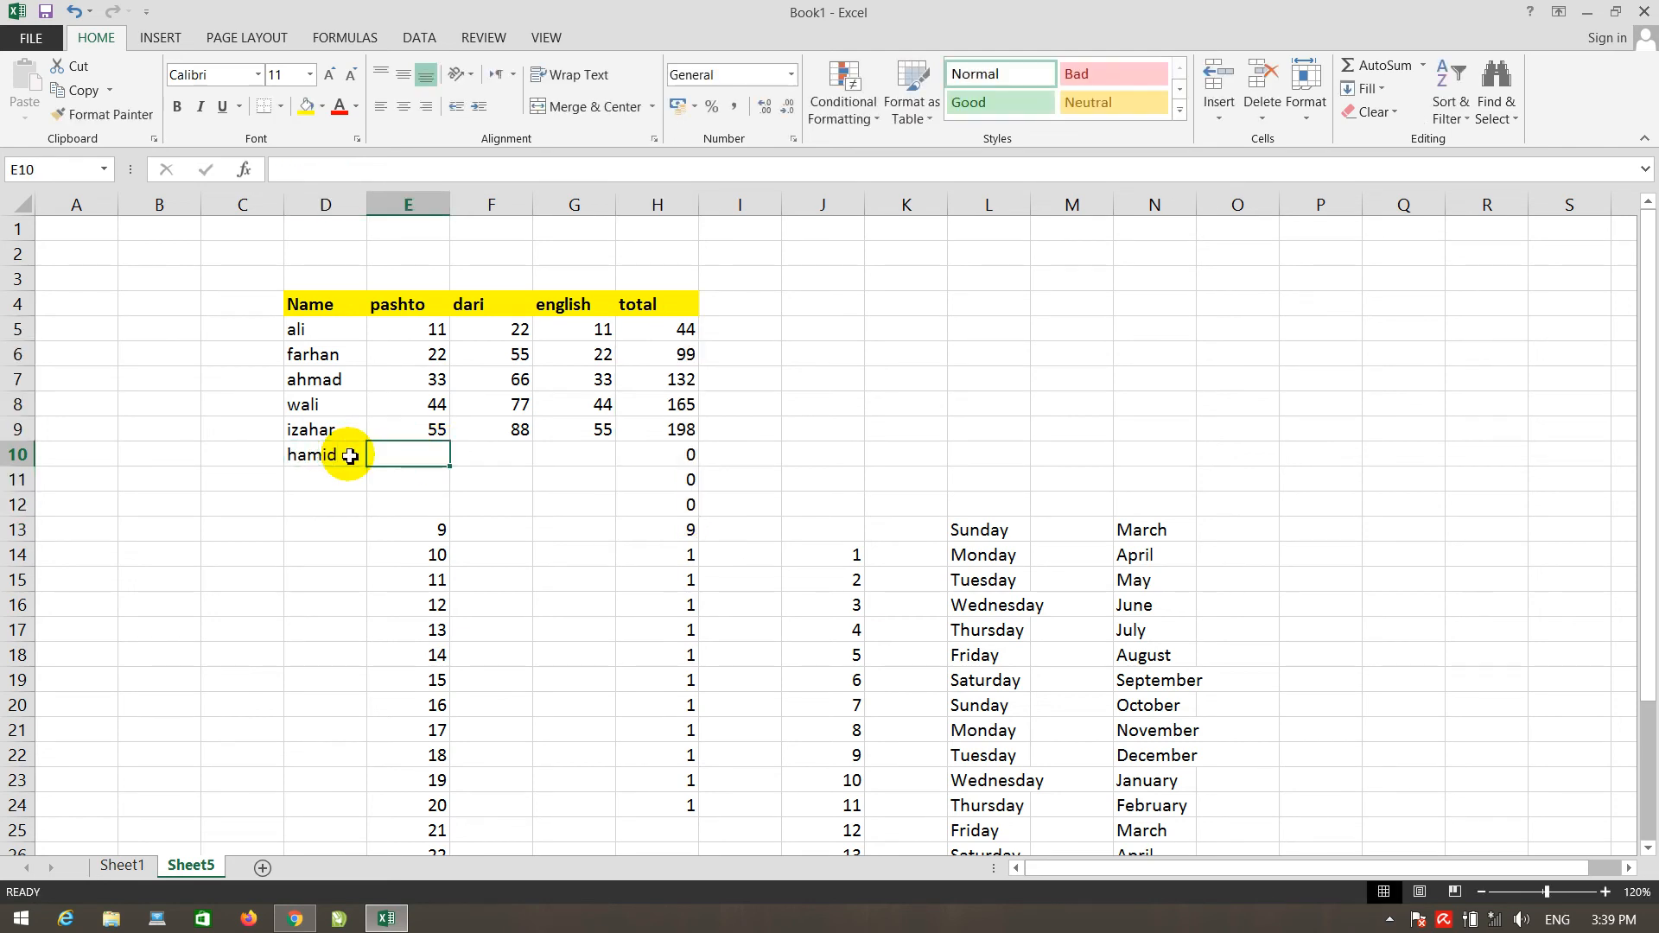
type("22")
key("Tab")
type("33")
key("Tab")
type("44")
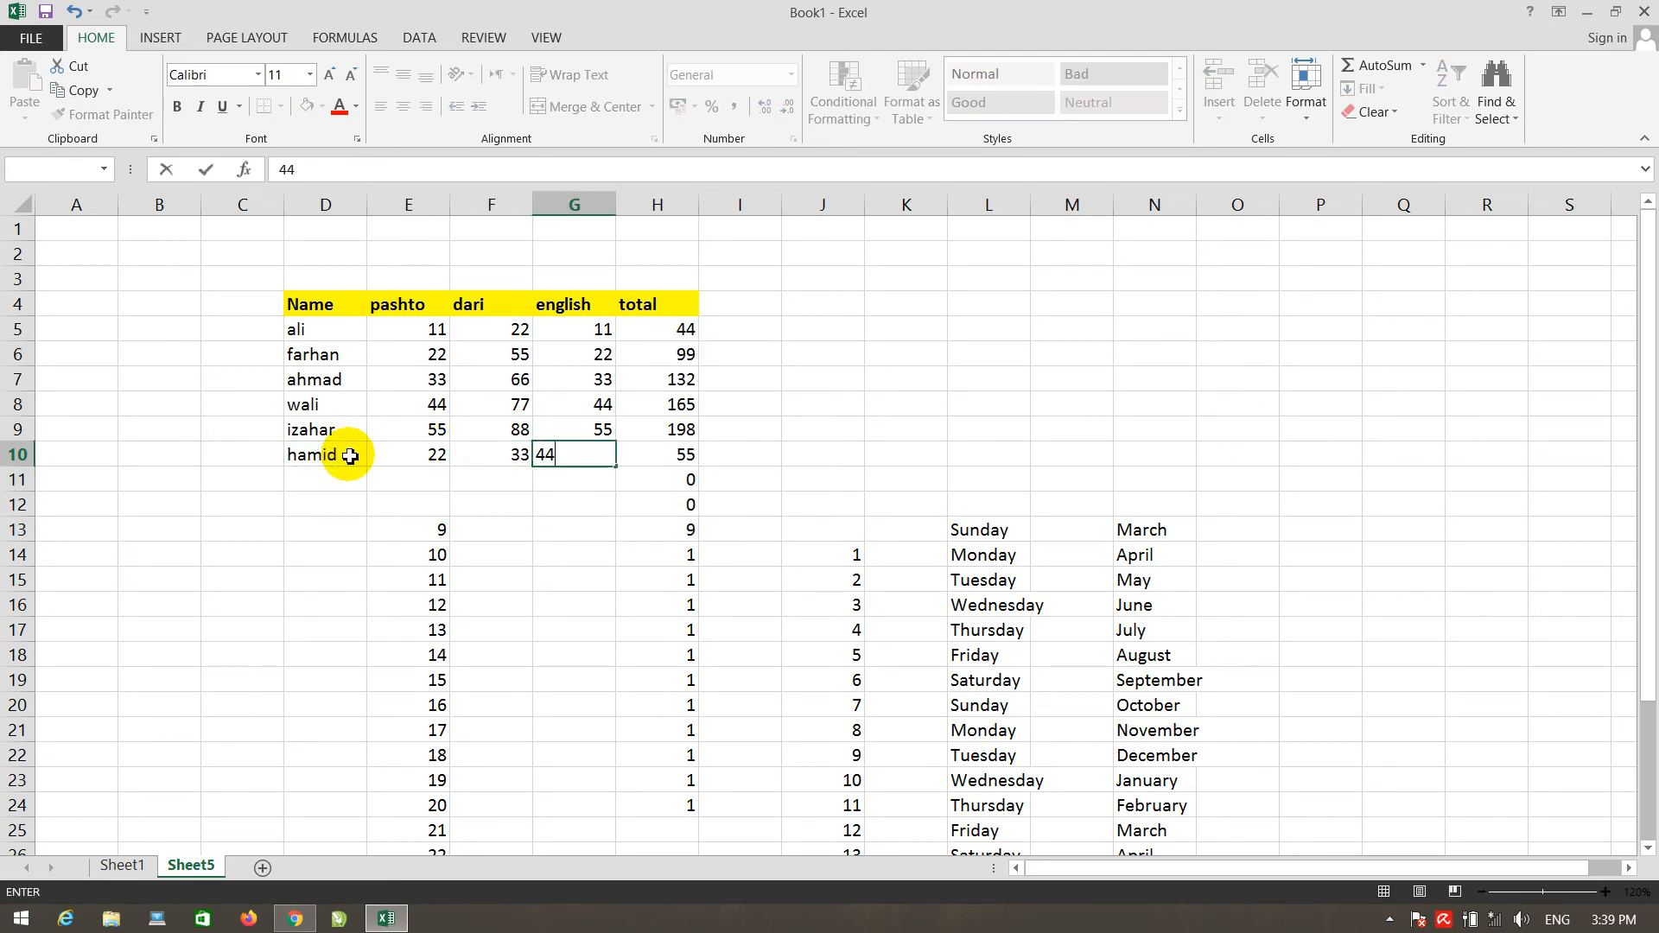
key("Tab")
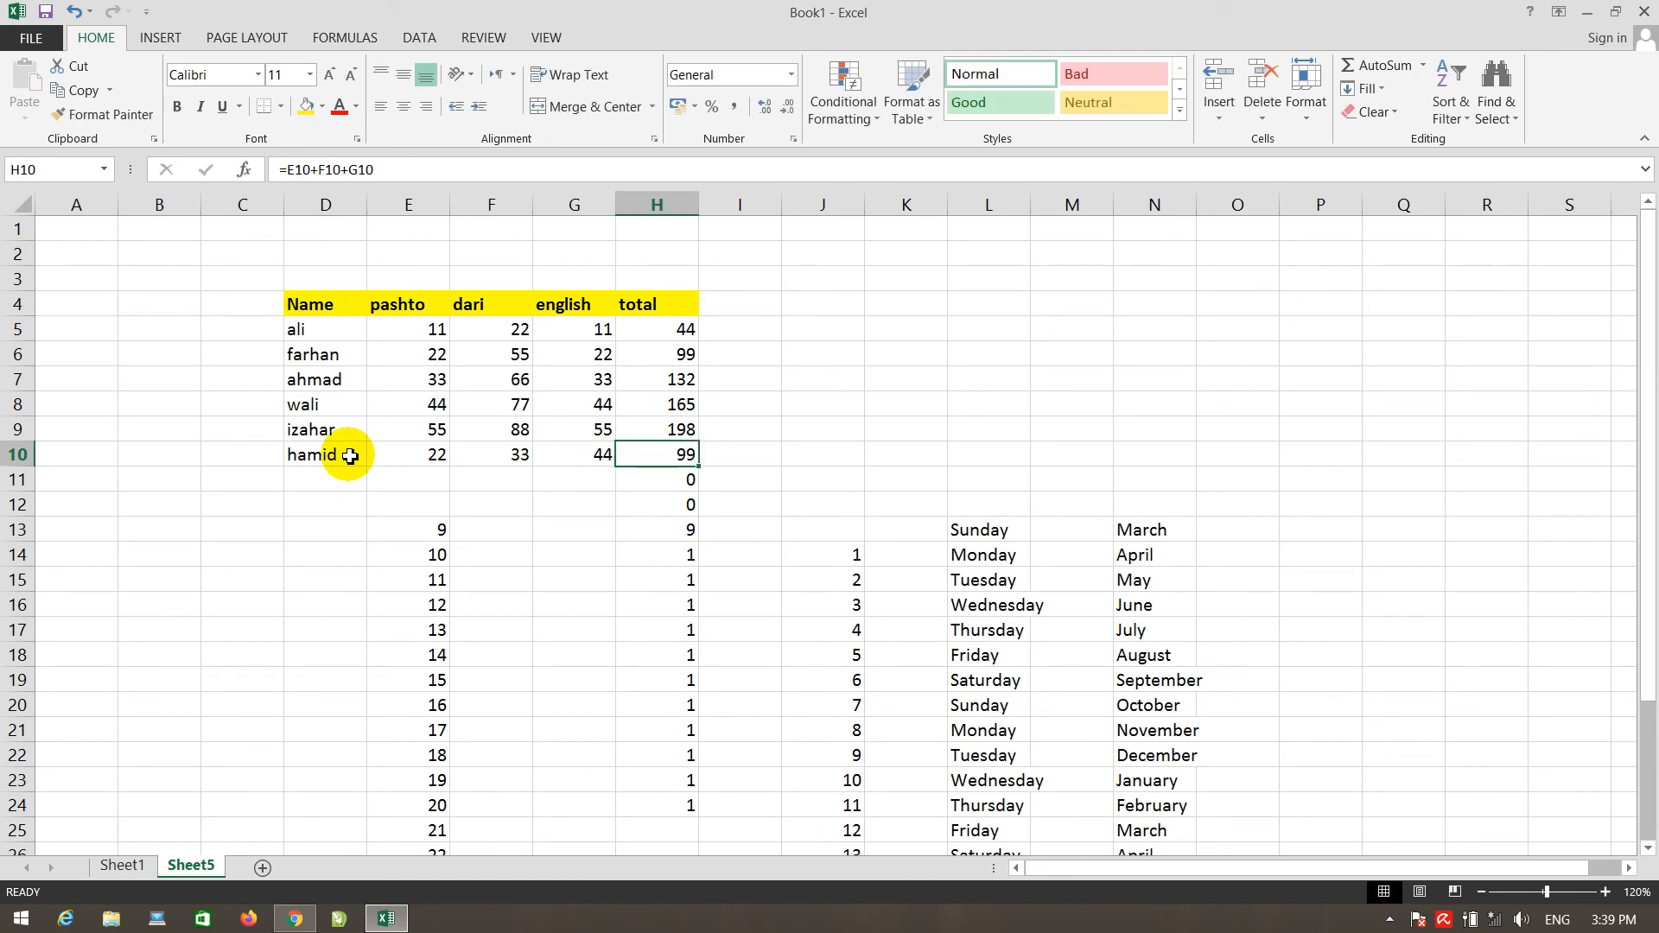
Step: Clear the total formulas from H5:H13 and reselect cell H5
left_click(687, 335)
left_click_drag(688, 359, 685, 522)
key("Delete")
left_click(762, 426)
left_click(654, 337)
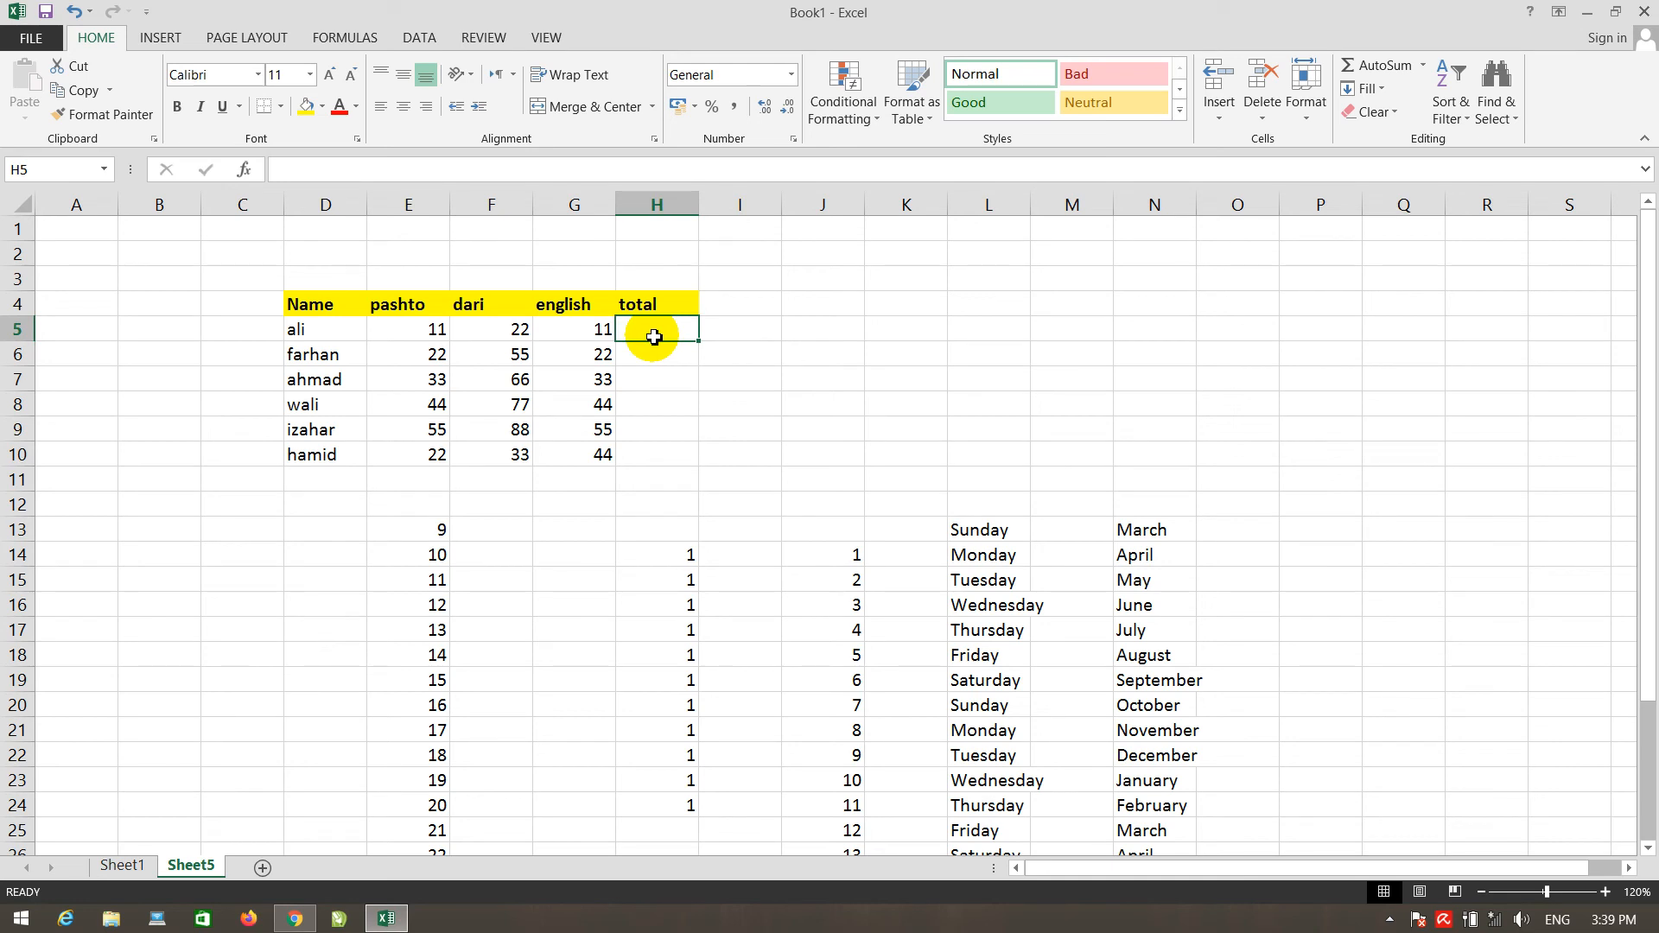
Step: Launch the Windows On-Screen Keyboard with the osk command, examine the Alt and equals keys used for AutoSum, and close it
key("super+r")
type("s")
key("BackSpace")
type("osk")
key("Return")
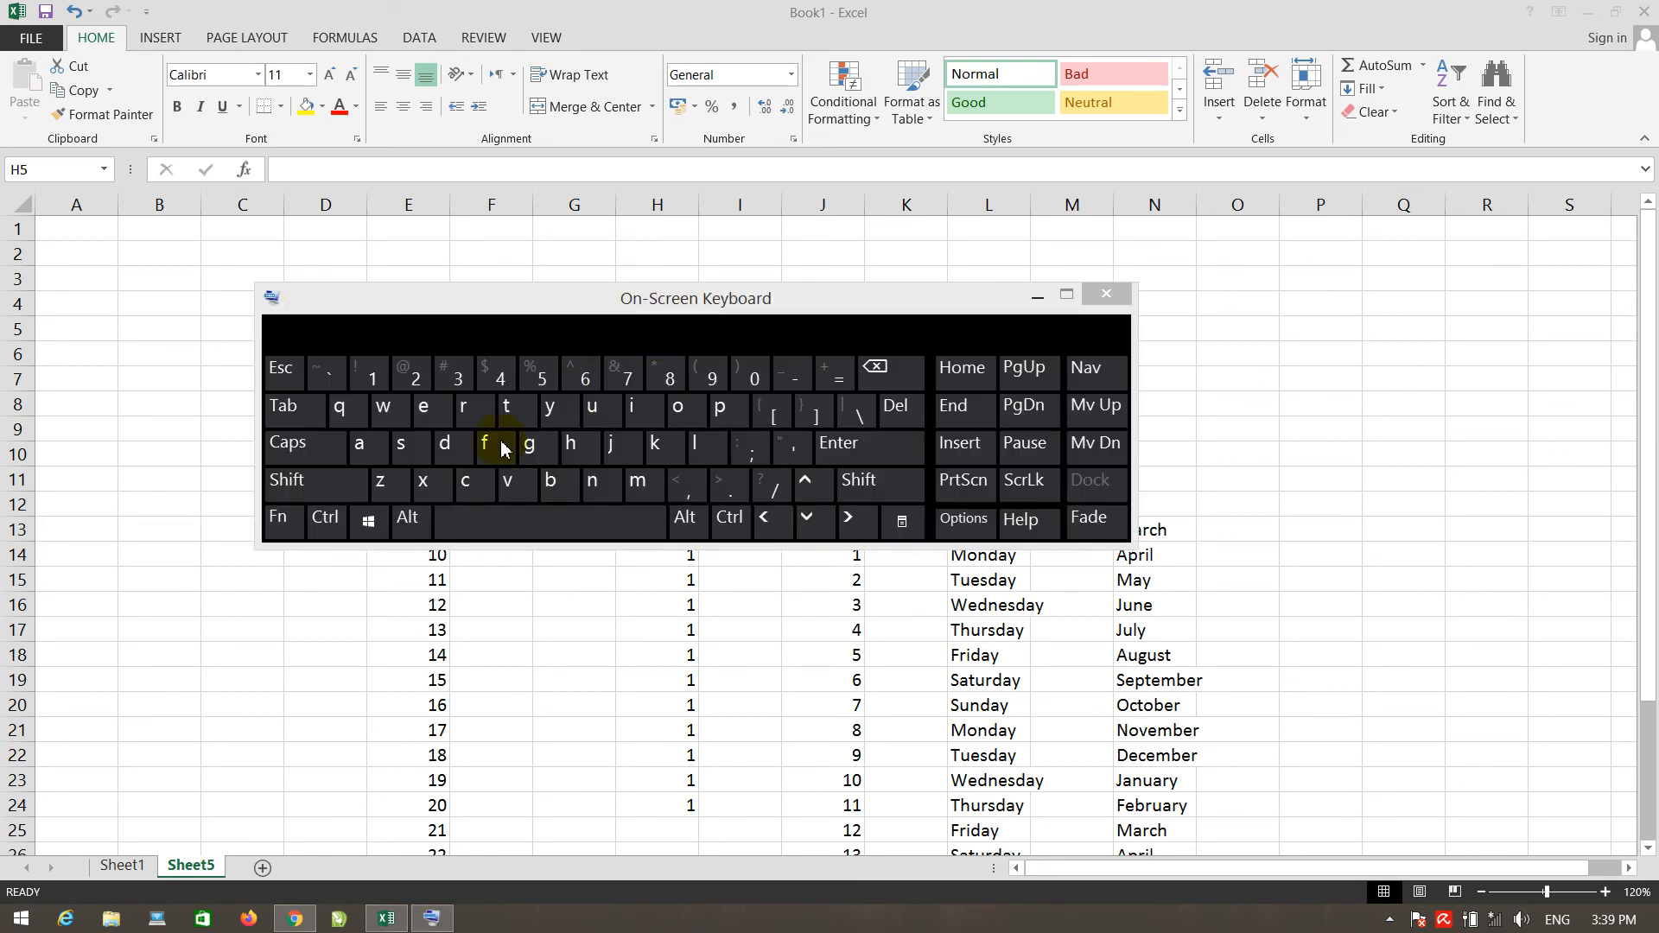
left_click(411, 521)
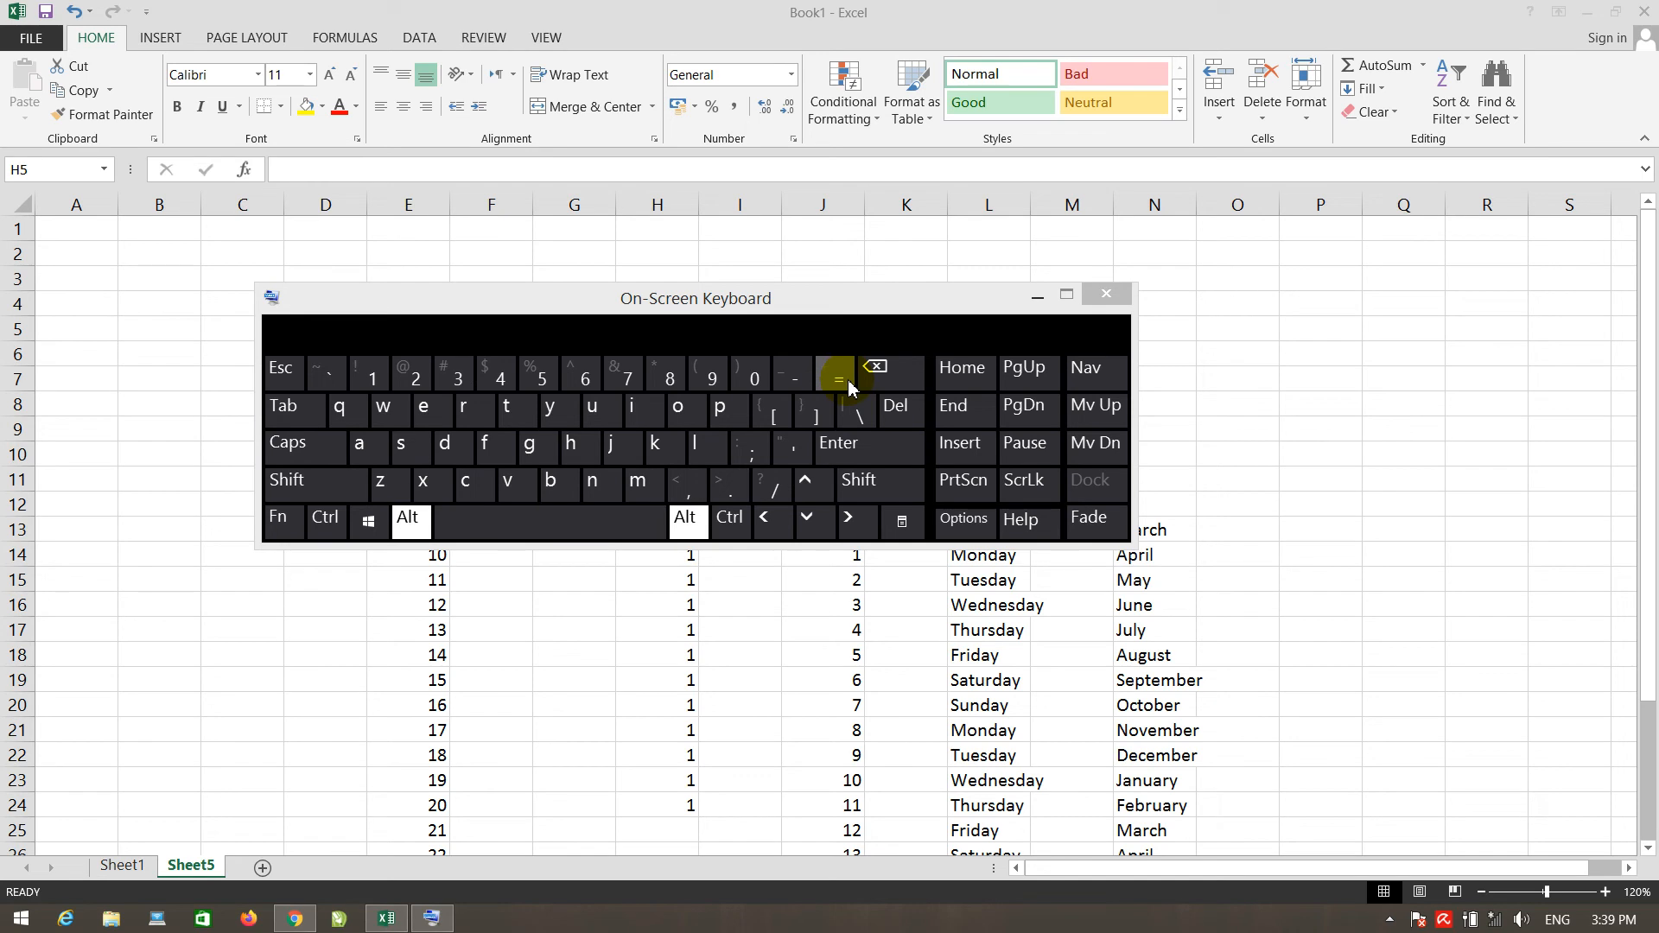
left_click(1106, 294)
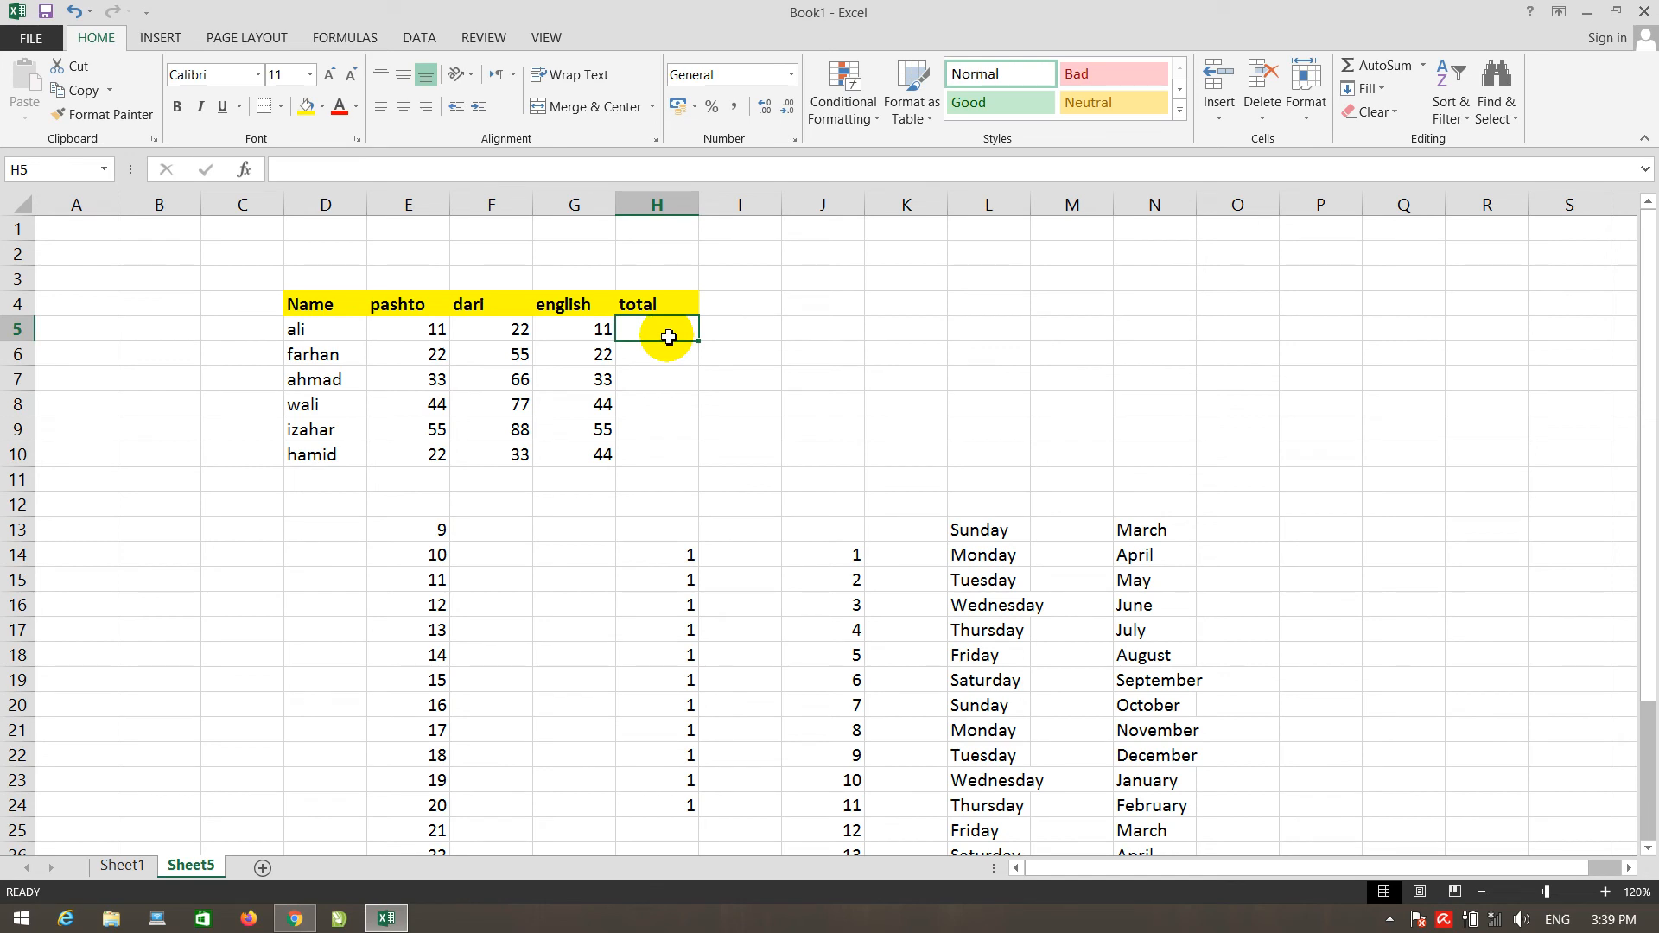
key("alt+=")
key("ctrl+Return")
key("Delete")
left_click(723, 392)
Step: Total the first student's marks in cell H5 with AutoSum, using =SUM(E5:G5)
left_click(656, 329)
key("alt+=")
key("ctrl+Return")
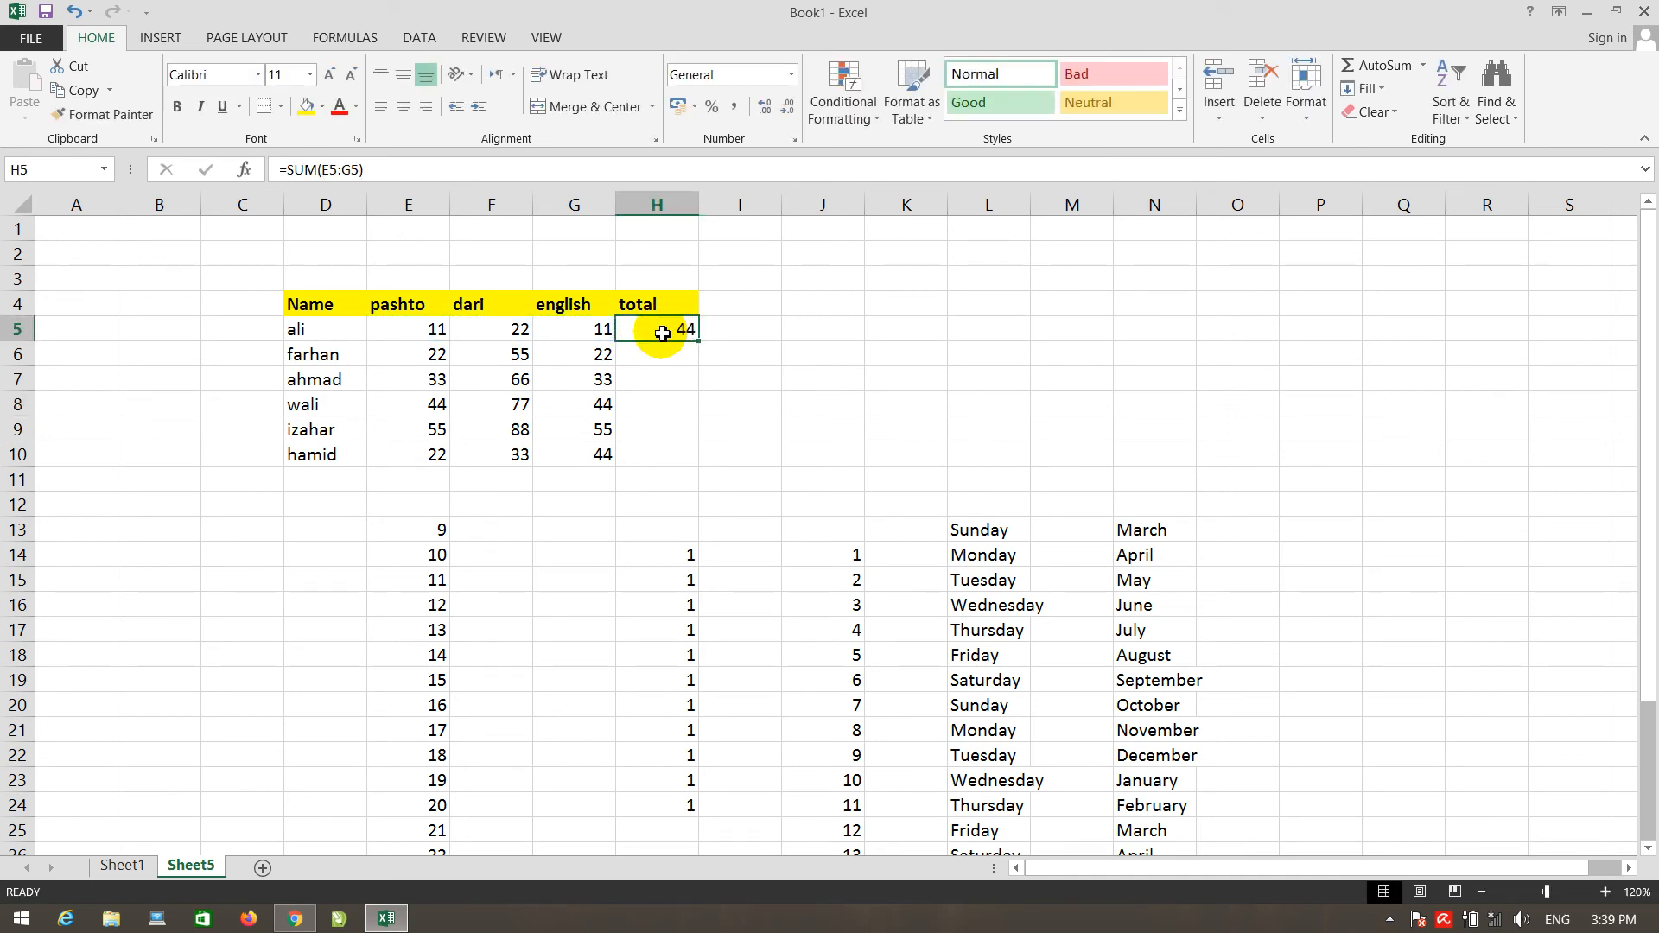
left_click(730, 400)
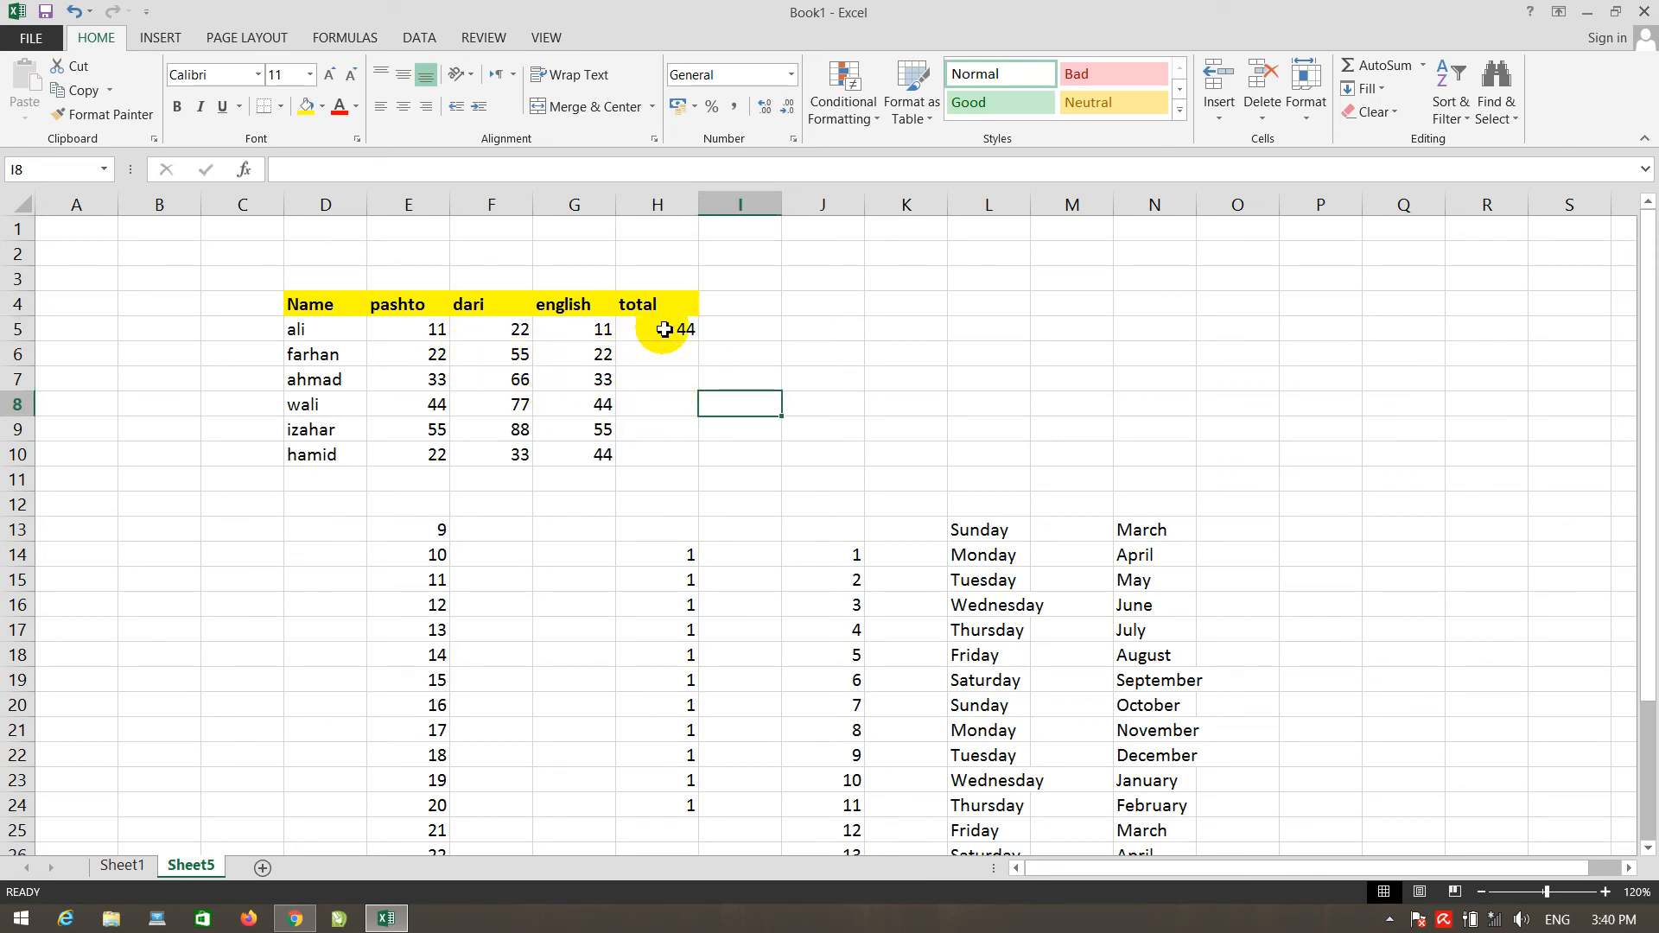
Step: Fill the AutoSum total formula from H5 down to H10 for the remaining students
left_click(731, 349)
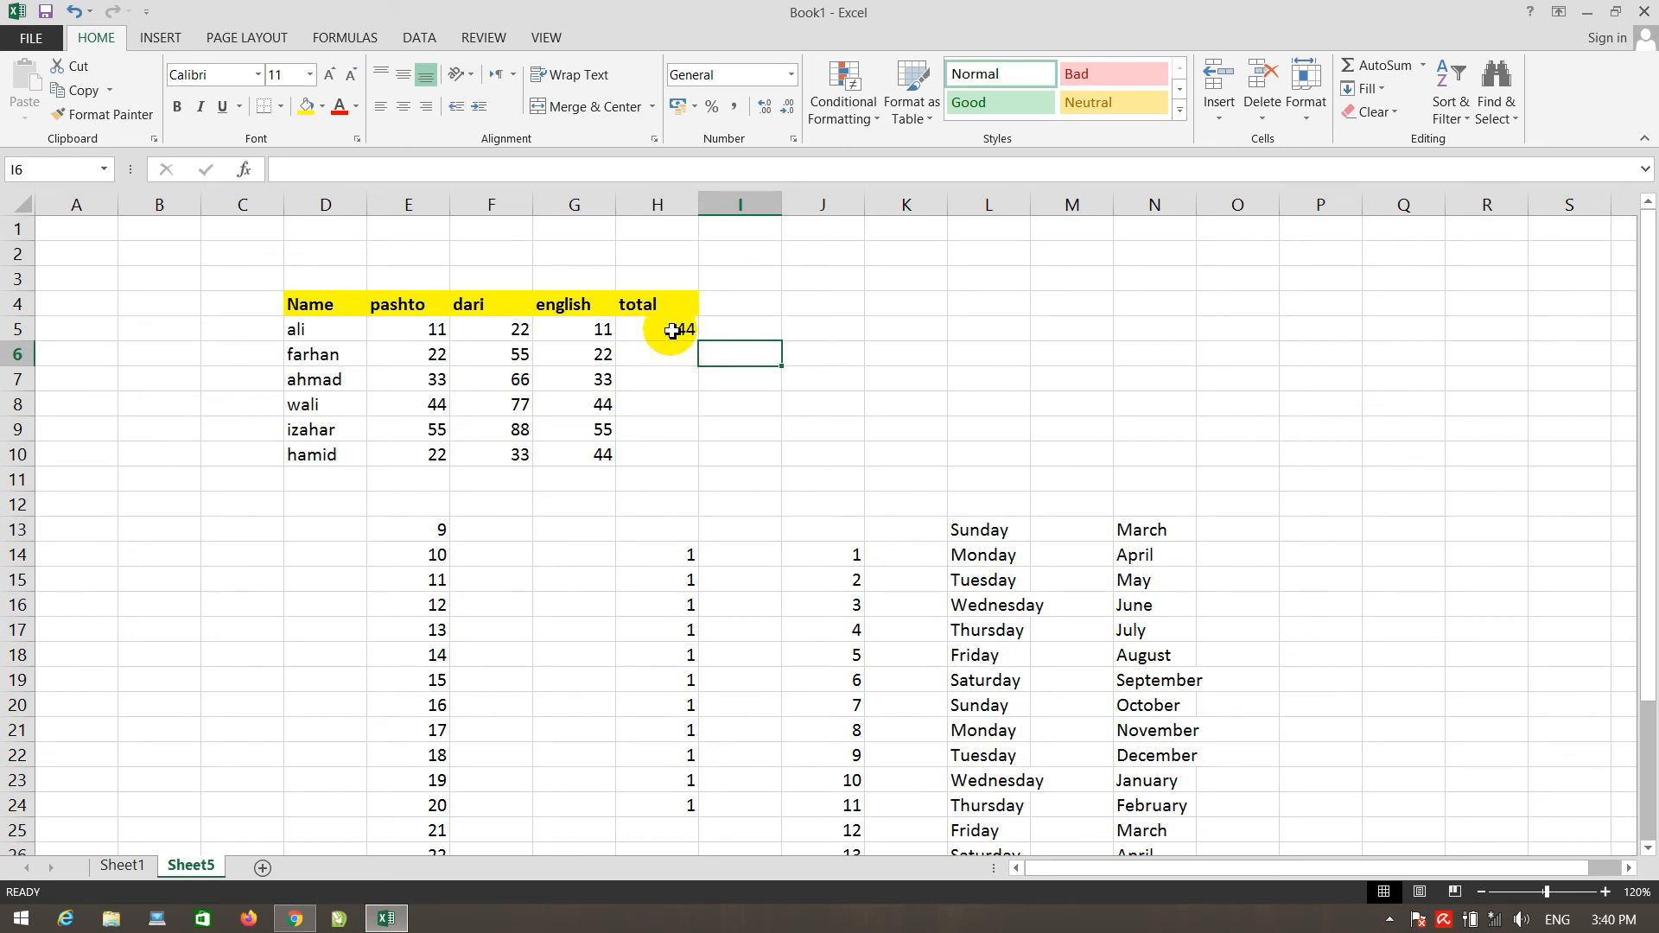
left_click_drag(659, 328, 706, 462)
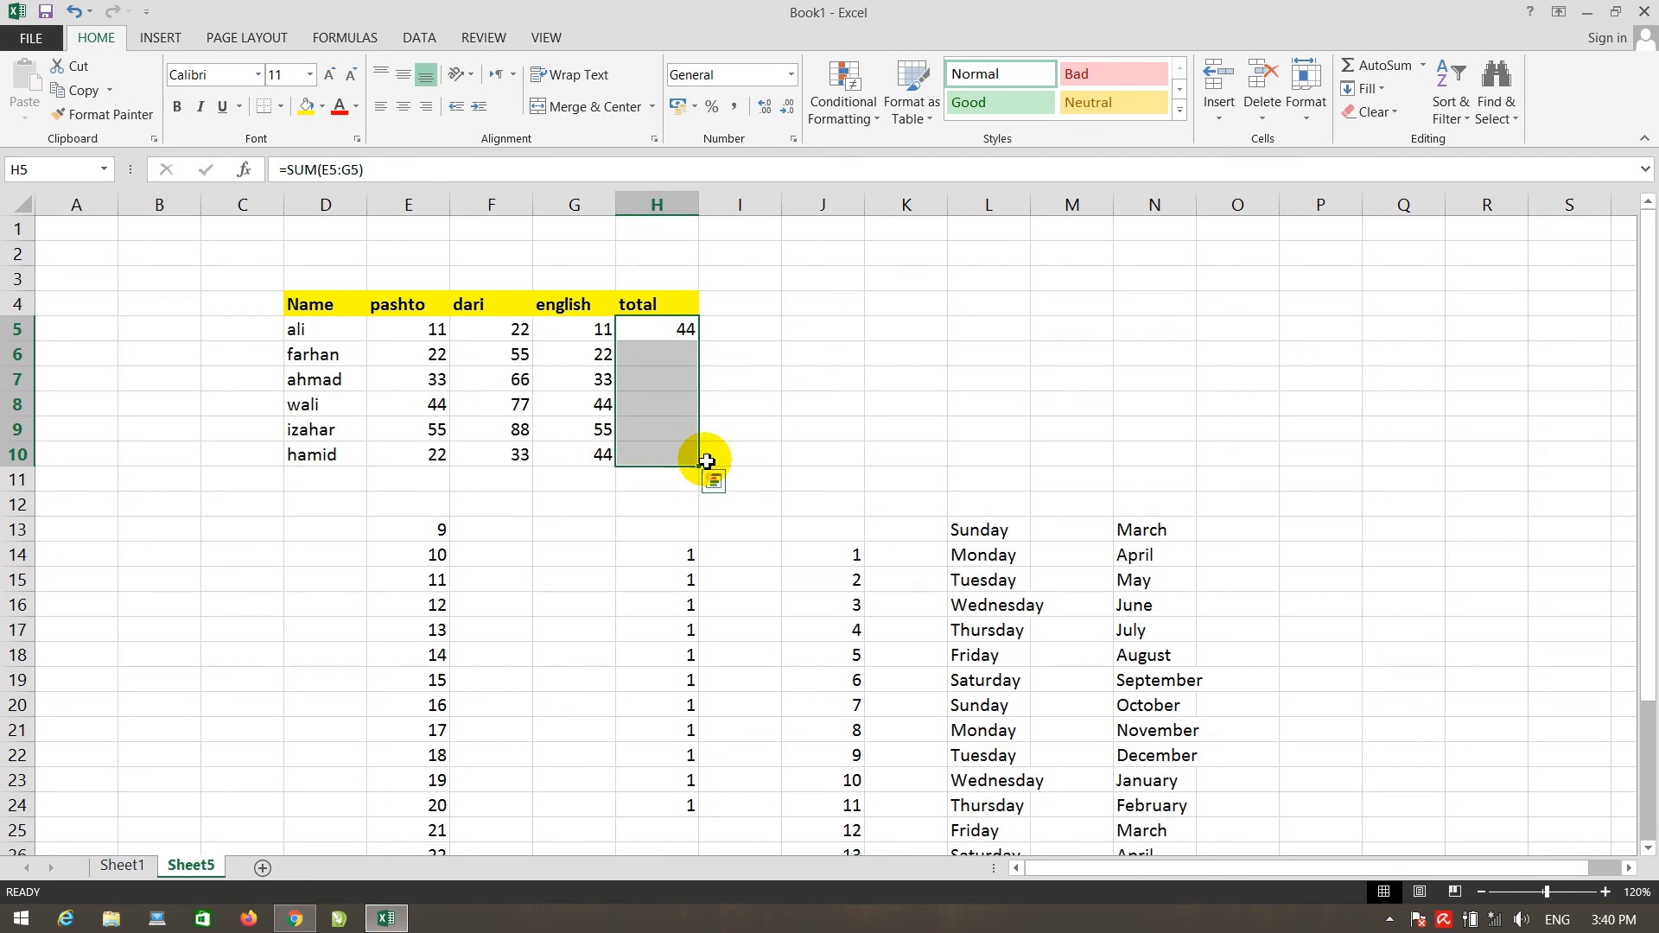
double_click(706, 461)
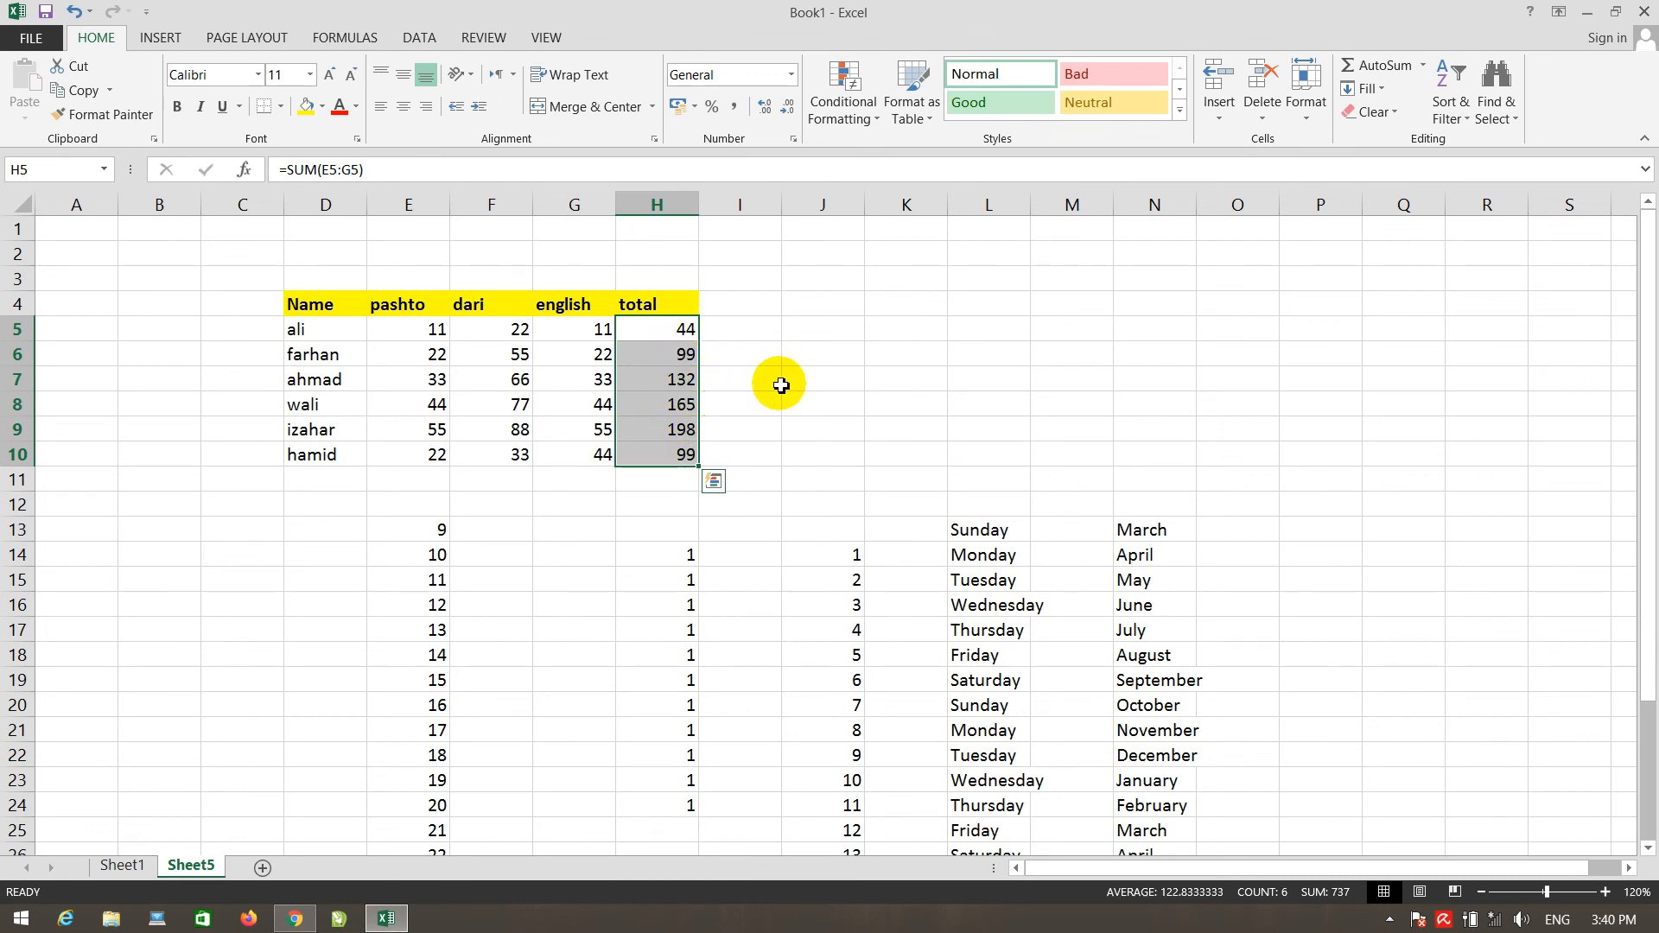
left_click(828, 406)
Step: Clear the old series data from the range D13:N23 below the marks table
left_click_drag(352, 526, 1129, 772)
key("Delete")
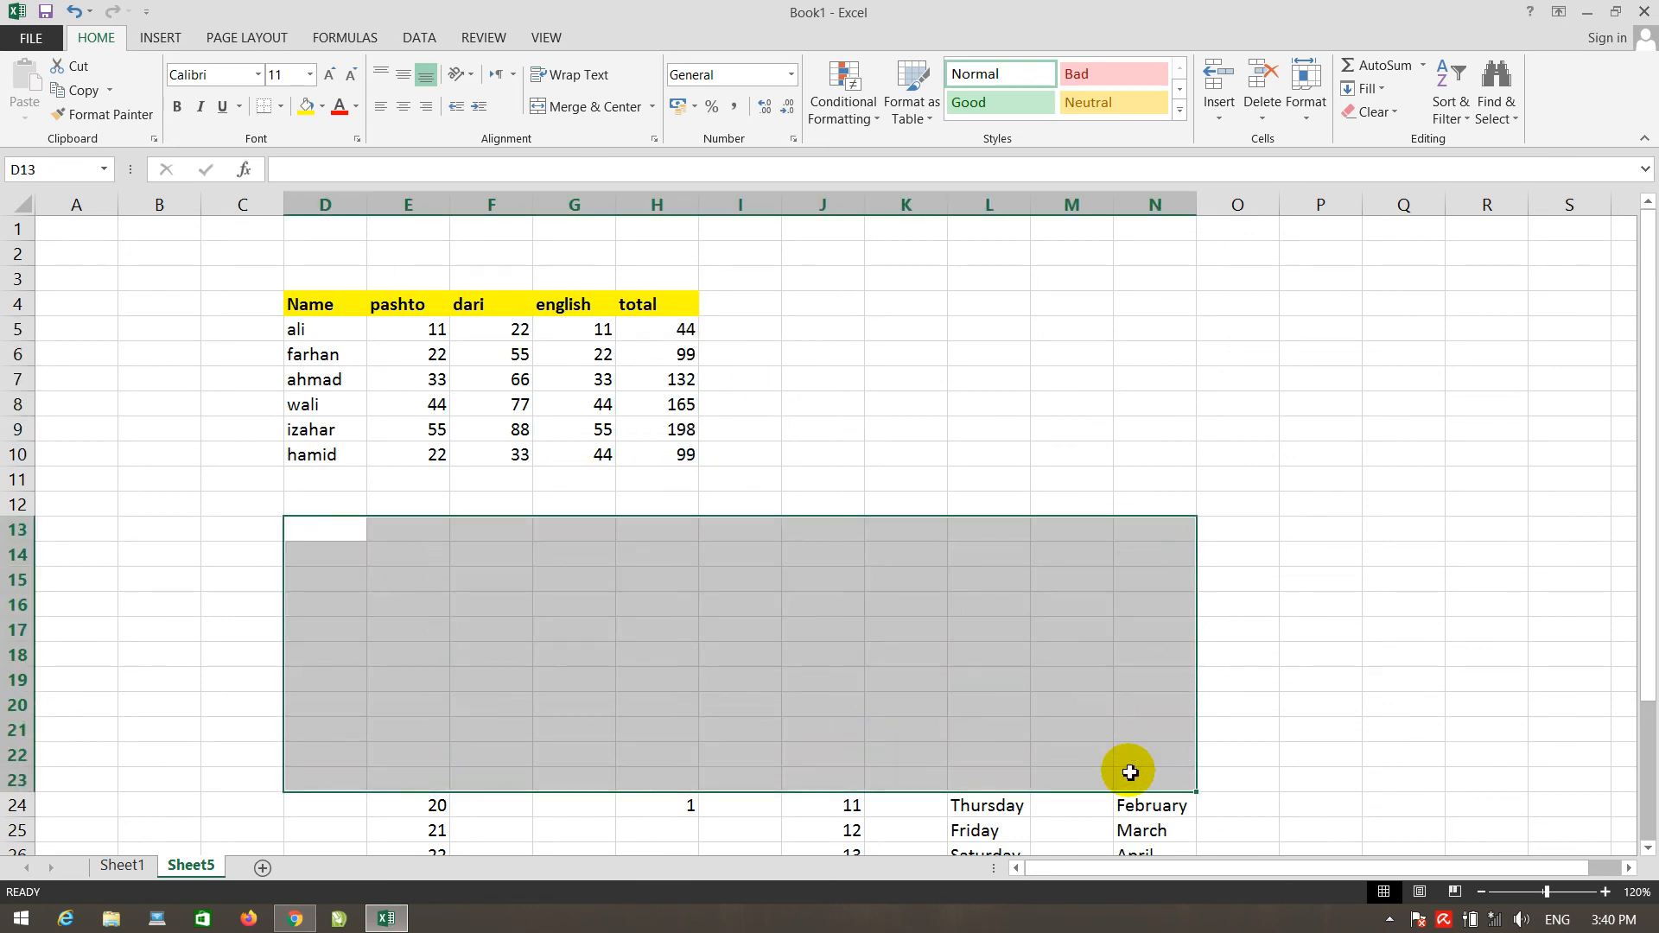
left_click(1179, 310)
Step: Enter 2342 in every cell of J4:P14 at once and reselect the range to read its sum in the status bar
left_click(857, 293)
left_click_drag(856, 292, 1358, 555)
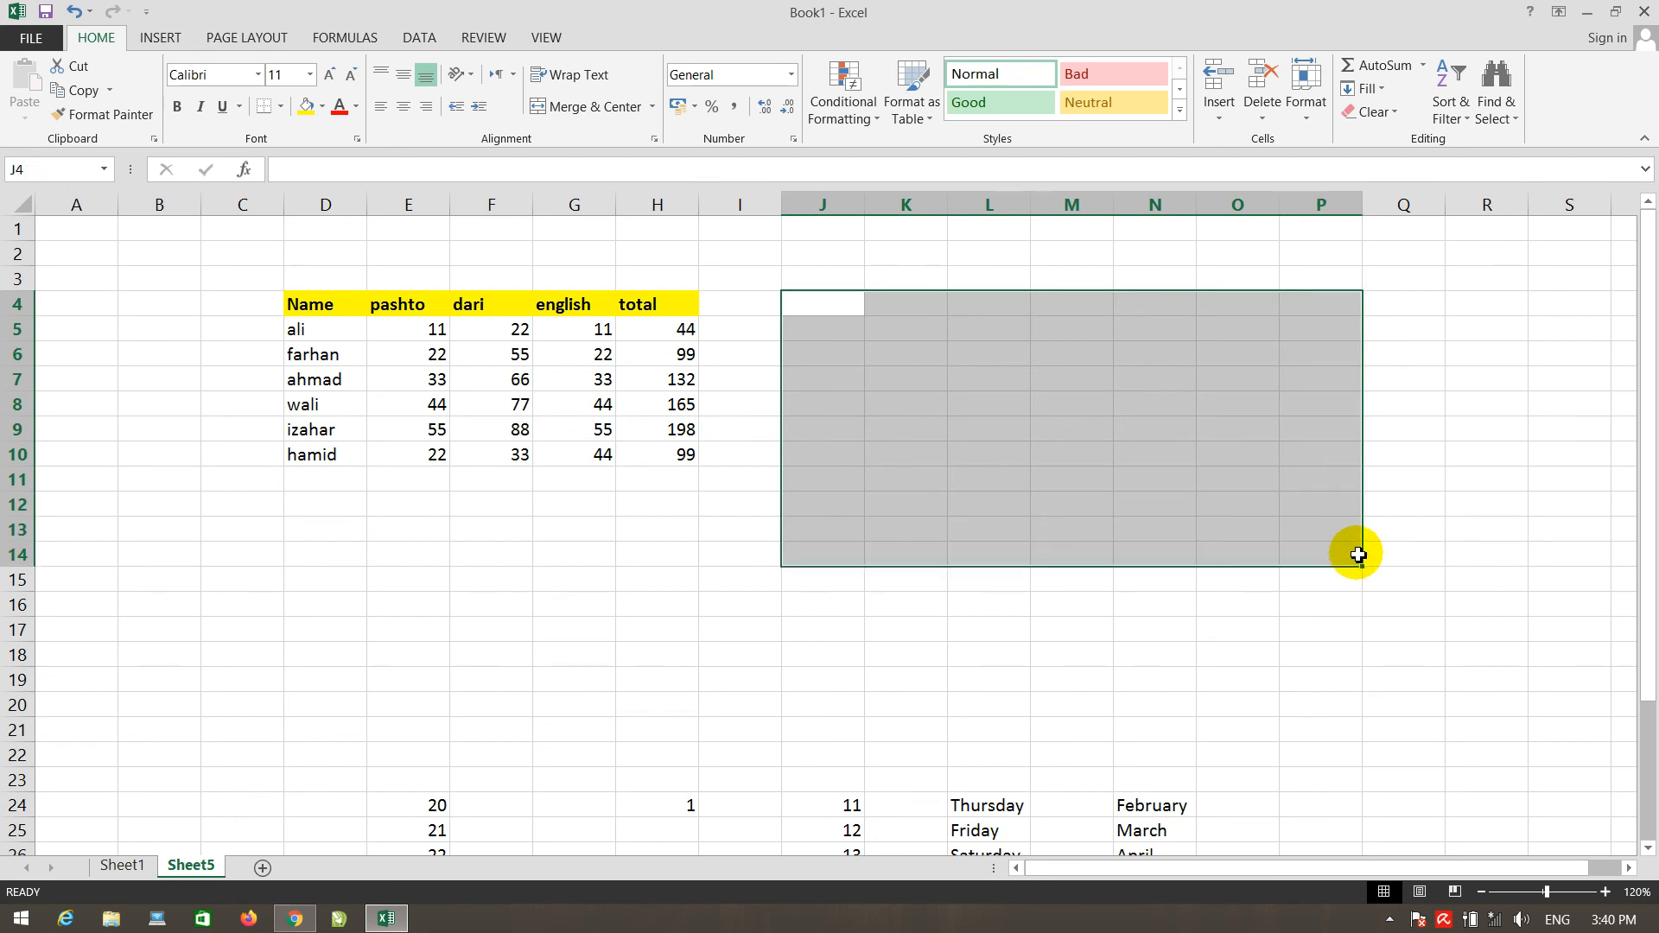
type("23423")
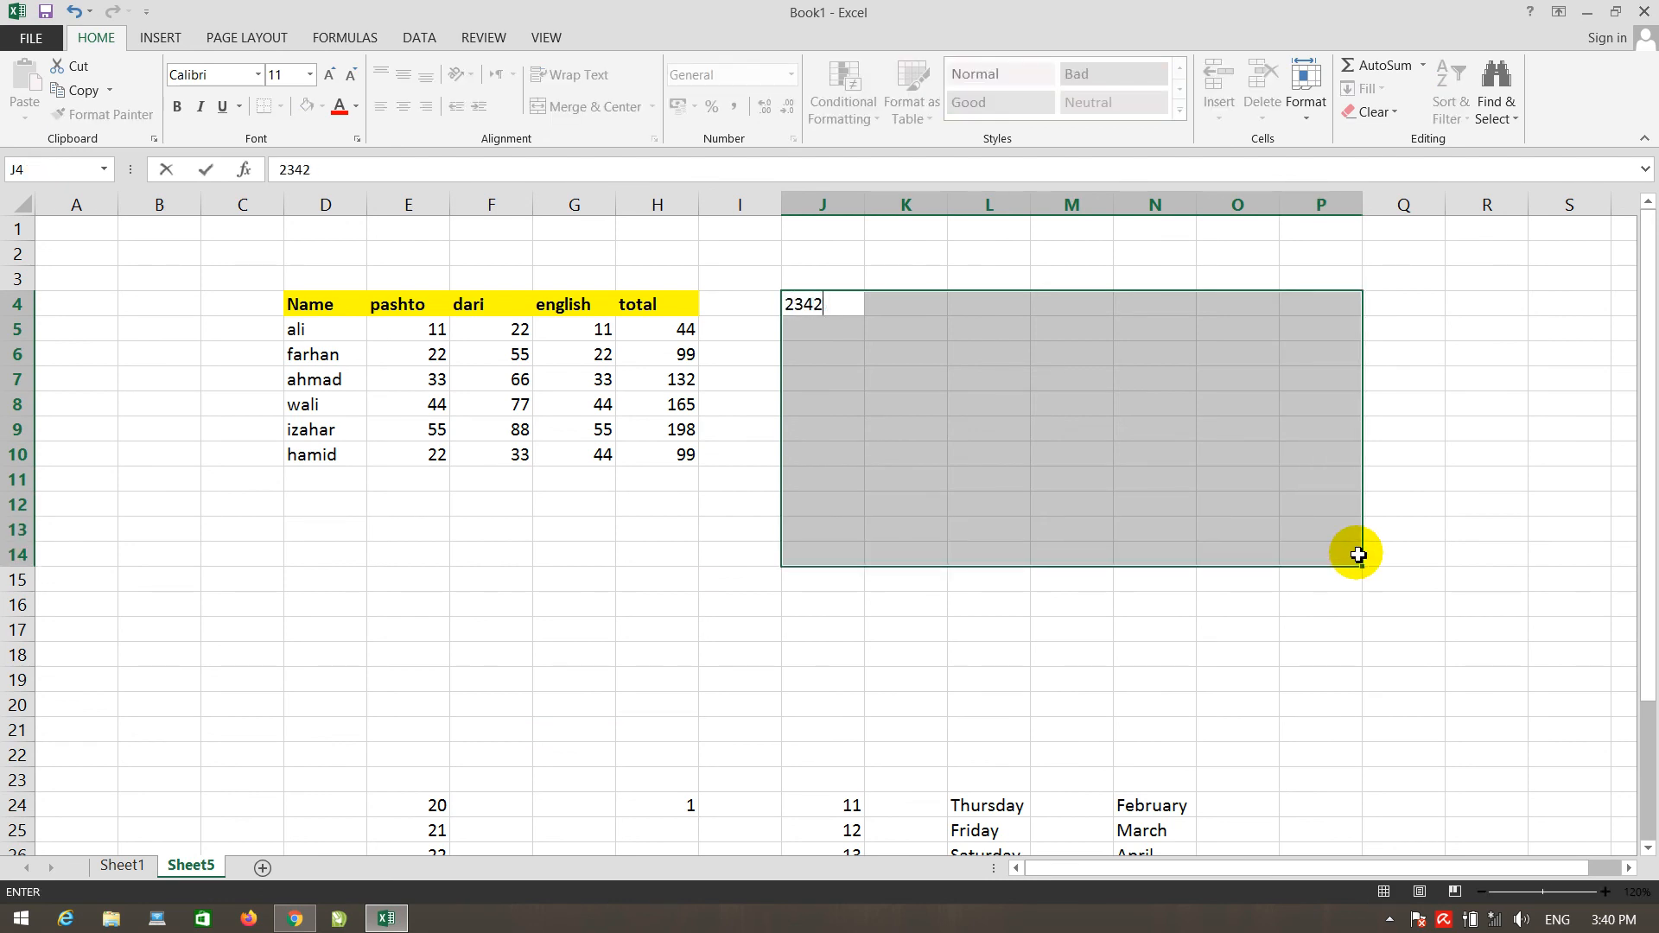
key("ctrl+Return")
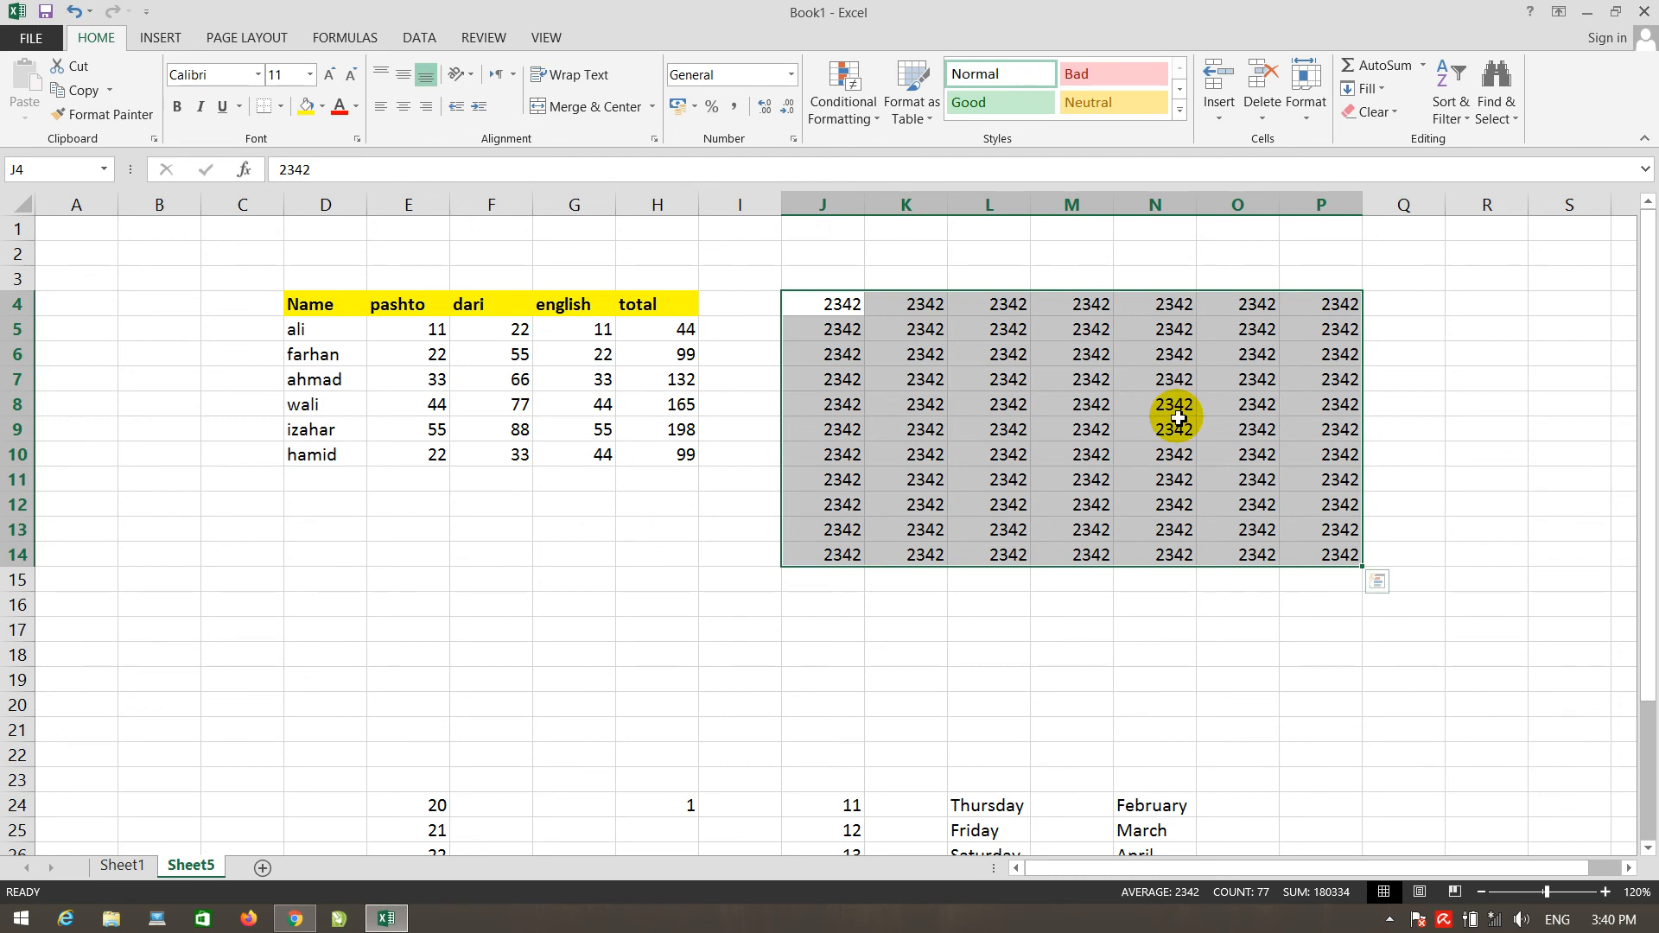
left_click(1070, 703)
left_click_drag(844, 312, 1322, 556)
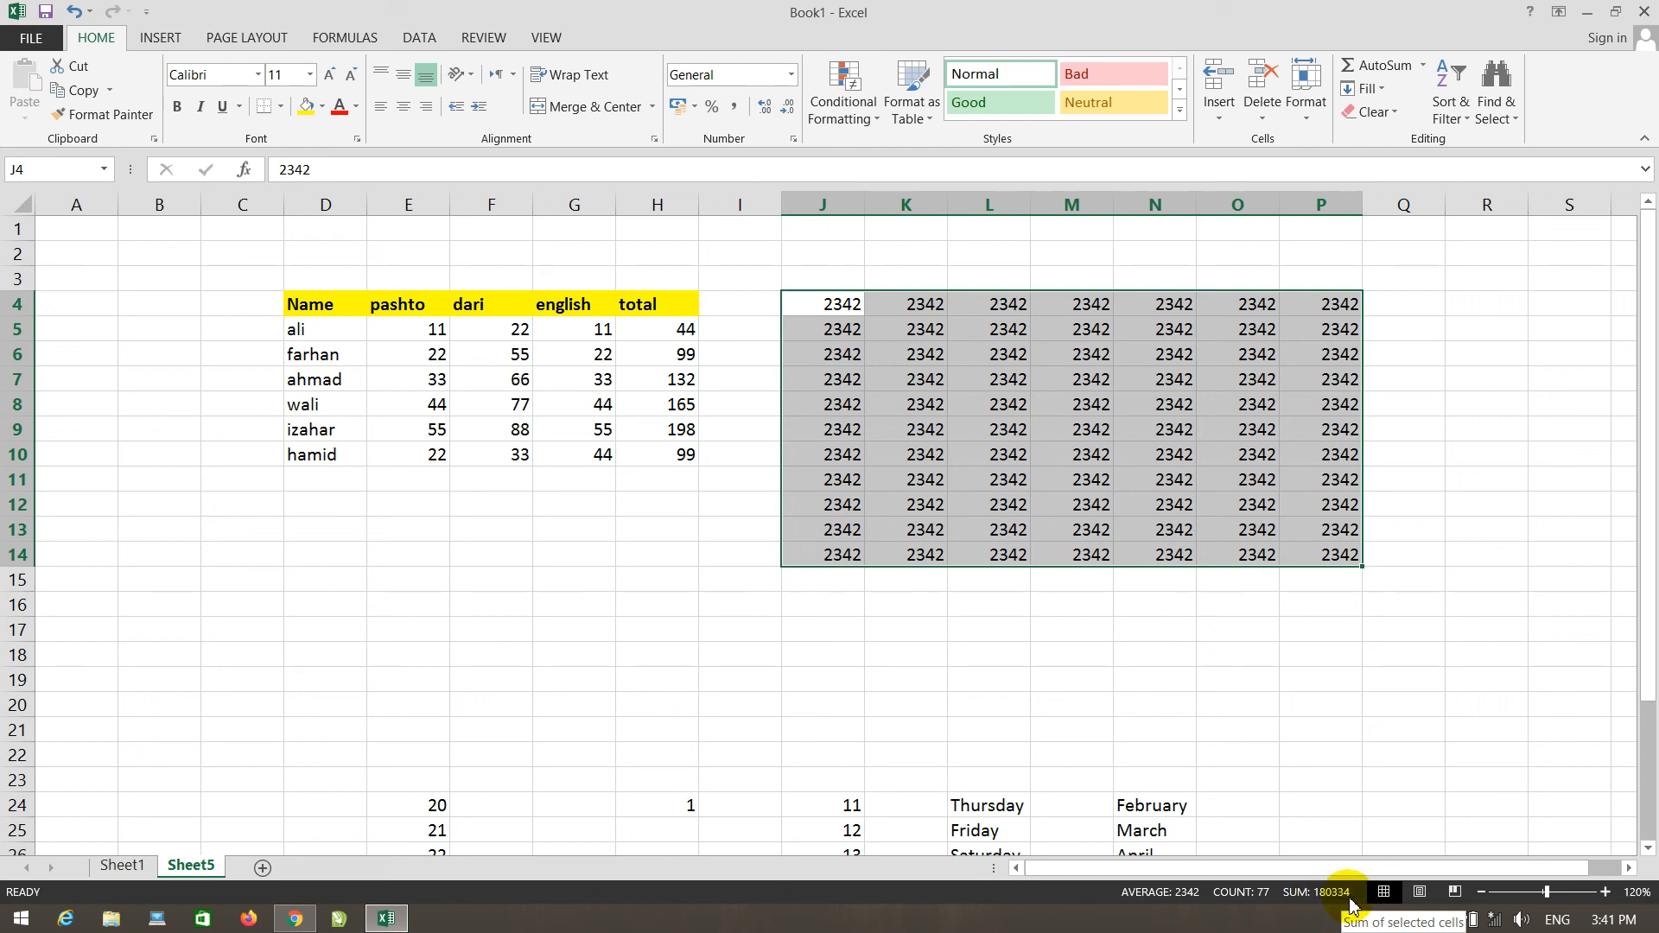
Step: Total the number block in cell F17 with =SUM(J4:P14) and reselect the cell to review its formula
left_click(502, 627)
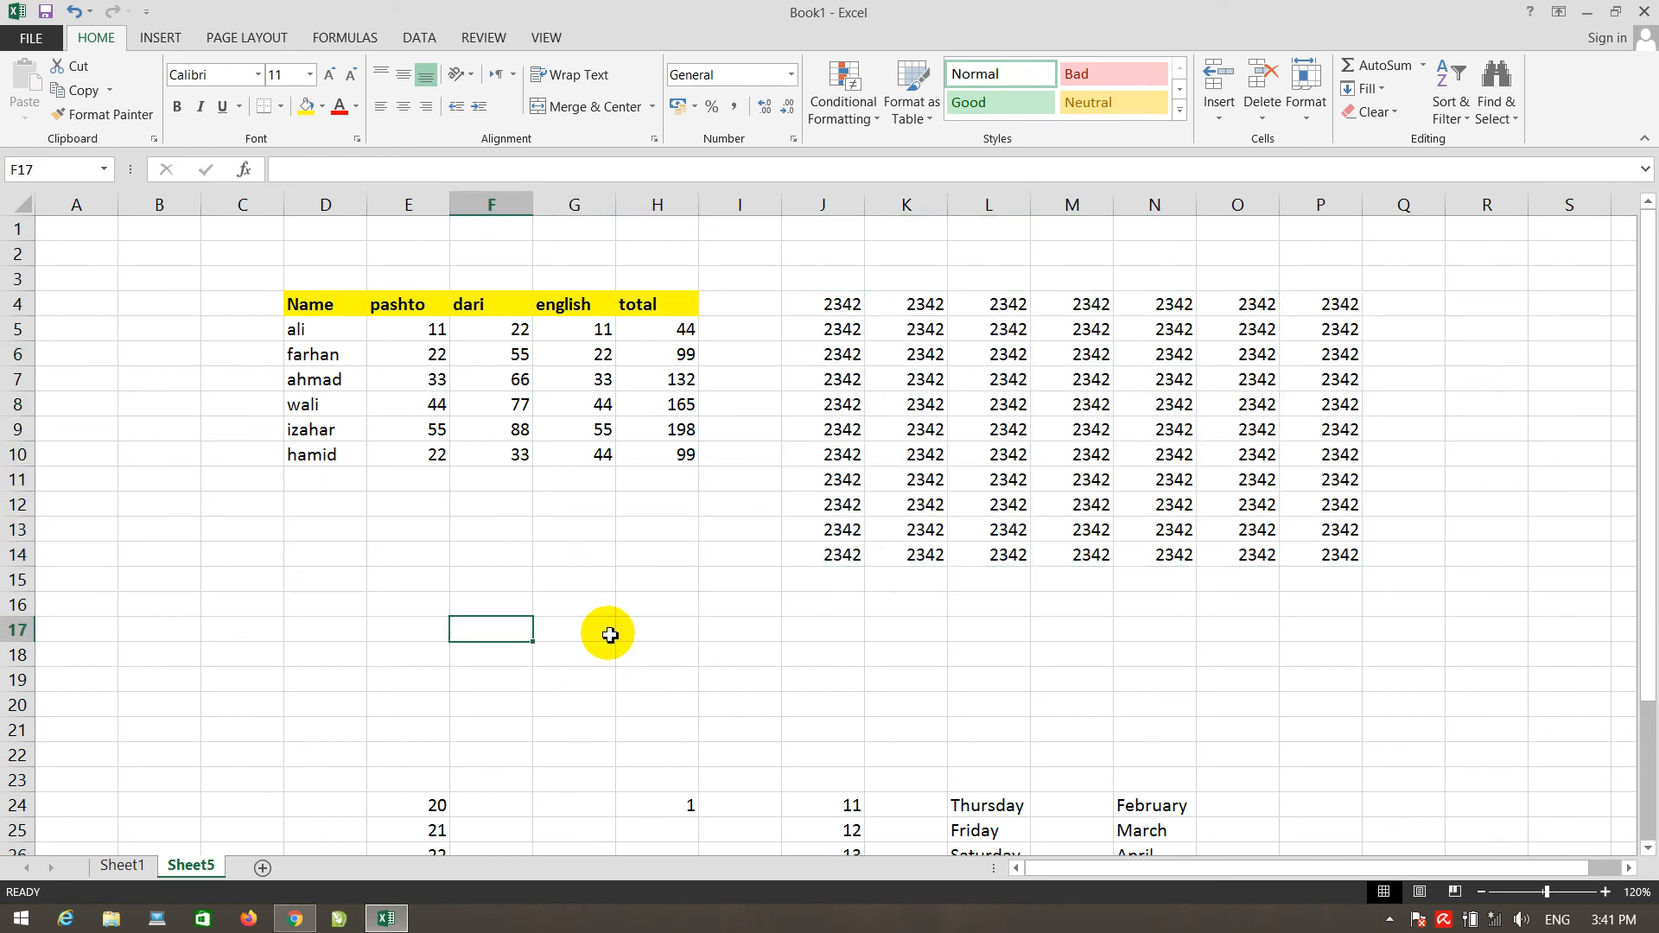
type("=")
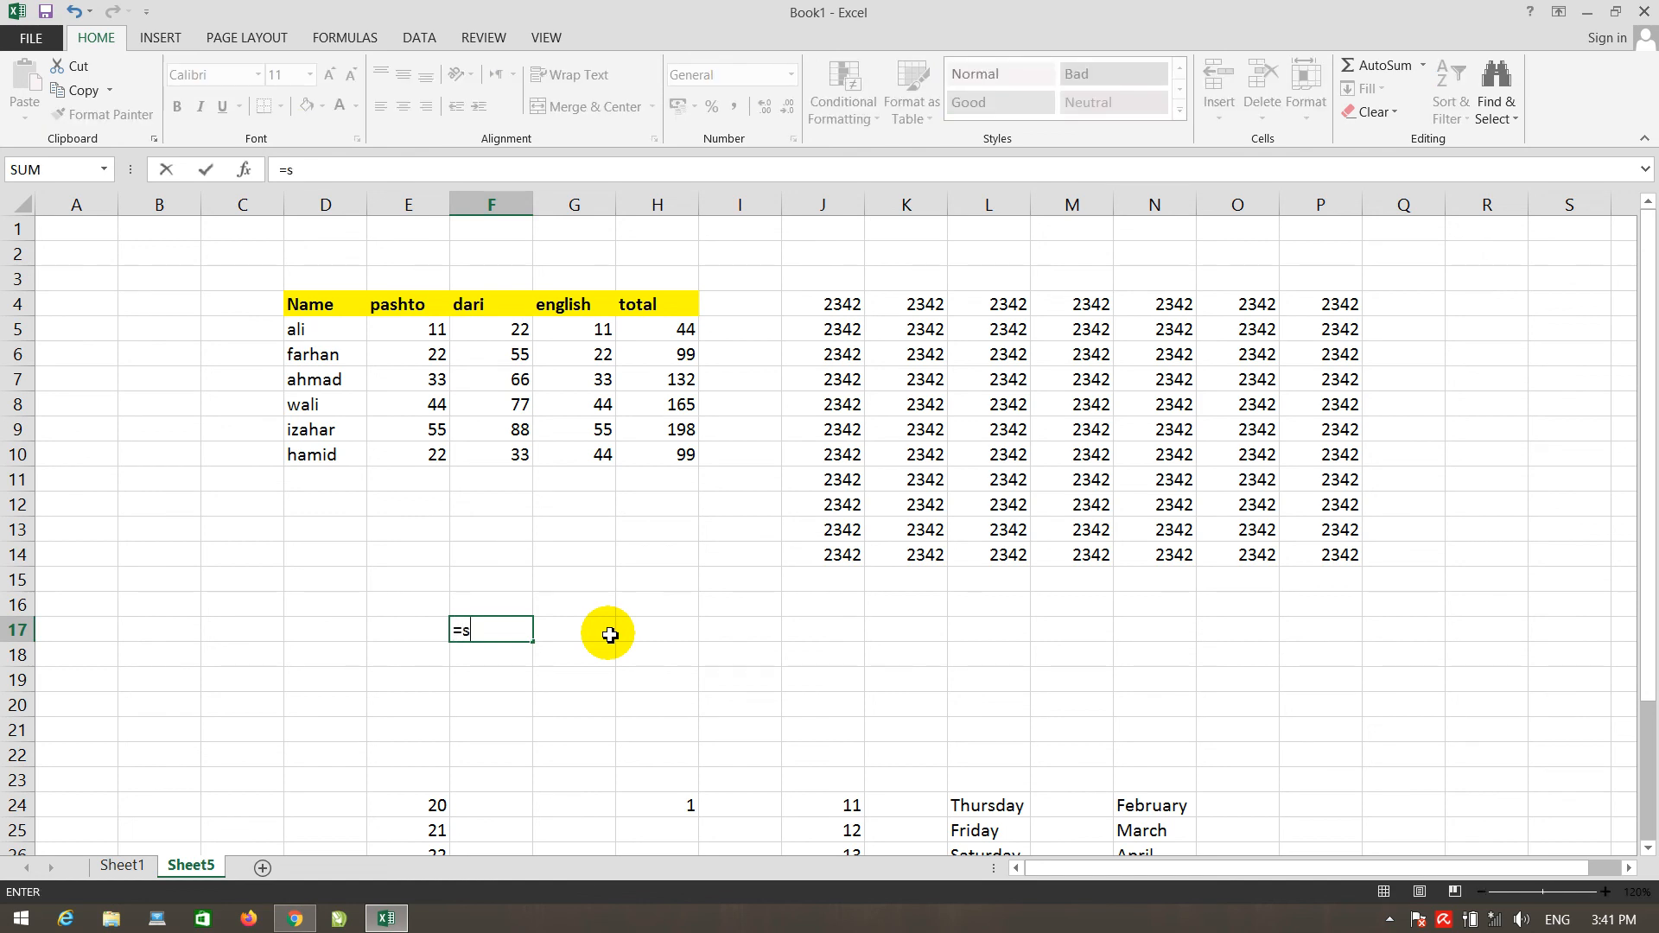
type("sum")
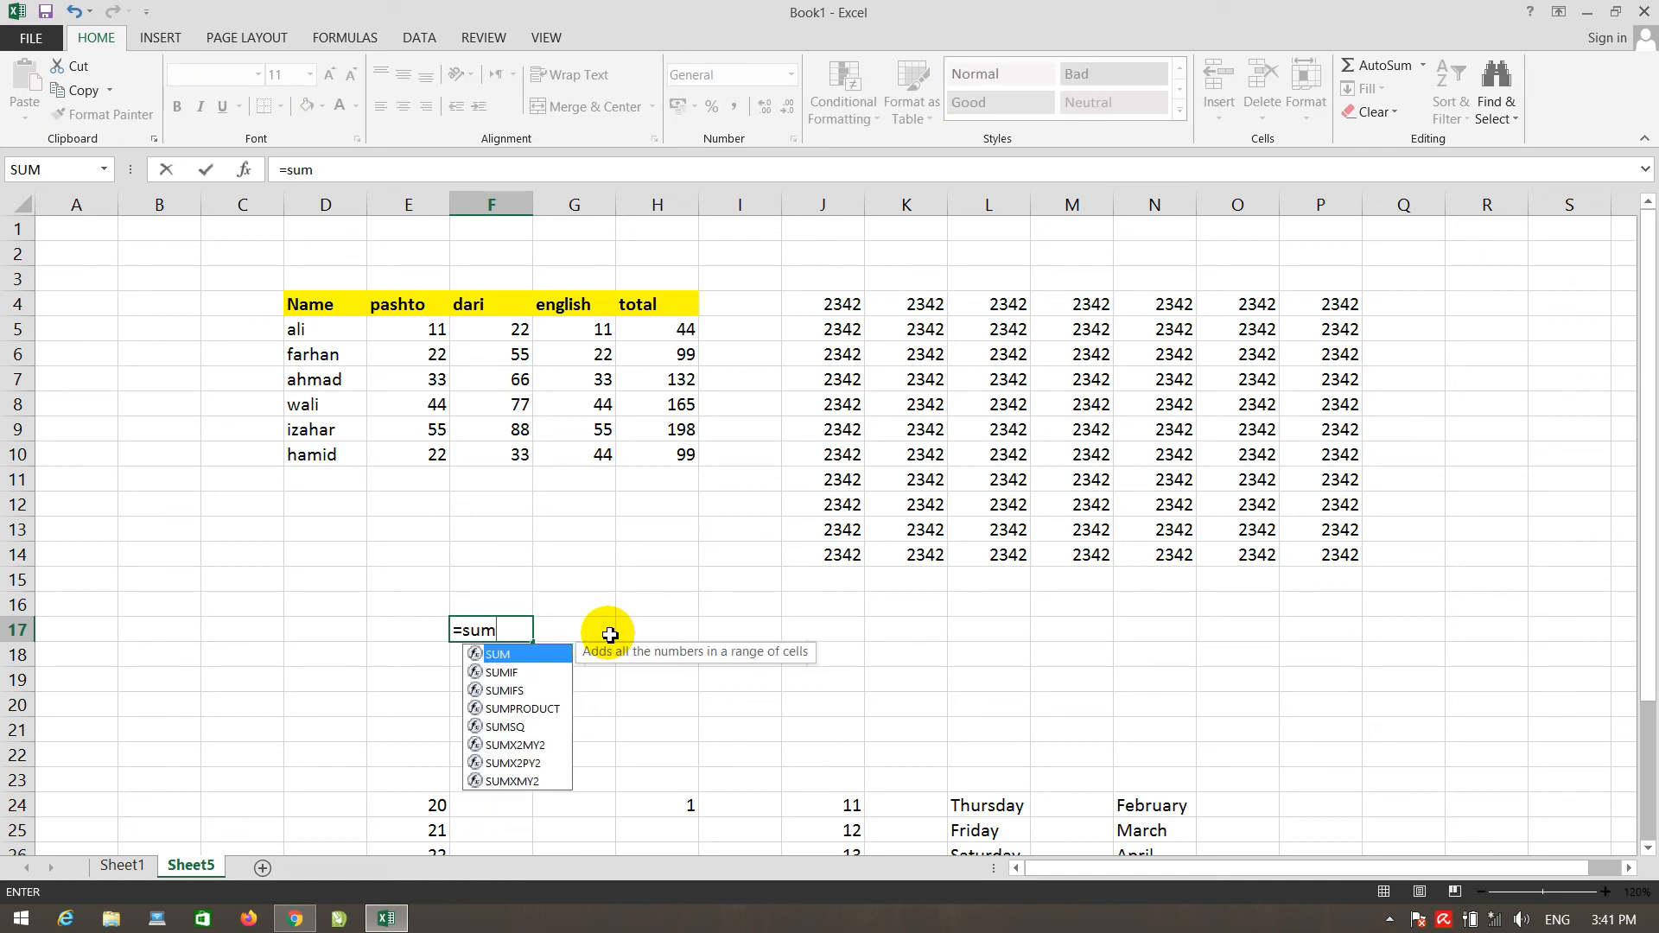
type("(")
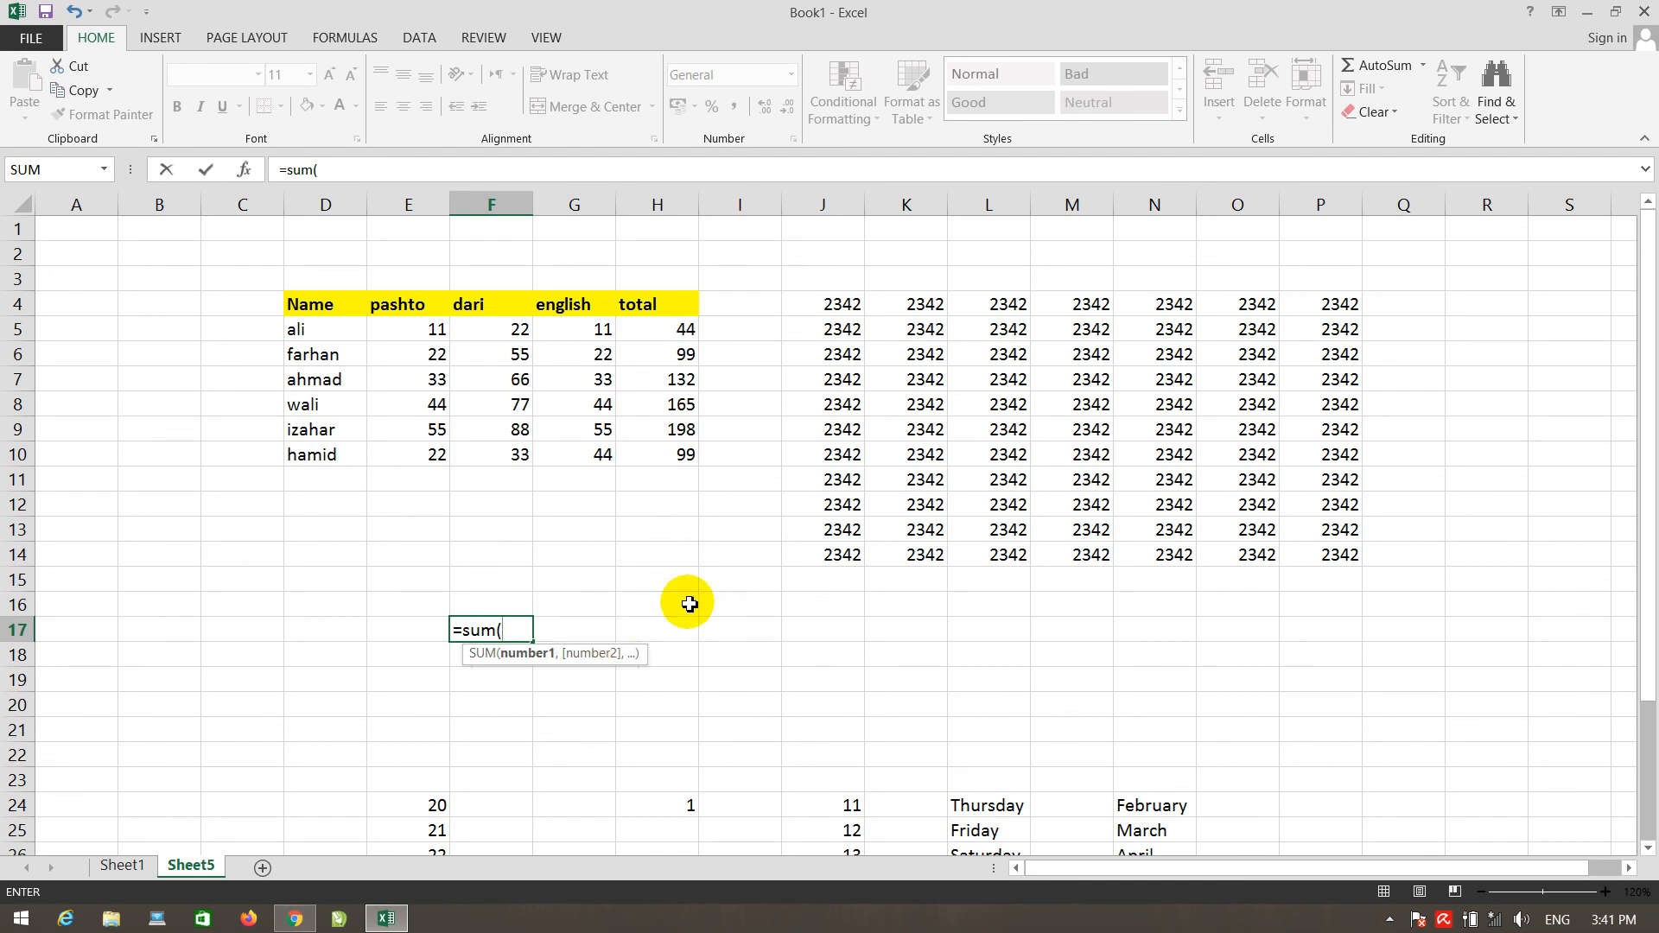
left_click_drag(845, 315, 1311, 555)
key("Return")
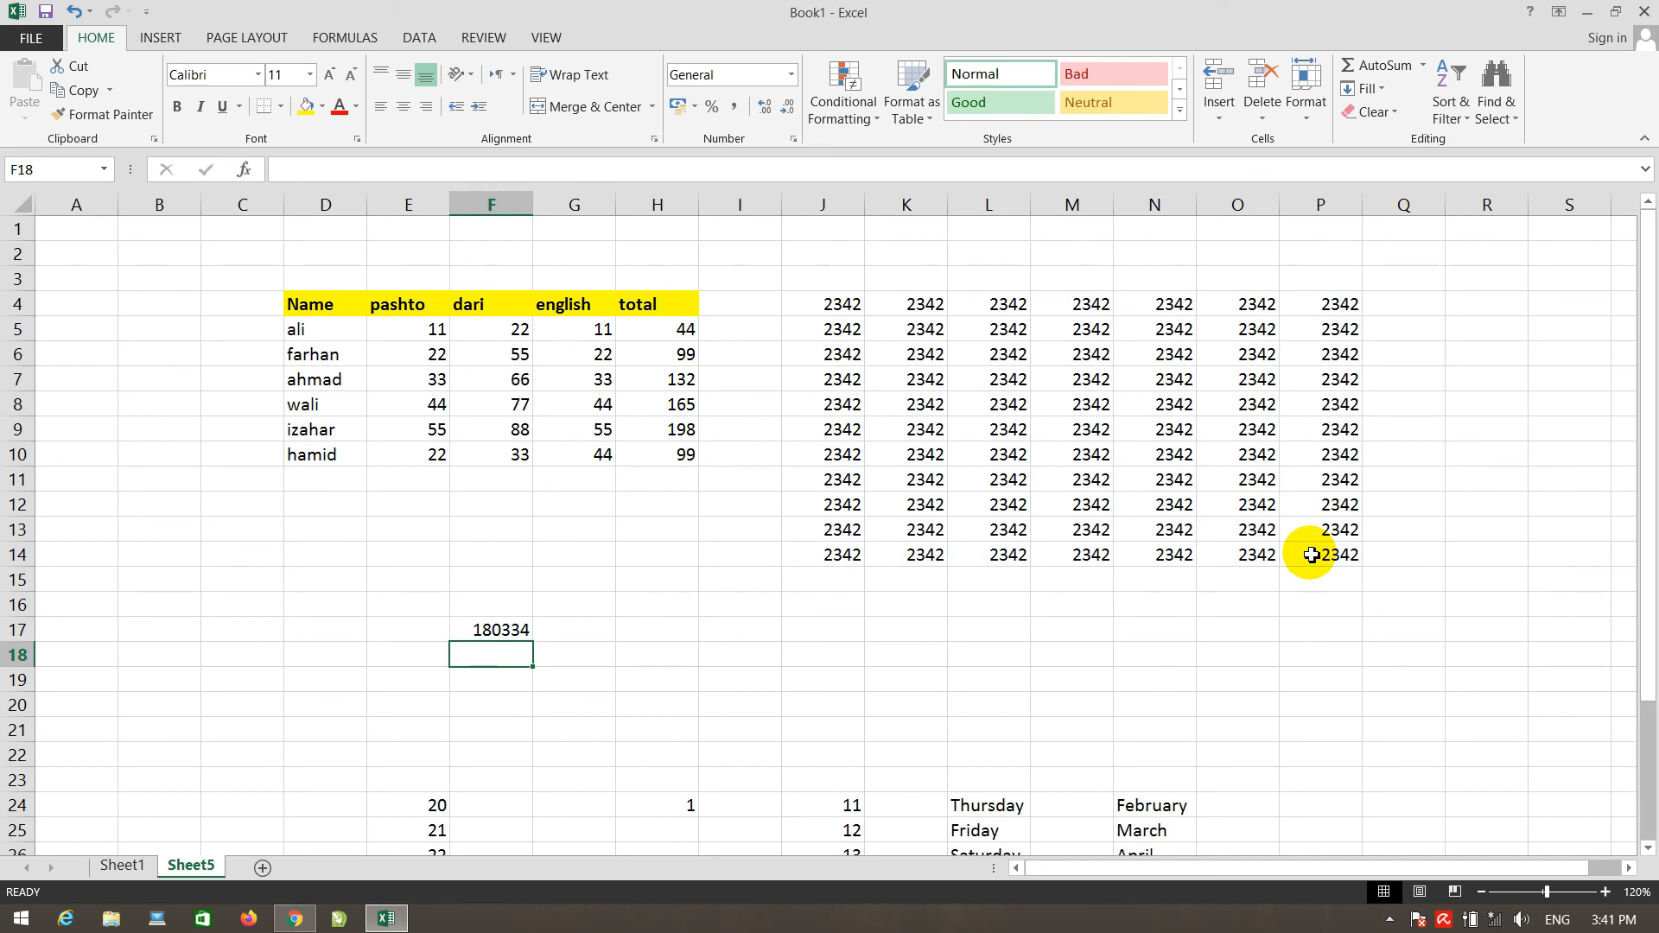
left_click(504, 632)
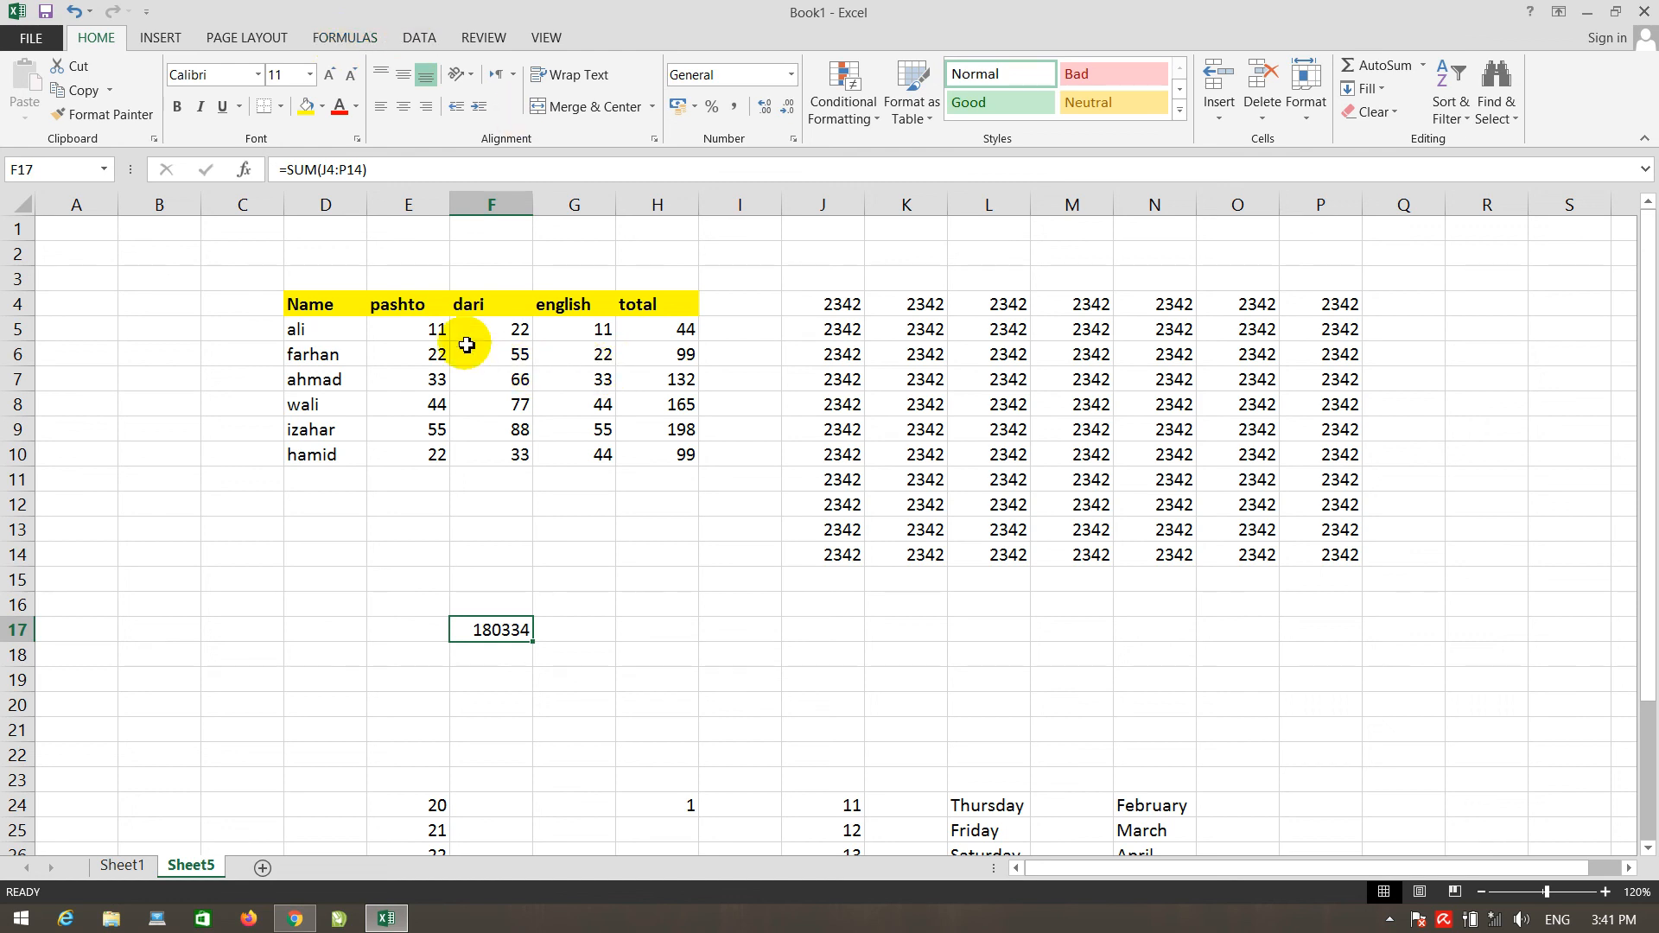
Step: Launch the Windows On-Screen Keyboard with the osk command, move it below the marks table, and select cell C13
left_click_drag(433, 327, 604, 449)
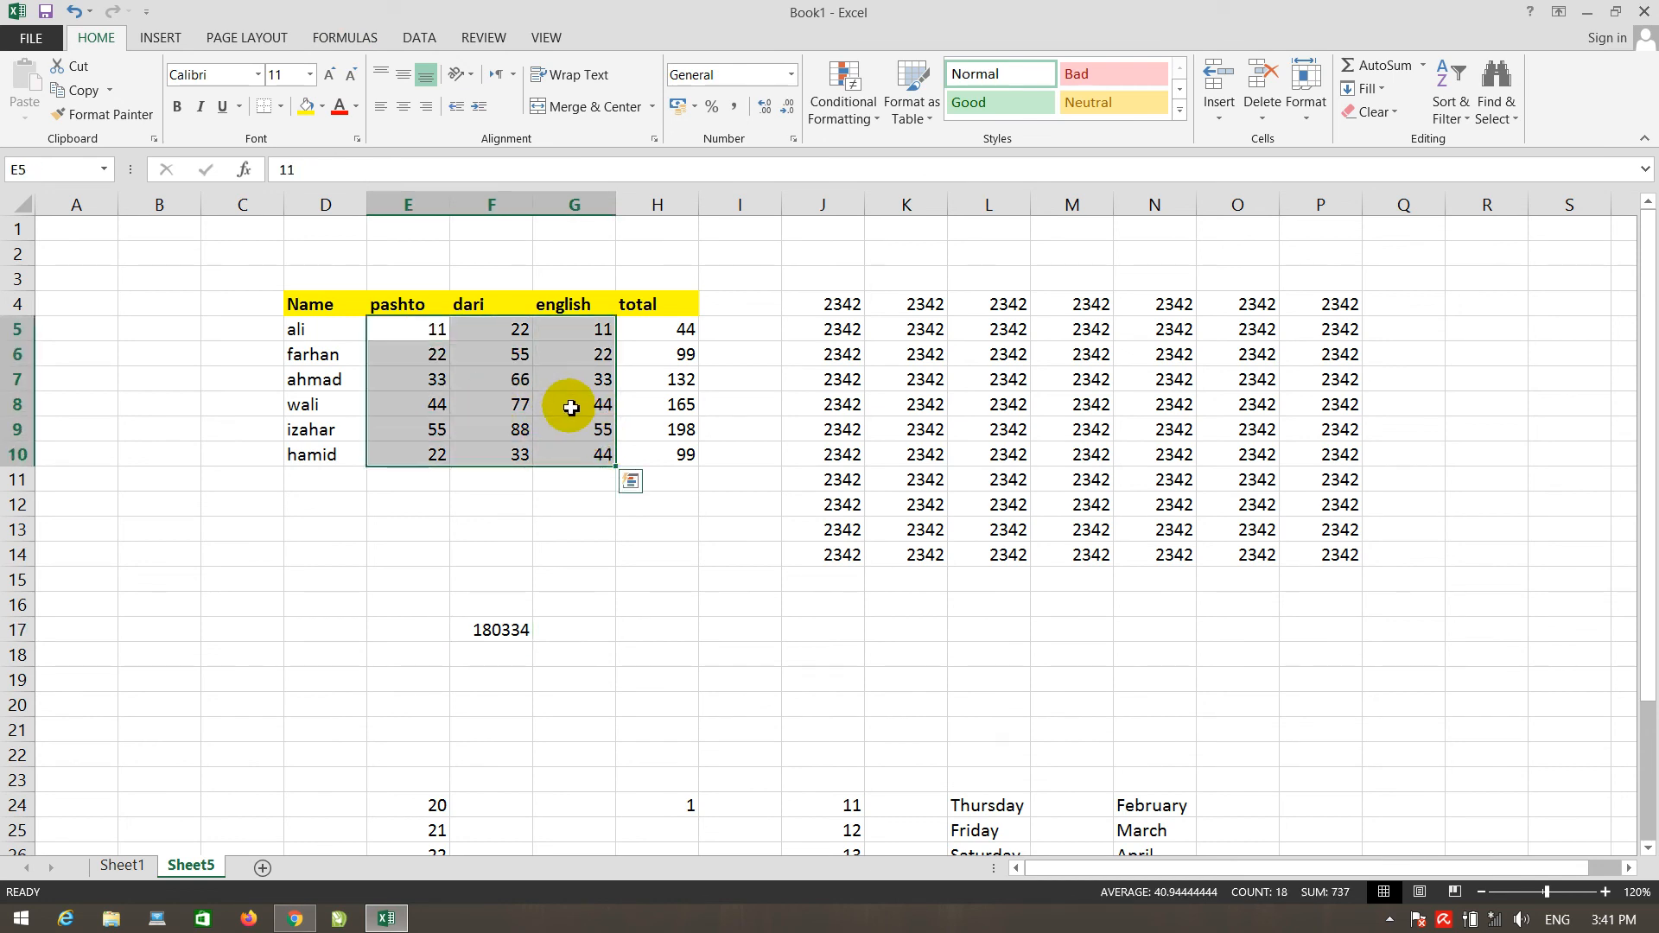
left_click(183, 604)
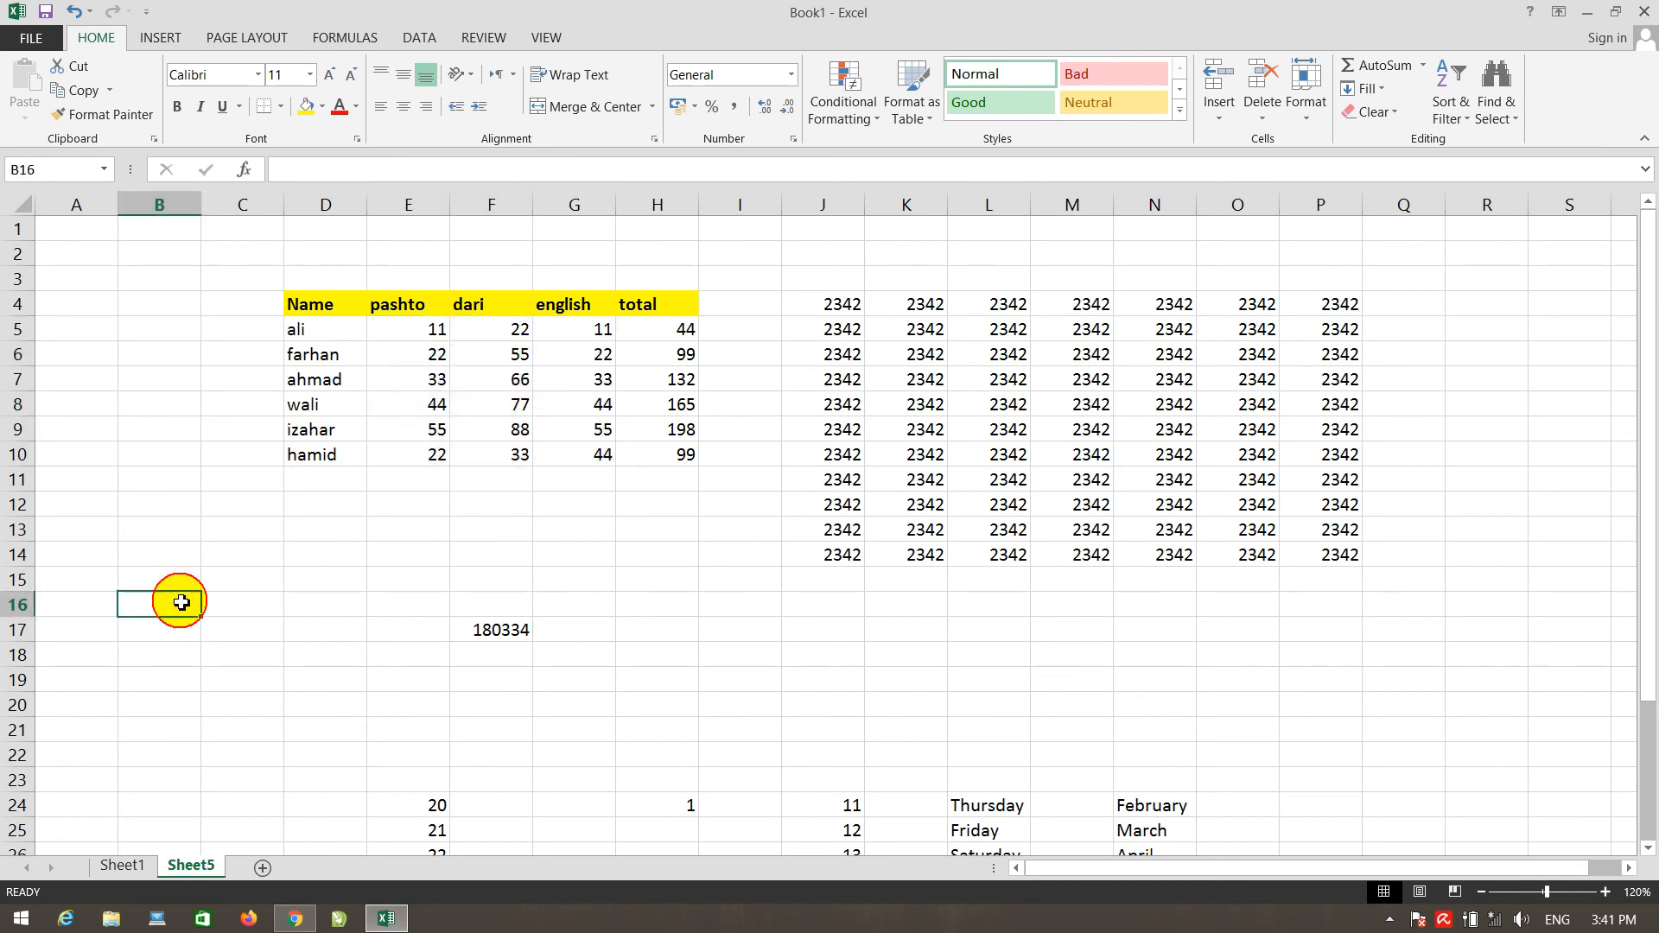
key("super+r")
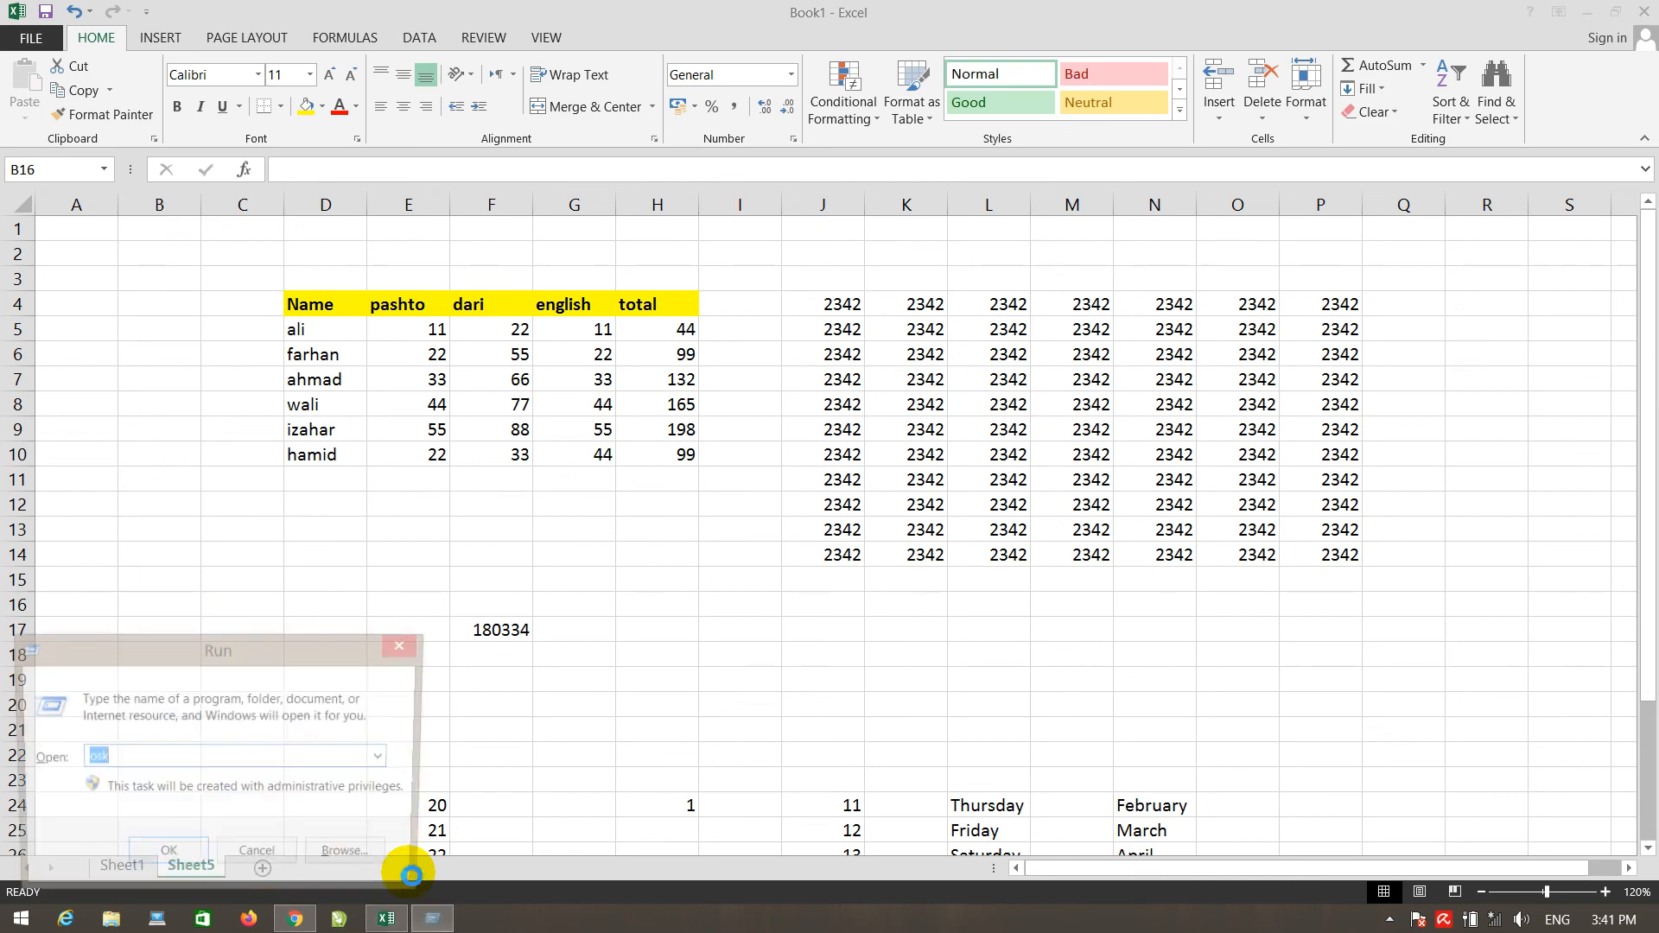
key("Return")
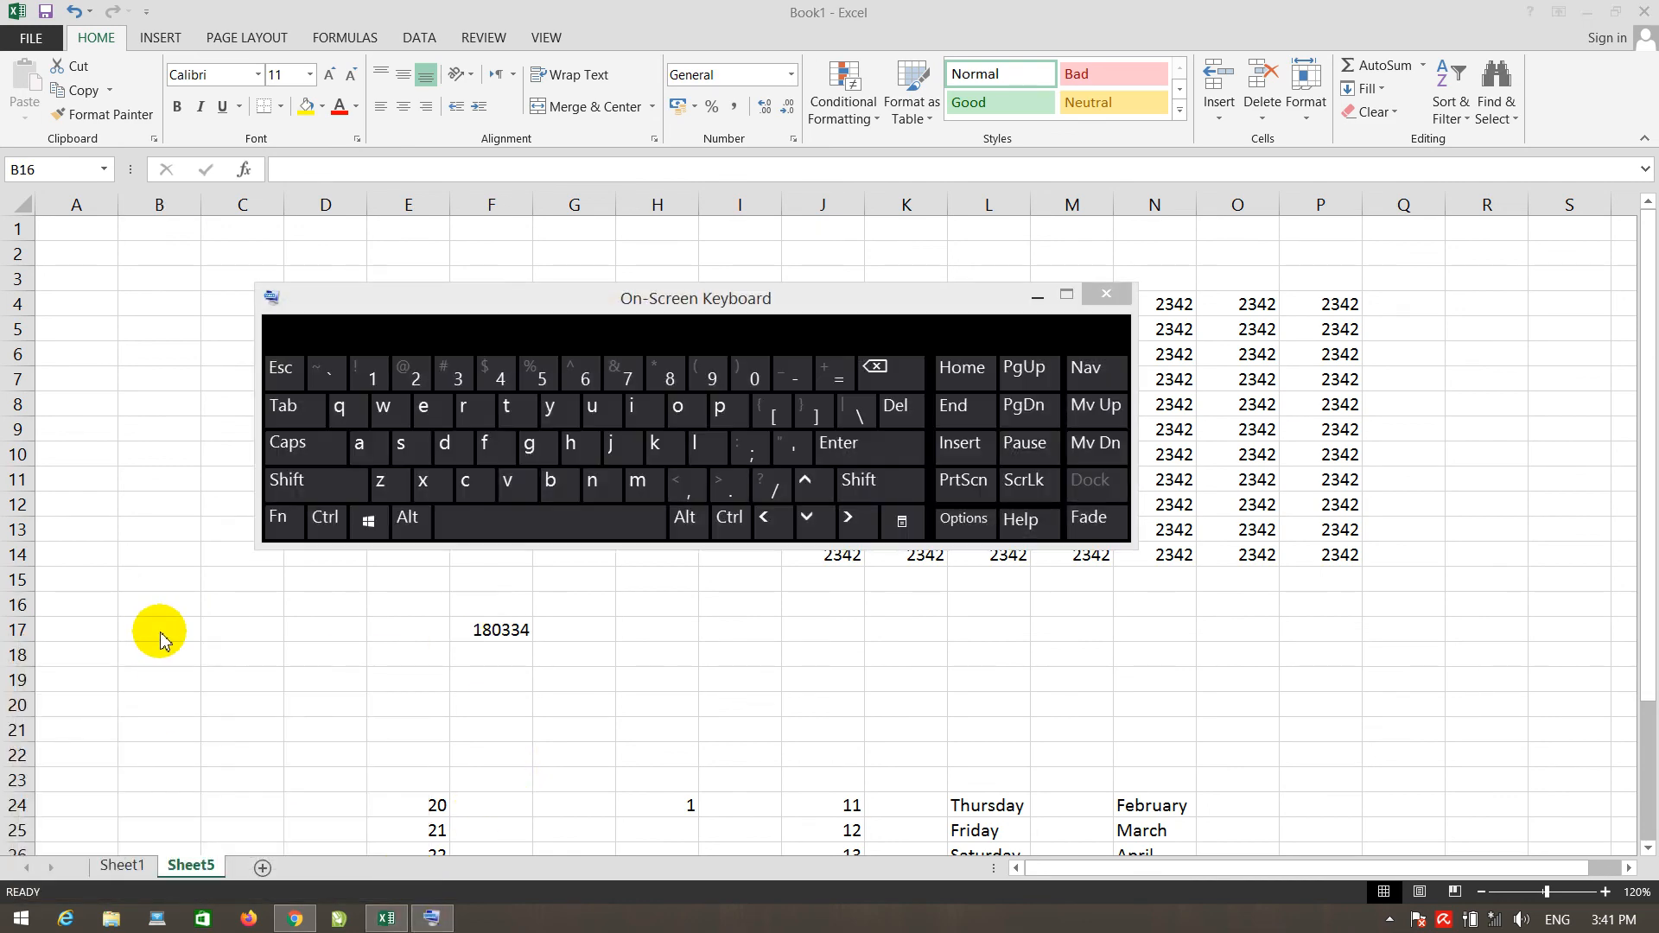
left_click(191, 601)
left_click_drag(532, 318, 636, 661)
left_click(260, 530)
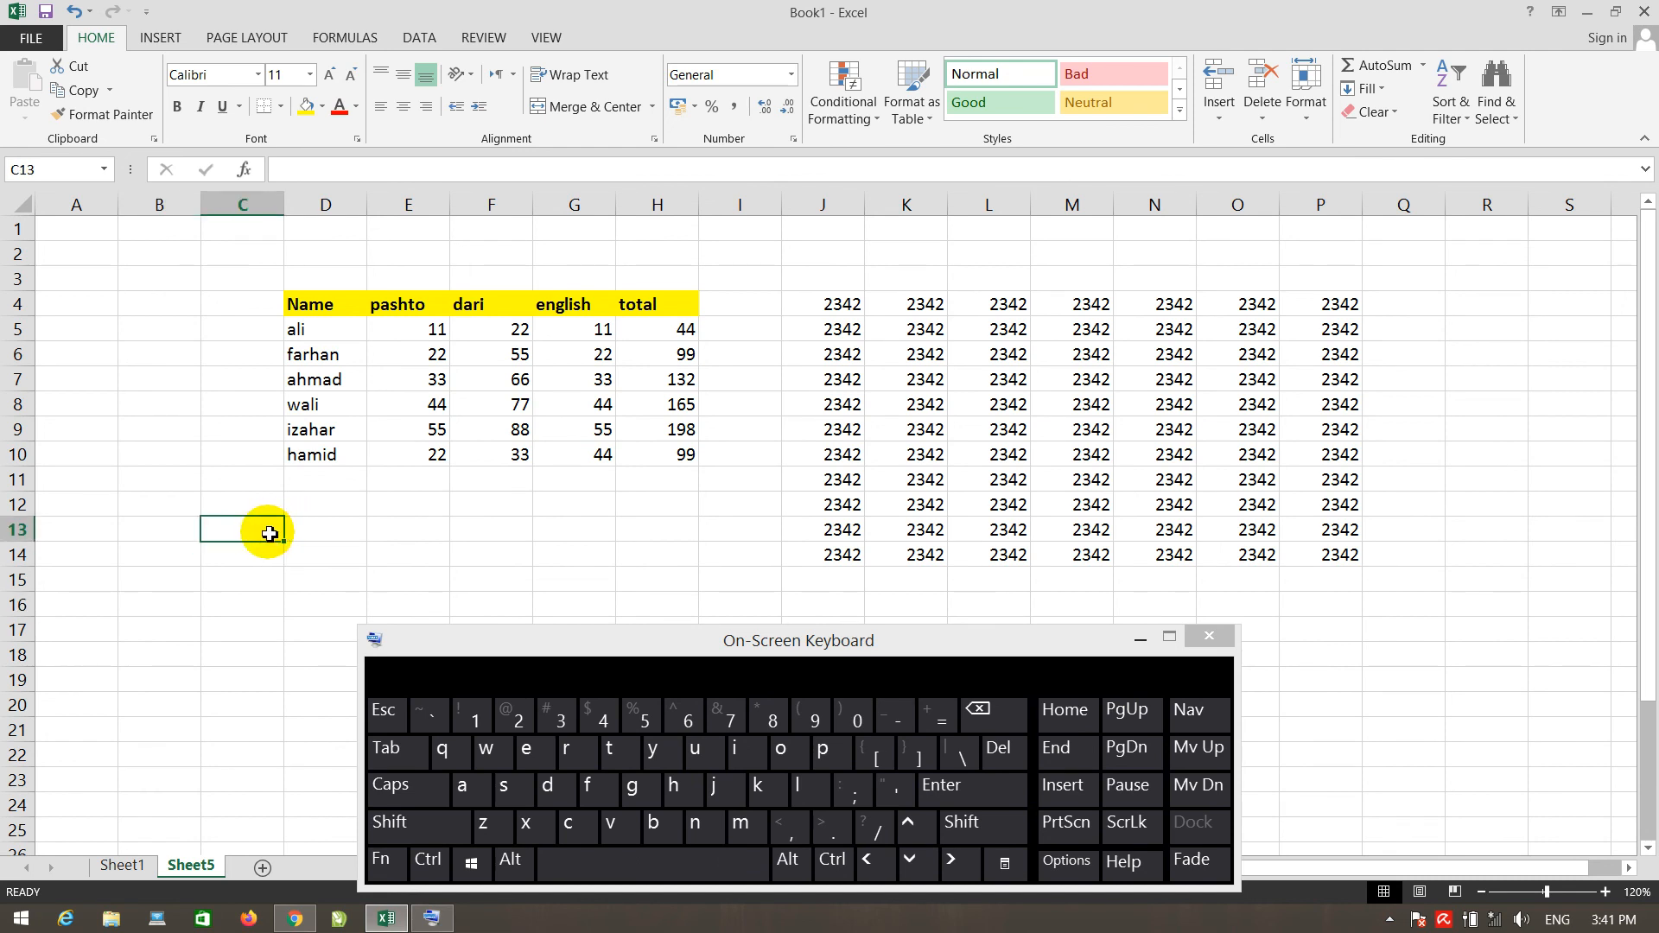
left_click(941, 726)
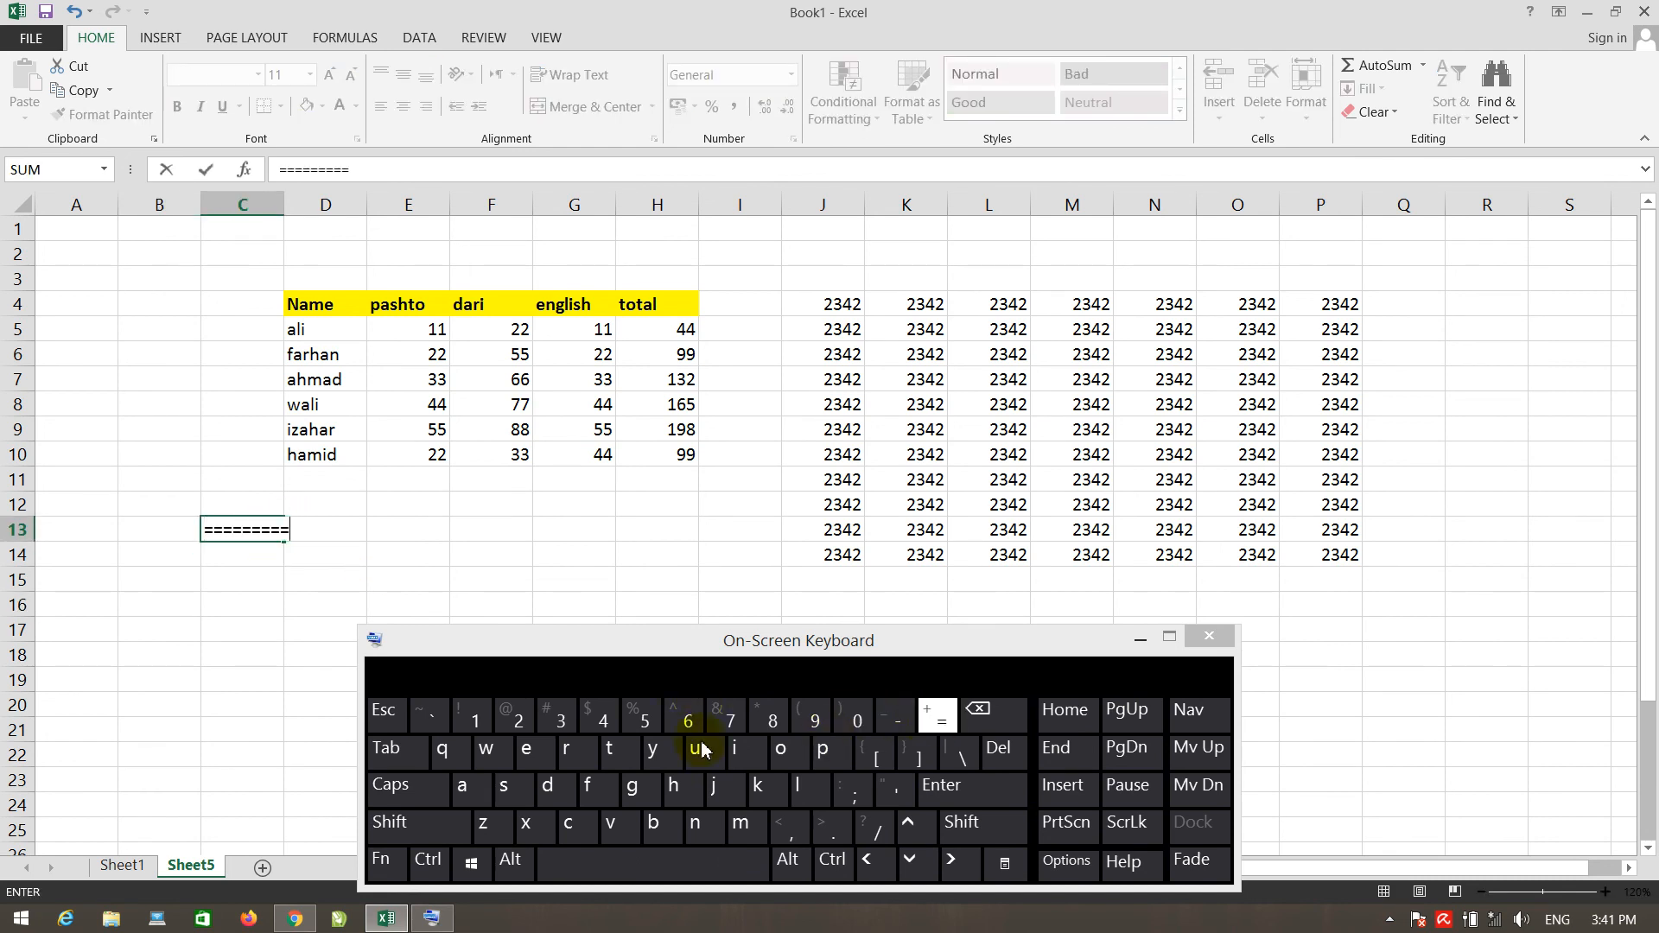
key("BackSpace")
key("BackSpace")
key("BackSpace")
key("BackSpace")
key("BackSpace")
key("BackSpace")
key("BackSpace")
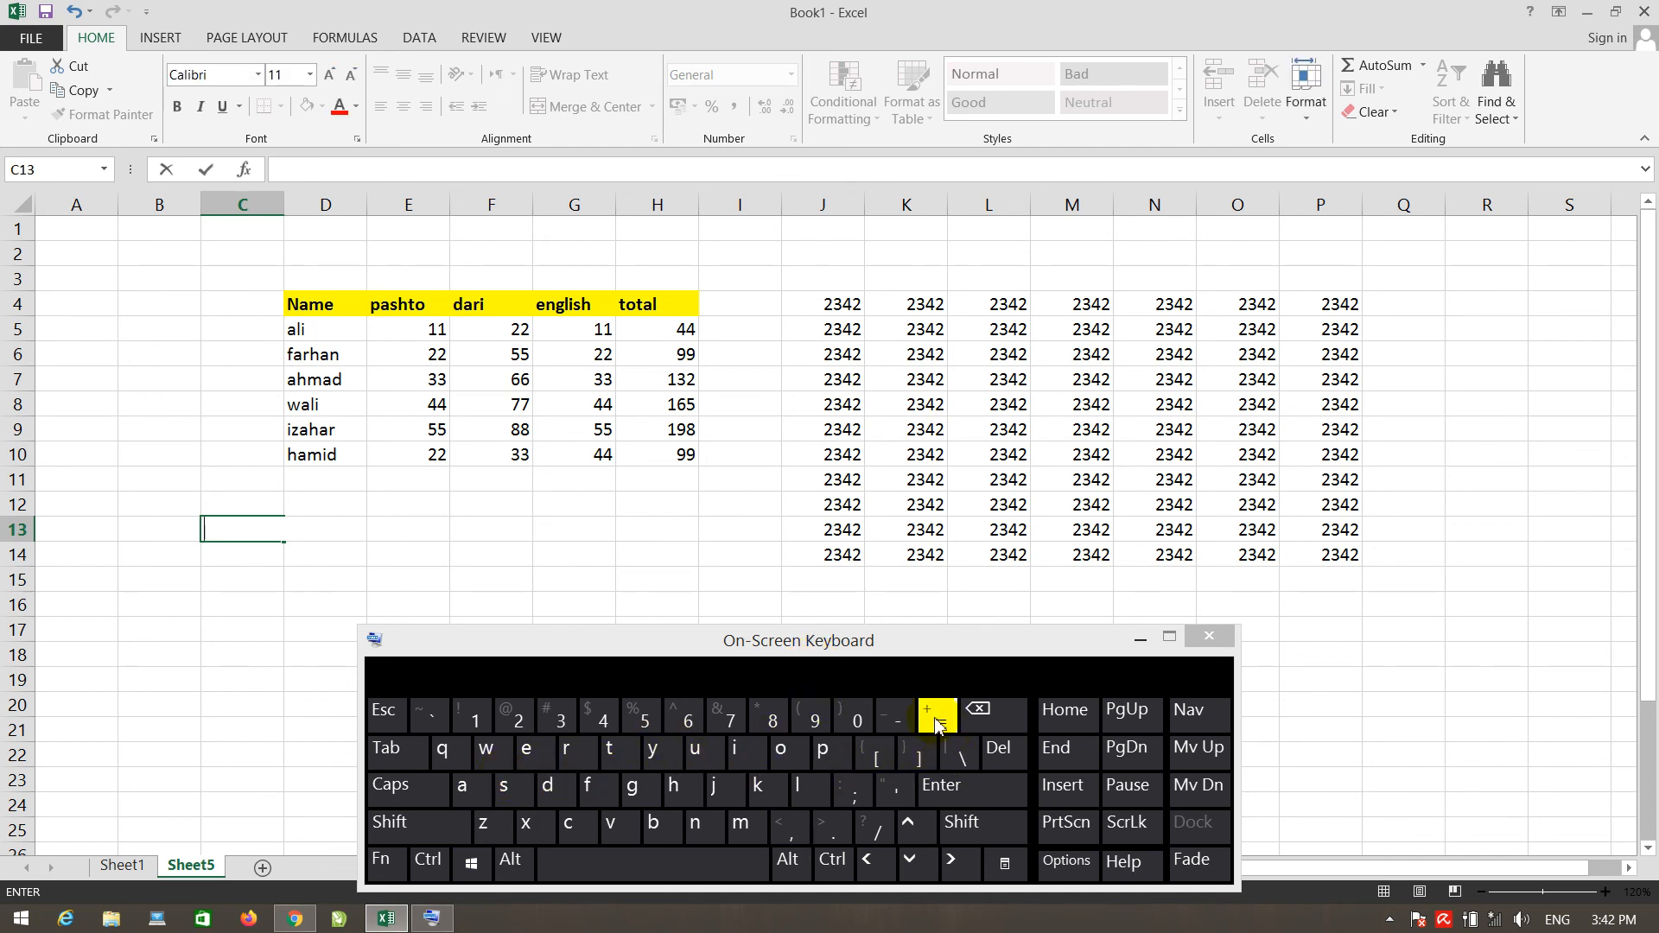
Step: Total all the marks in cell C13 with =SUM(E5:G10) entered through the On-Screen Keyboard, and close the keyboard
left_click_drag(901, 668, 911, 615)
left_click(948, 664)
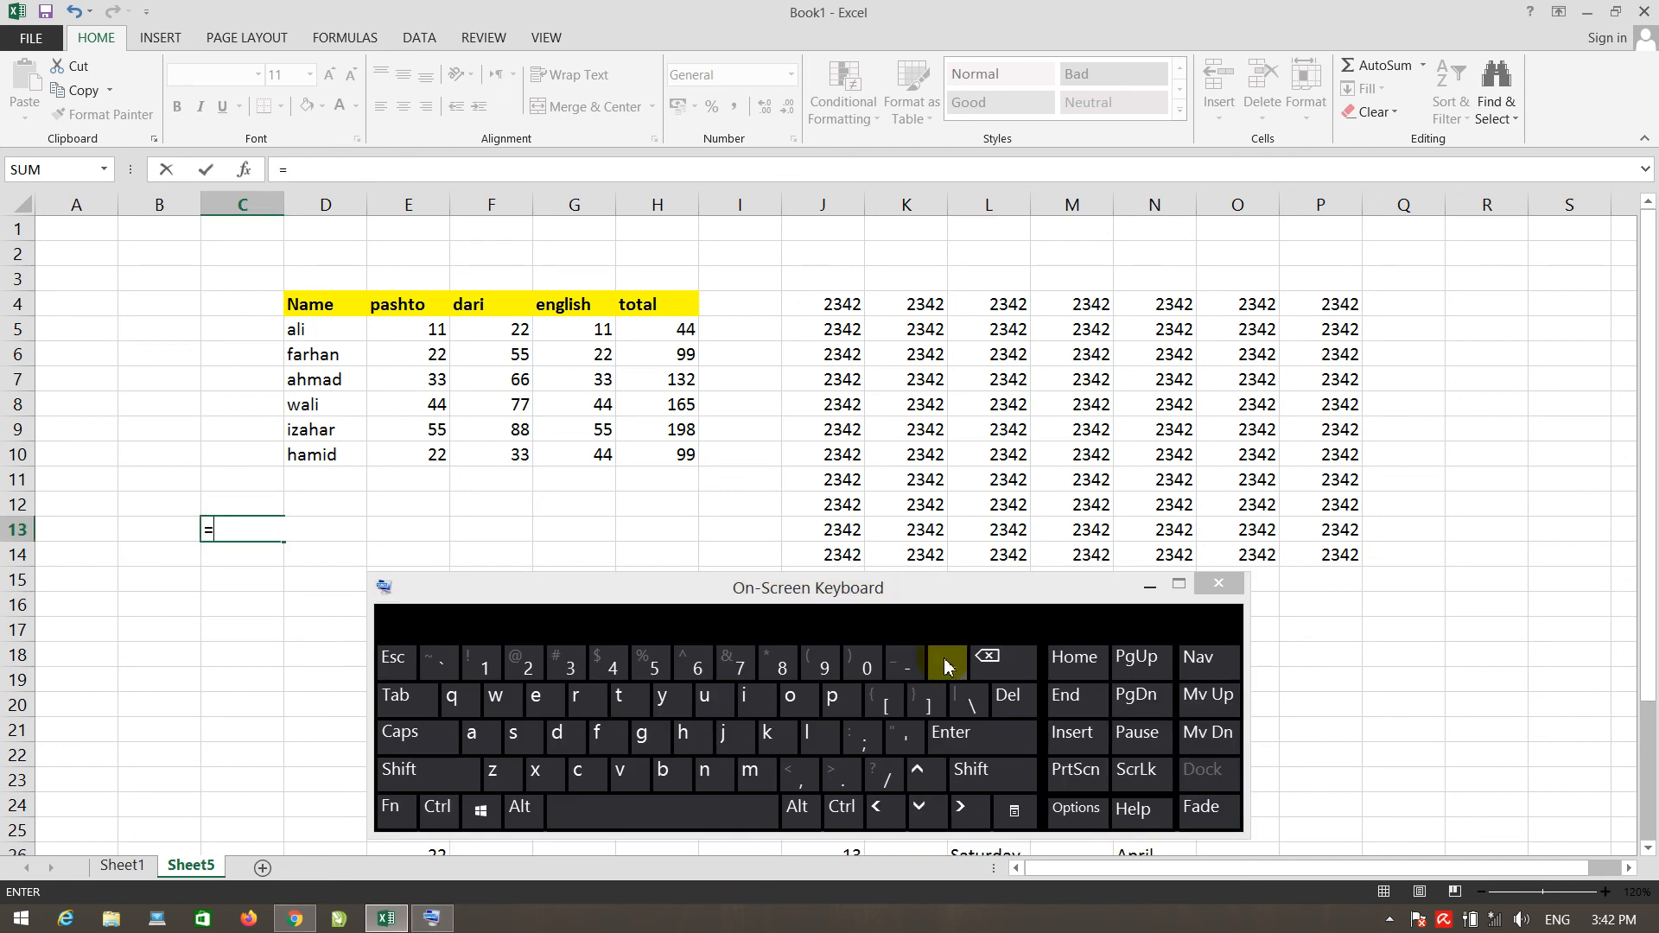
left_click(529, 741)
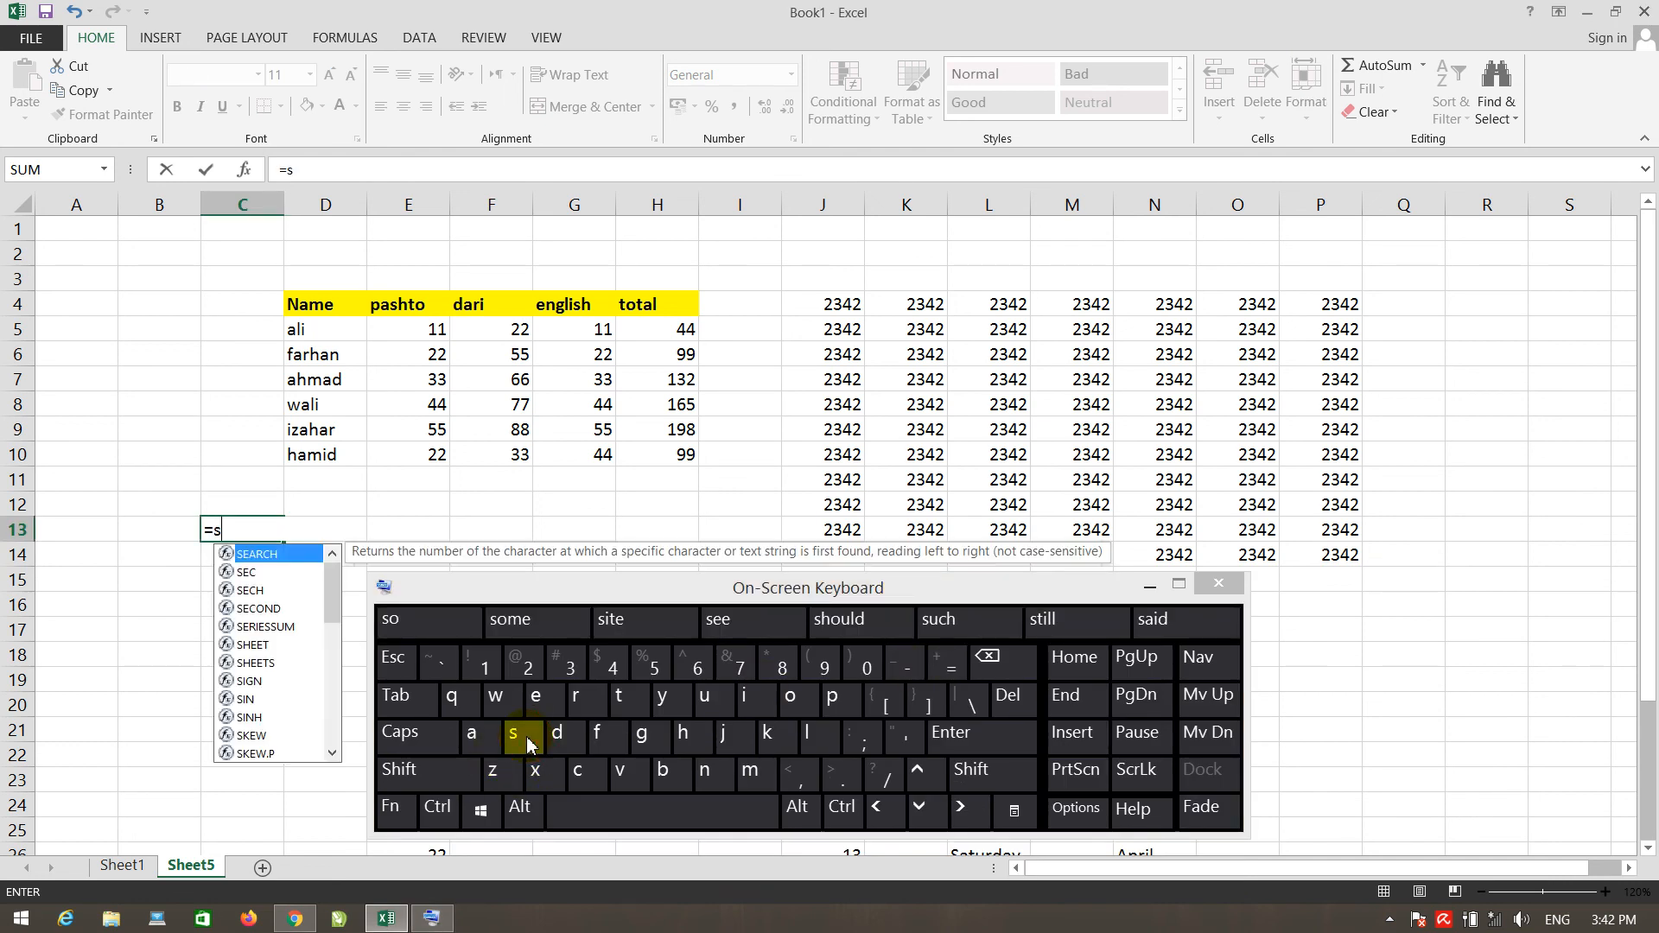
left_click(707, 698)
left_click(759, 778)
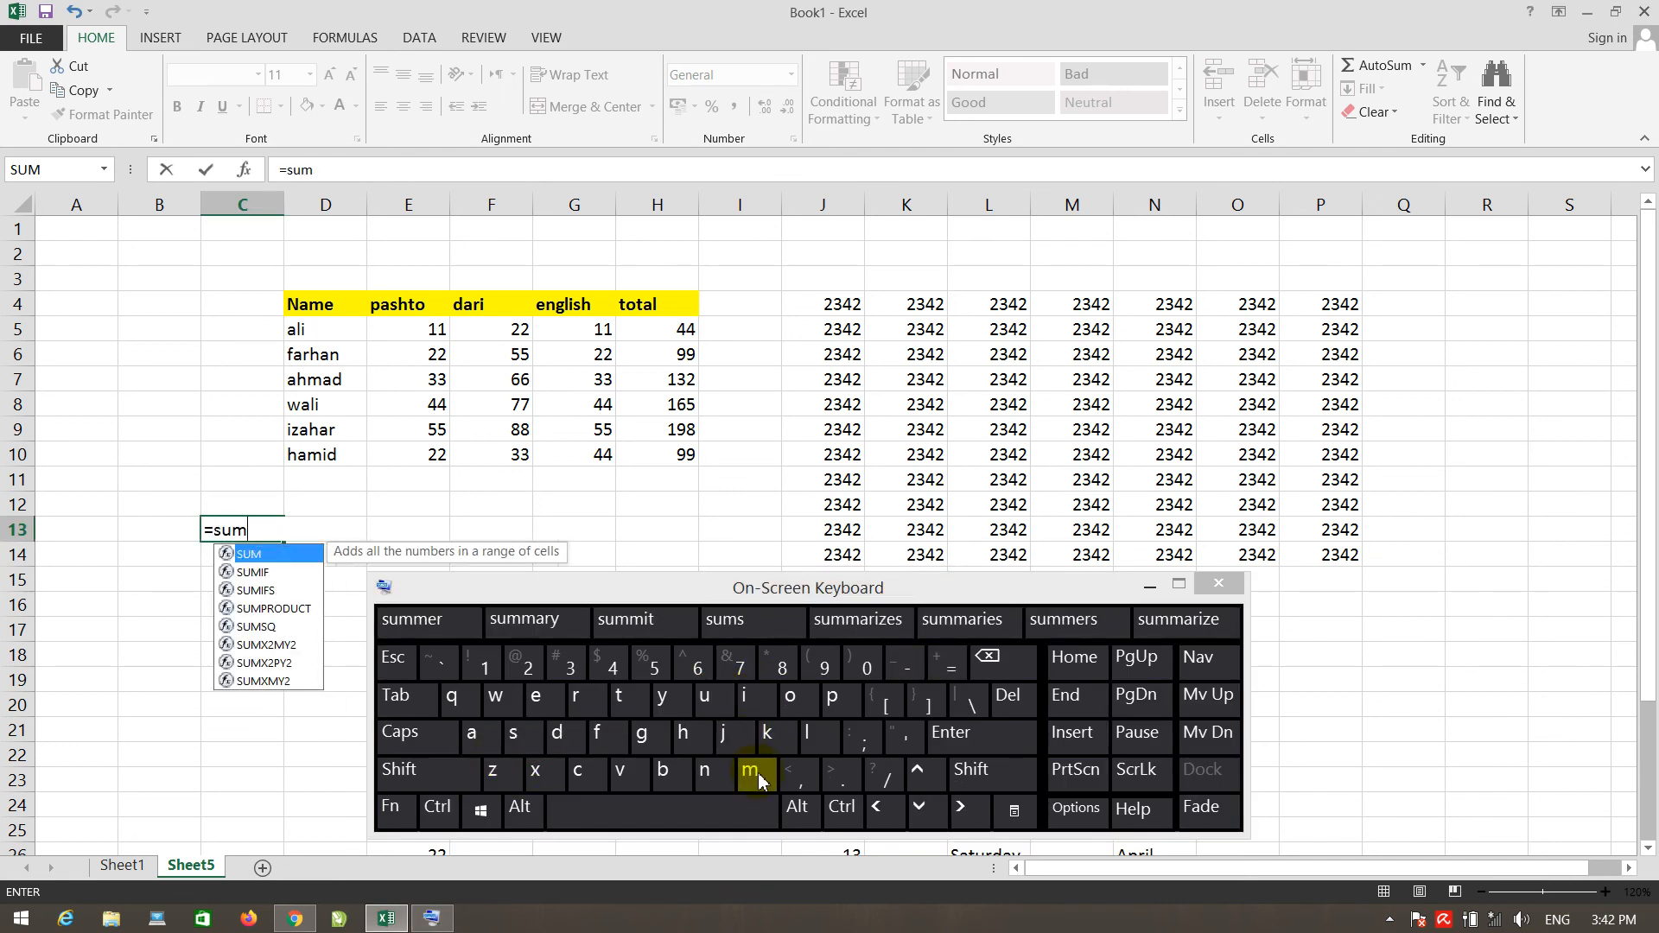
left_click(972, 775)
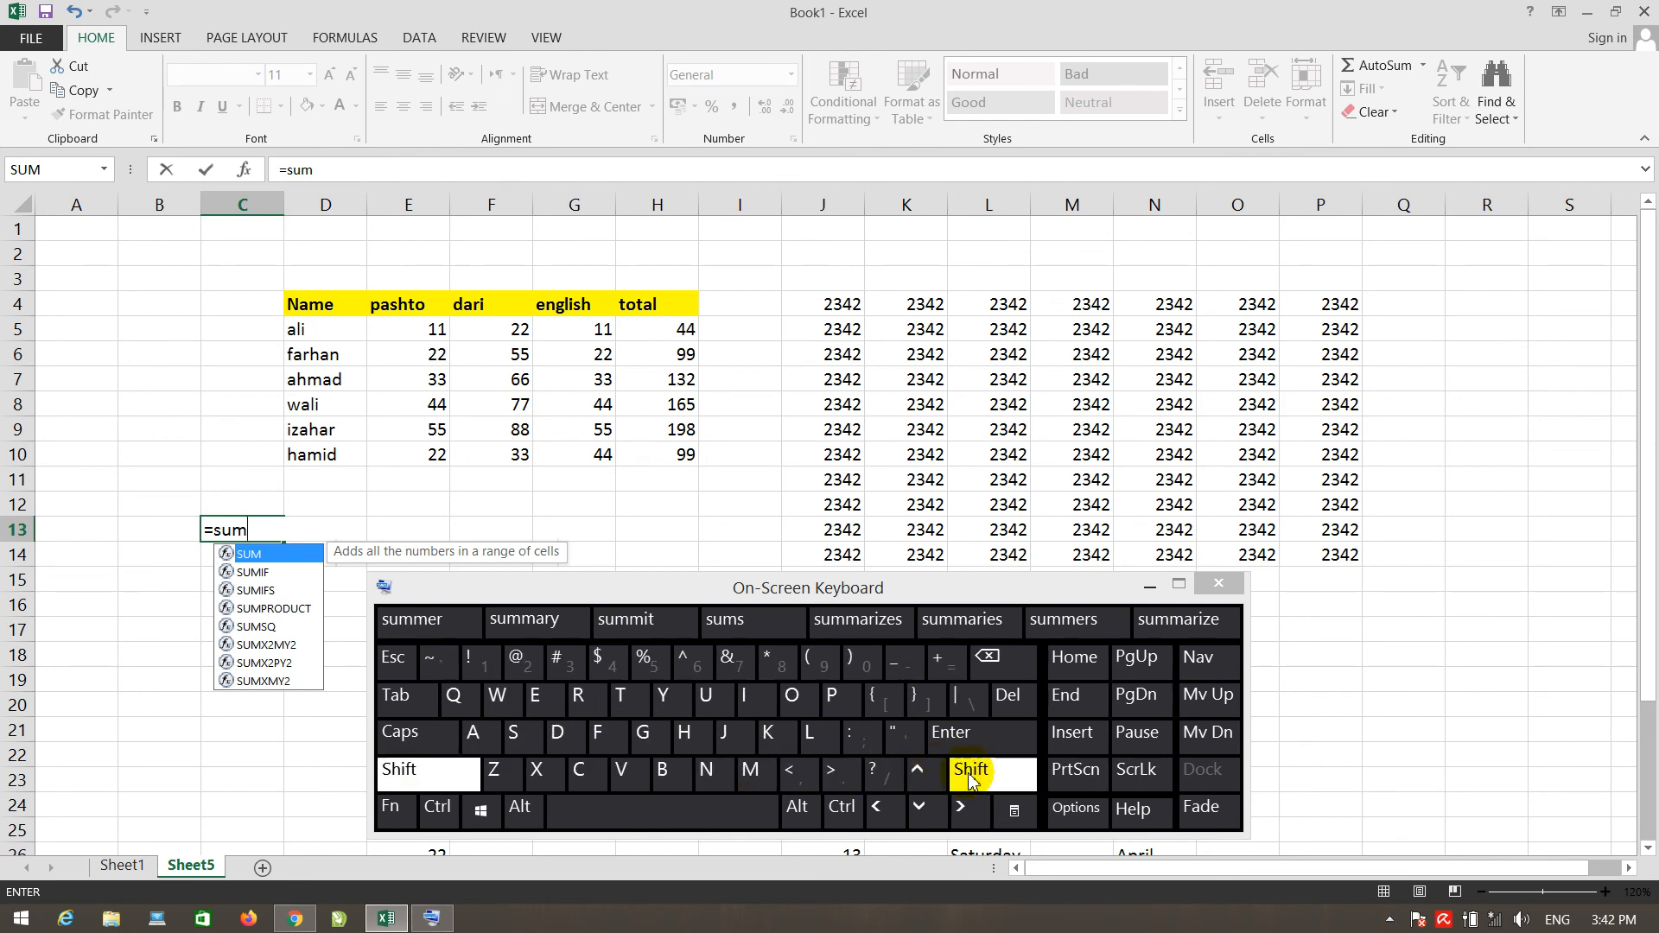
left_click(817, 667)
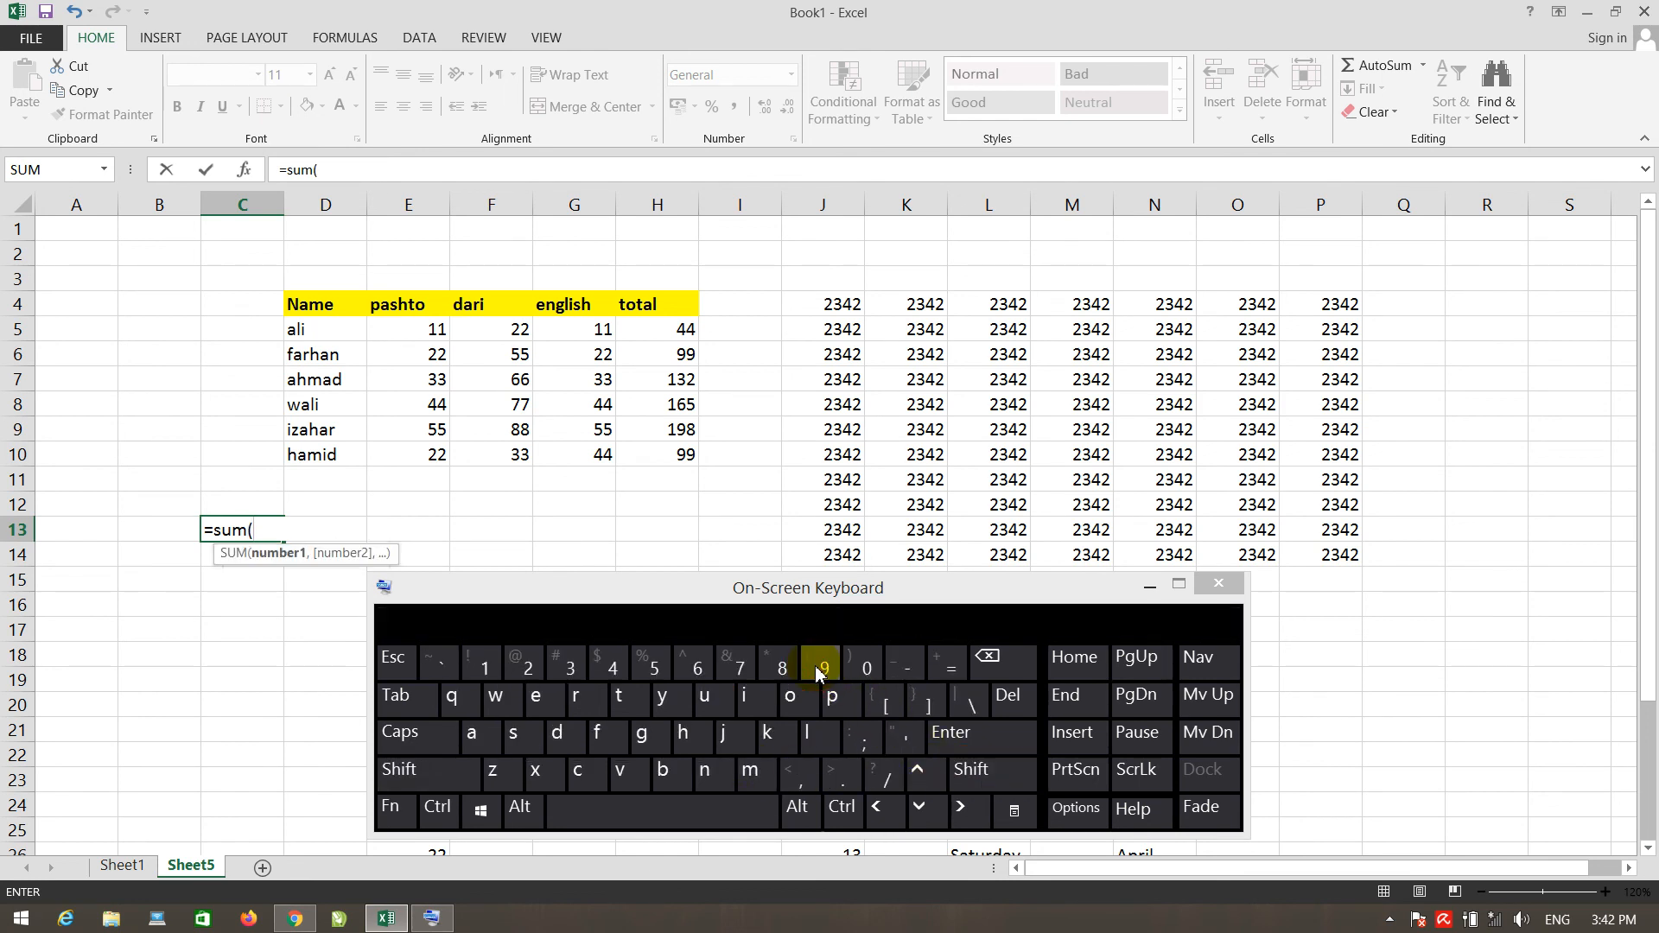
left_click_drag(432, 327, 580, 447)
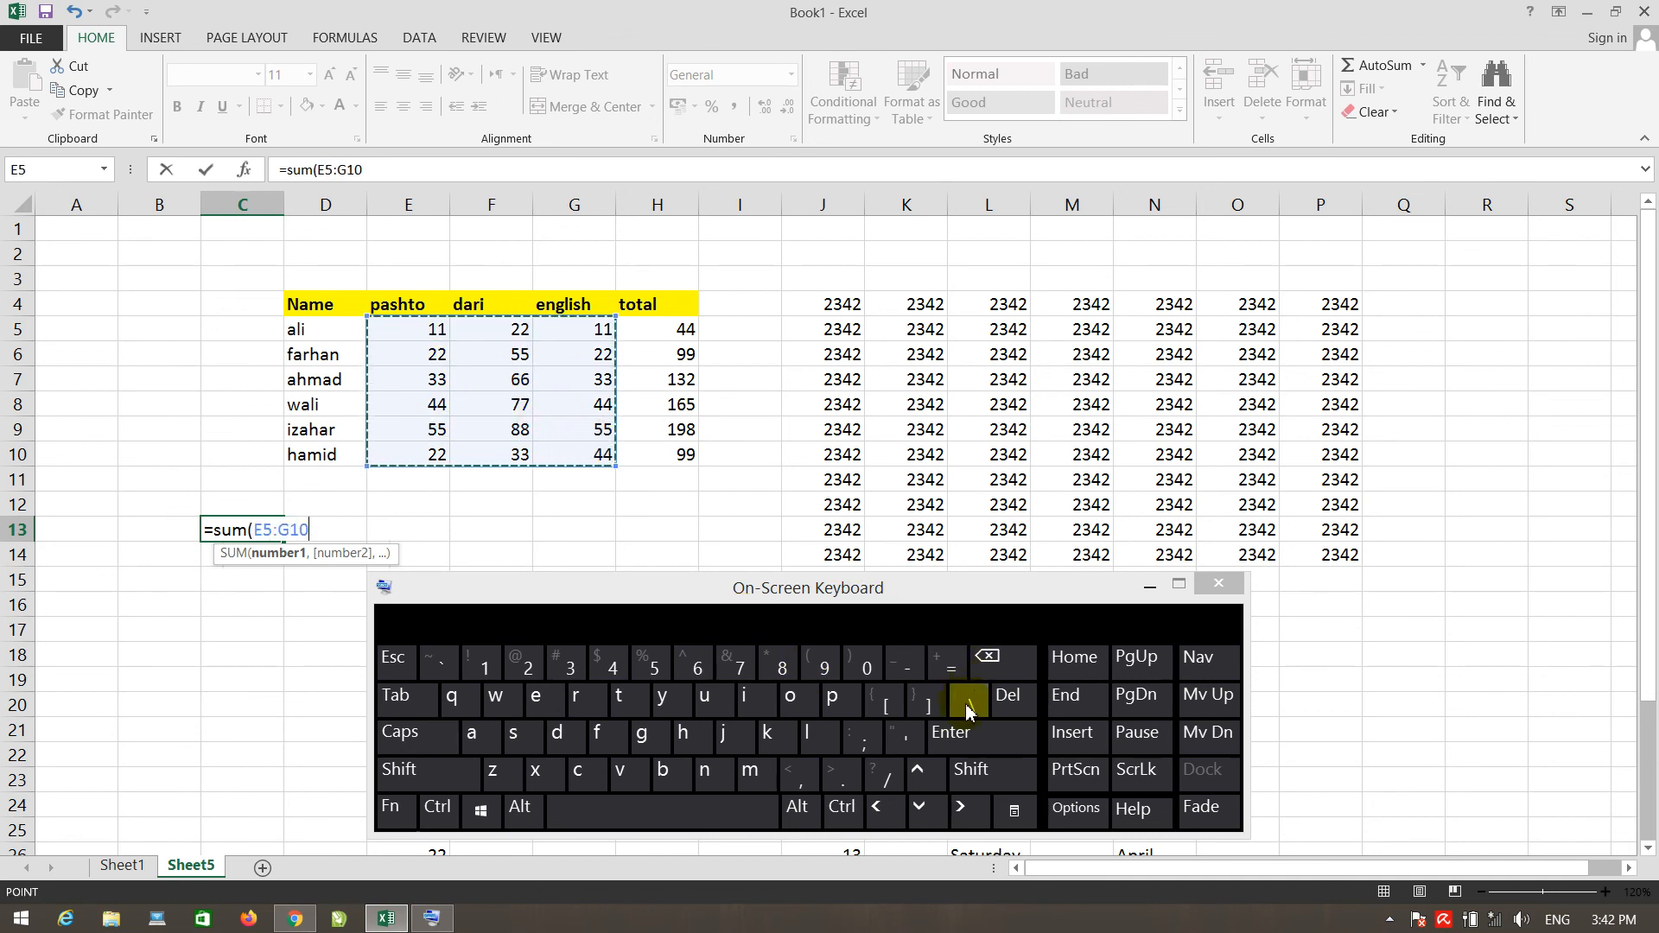
left_click(970, 736)
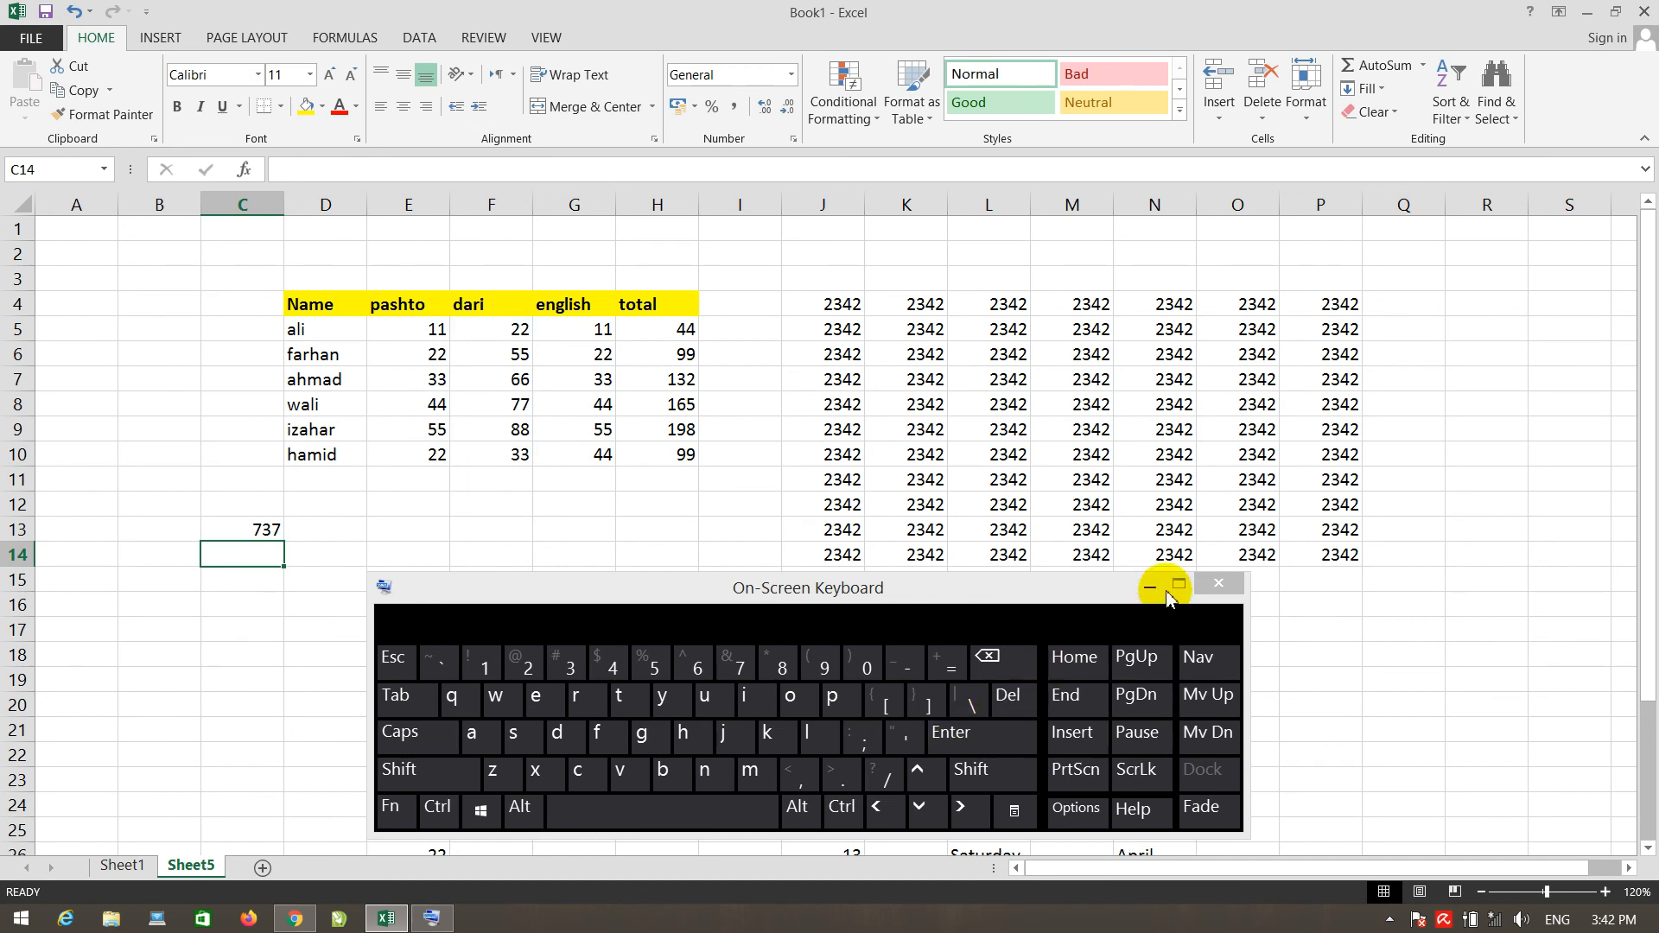
left_click(1231, 587)
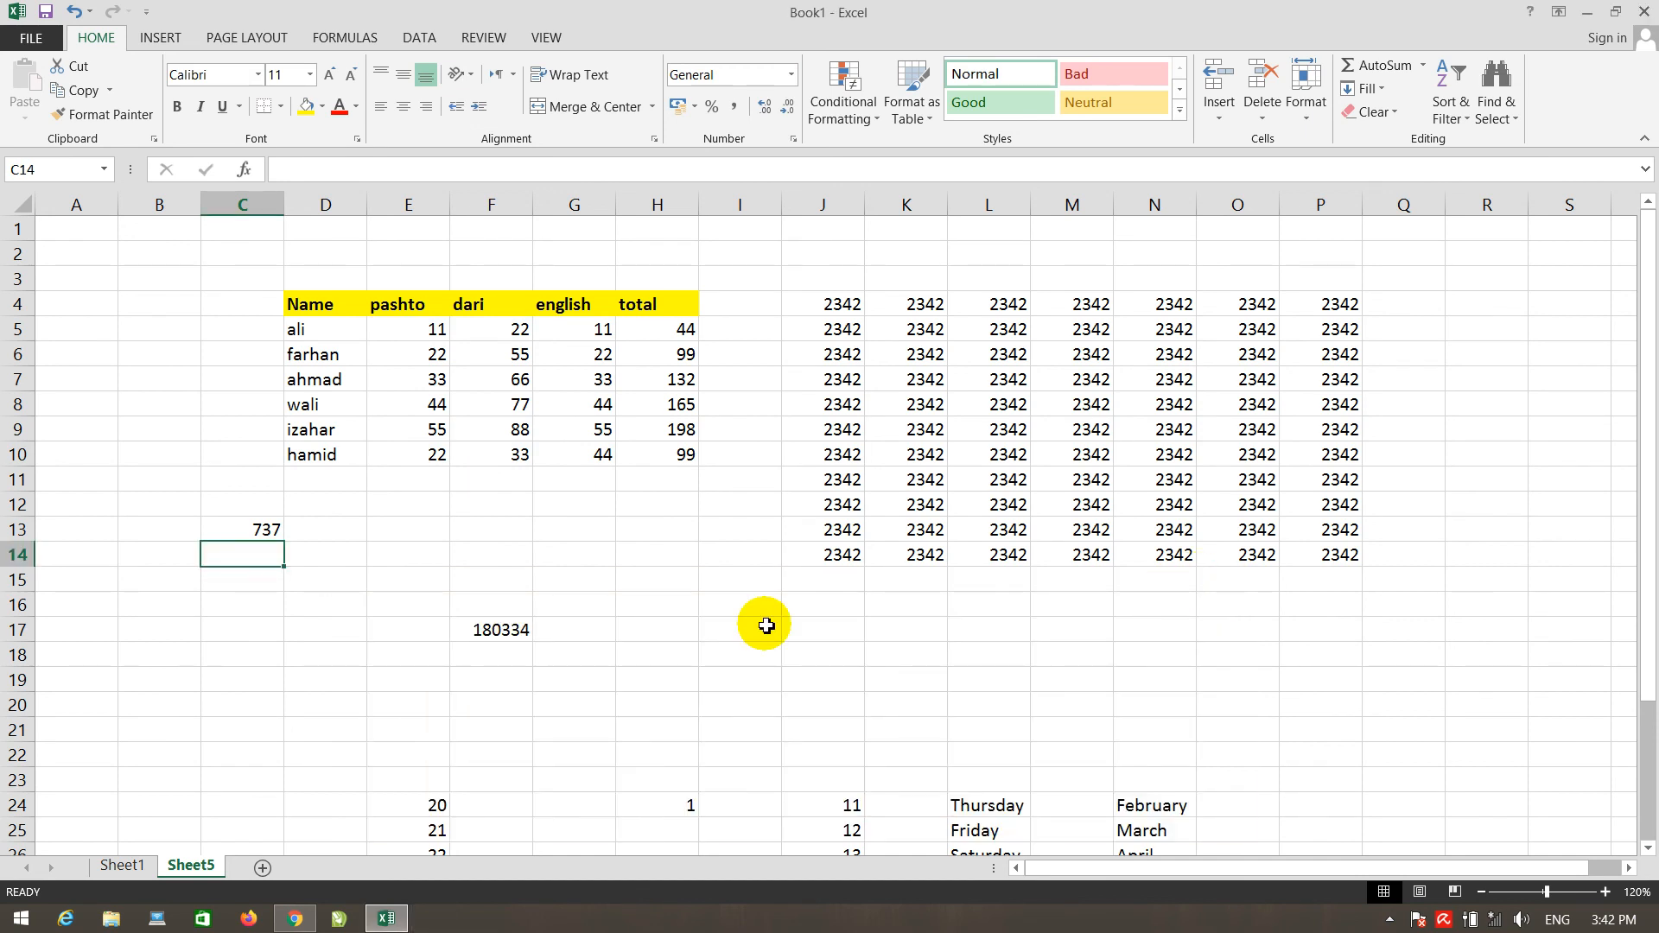